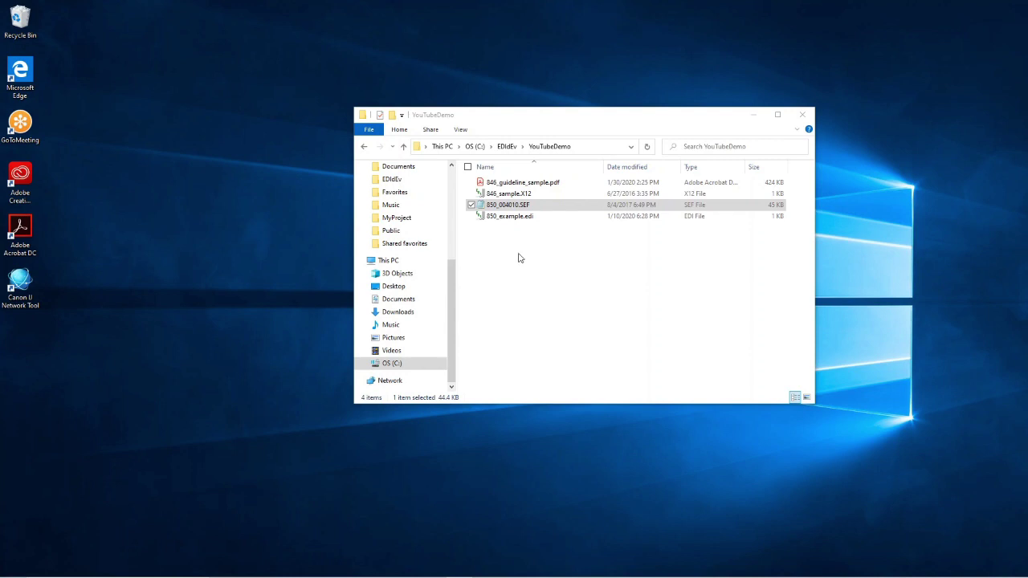
Open 846_guideline_sample.pdf from the YouTubeDemo folder and review the 846 overview and its segment list
{"action": "left_click", "coordinate": [528, 184]}
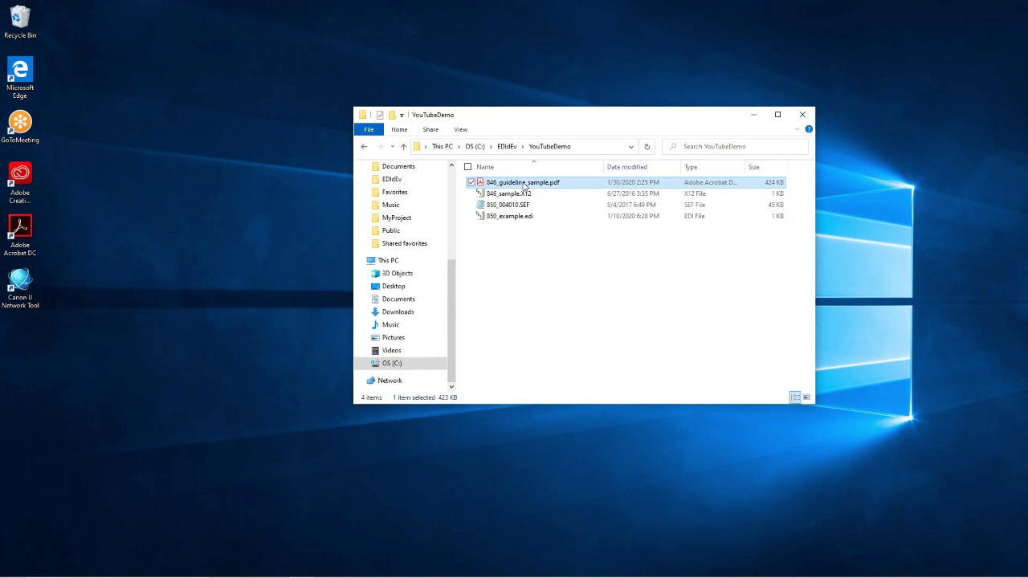
{"action": "double_click", "coordinate": [526, 182]}
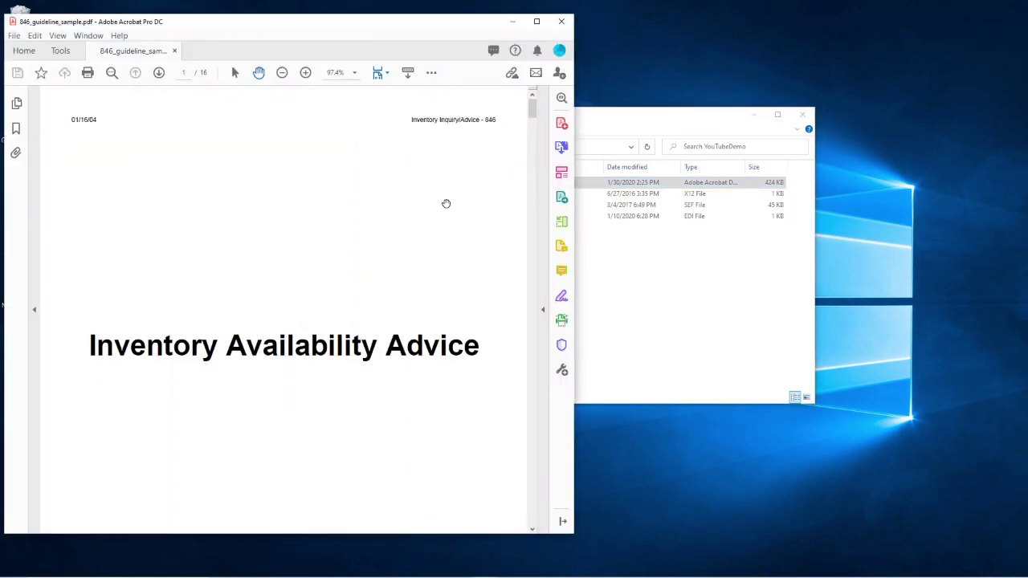
{"action": "scroll", "coordinate": [446, 203], "scroll_direction": "down", "scroll_amount": 2}
{"action": "scroll", "coordinate": [446, 204], "scroll_direction": "down", "scroll_amount": 10}
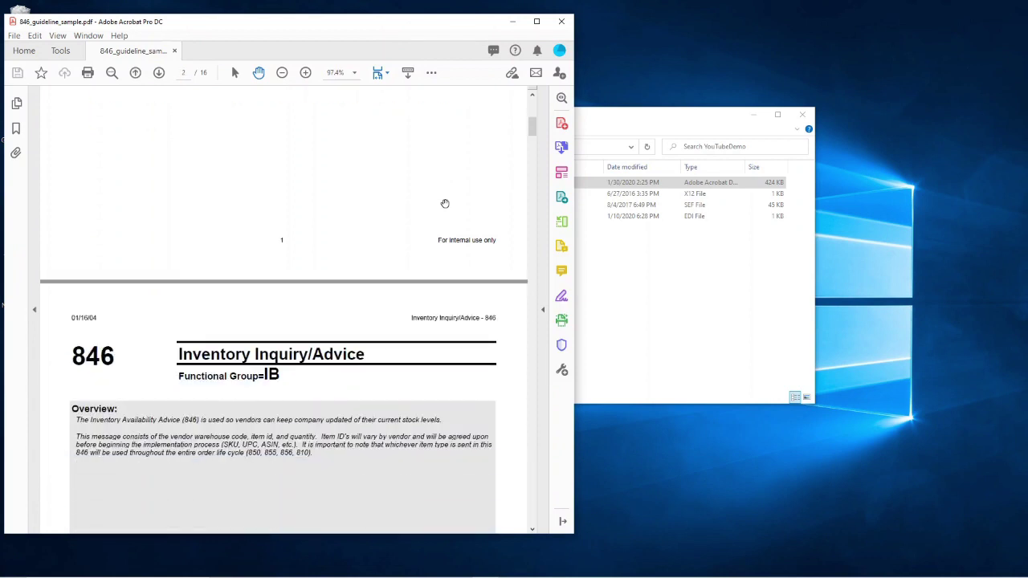
{"action": "scroll", "coordinate": [445, 203], "scroll_direction": "down", "scroll_amount": 1}
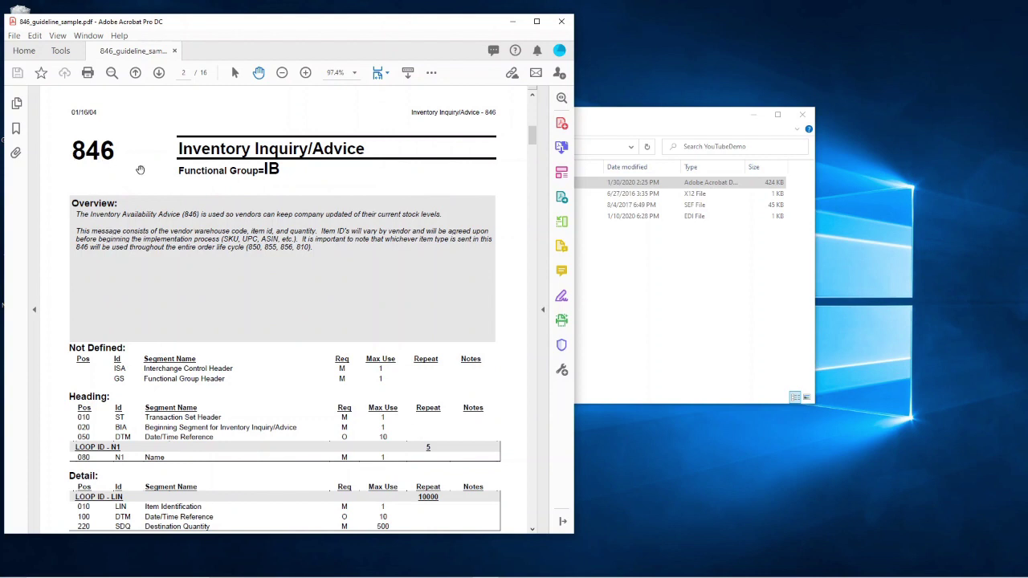
{"action": "scroll", "coordinate": [229, 239], "scroll_direction": "down", "scroll_amount": 5}
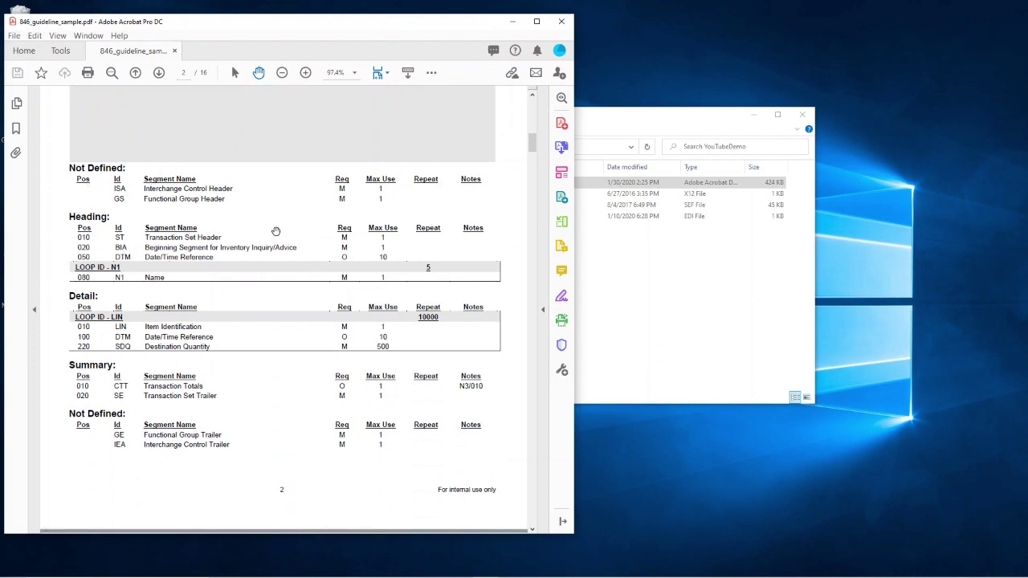
{"action": "scroll", "coordinate": [250, 234], "scroll_direction": "down", "scroll_amount": 9}
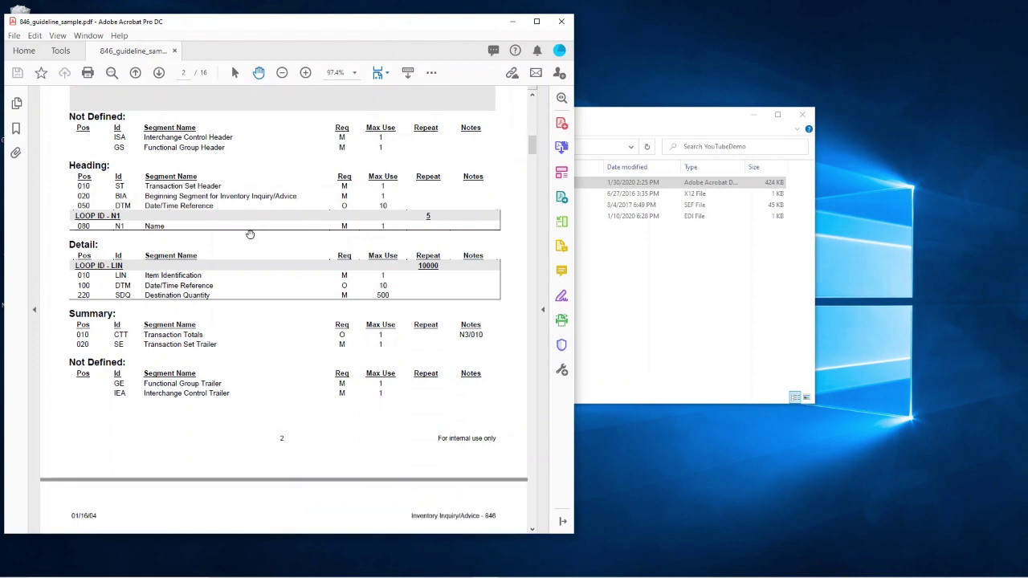
Examine the guideline's element details for the ISA, GS, ST and BIA segments
{"action": "scroll", "coordinate": [250, 234], "scroll_direction": "down", "scroll_amount": 3}
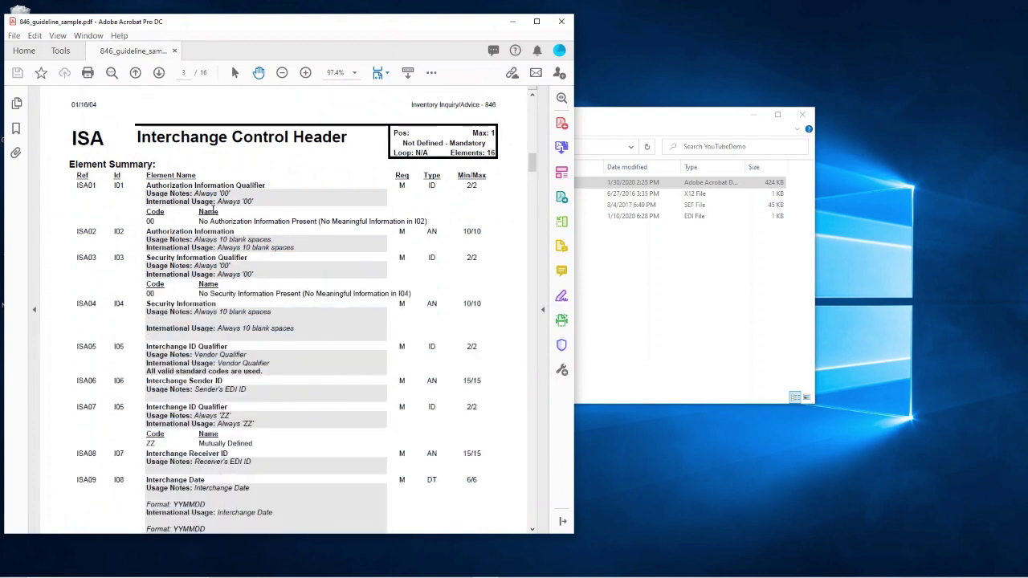
{"action": "scroll", "coordinate": [213, 207], "scroll_direction": "down", "scroll_amount": 9}
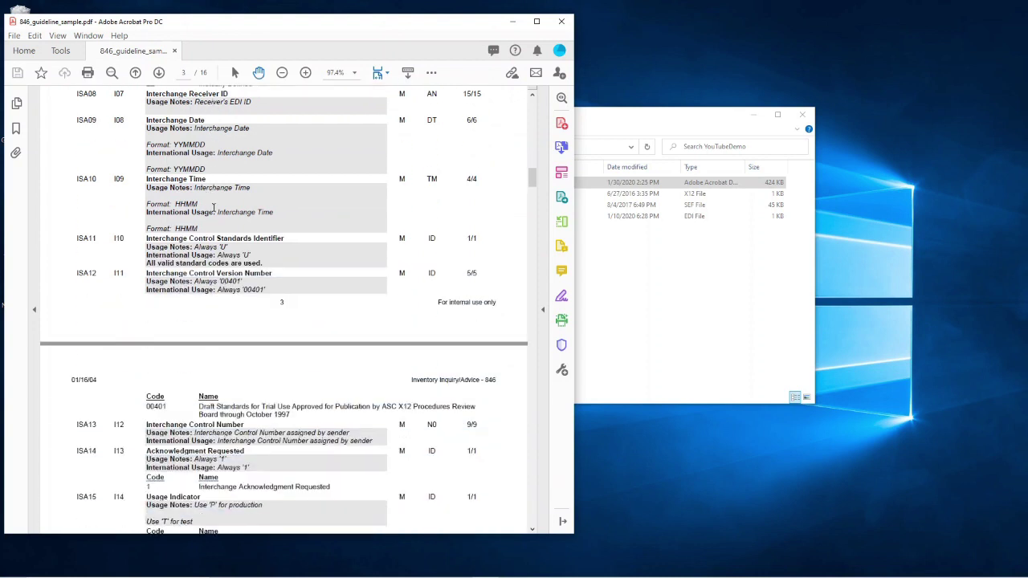
{"action": "scroll", "coordinate": [214, 208], "scroll_direction": "down", "scroll_amount": 11}
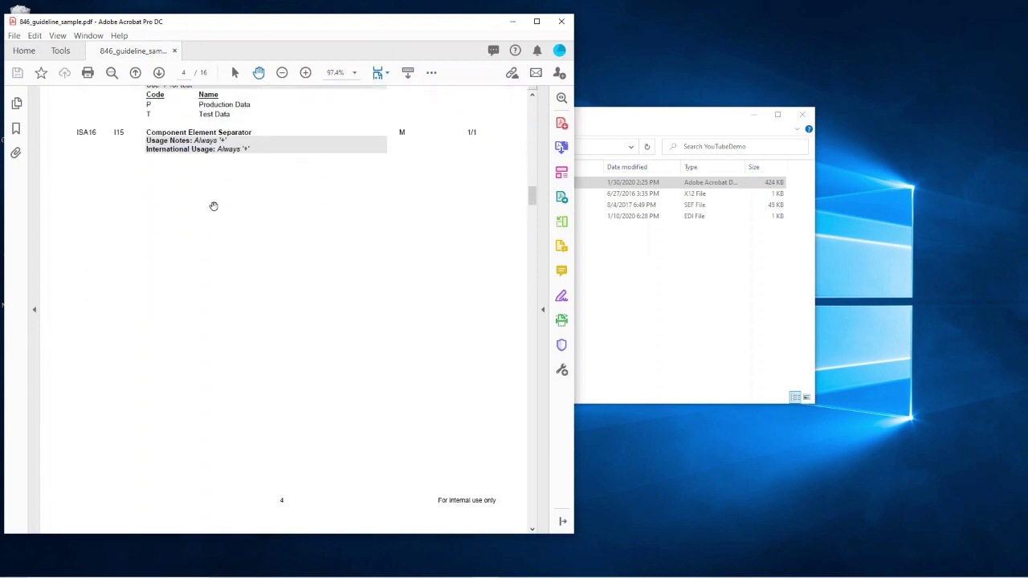
{"action": "scroll", "coordinate": [214, 207], "scroll_direction": "down", "scroll_amount": 10}
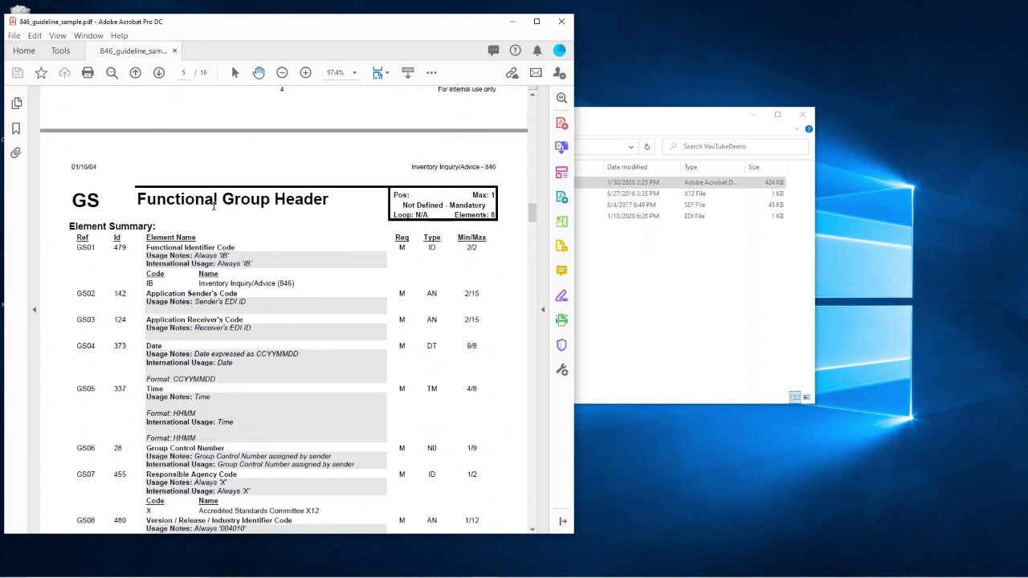
{"action": "scroll", "coordinate": [214, 206], "scroll_direction": "down", "scroll_amount": 9}
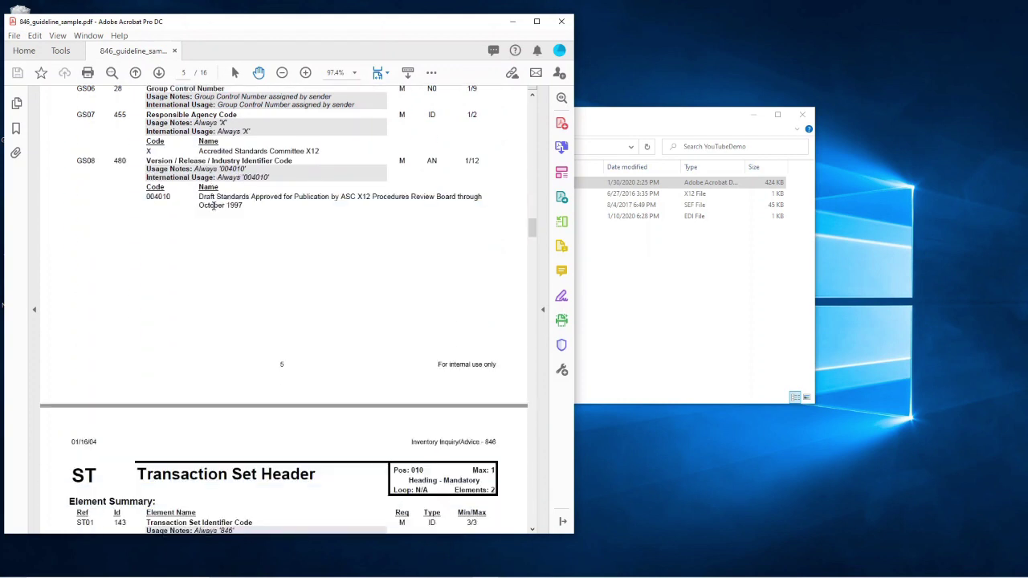
{"action": "scroll", "coordinate": [213, 206], "scroll_direction": "down", "scroll_amount": 6}
{"action": "scroll", "coordinate": [214, 205], "scroll_direction": "down", "scroll_amount": 14}
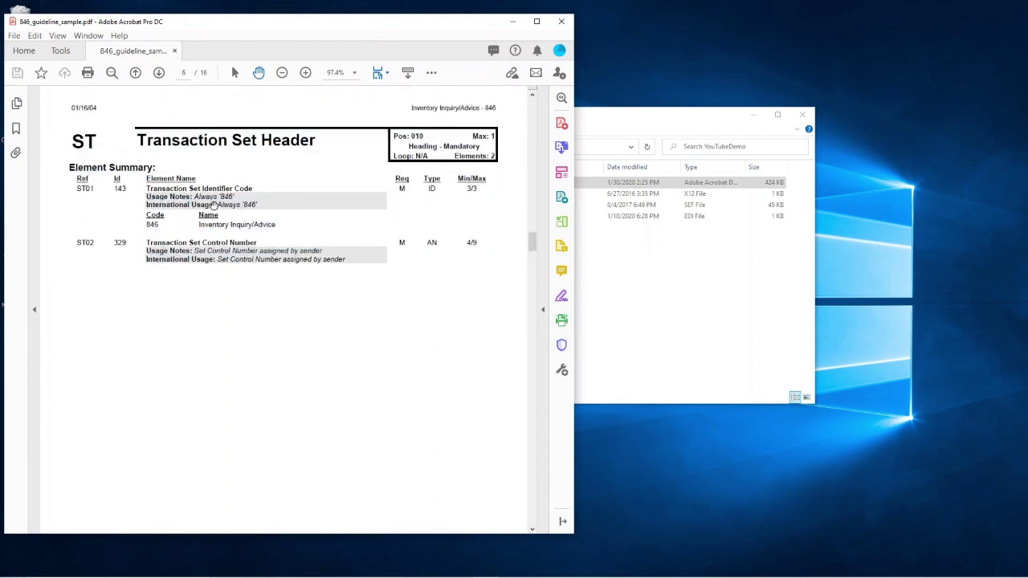
{"action": "scroll", "coordinate": [214, 205], "scroll_direction": "down", "scroll_amount": 5}
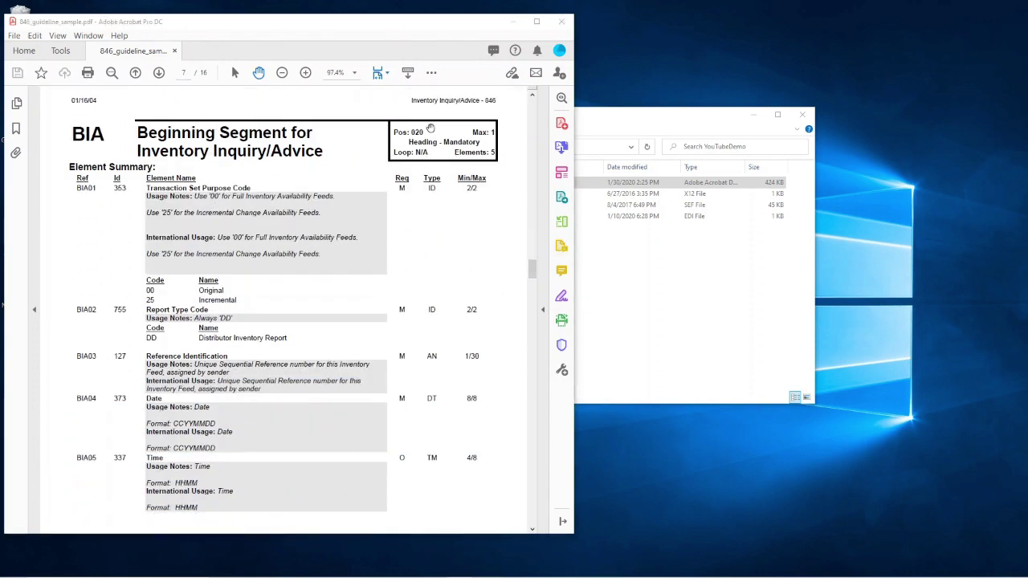
Open the 850_004010.SEF file from the YouTubeDemo folder in Notepad
{"action": "left_click", "coordinate": [608, 125]}
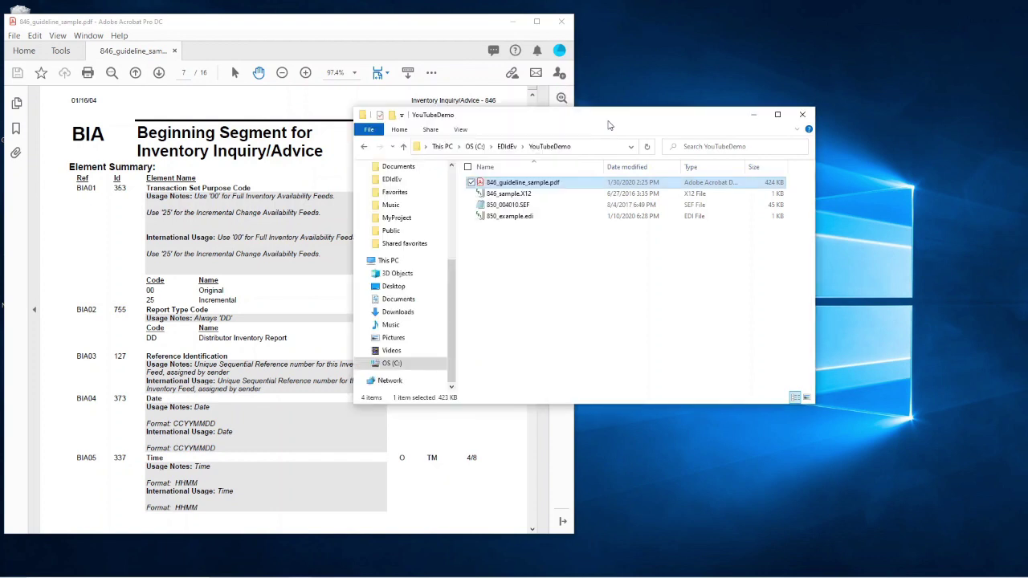
{"action": "left_click", "coordinate": [511, 208]}
{"action": "right_click", "coordinate": [510, 209]}
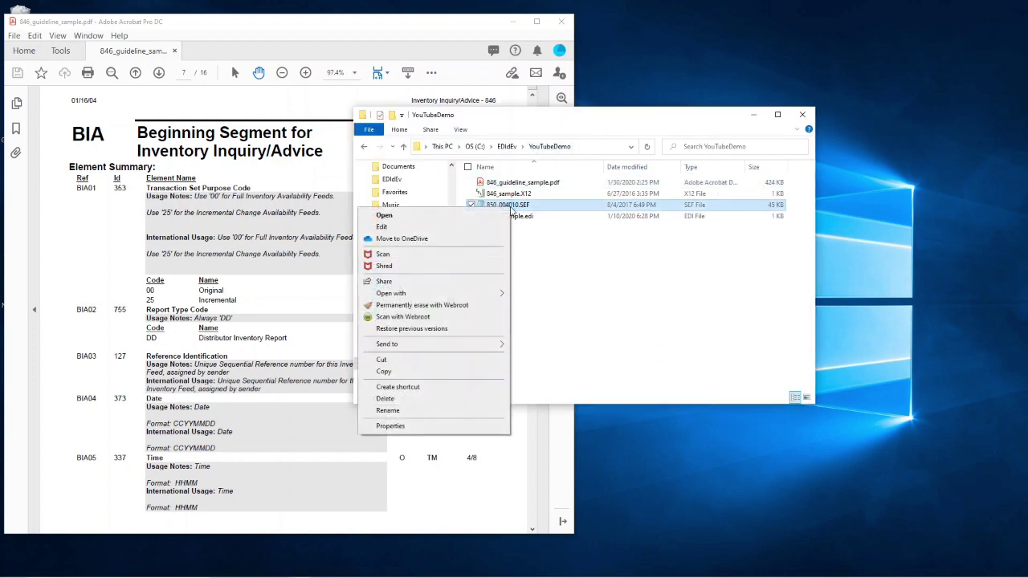
{"action": "mouse_move", "coordinate": [487, 294]}
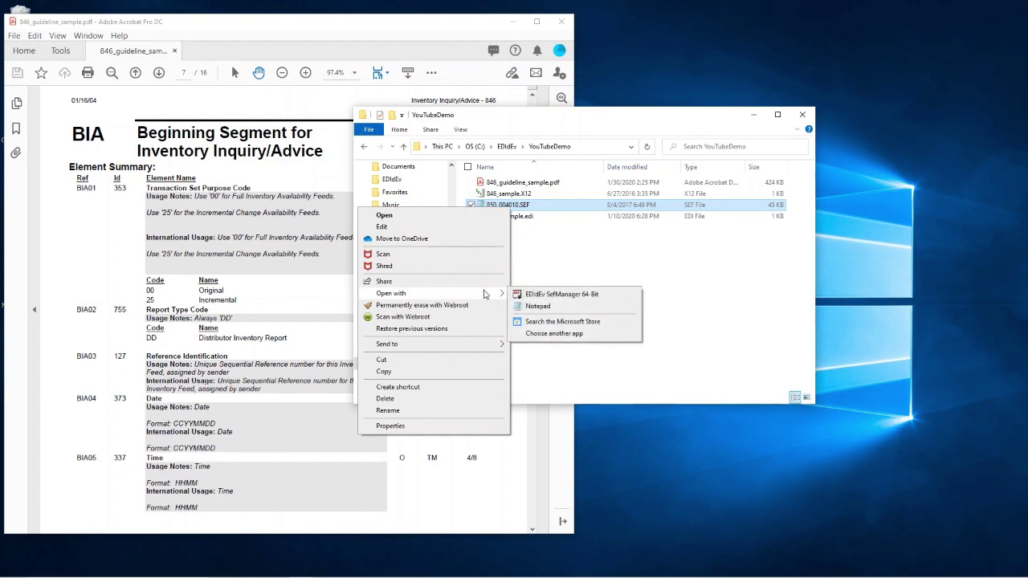
{"action": "left_click", "coordinate": [559, 311]}
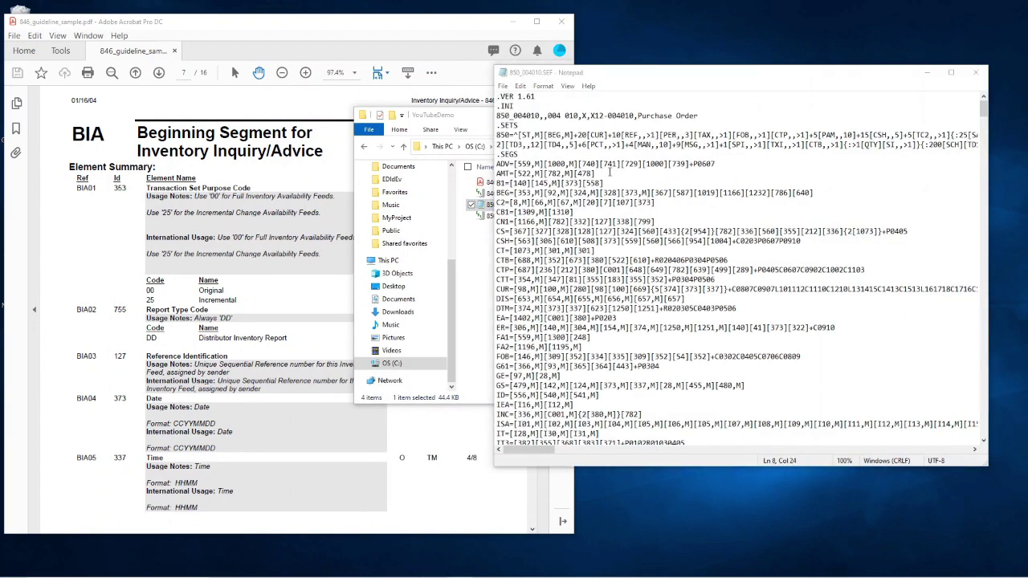
Compare the SEF file's text, including its .INI line, with the PDF guideline and close the SEF file
{"action": "left_click", "coordinate": [603, 164]}
{"action": "left_click", "coordinate": [220, 32]}
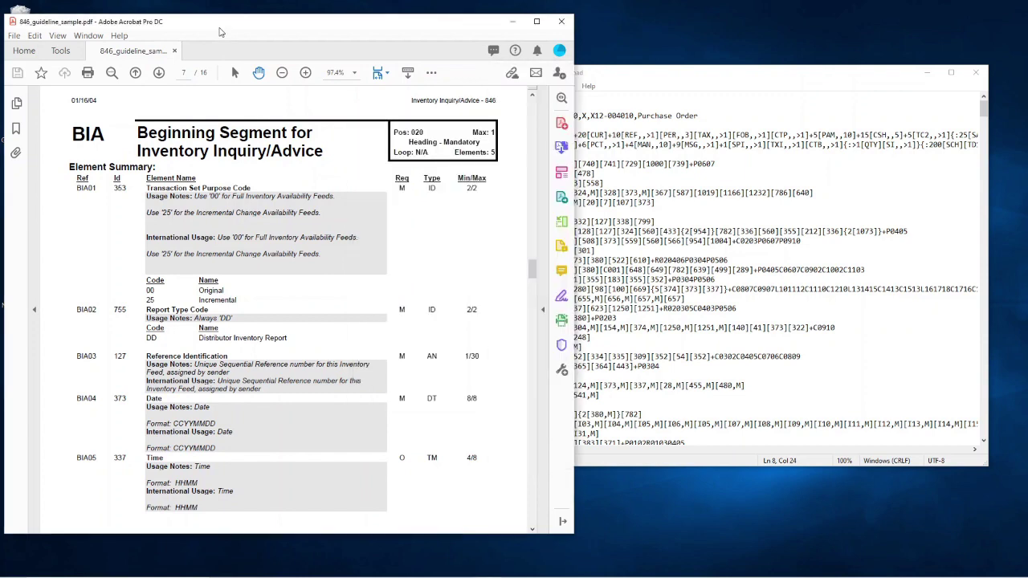
{"action": "left_click", "coordinate": [790, 91]}
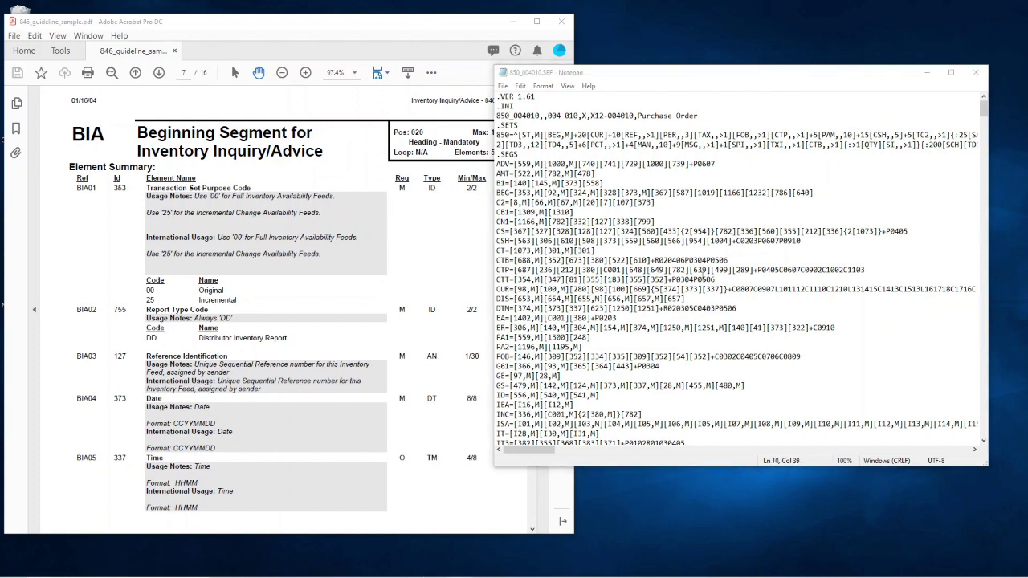
{"action": "left_click", "coordinate": [243, 176]}
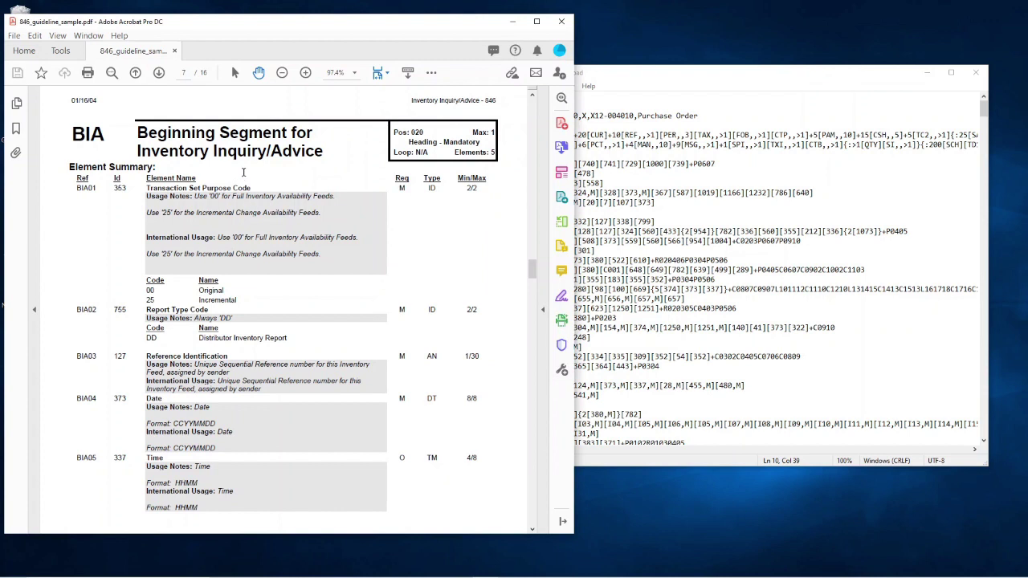
{"action": "left_click", "coordinate": [636, 221]}
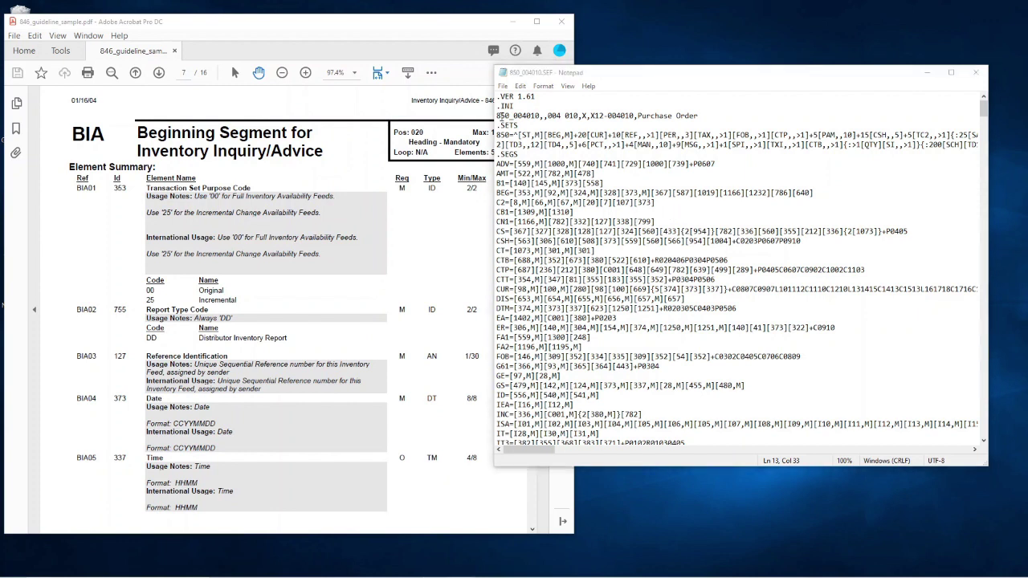
{"action": "left_click_drag", "start_coordinate": [497, 116], "coordinate": [566, 116]}
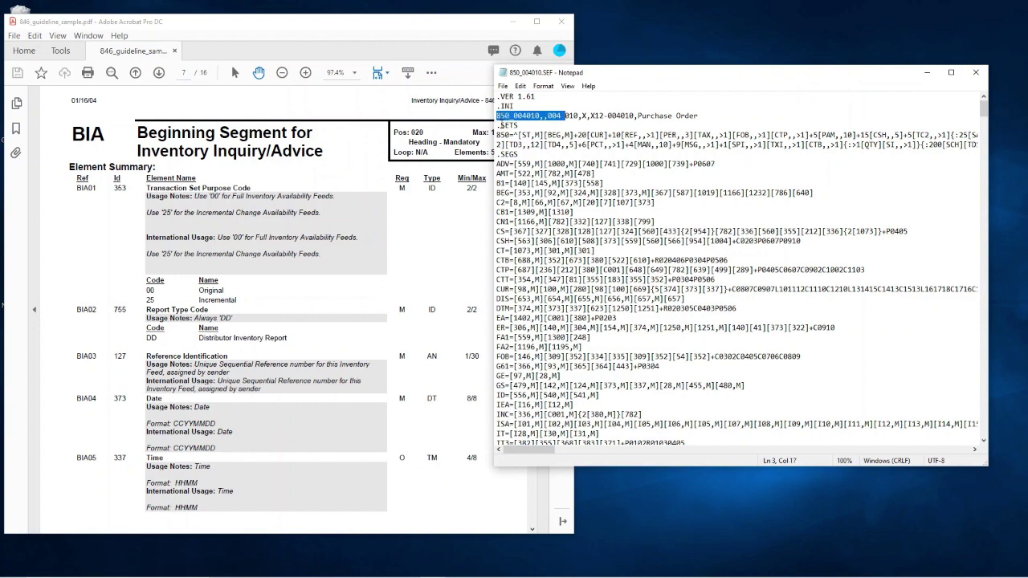
{"action": "left_click", "coordinate": [981, 71]}
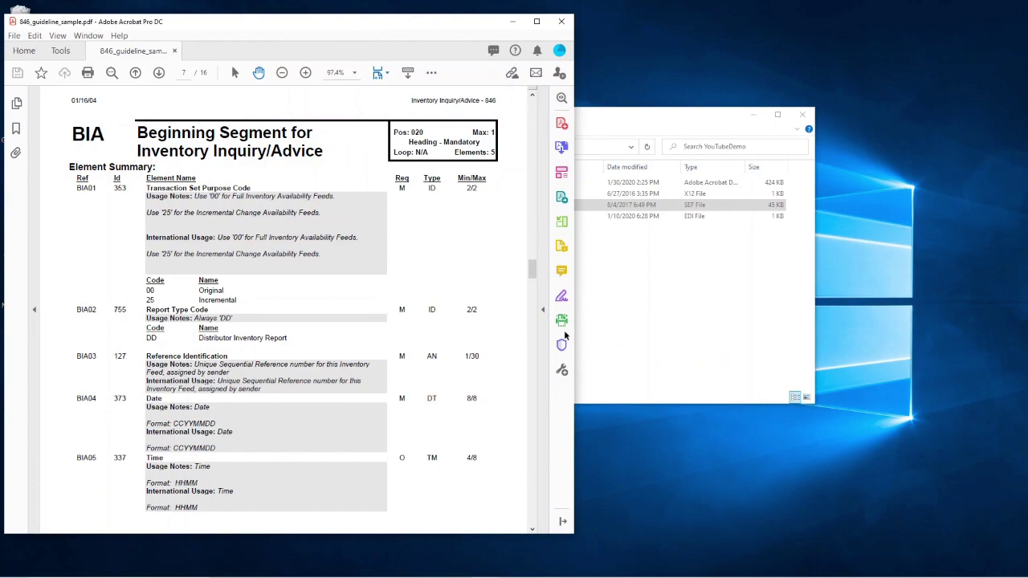
Return the guideline to the 846 overview, launch SEF Manager (64-bit) from the EDIdEv Development Kit, and dismiss its file-opening dialog
{"action": "left_click_drag", "start_coordinate": [532, 269], "coordinate": [540, 141]}
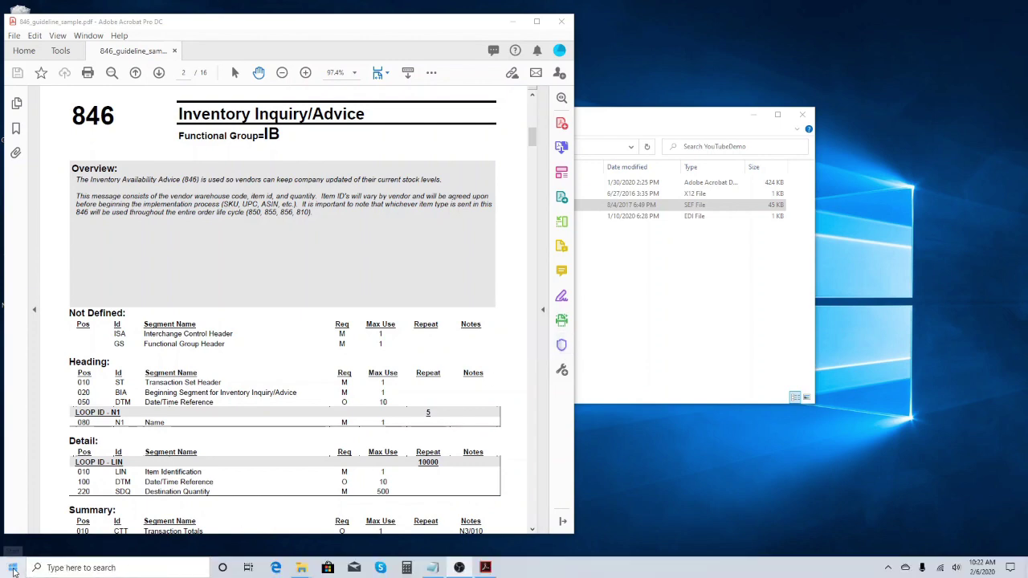
{"action": "left_click", "coordinate": [13, 570]}
{"action": "scroll", "coordinate": [69, 485], "scroll_direction": "down", "scroll_amount": 5}
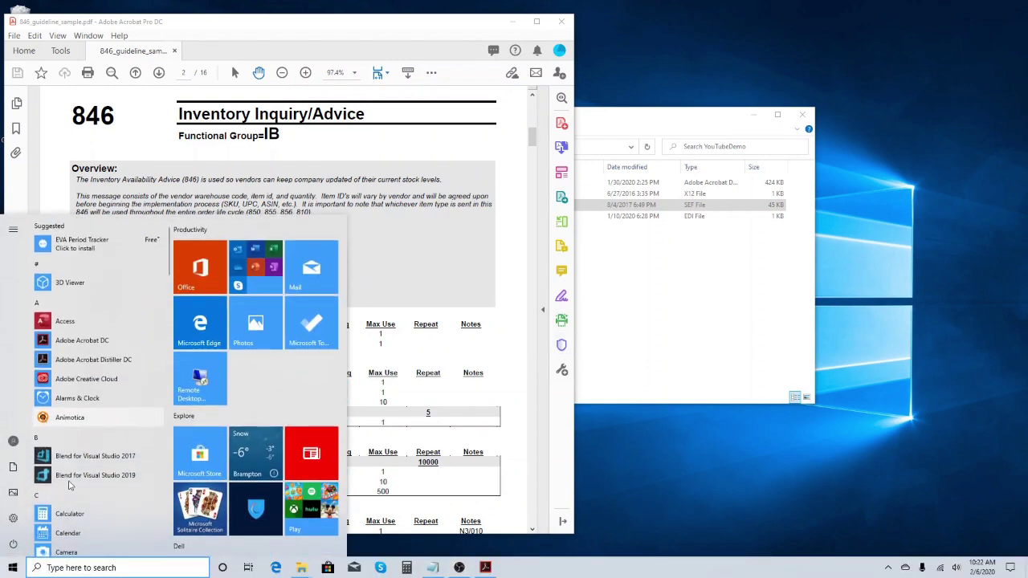
{"action": "scroll", "coordinate": [69, 484], "scroll_direction": "down", "scroll_amount": 4}
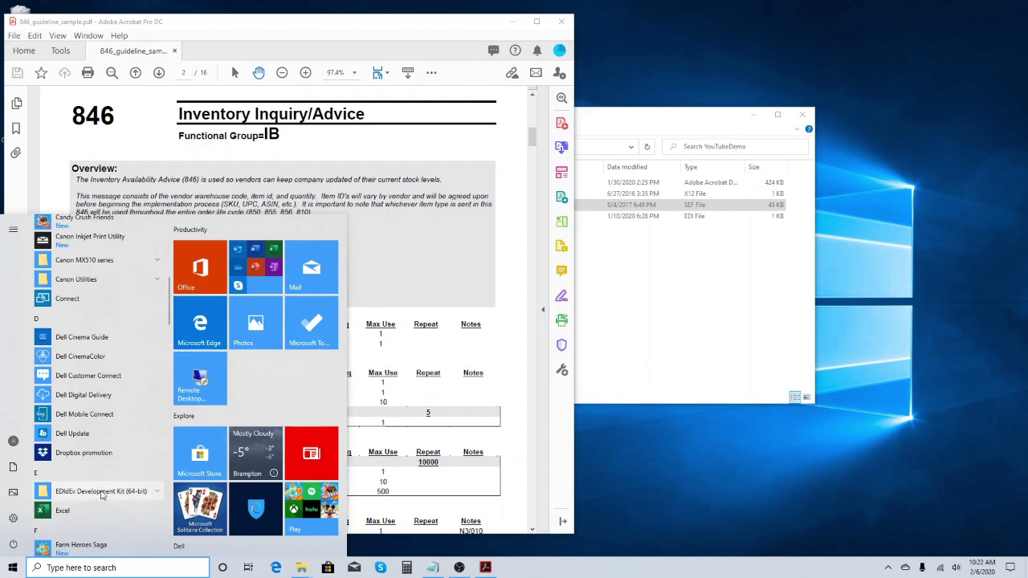
{"action": "left_click", "coordinate": [103, 492]}
{"action": "scroll", "coordinate": [104, 493], "scroll_direction": "down", "scroll_amount": 4}
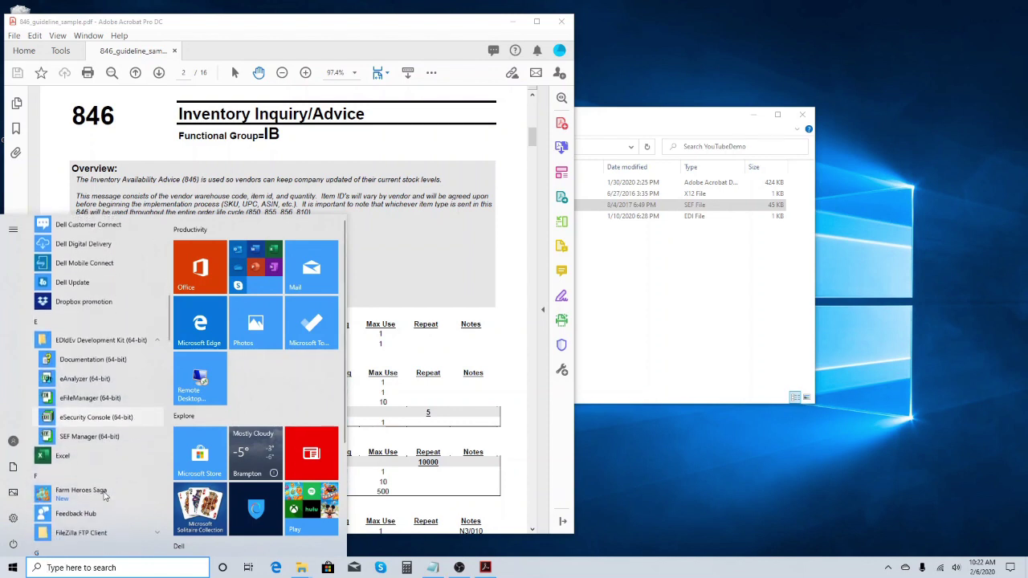
{"action": "left_click", "coordinate": [85, 438]}
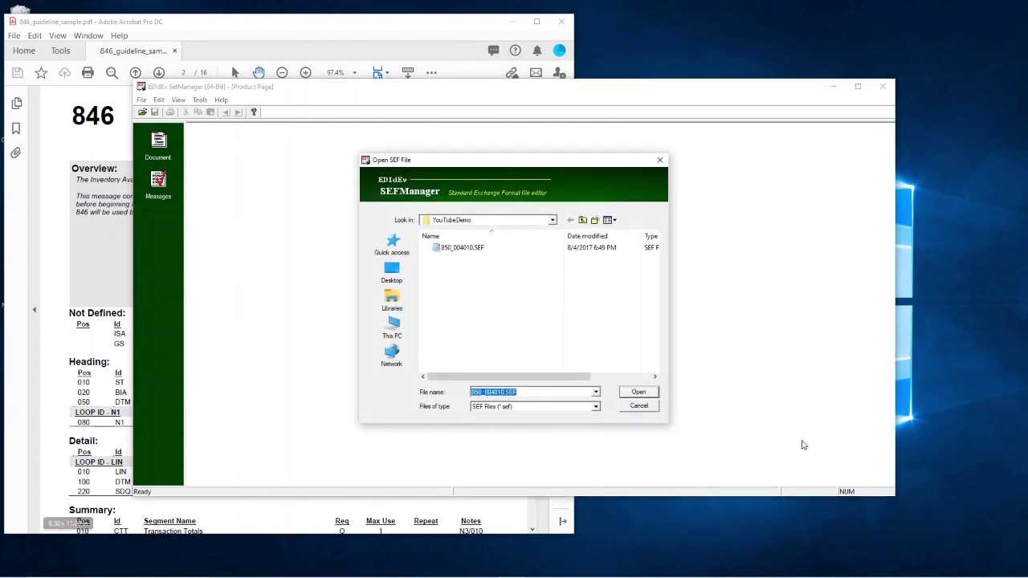
{"action": "left_click", "coordinate": [637, 410]}
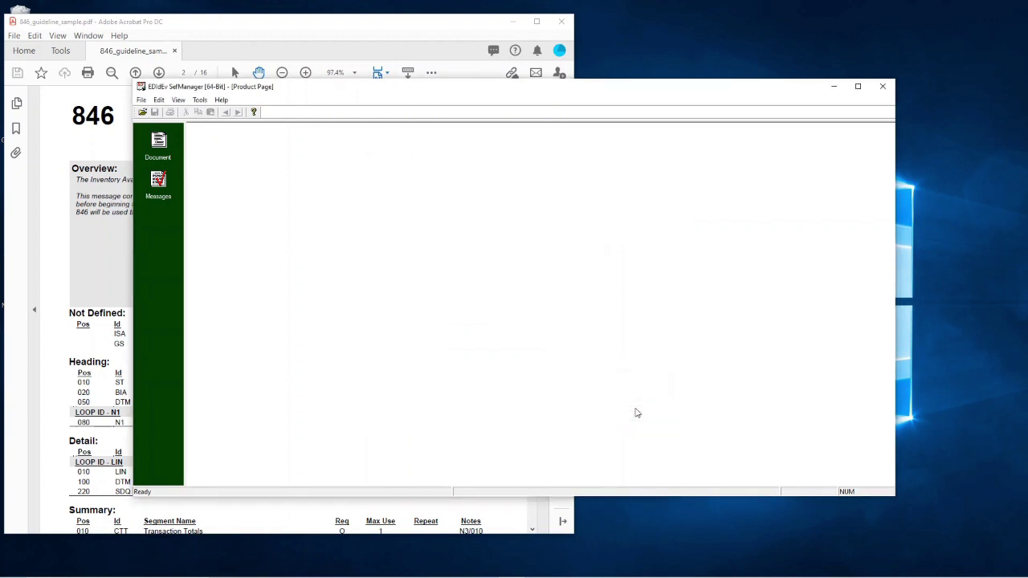
Create a new ASC/X12 document in SEF Manager
{"action": "left_click", "coordinate": [141, 100]}
{"action": "mouse_move", "coordinate": [149, 114]}
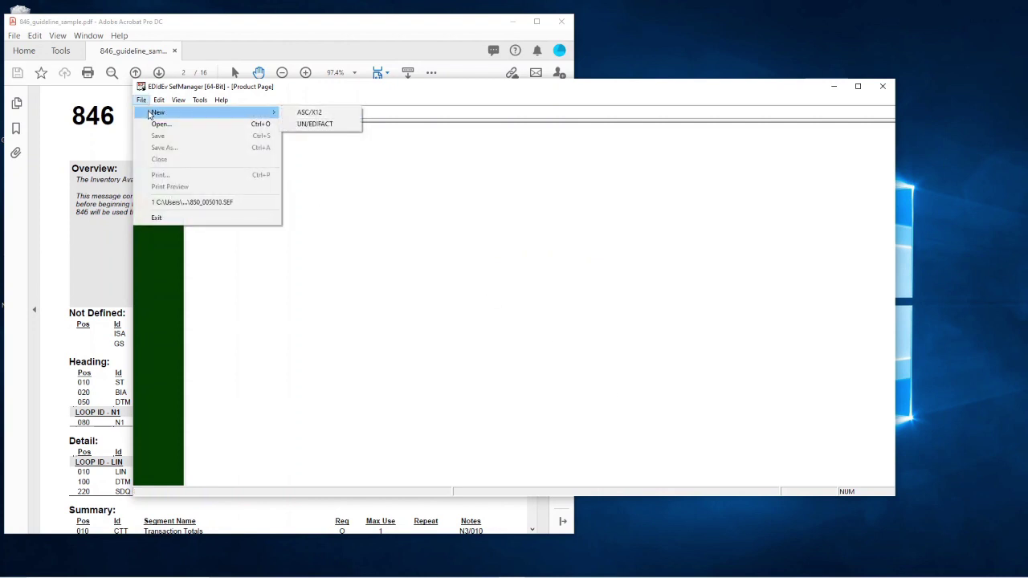
{"action": "left_click", "coordinate": [325, 116]}
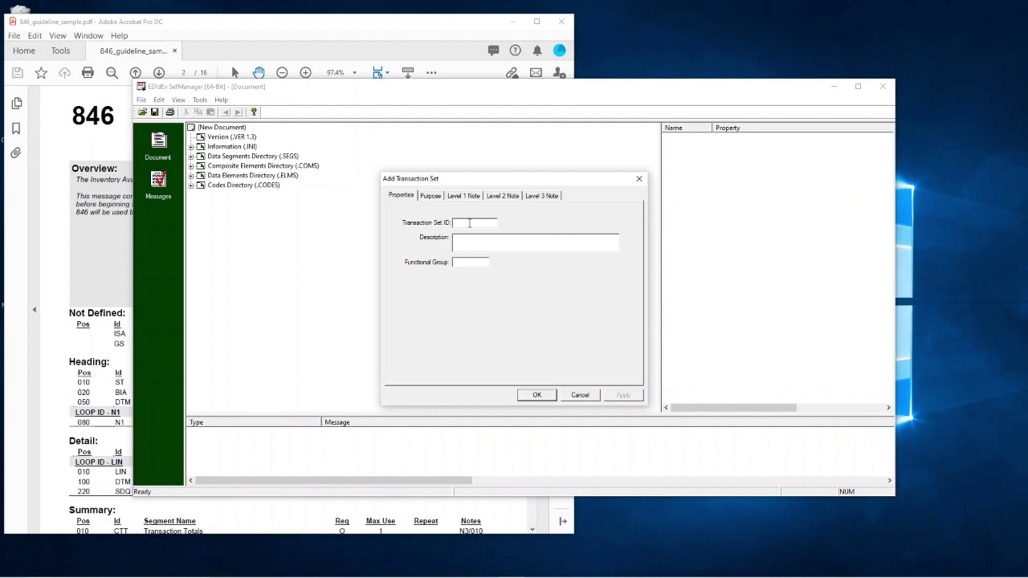
Set the transaction set ID to 846 and its description to "Inventory Inquiry/Advice", copied from the guideline's heading
{"action": "type", "text": "846"}
{"action": "left_click", "coordinate": [339, 27]}
{"action": "left_click_drag", "start_coordinate": [175, 116], "coordinate": [366, 122]}
{"action": "key", "text": "ctrl+c"}
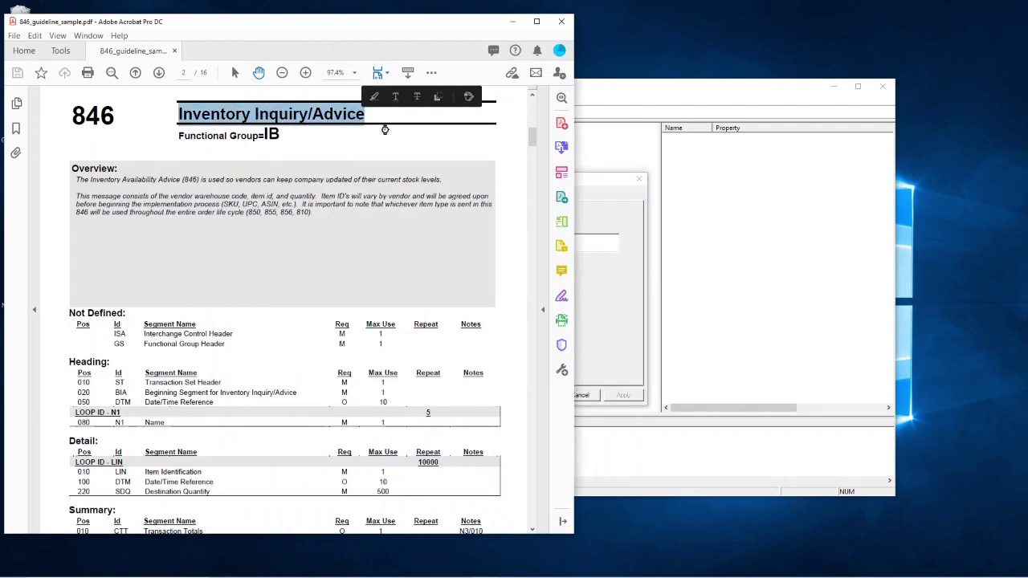
{"action": "left_click", "coordinate": [591, 240]}
{"action": "key", "text": "ctrl+v"}
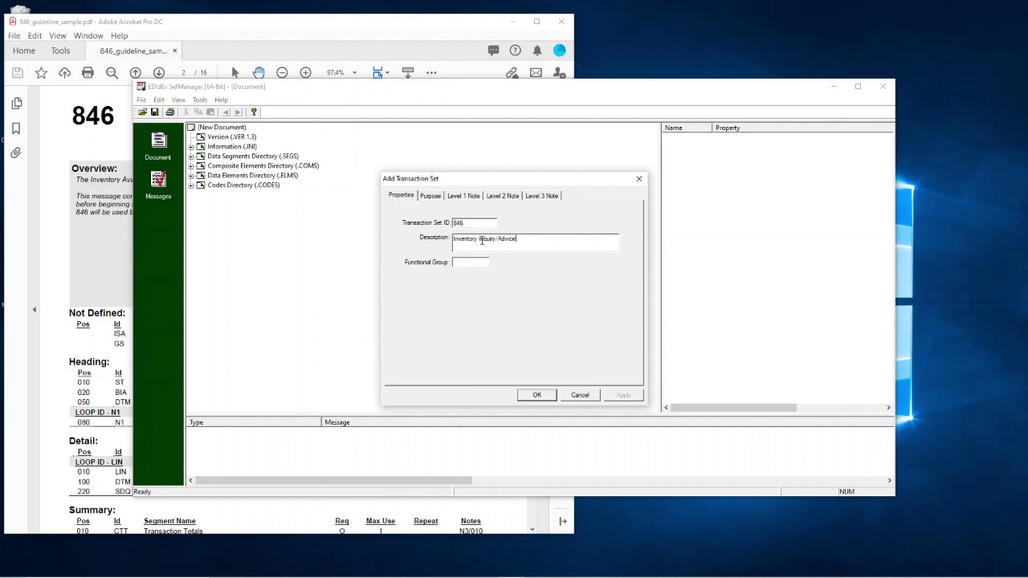
Set the transaction set's functional group to IB, as given in the guideline, and confirm the new transaction set
{"action": "left_click", "coordinate": [383, 36]}
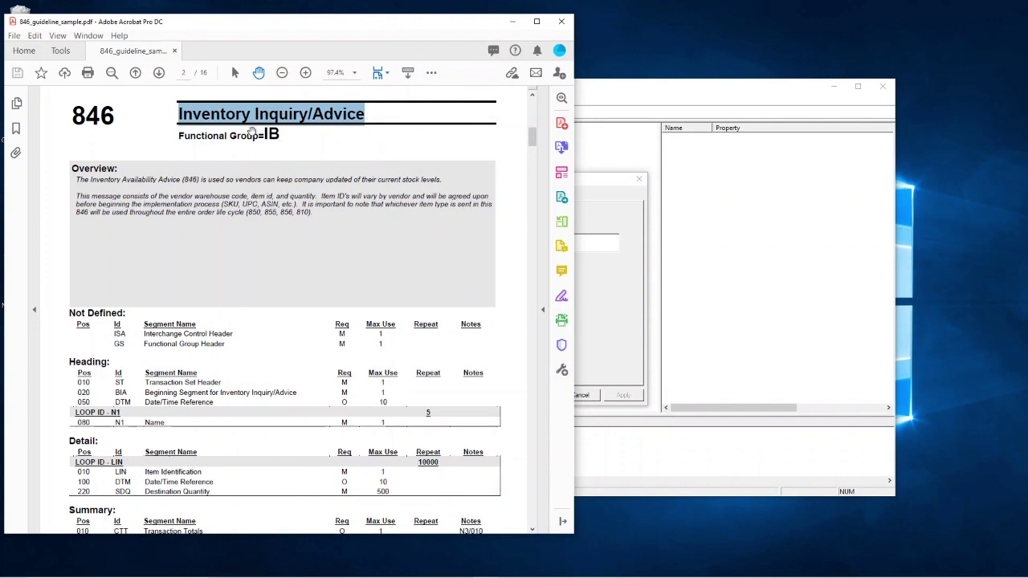
{"action": "left_click_drag", "start_coordinate": [257, 137], "coordinate": [265, 136]}
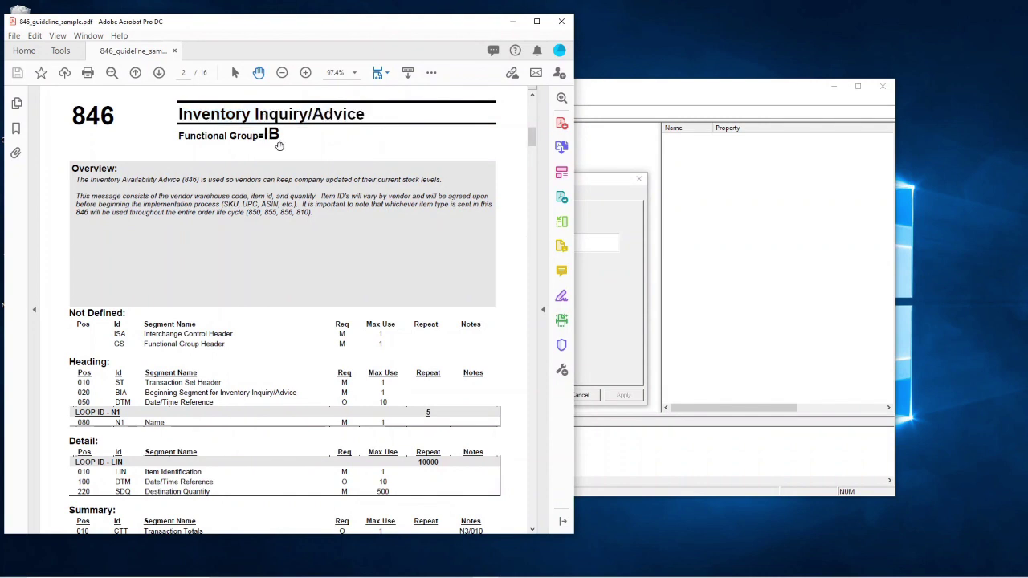
{"action": "left_click", "coordinate": [601, 277]}
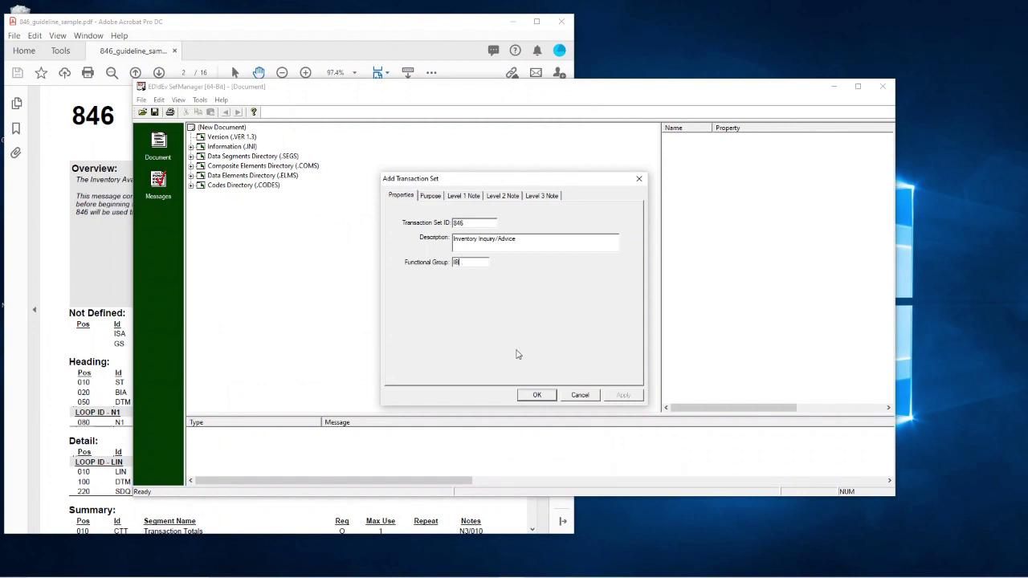
{"action": "left_click", "coordinate": [537, 394]}
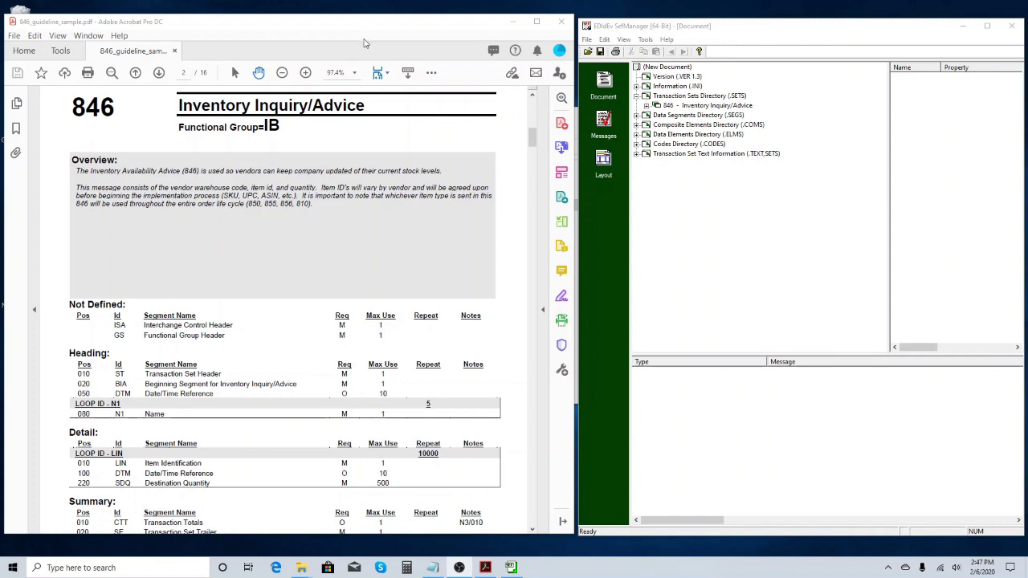
Expand the Data Segments Directory and compare its ISA, IEA, ST and SE segments with the guideline's segment list
{"action": "double_click", "coordinate": [705, 117]}
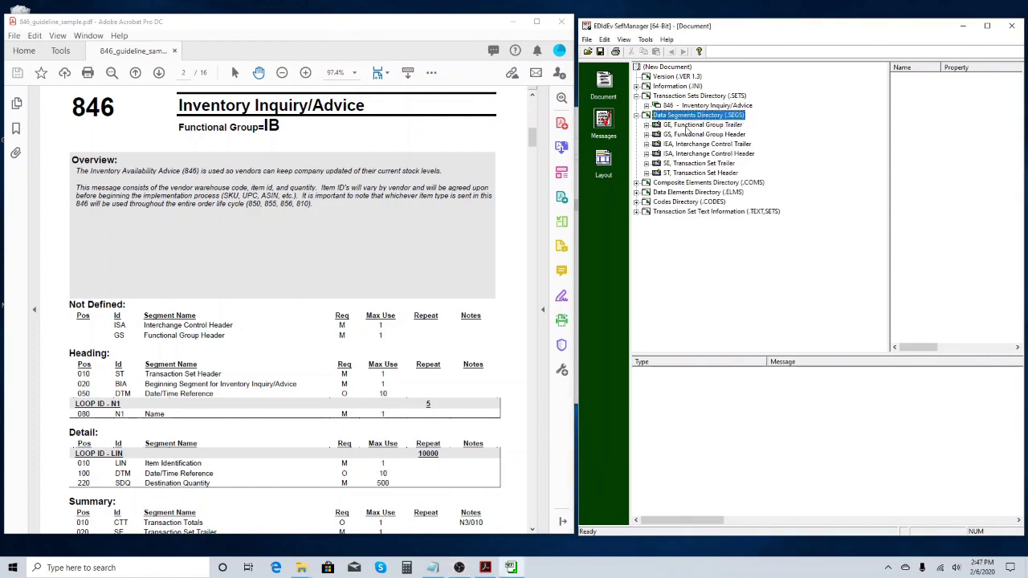
{"action": "left_click", "coordinate": [186, 356]}
{"action": "scroll", "coordinate": [184, 356], "scroll_direction": "down", "scroll_amount": 2}
{"action": "scroll", "coordinate": [184, 356], "scroll_direction": "down", "scroll_amount": 1}
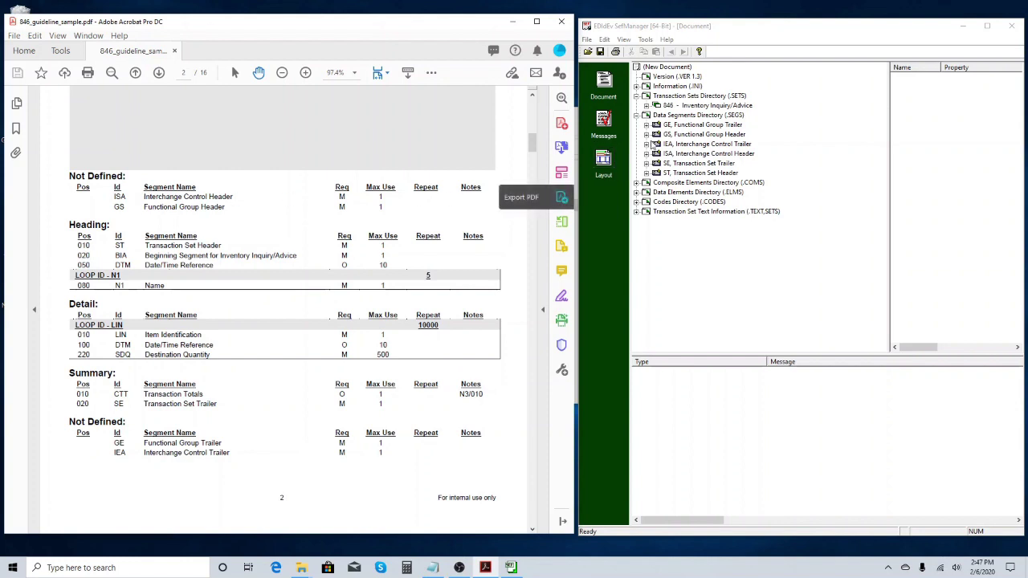
{"action": "left_click", "coordinate": [674, 156]}
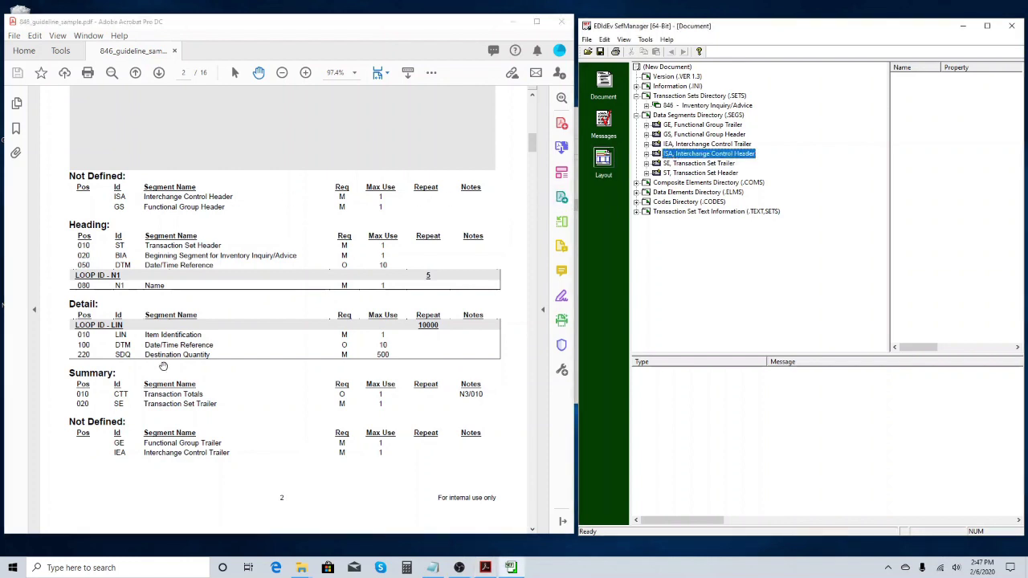
{"action": "left_click", "coordinate": [120, 453]}
{"action": "double_click", "coordinate": [121, 454]}
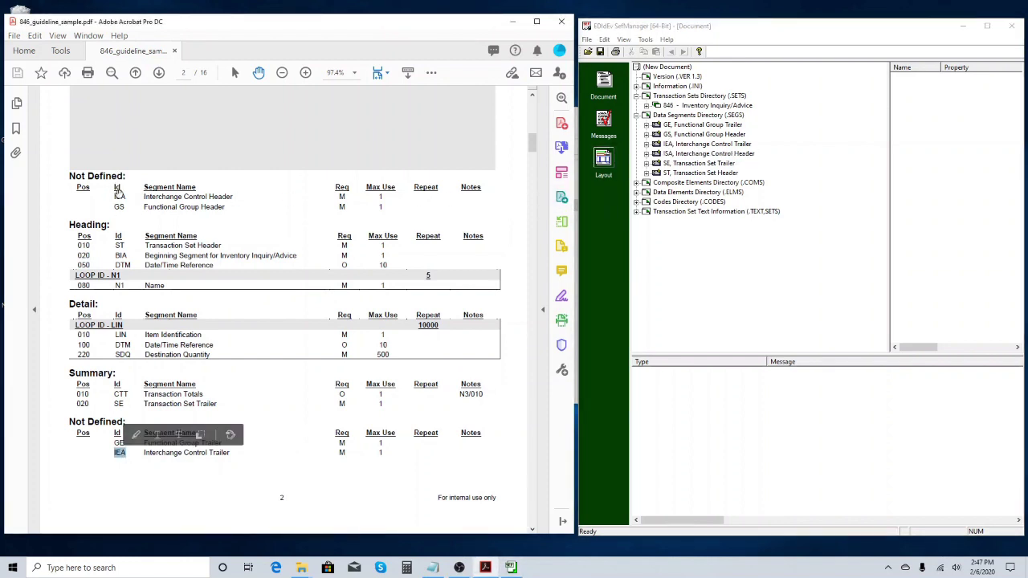
{"action": "double_click", "coordinate": [119, 196]}
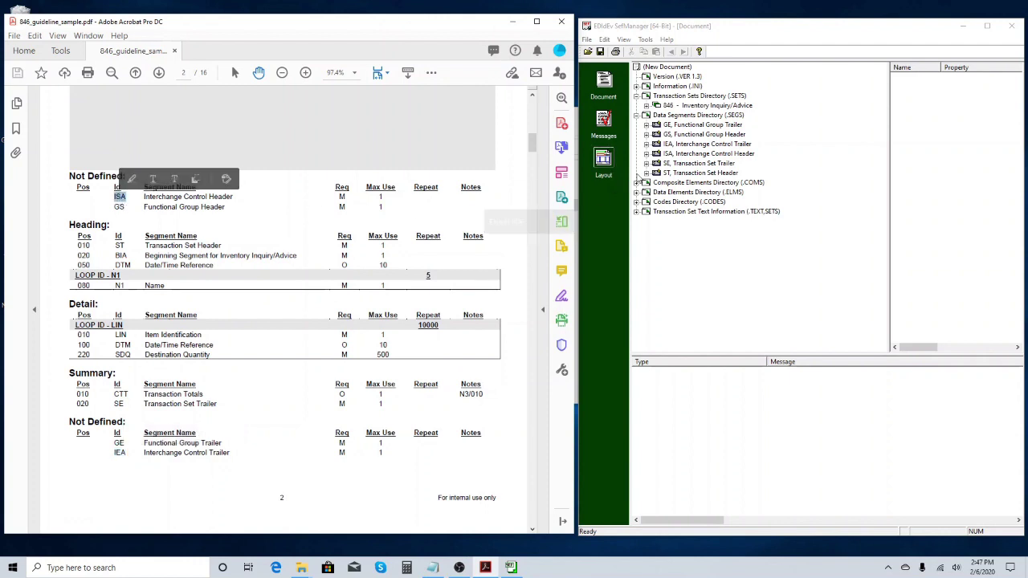
{"action": "left_click", "coordinate": [679, 164]}
{"action": "left_click", "coordinate": [681, 173]}
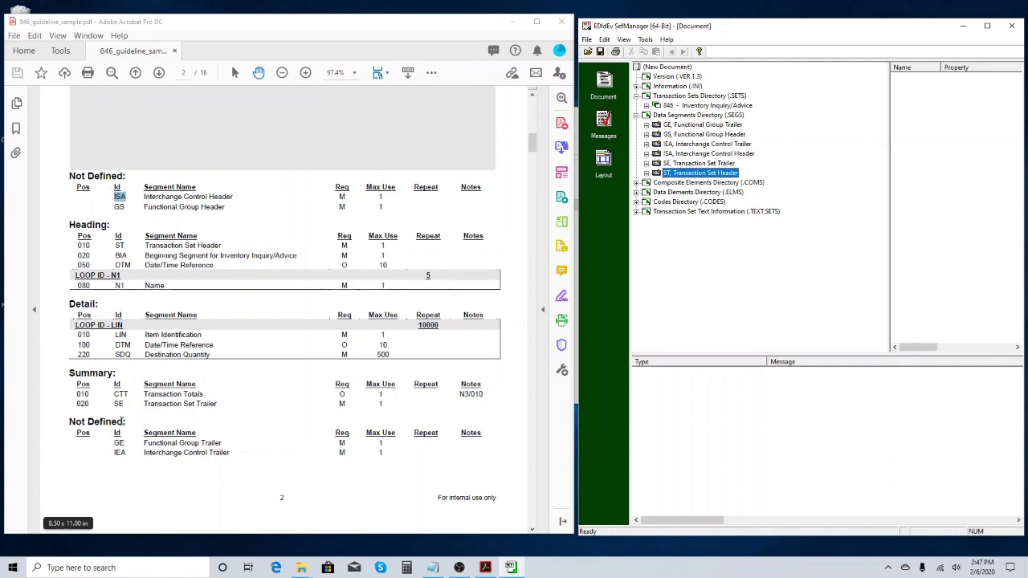
{"action": "left_click", "coordinate": [120, 245]}
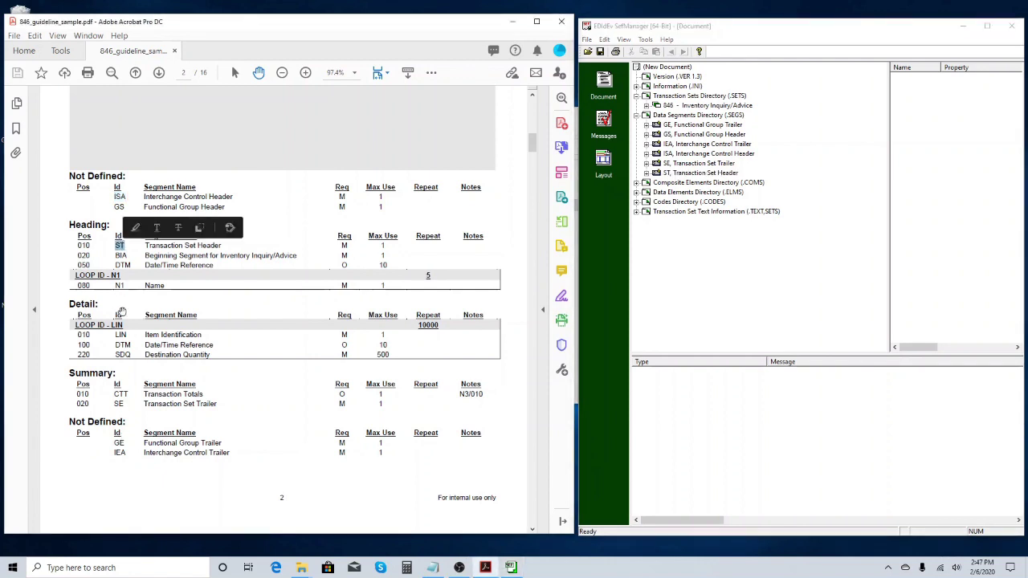
{"action": "double_click", "coordinate": [119, 404]}
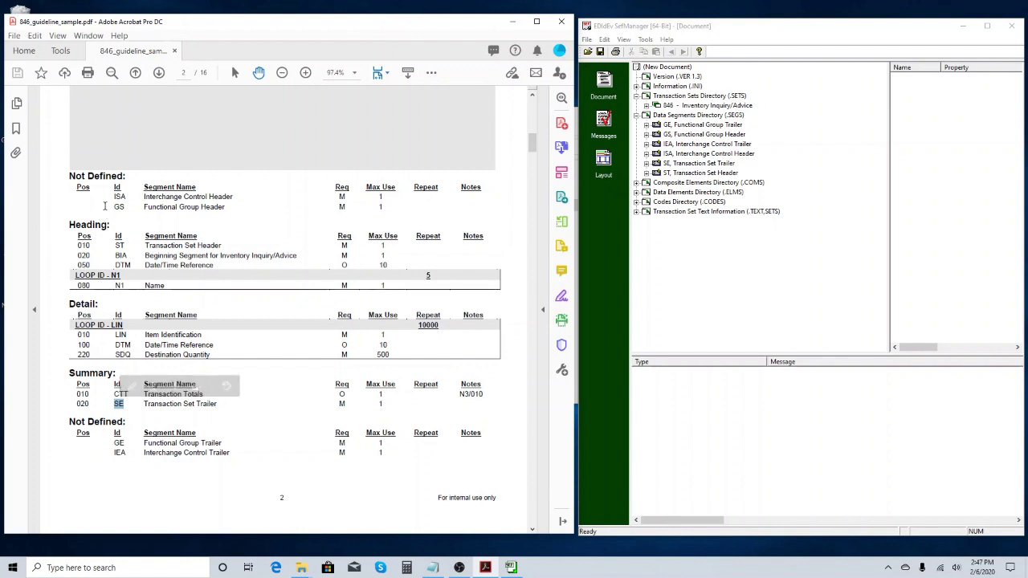
Examine the guideline's header and trailer segments and the BIA to CTT segments between them
{"action": "left_click_drag", "start_coordinate": [114, 196], "coordinate": [413, 249]}
{"action": "left_click_drag", "start_coordinate": [112, 403], "coordinate": [223, 443]}
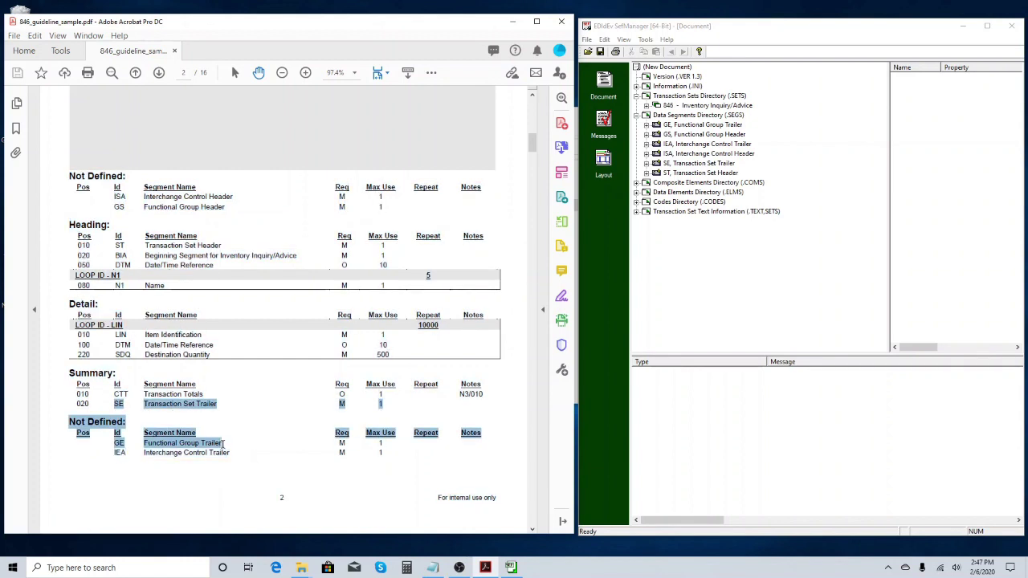
{"action": "left_click", "coordinate": [114, 254]}
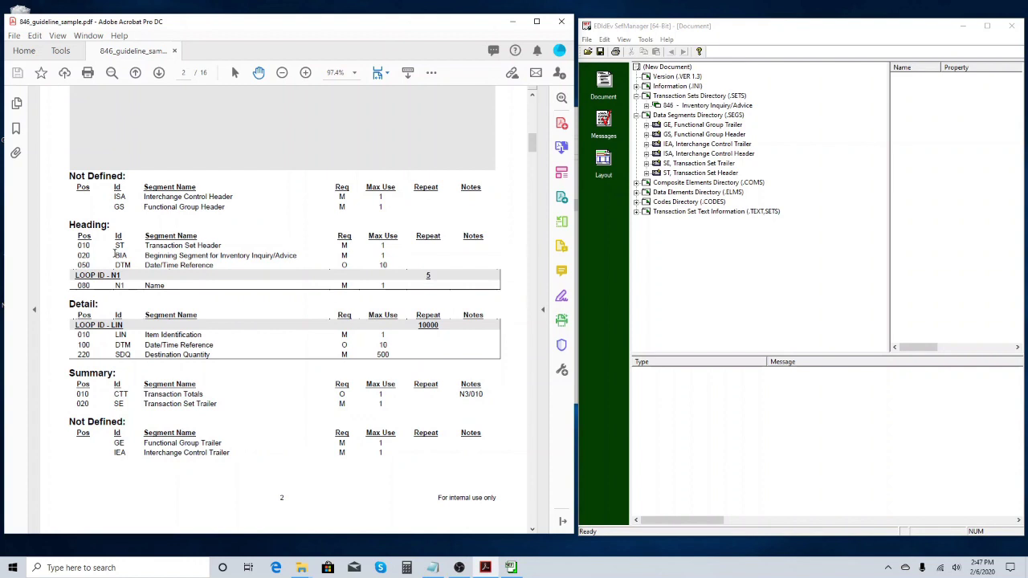
{"action": "left_click_drag", "start_coordinate": [117, 255], "coordinate": [217, 389]}
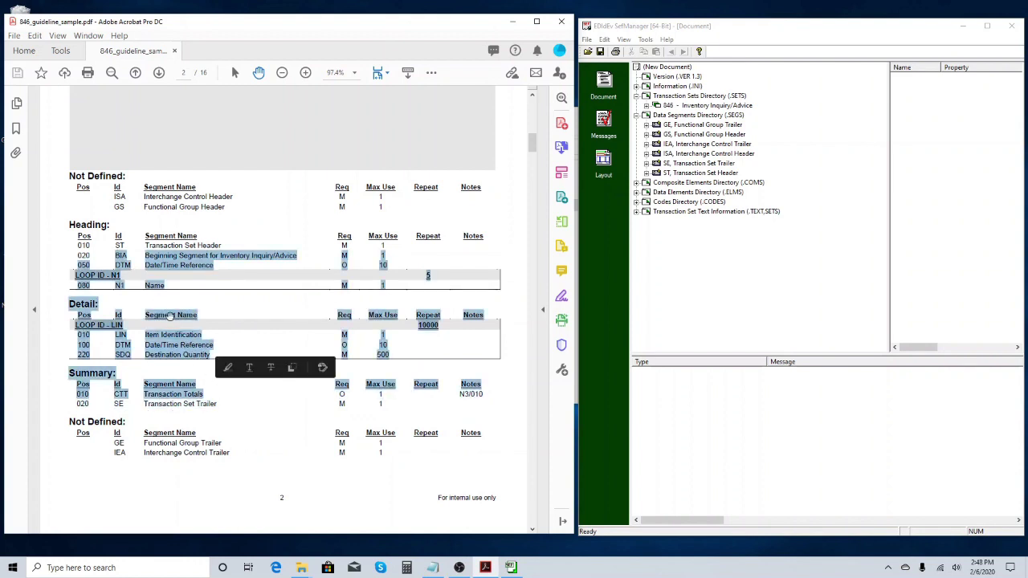
{"action": "left_click", "coordinate": [128, 255]}
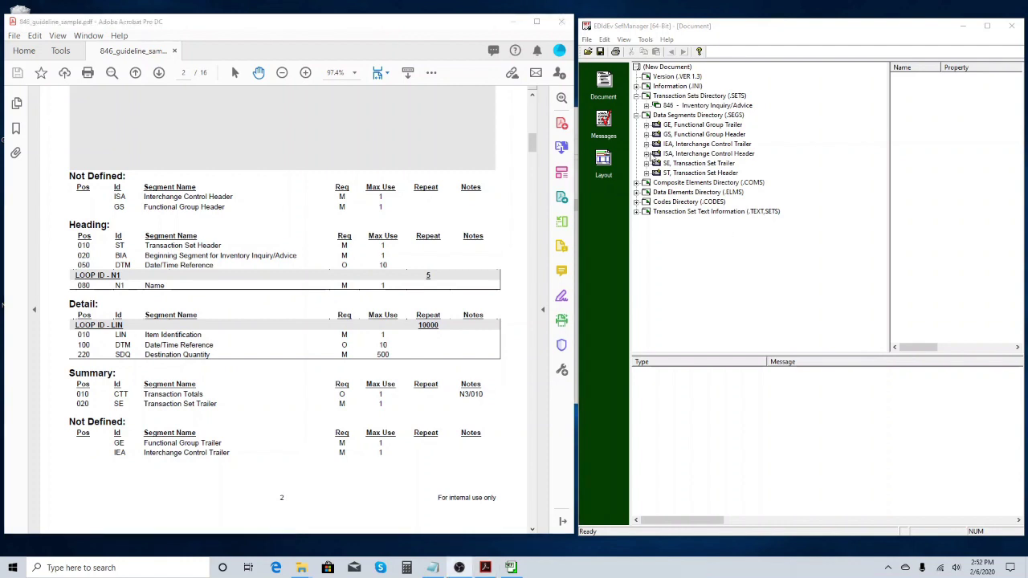
Find the BIA segment in the guideline's overview and go to its element summary on page 7
{"action": "left_click", "coordinate": [681, 116]}
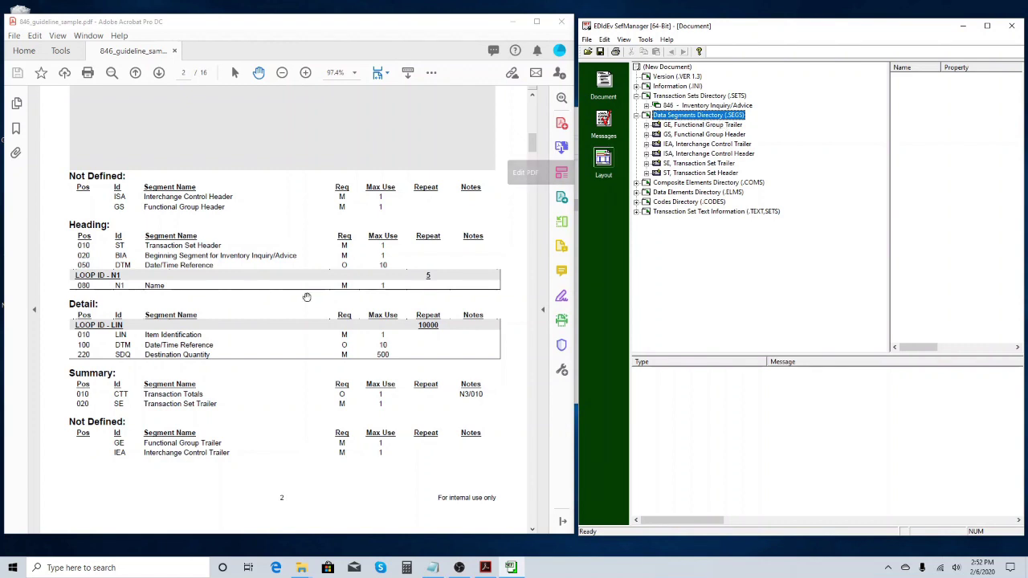
{"action": "left_click", "coordinate": [122, 255]}
{"action": "double_click", "coordinate": [122, 255]}
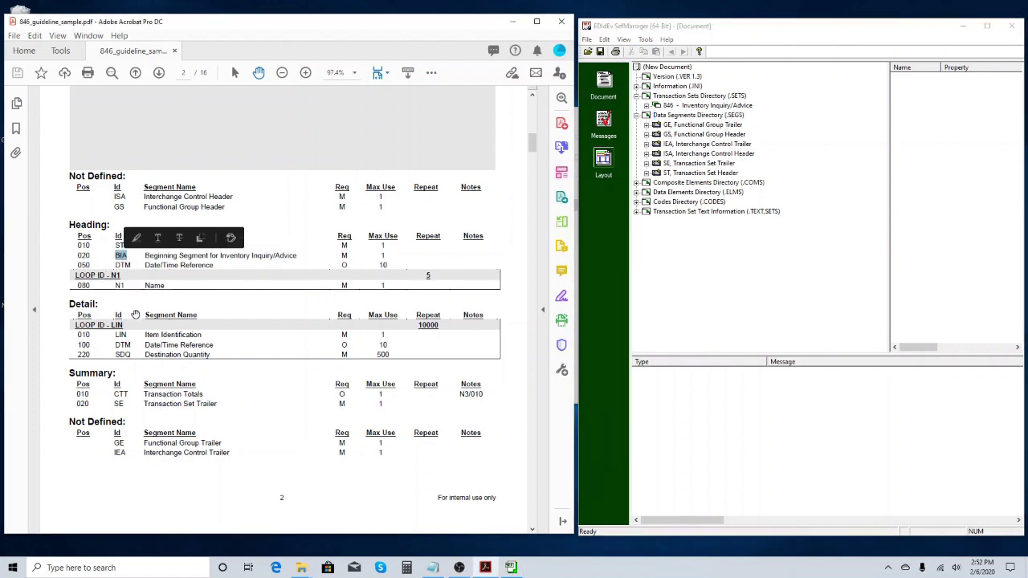
{"action": "left_click", "coordinate": [253, 273]}
{"action": "scroll", "coordinate": [253, 273], "scroll_direction": "down", "scroll_amount": 15}
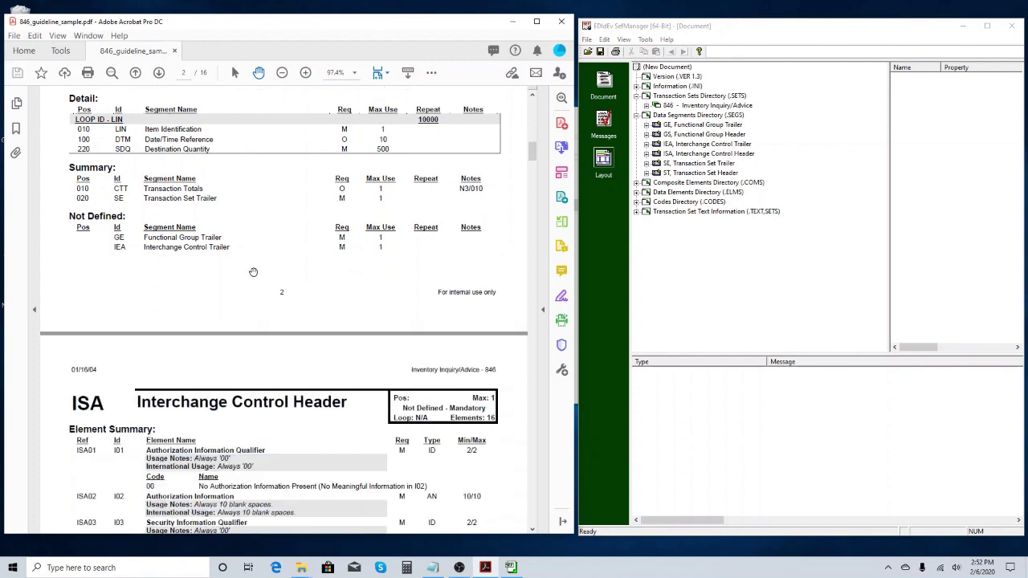
{"action": "scroll", "coordinate": [251, 269], "scroll_direction": "down", "scroll_amount": 15}
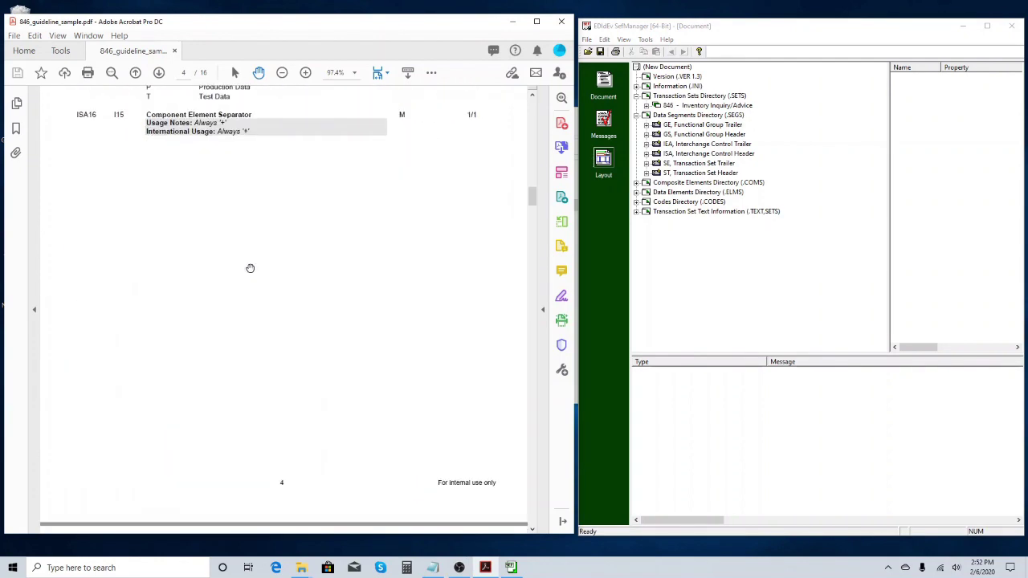
{"action": "scroll", "coordinate": [246, 265], "scroll_direction": "down", "scroll_amount": 10}
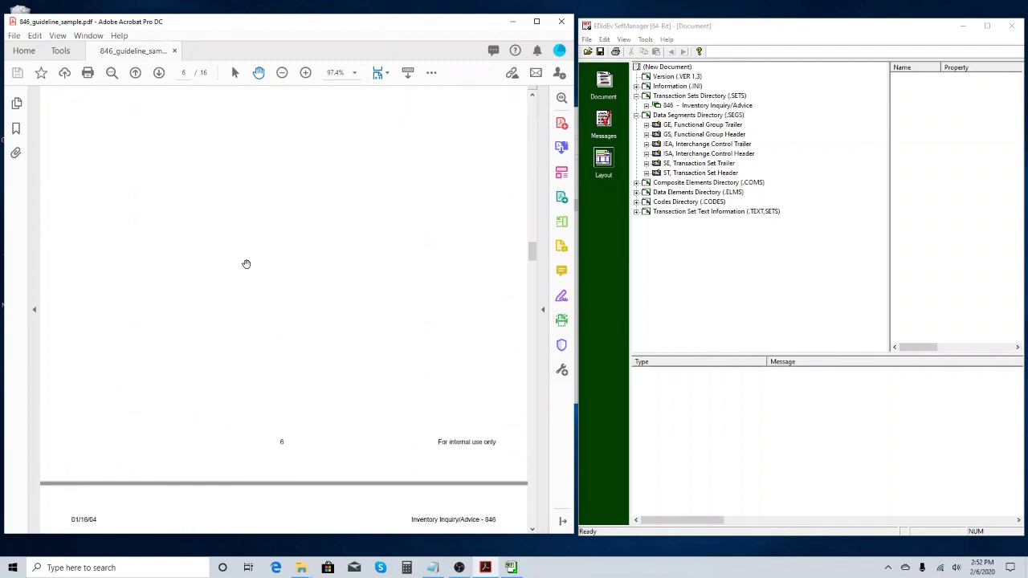
{"action": "scroll", "coordinate": [245, 264], "scroll_direction": "down", "scroll_amount": 1}
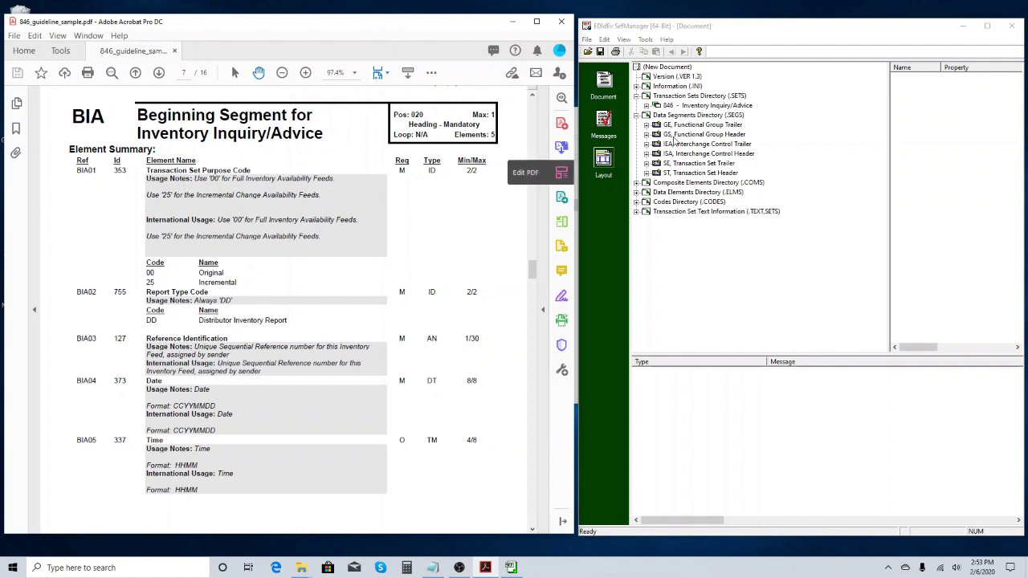
Create a data segment with ID BIA and the description "Beginning Segment for Inventory Inquiry/Advice", copied from the guideline
{"action": "left_click", "coordinate": [698, 117]}
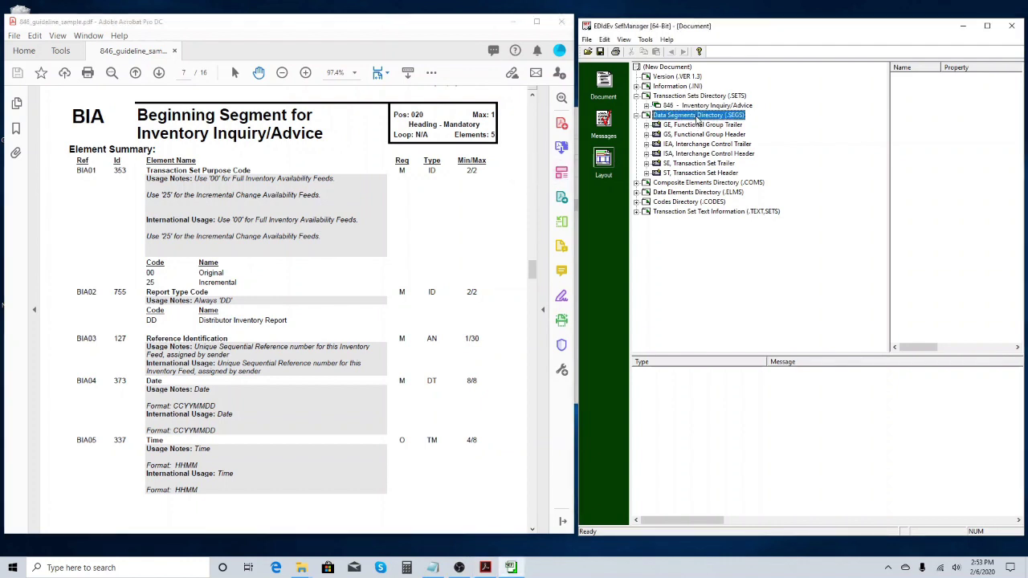
{"action": "right_click", "coordinate": [697, 118]}
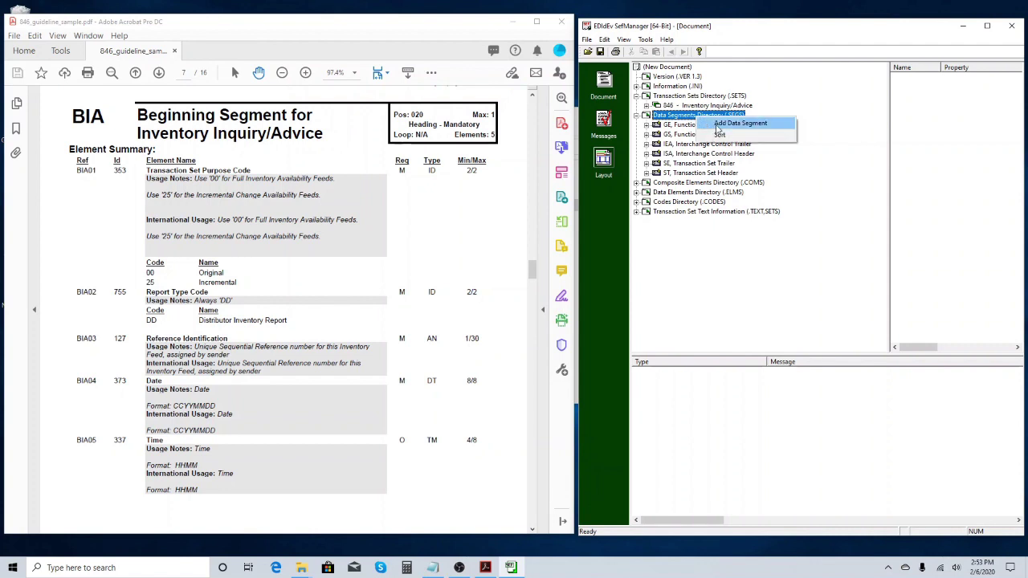
{"action": "left_click", "coordinate": [718, 126]}
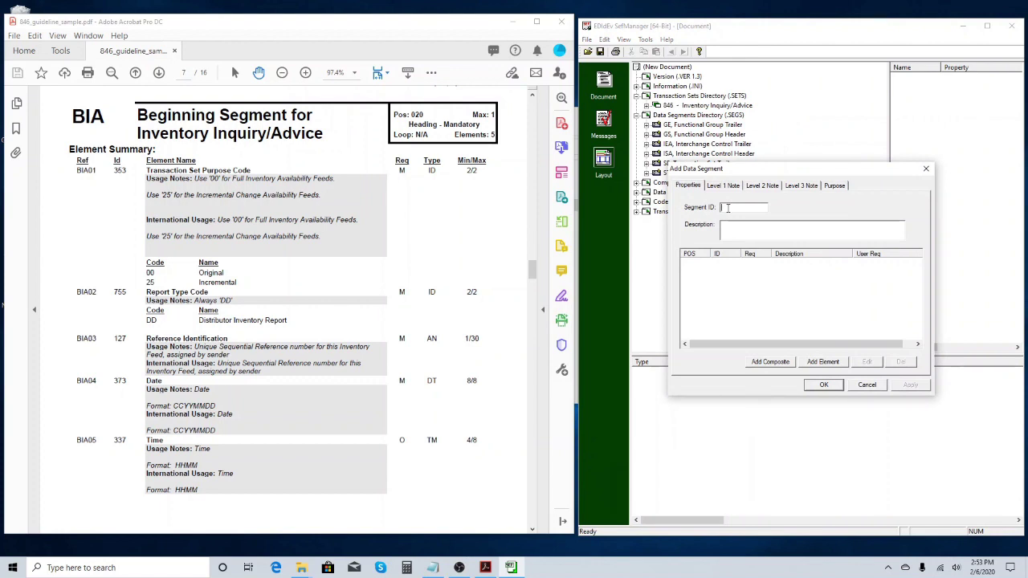
{"action": "left_click", "coordinate": [735, 225]}
{"action": "left_click_drag", "start_coordinate": [136, 119], "coordinate": [318, 135]}
{"action": "key", "text": "ctrl+c"}
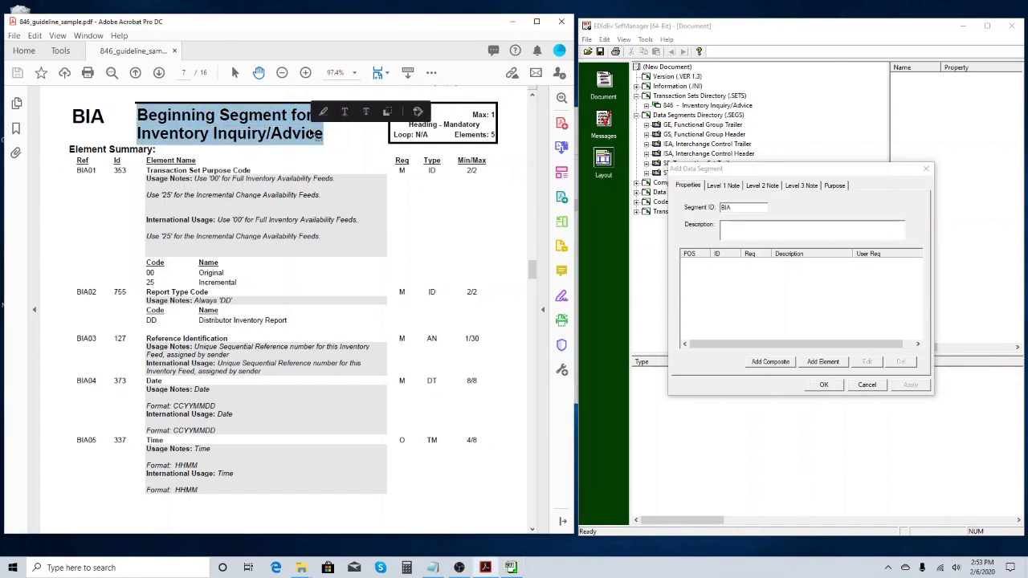
{"action": "left_click", "coordinate": [764, 228]}
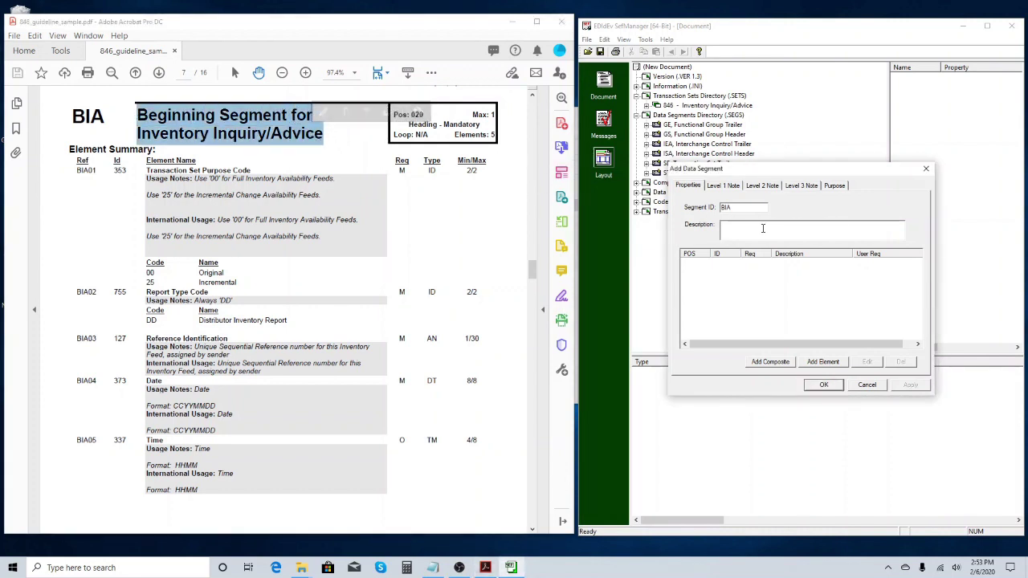
{"action": "key", "text": "ctrl+v"}
Create an element for BIA01 in the BIA segment with ID 353 and the description "Transaction Set Purpose Code", copied from the guideline
{"action": "left_click", "coordinate": [75, 177]}
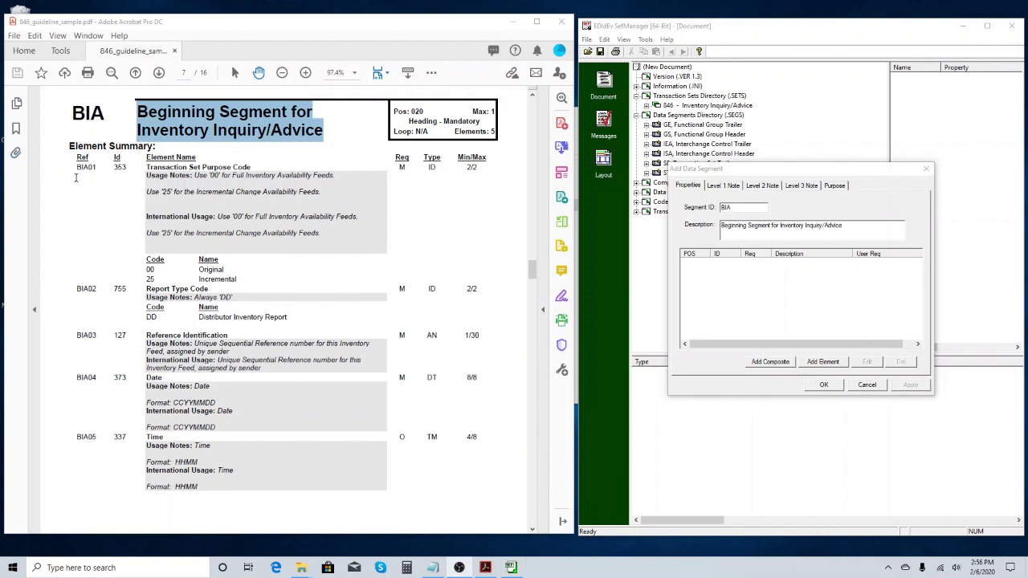
{"action": "double_click", "coordinate": [86, 168]}
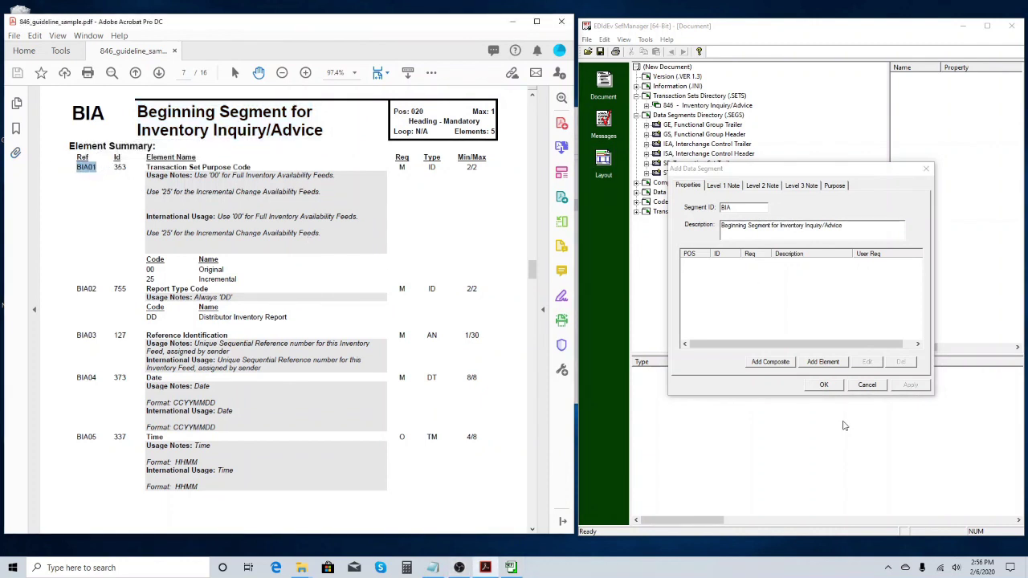
{"action": "left_click", "coordinate": [822, 363]}
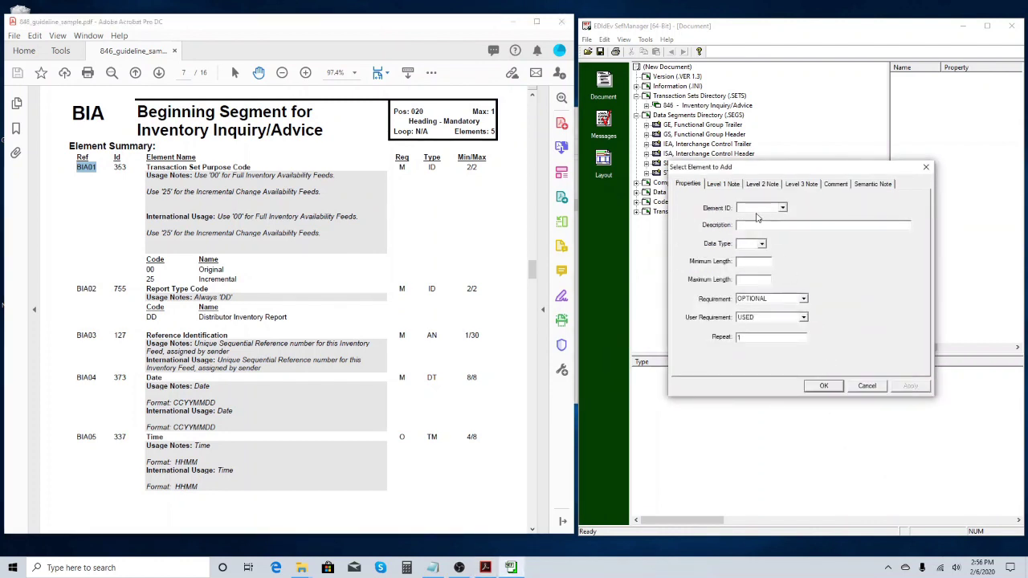
{"action": "double_click", "coordinate": [119, 167]}
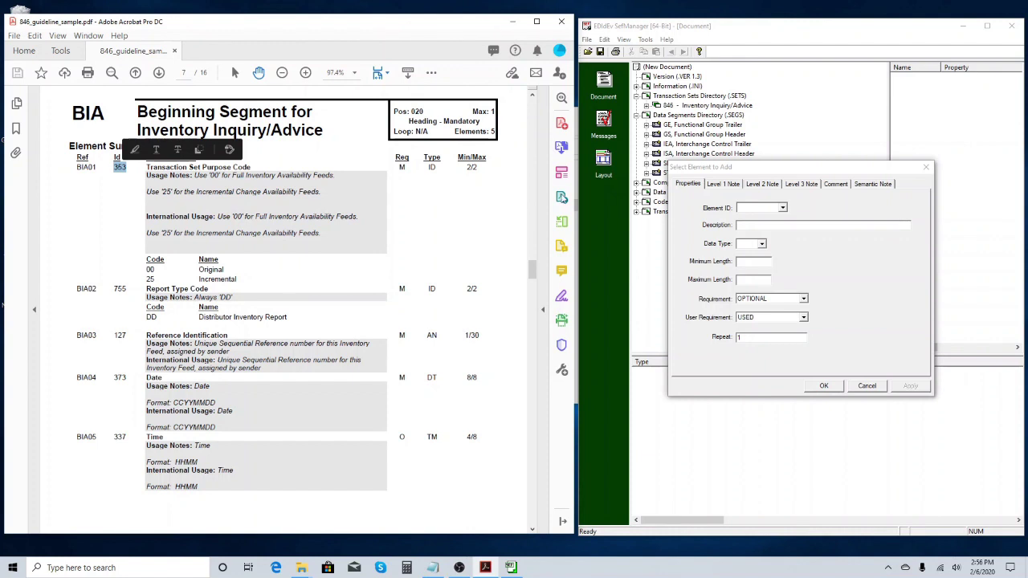
{"action": "left_click", "coordinate": [743, 208]}
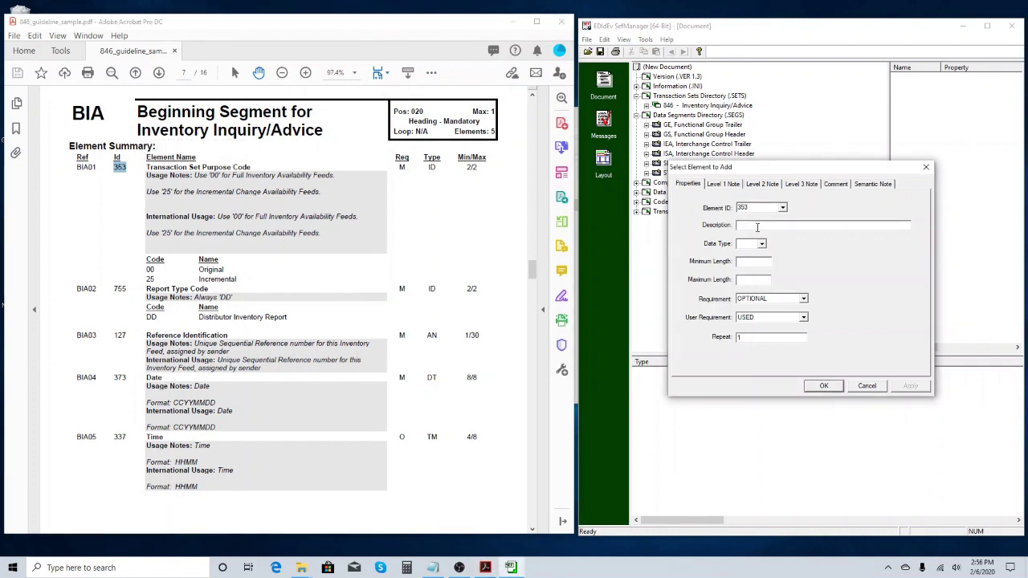
{"action": "left_click", "coordinate": [150, 169]}
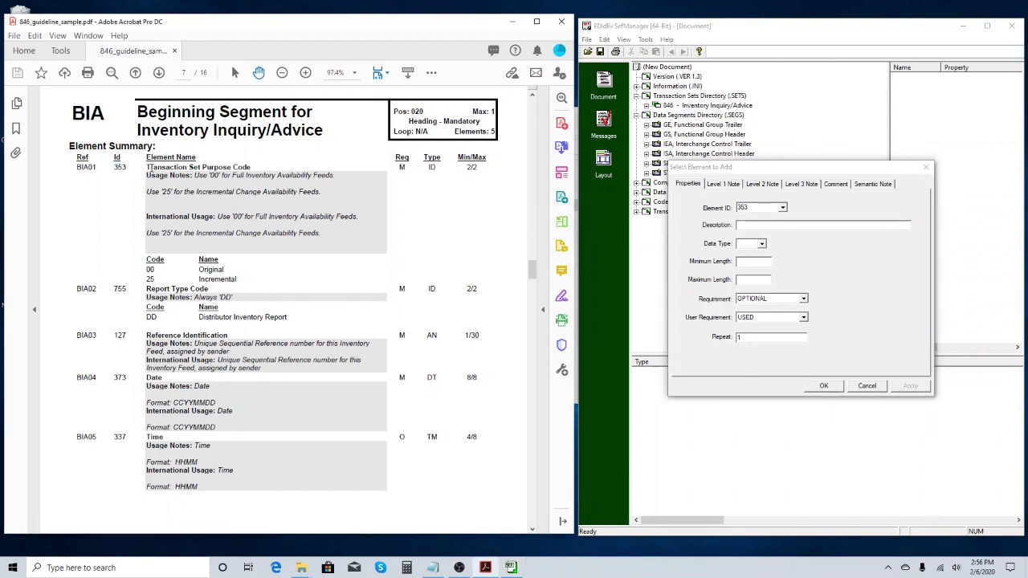
{"action": "left_click_drag", "start_coordinate": [147, 167], "coordinate": [251, 169]}
{"action": "key", "text": "ctrl+c"}
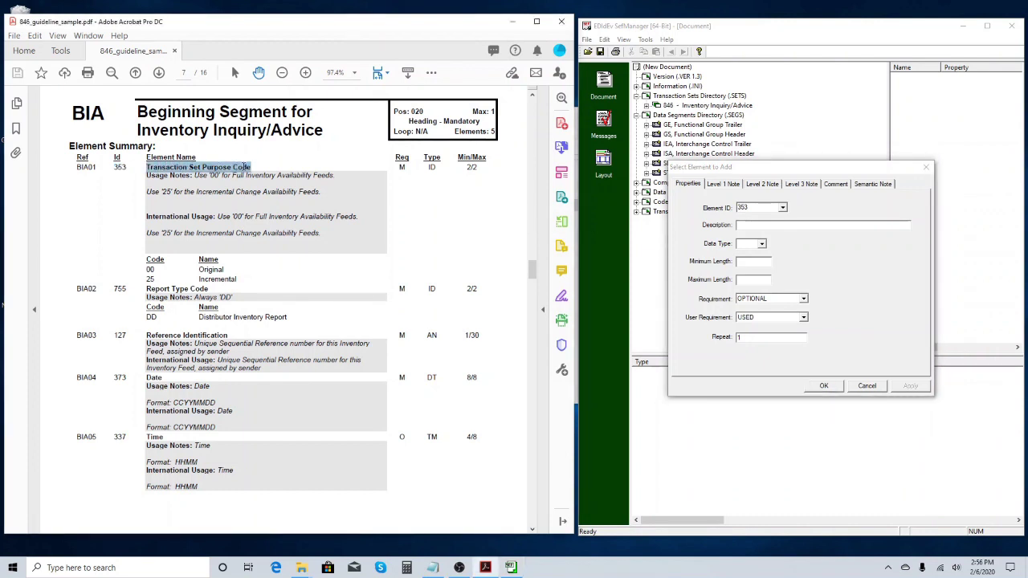
{"action": "left_click", "coordinate": [754, 226]}
{"action": "key", "text": "ctrl+v"}
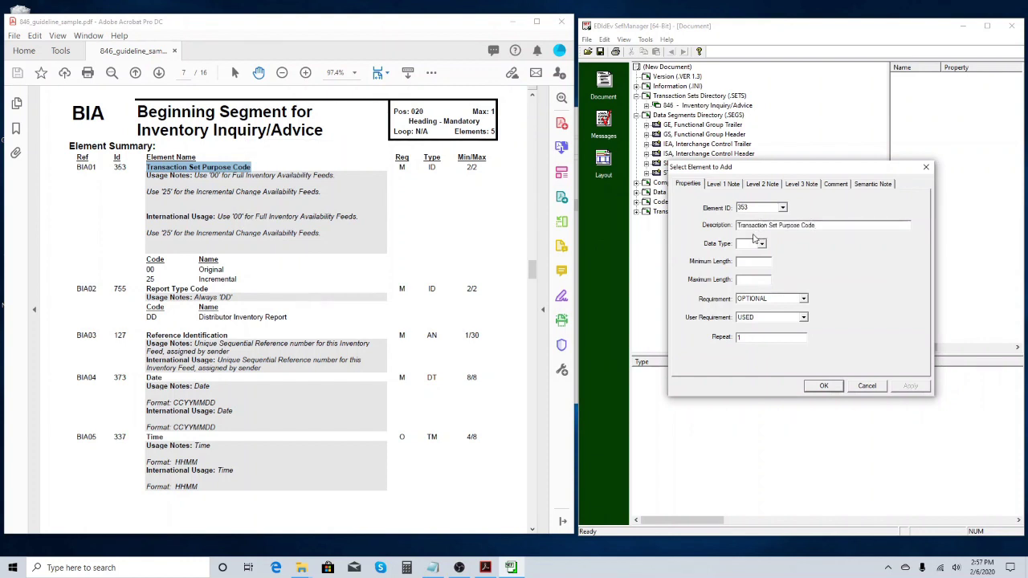
Set element 353 to data type ID, minimum and maximum length 2 and MANDATORY, and add it to the dictionary
{"action": "double_click", "coordinate": [432, 167]}
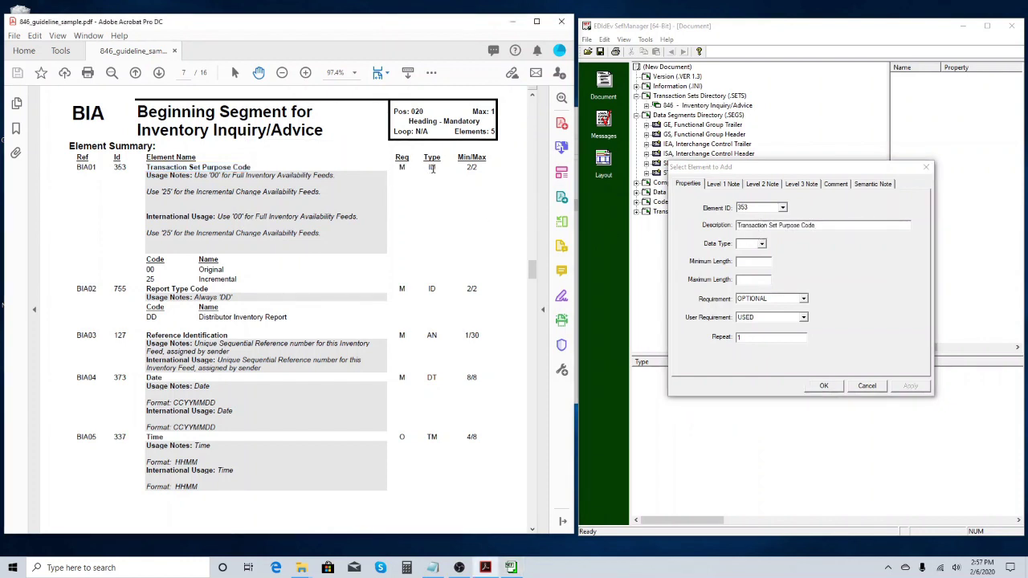
{"action": "left_click", "coordinate": [761, 244]}
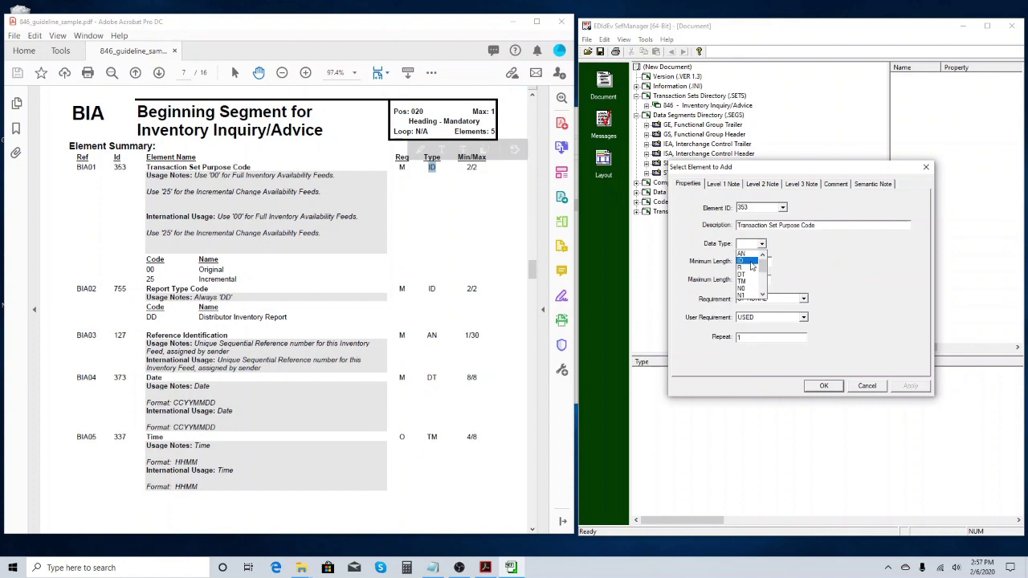
{"action": "left_click", "coordinate": [748, 258]}
{"action": "left_click", "coordinate": [745, 261]}
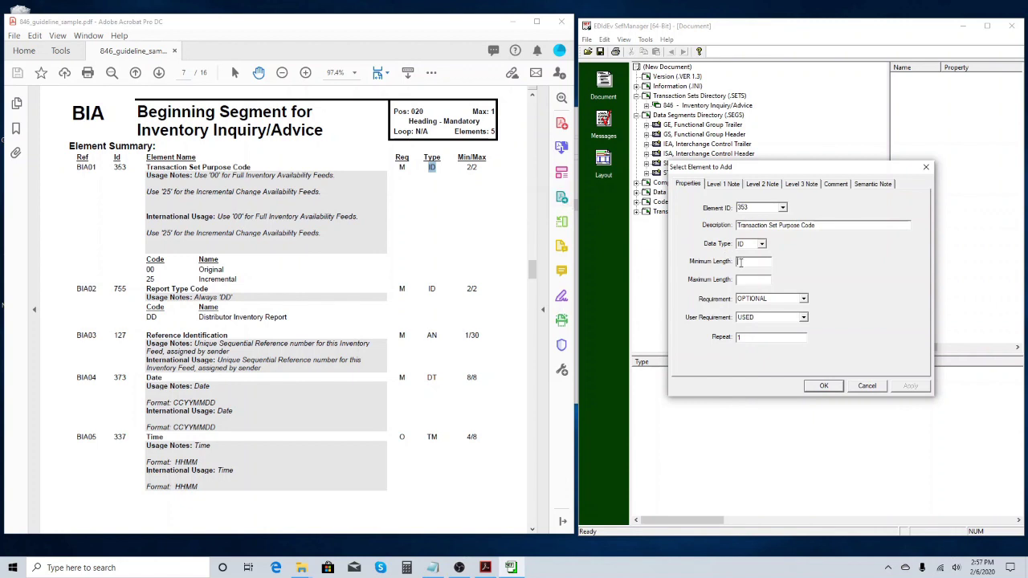
{"action": "type", "text": "2"}
{"action": "left_click", "coordinate": [804, 299]}
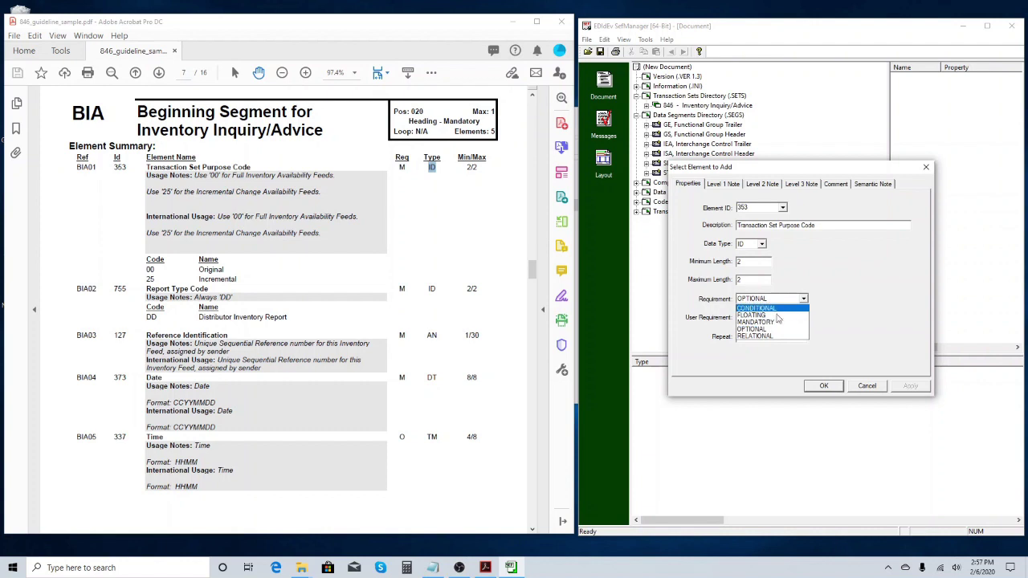
{"action": "left_click", "coordinate": [769, 323]}
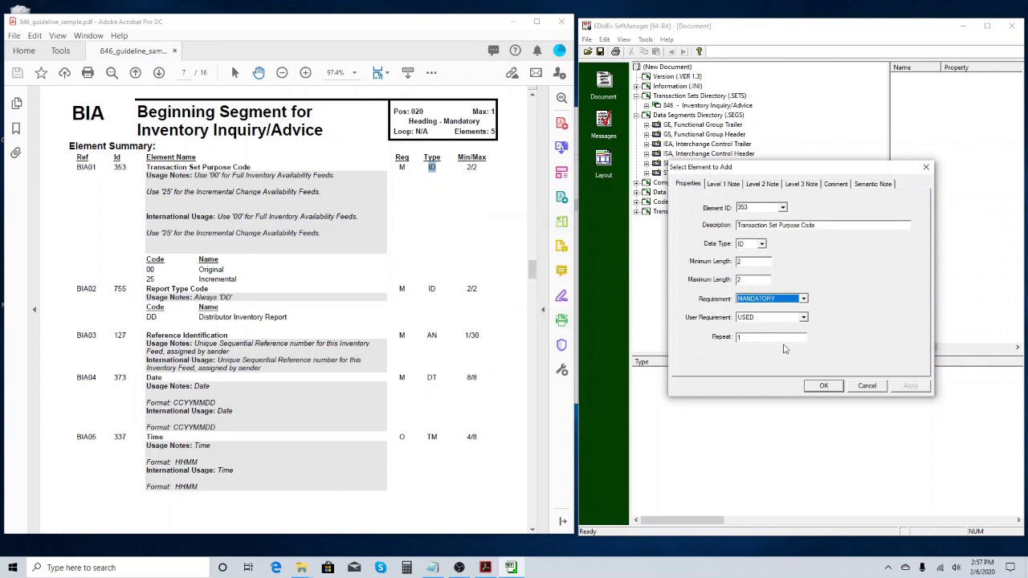
{"action": "left_click", "coordinate": [822, 386]}
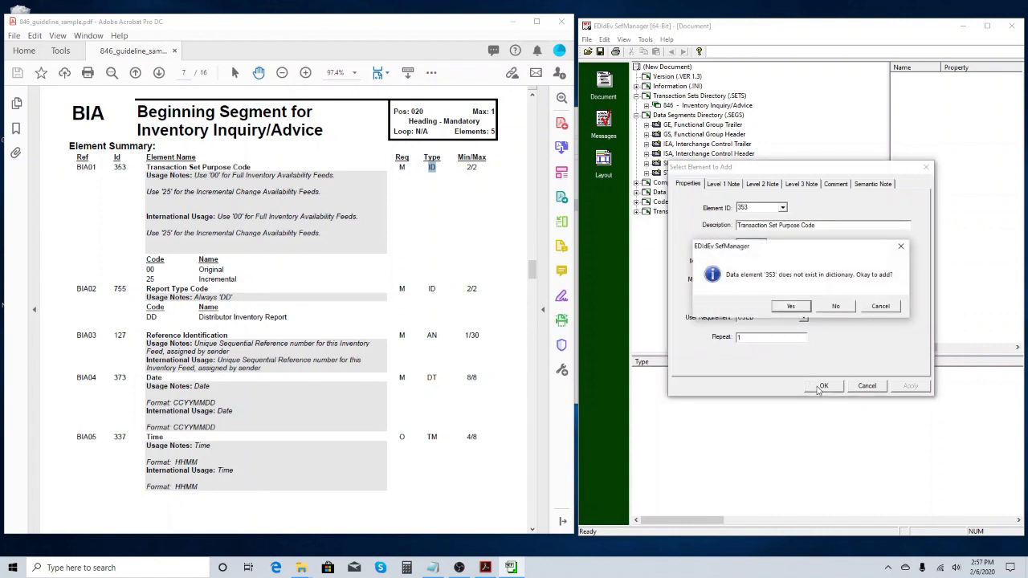
{"action": "left_click", "coordinate": [791, 305]}
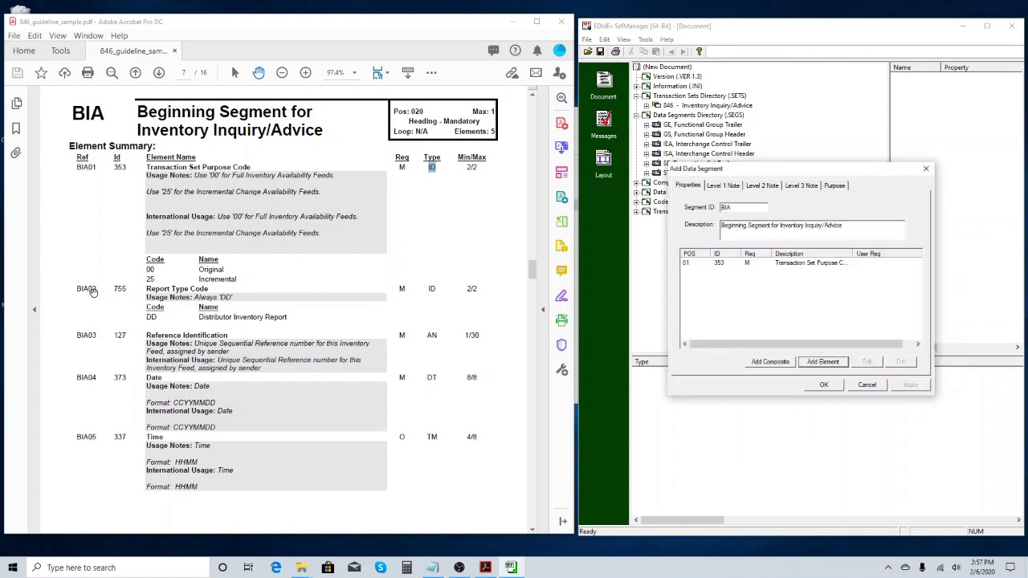
Create an element for BIA02 in the BIA segment with ID 755 and the description "Report Type Code", copied from the guideline
{"action": "left_click", "coordinate": [824, 362]}
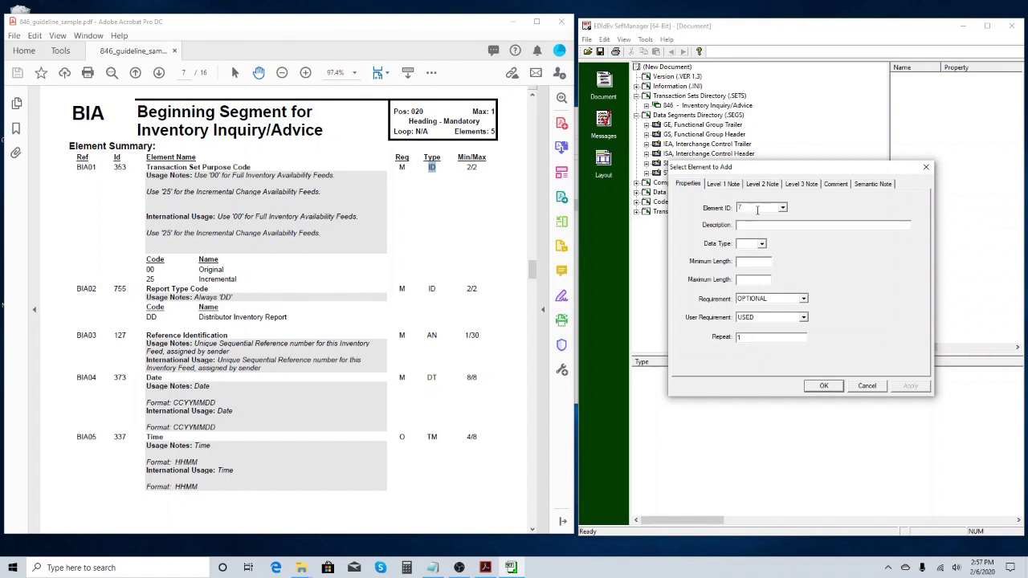
{"action": "left_click", "coordinate": [171, 296]}
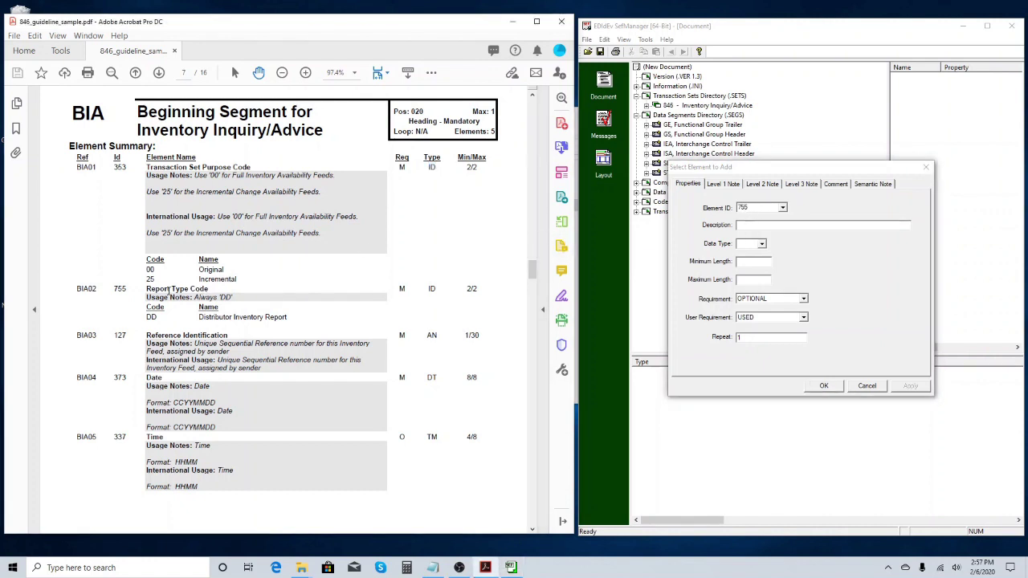
{"action": "left_click_drag", "start_coordinate": [148, 289], "coordinate": [208, 290]}
{"action": "key", "text": "ctrl+c"}
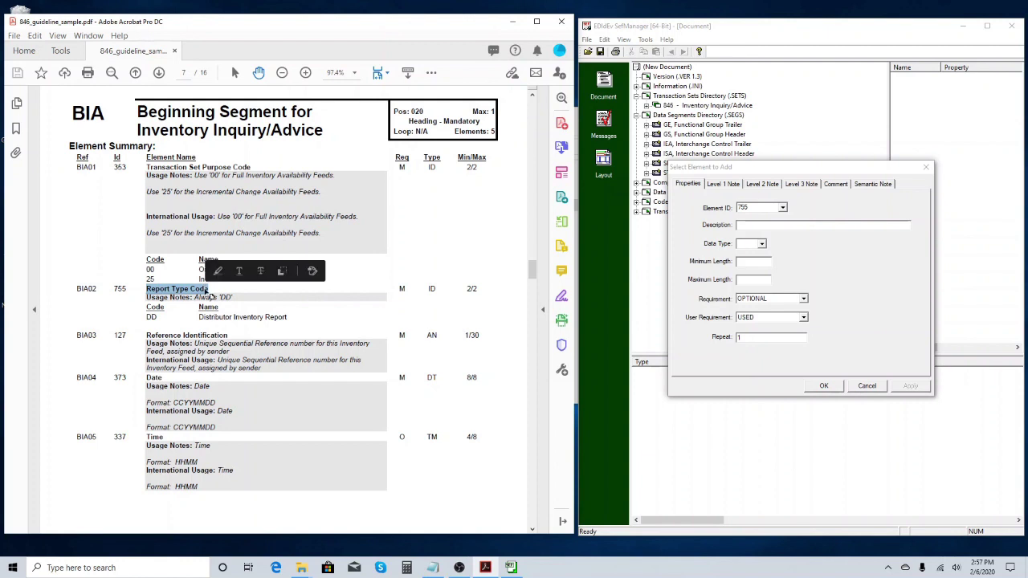
{"action": "left_click", "coordinate": [760, 225]}
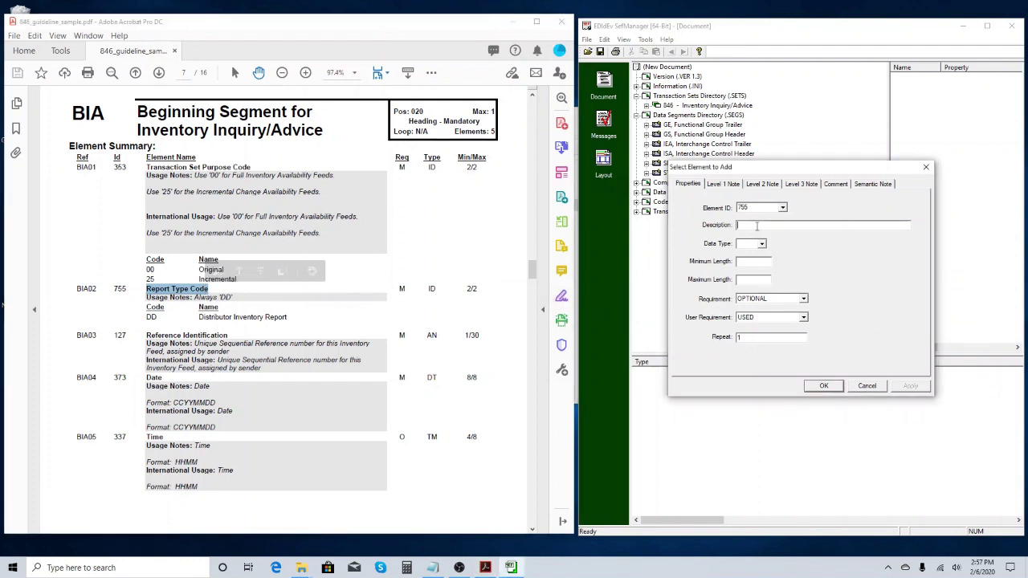
{"action": "key", "text": "ctrl+v"}
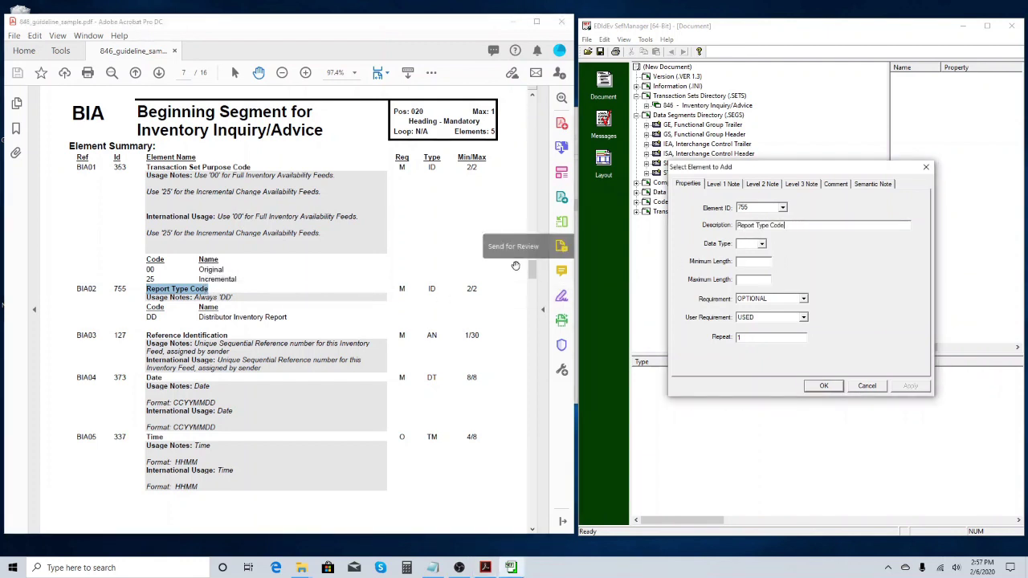
Set element 755 to data type ID, minimum and maximum length 2 and MANDATORY, and add it to the dictionary
{"action": "left_click", "coordinate": [762, 243]}
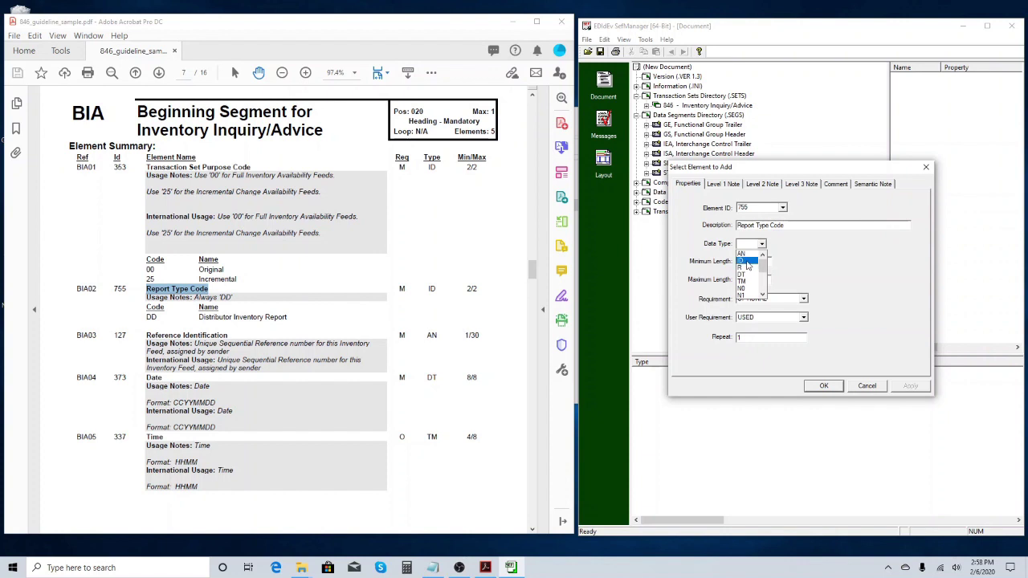
{"action": "left_click", "coordinate": [755, 262]}
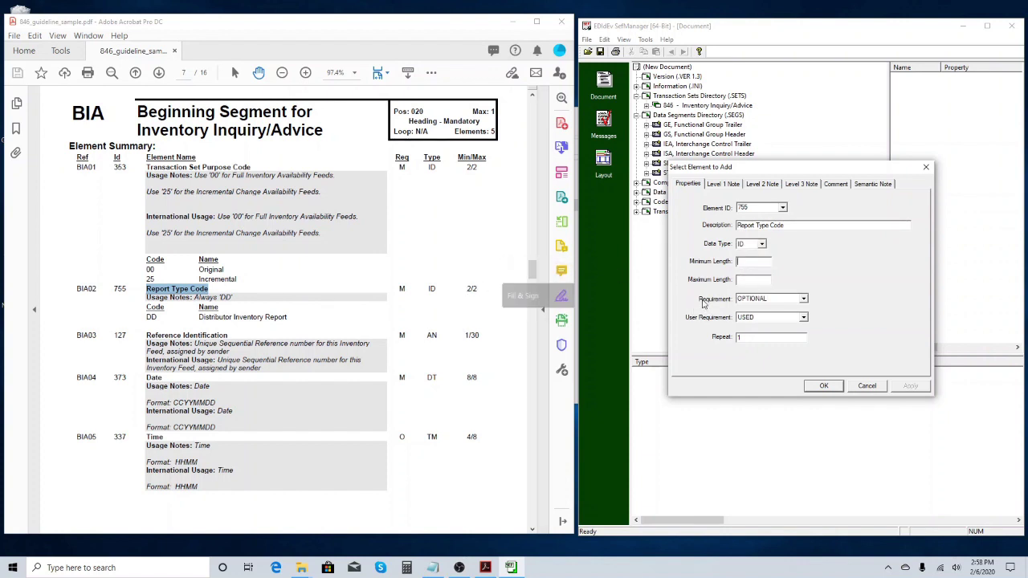
{"action": "type", "text": "2"}
{"action": "left_click", "coordinate": [740, 280]}
{"action": "type", "text": "2"}
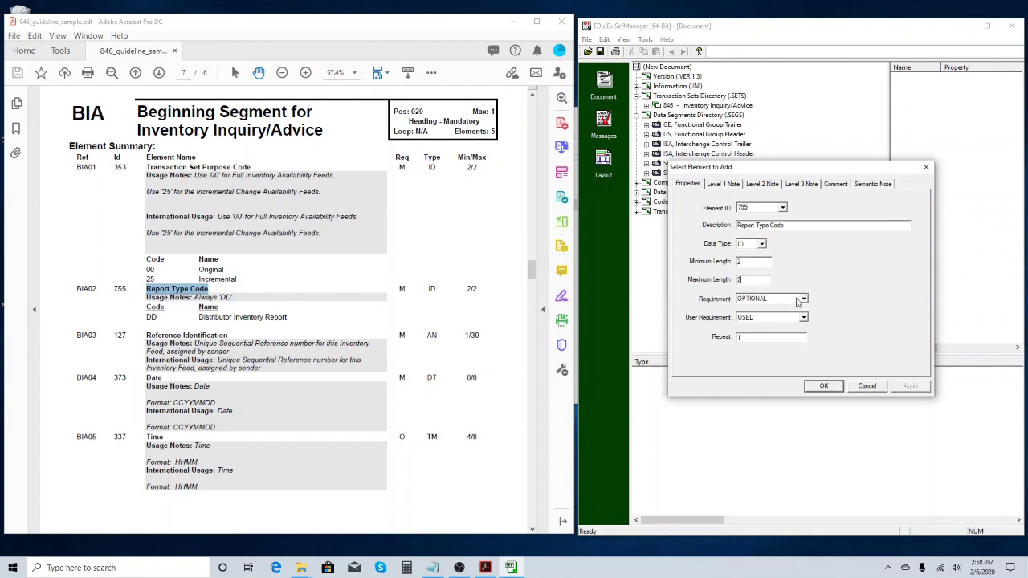
{"action": "left_click", "coordinate": [804, 299]}
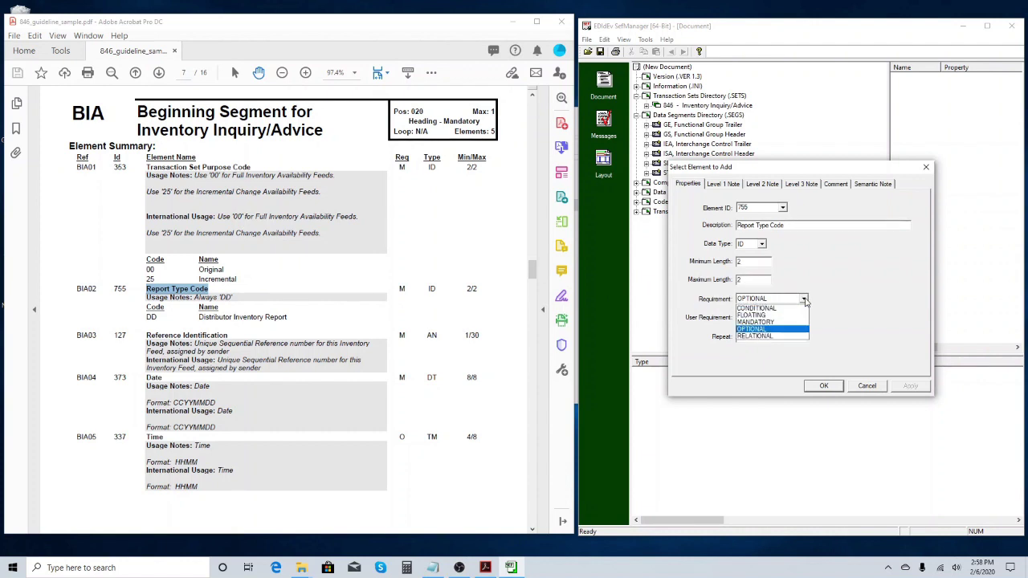
{"action": "left_click", "coordinate": [771, 322]}
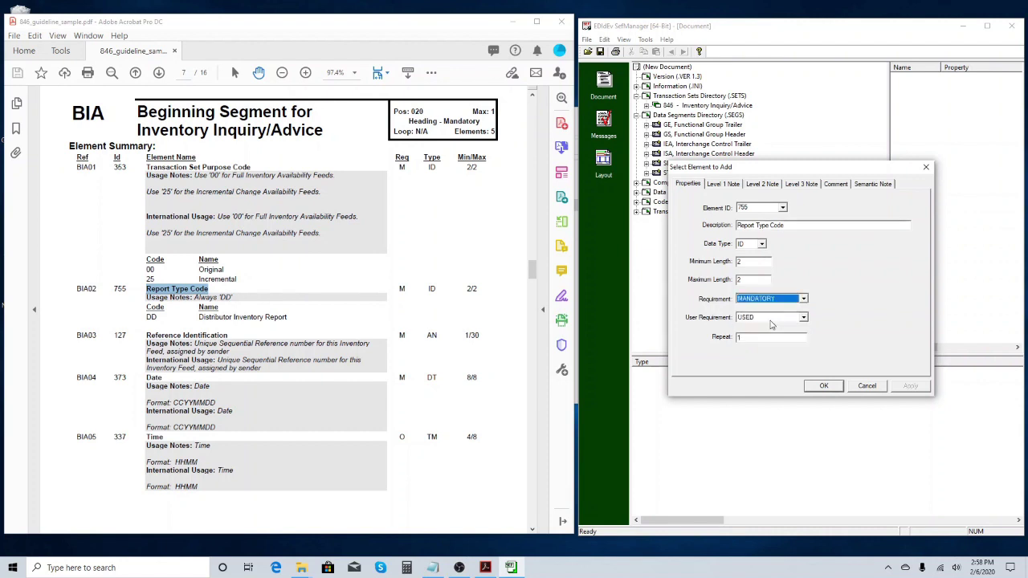
{"action": "left_click", "coordinate": [819, 387]}
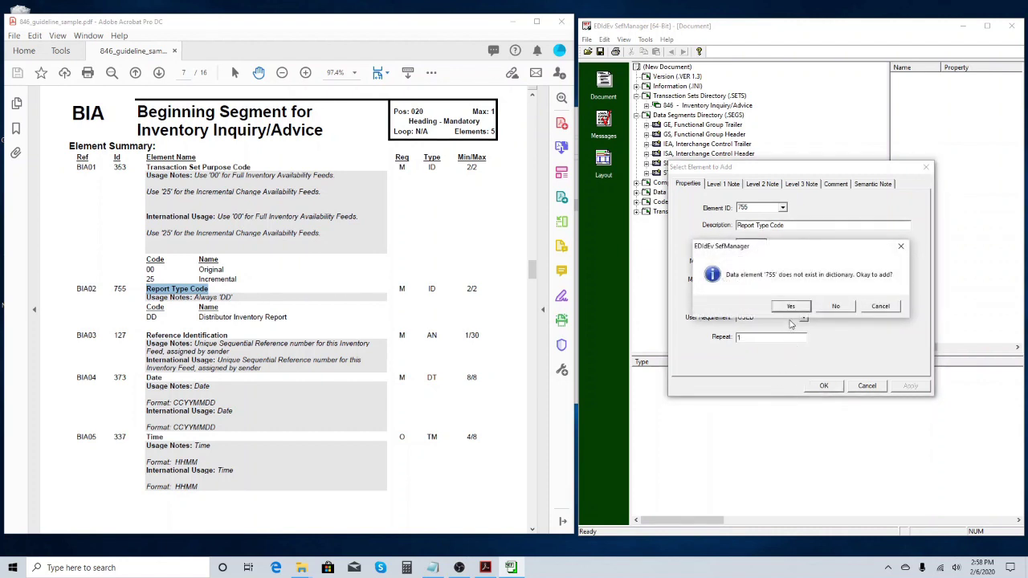
{"action": "left_click", "coordinate": [790, 306]}
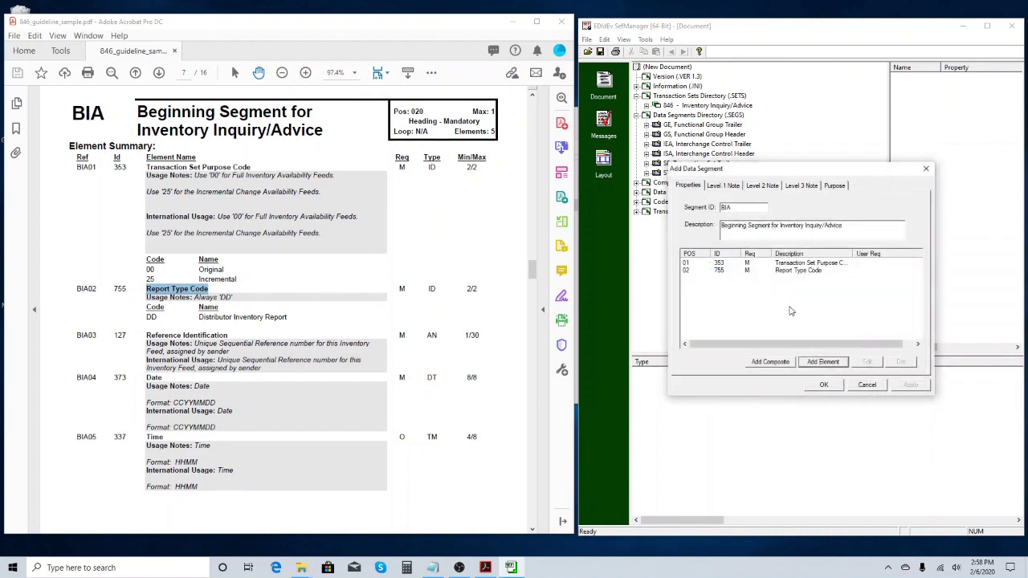
Create an element for BIA03 in the BIA segment with ID 127 and the description "Reference Identification", copied from the guideline
{"action": "double_click", "coordinate": [88, 337]}
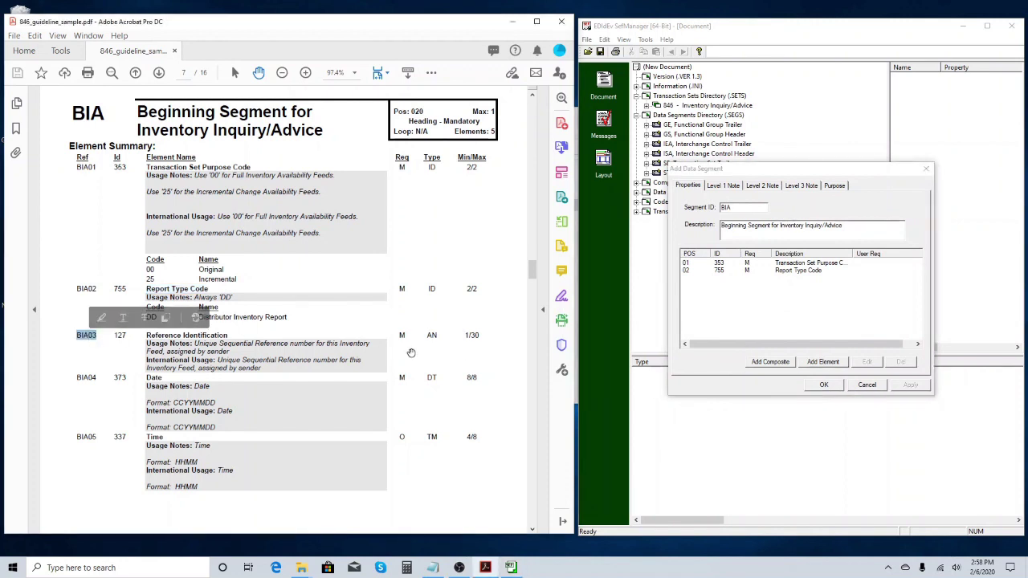
{"action": "left_click", "coordinate": [822, 361]}
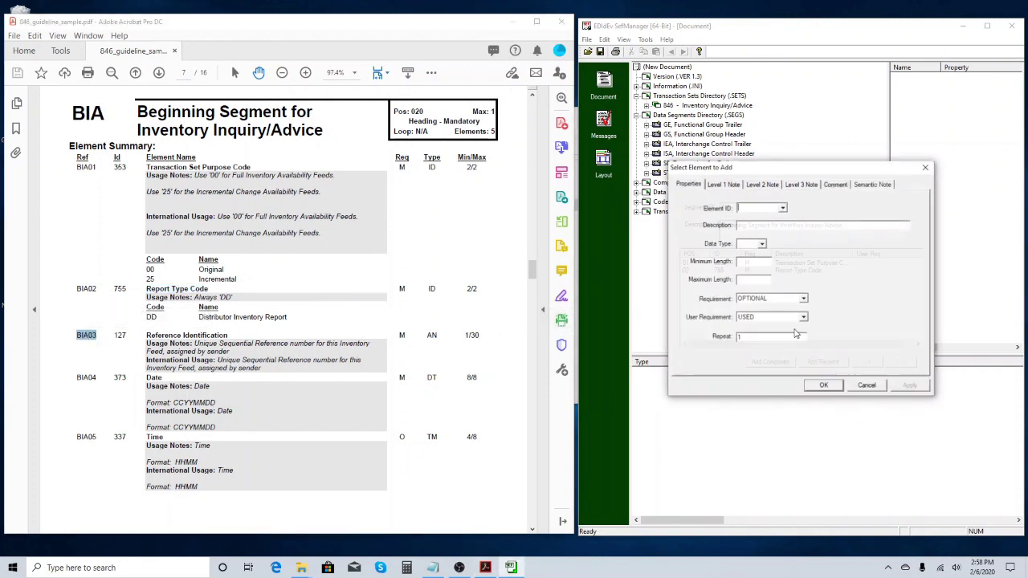
{"action": "type", "text": "127"}
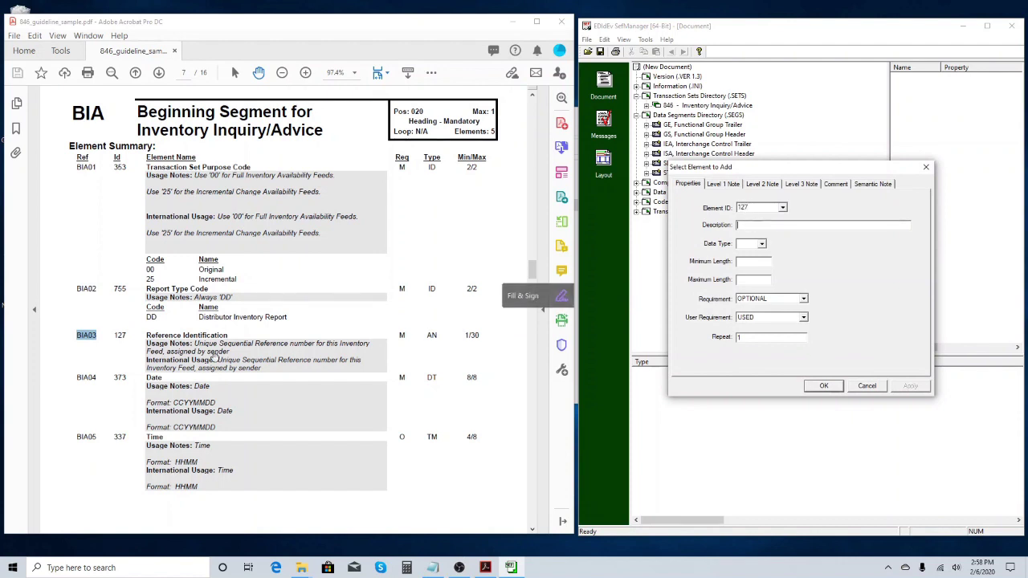
{"action": "left_click_drag", "start_coordinate": [146, 337], "coordinate": [228, 336]}
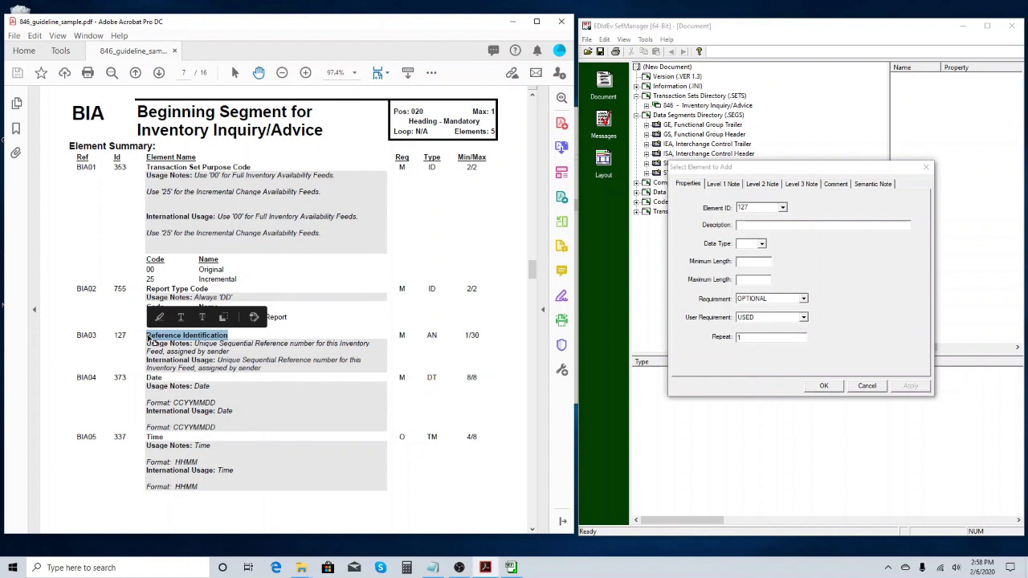
{"action": "key", "text": "ctrl+c"}
{"action": "left_click", "coordinate": [788, 225]}
{"action": "key", "text": "ctrl+v"}
Set element 127 to data type AN, minimum length 1, maximum length 30 and MANDATORY, and add it to the dictionary
{"action": "left_click", "coordinate": [761, 243]}
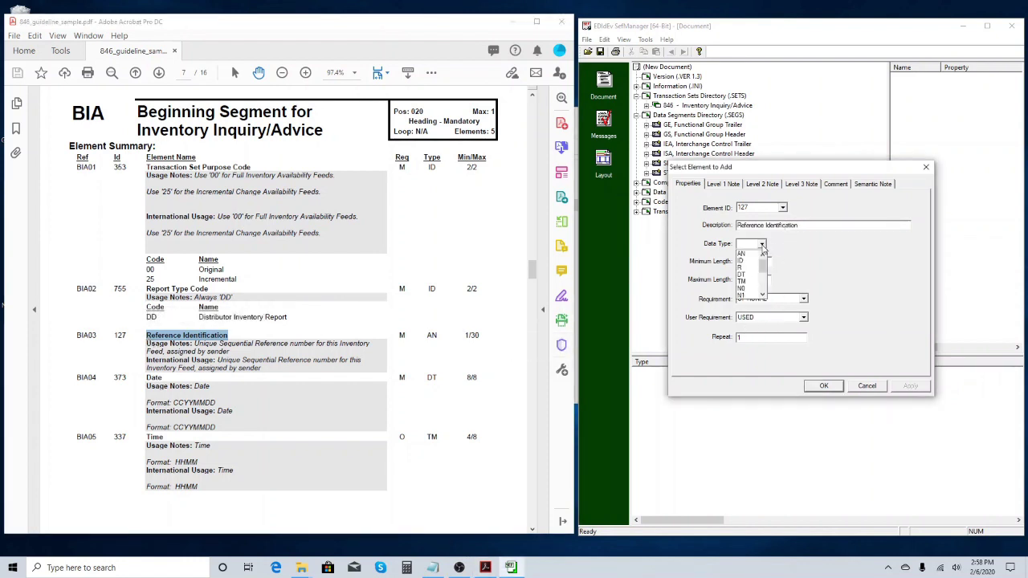
{"action": "left_click", "coordinate": [741, 254]}
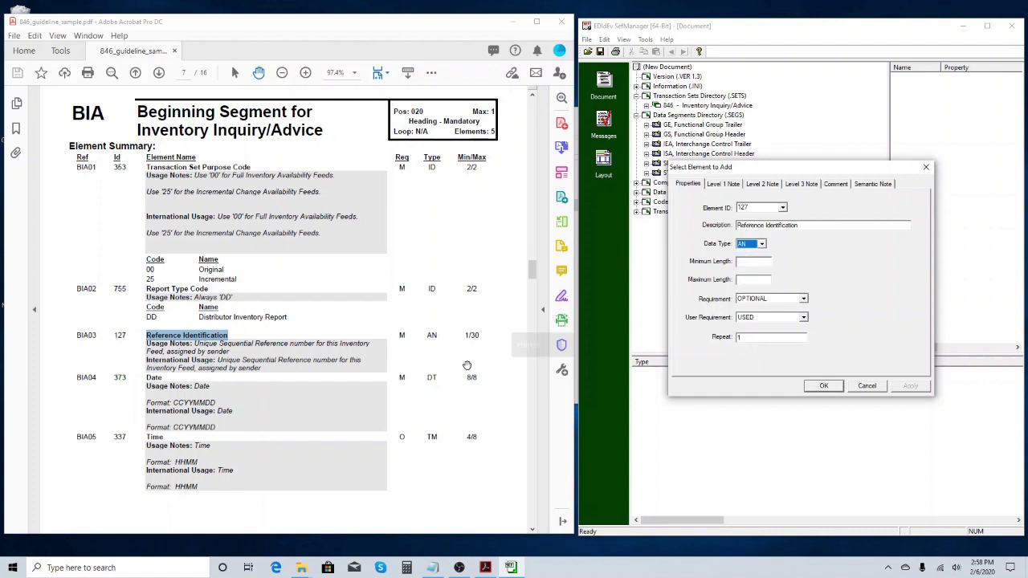
{"action": "left_click", "coordinate": [757, 263]}
{"action": "type", "text": "1"}
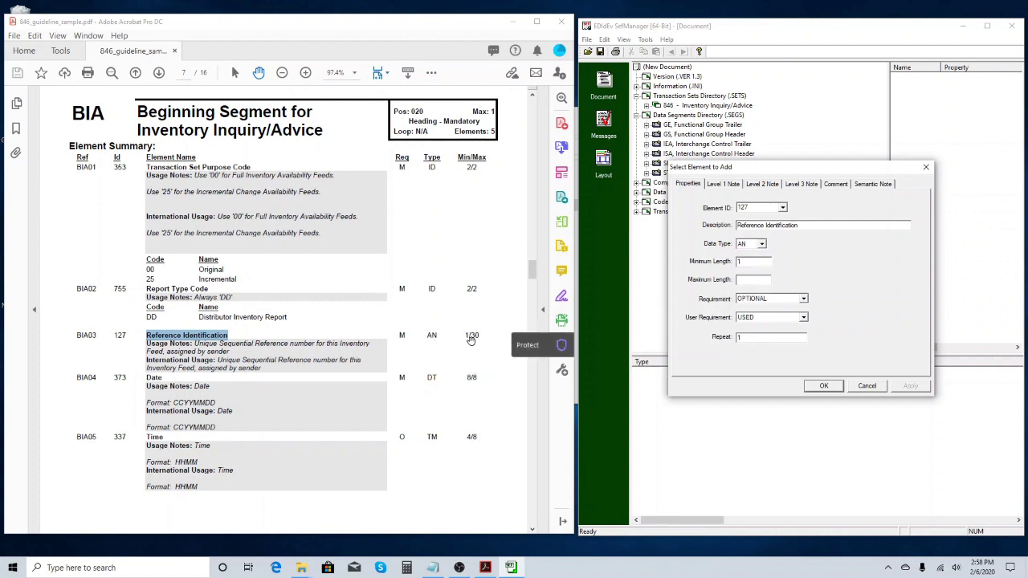
{"action": "left_click", "coordinate": [753, 280]}
{"action": "type", "text": "30"}
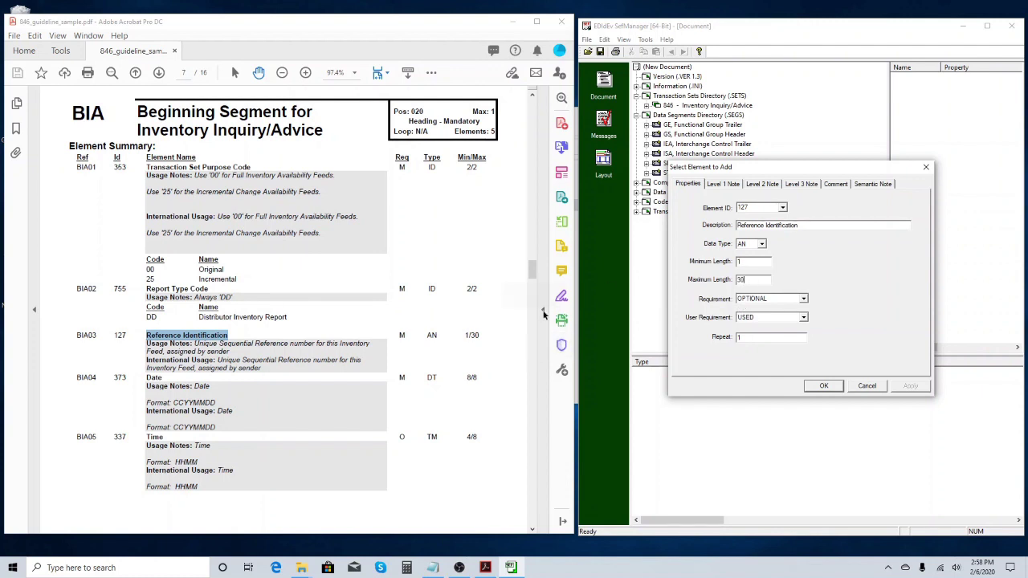
{"action": "left_click", "coordinate": [803, 299]}
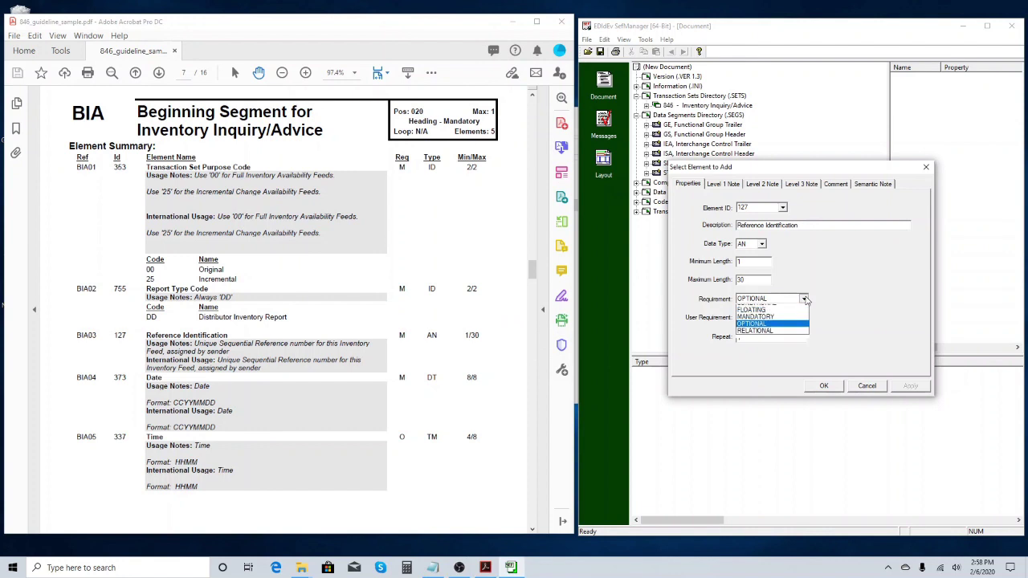
{"action": "left_click", "coordinate": [775, 317]}
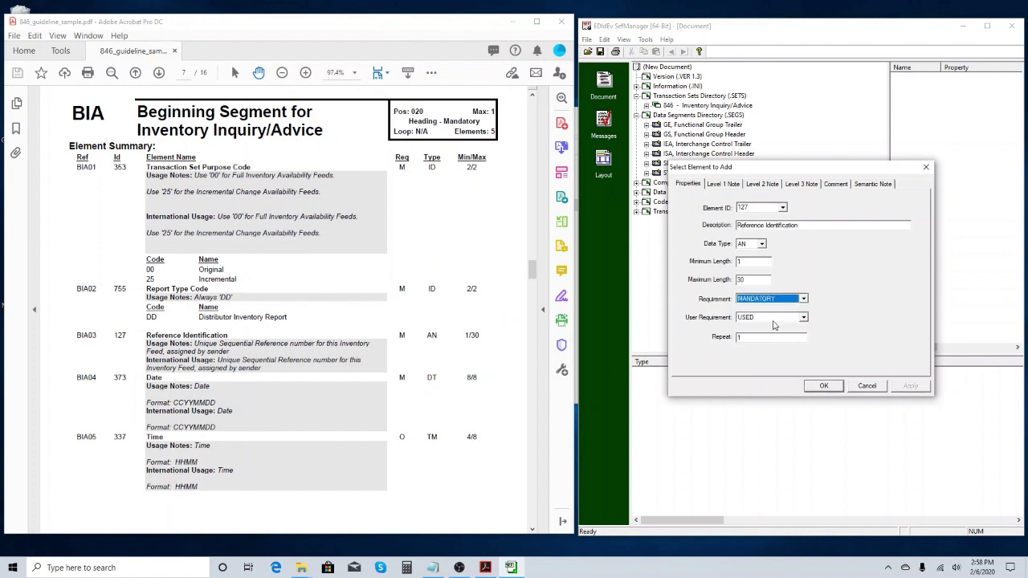
{"action": "left_click", "coordinate": [822, 386]}
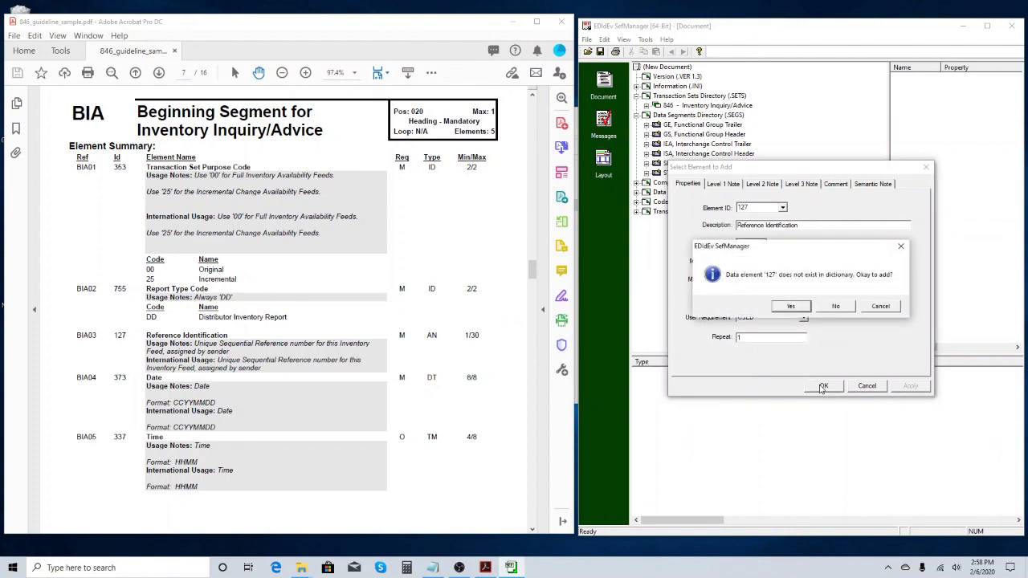
{"action": "left_click", "coordinate": [791, 307]}
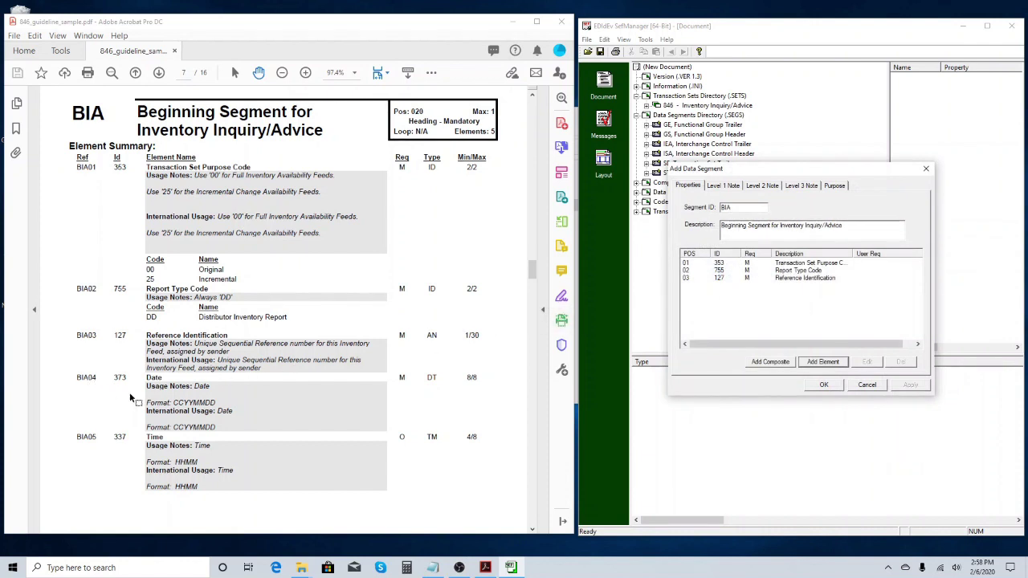
Add the existing Date element, ID 373, to the BIA segment as BIA04 with the requirement MANDATORY
{"action": "left_click", "coordinate": [813, 362]}
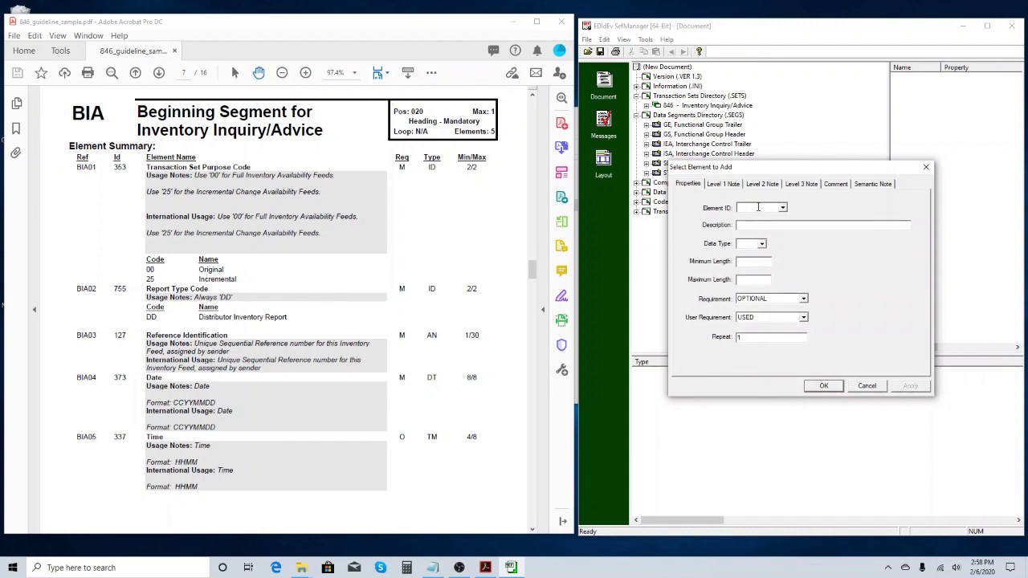
{"action": "type", "text": "373"}
{"action": "double_click", "coordinate": [401, 380]}
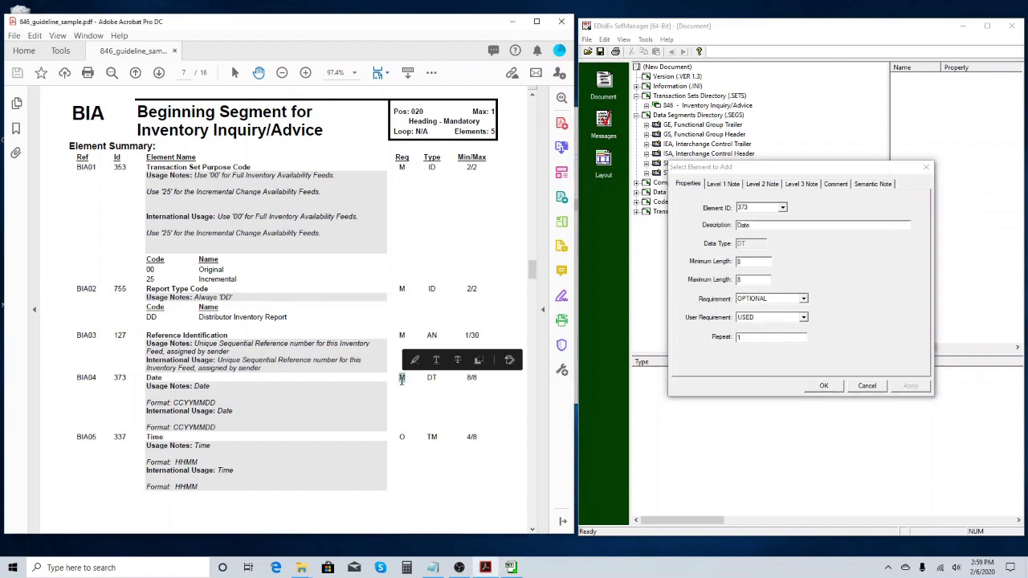
{"action": "left_click", "coordinate": [803, 299]}
{"action": "left_click", "coordinate": [767, 322]}
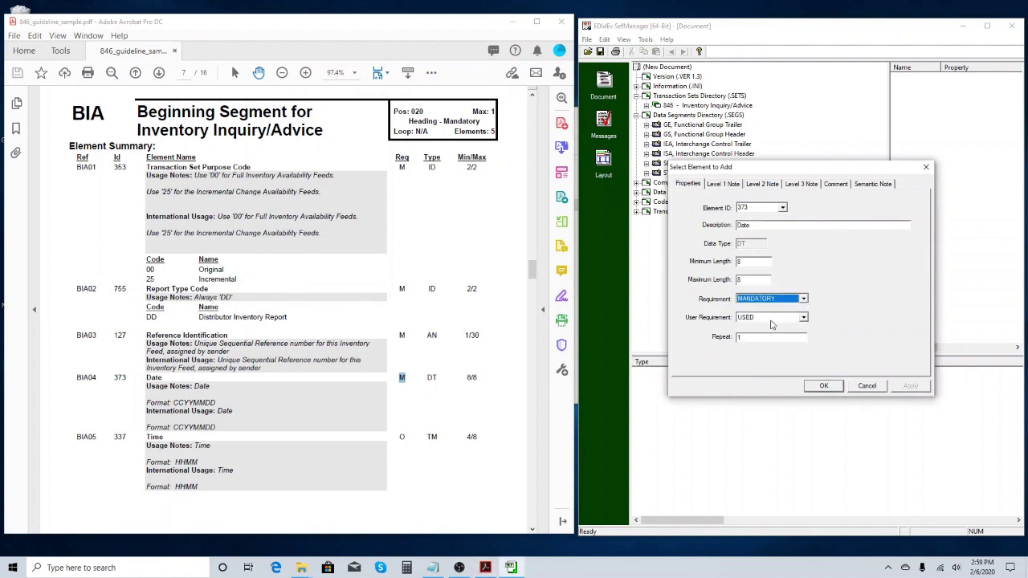
{"action": "left_click", "coordinate": [821, 387]}
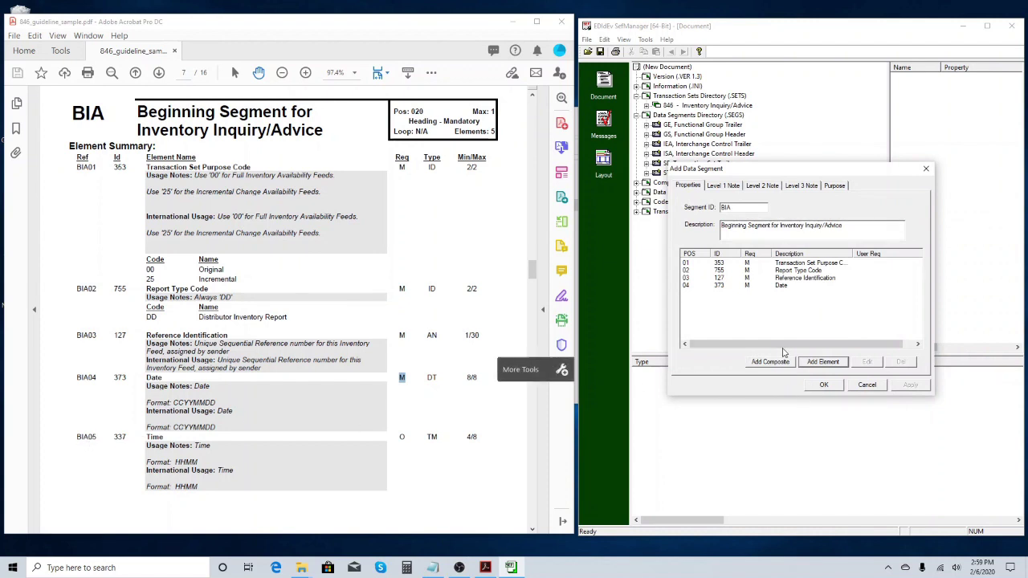
Add the existing Time element, ID 337, to the BIA segment as BIA05 with the requirement OPTIONAL, and confirm the segment
{"action": "left_click", "coordinate": [815, 363]}
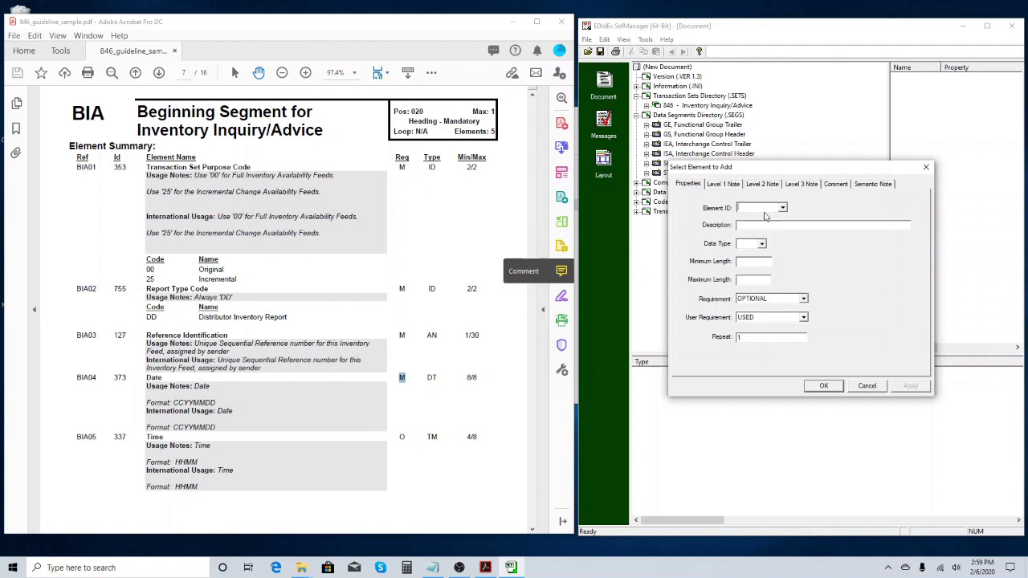
{"action": "type", "text": "337"}
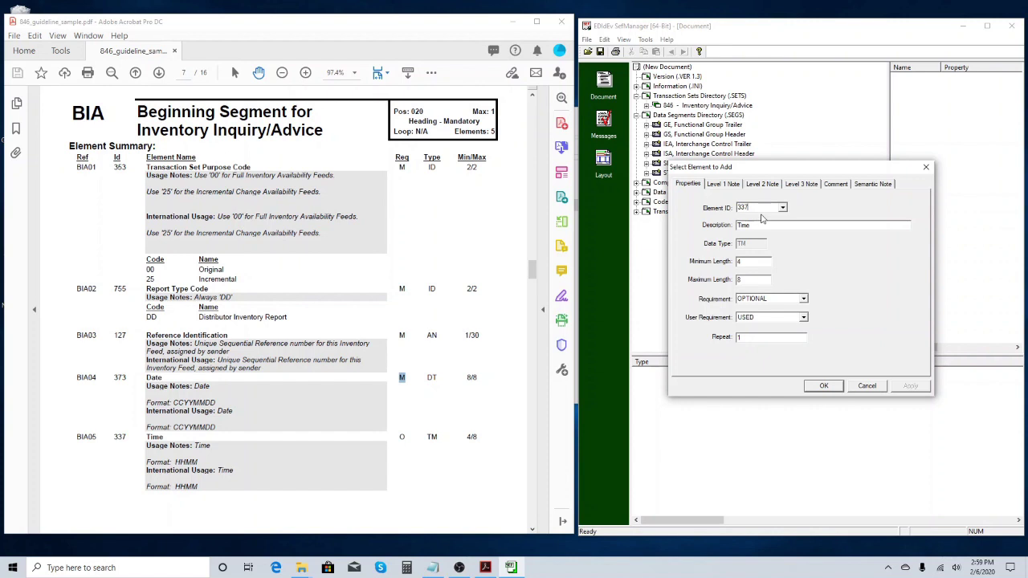
{"action": "double_click", "coordinate": [401, 436]}
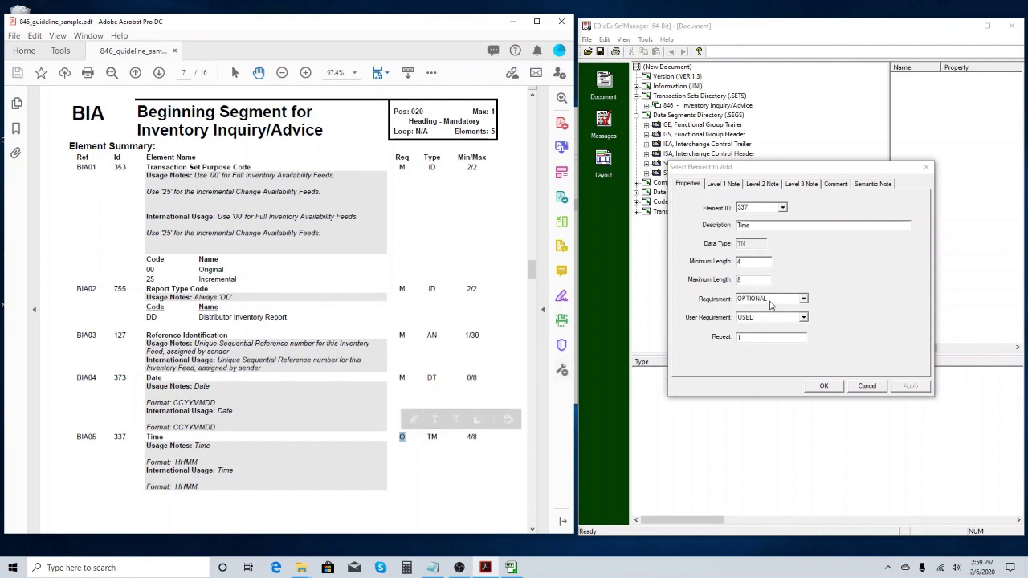
{"action": "left_click", "coordinate": [855, 349]}
{"action": "left_click", "coordinate": [824, 387]}
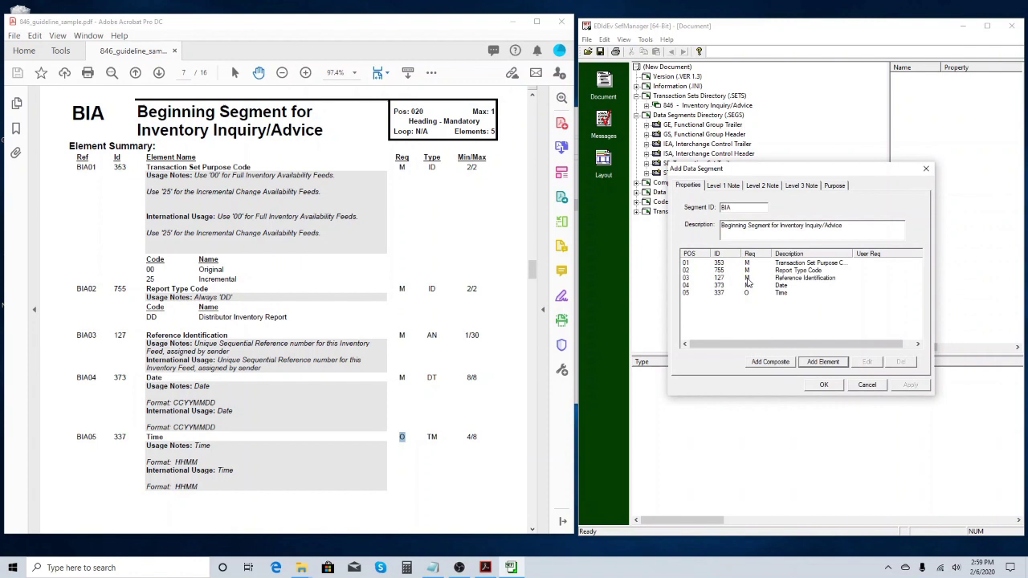
{"action": "left_click", "coordinate": [825, 385]}
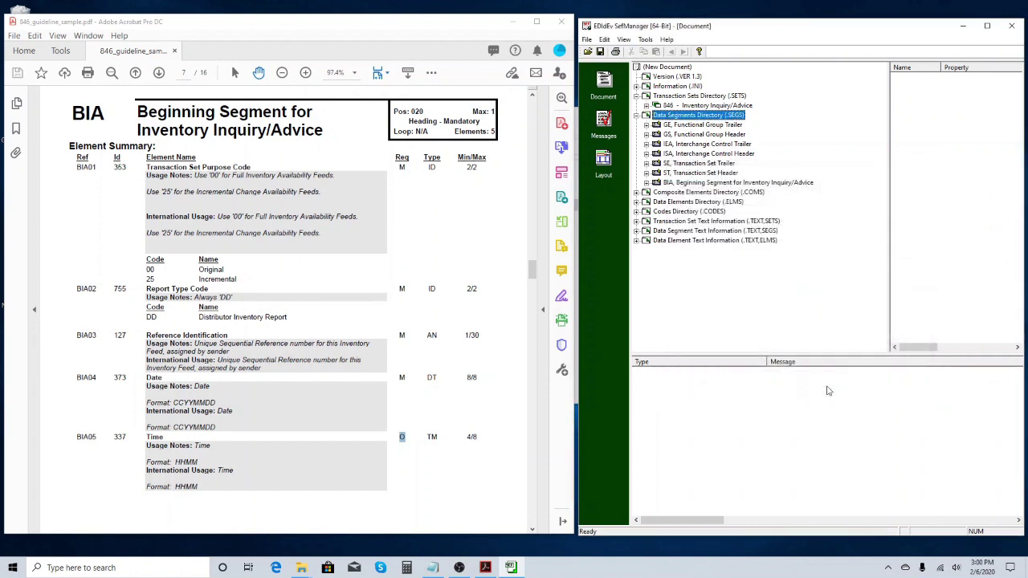
Examine the BIA segment entry and check the Data Elements Directory for the elements 353, 755, 127, 373 and 337 used in it
{"action": "left_click", "coordinate": [683, 183]}
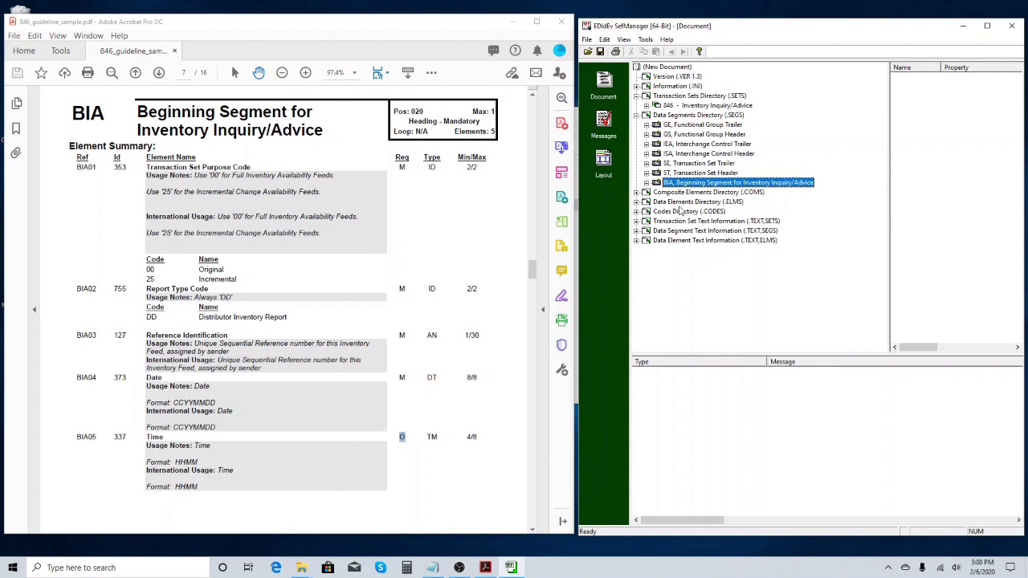
{"action": "left_click", "coordinate": [680, 204]}
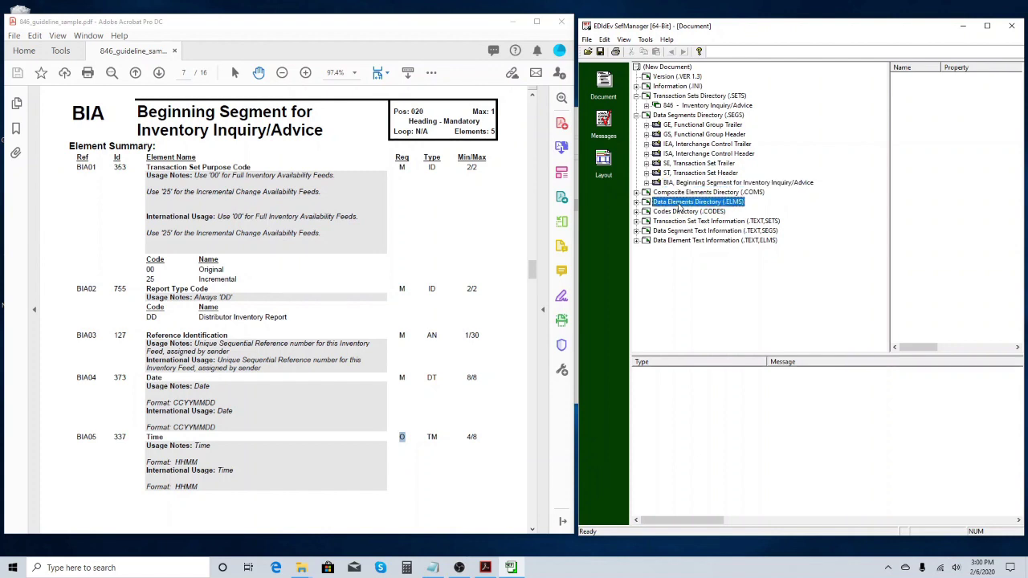
{"action": "double_click", "coordinate": [680, 204]}
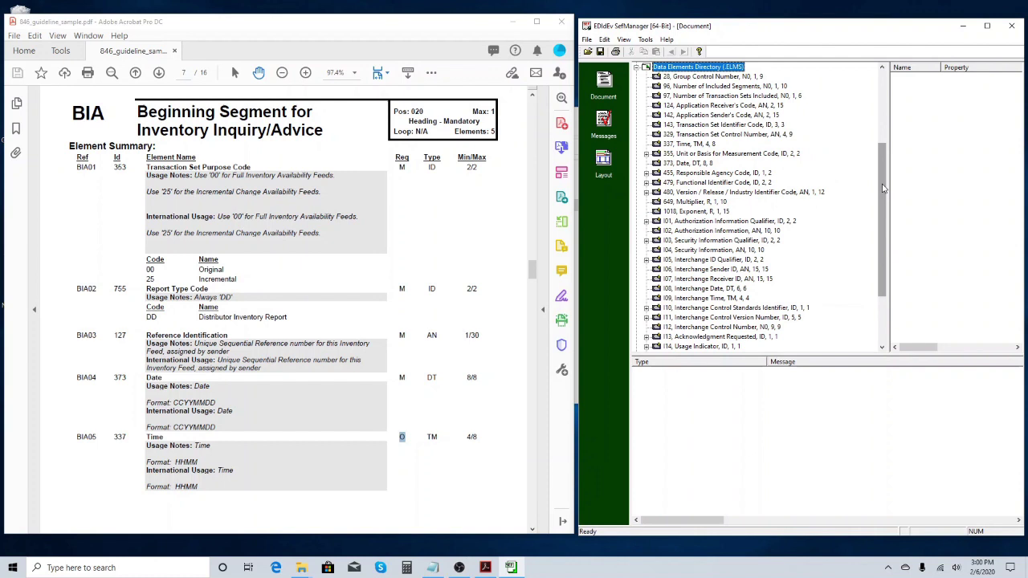
{"action": "left_click_drag", "start_coordinate": [883, 189], "coordinate": [890, 149]}
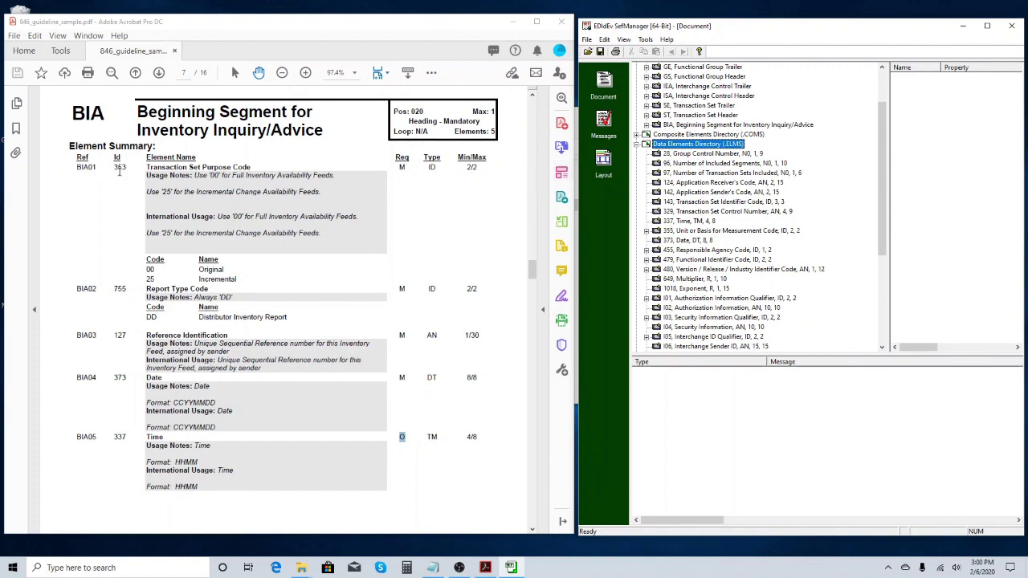
{"action": "left_click", "coordinate": [680, 241]}
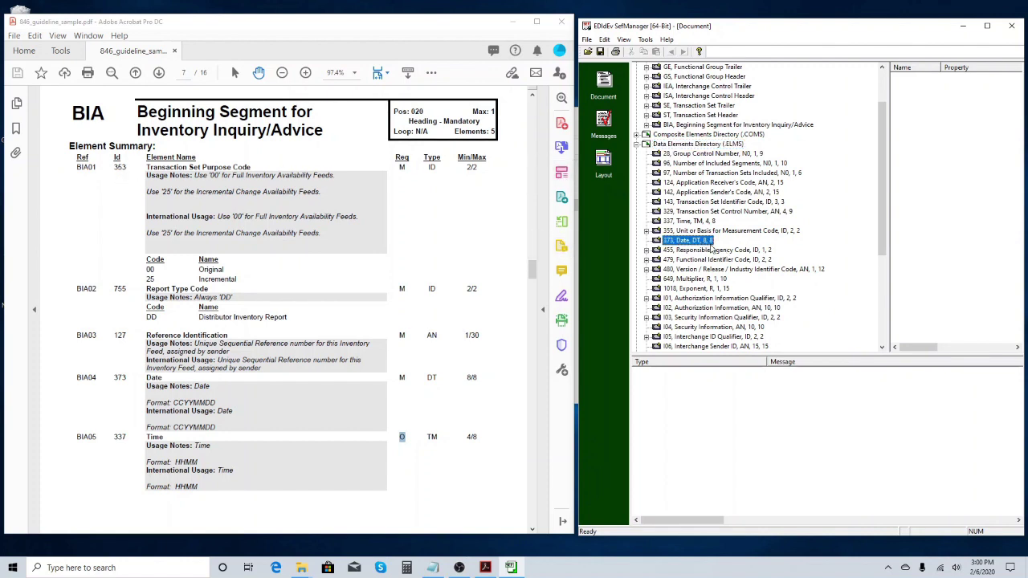
{"action": "left_click_drag", "start_coordinate": [886, 245], "coordinate": [890, 337]}
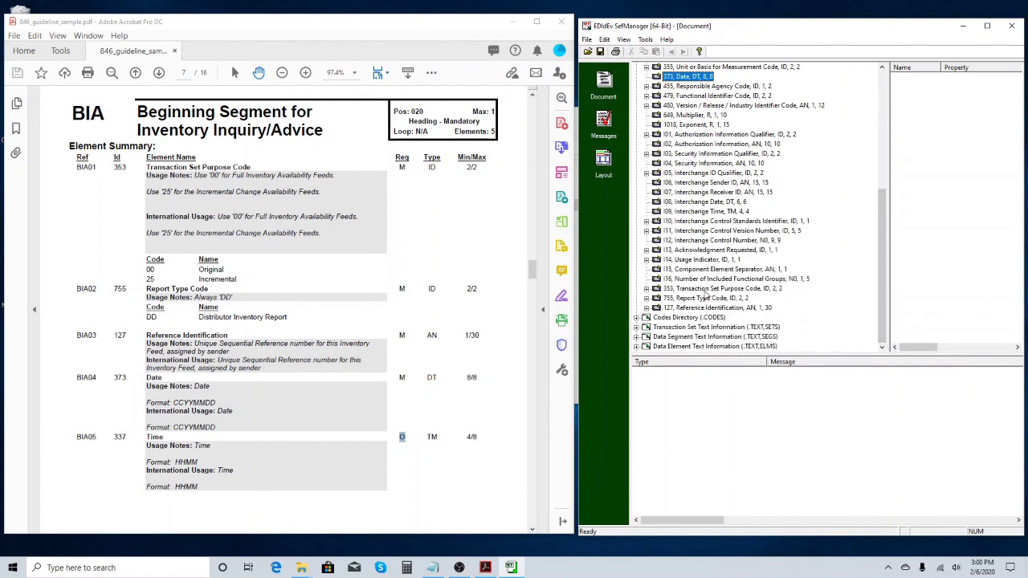
{"action": "left_click", "coordinate": [705, 290]}
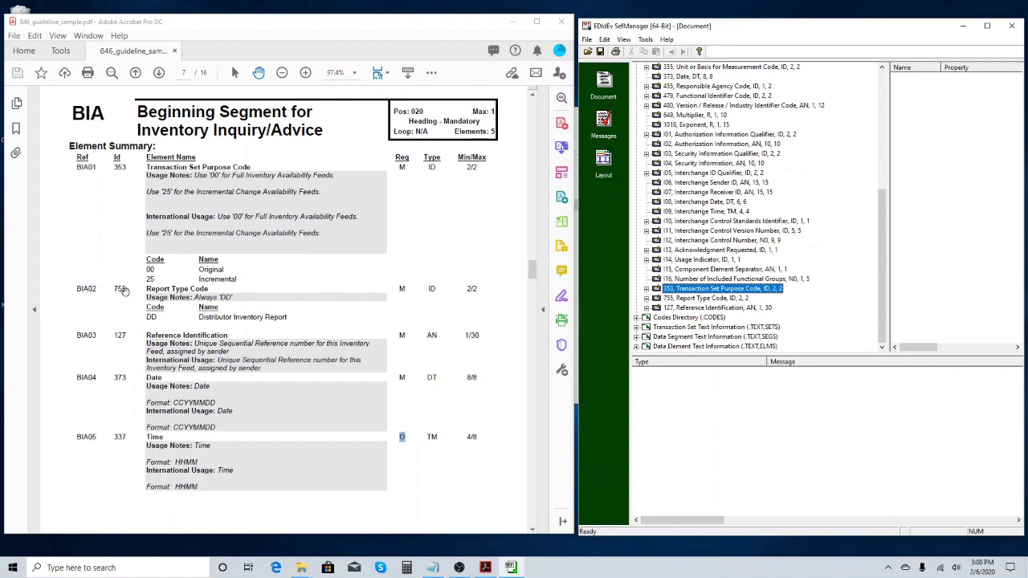
{"action": "left_click", "coordinate": [688, 298]}
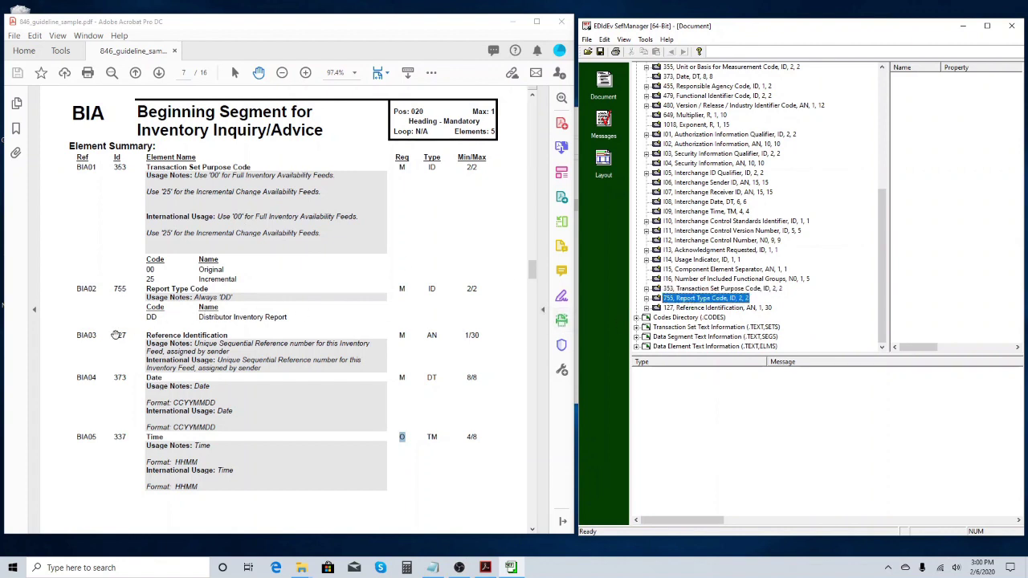
{"action": "left_click", "coordinate": [681, 310]}
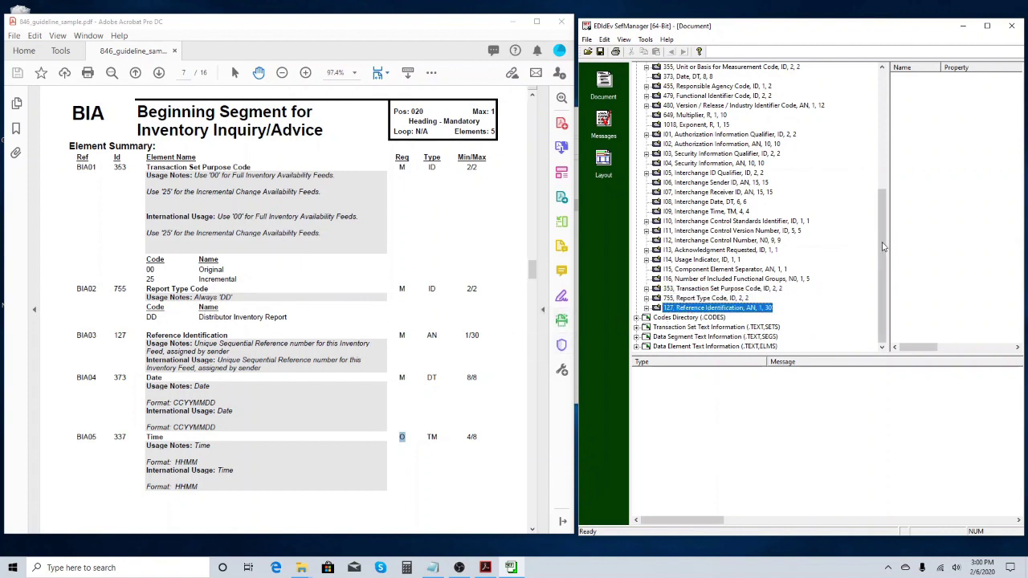
Sort the entries of the Data Elements Directory (.ELMS) and check their order
{"action": "left_click_drag", "start_coordinate": [886, 253], "coordinate": [898, 179]}
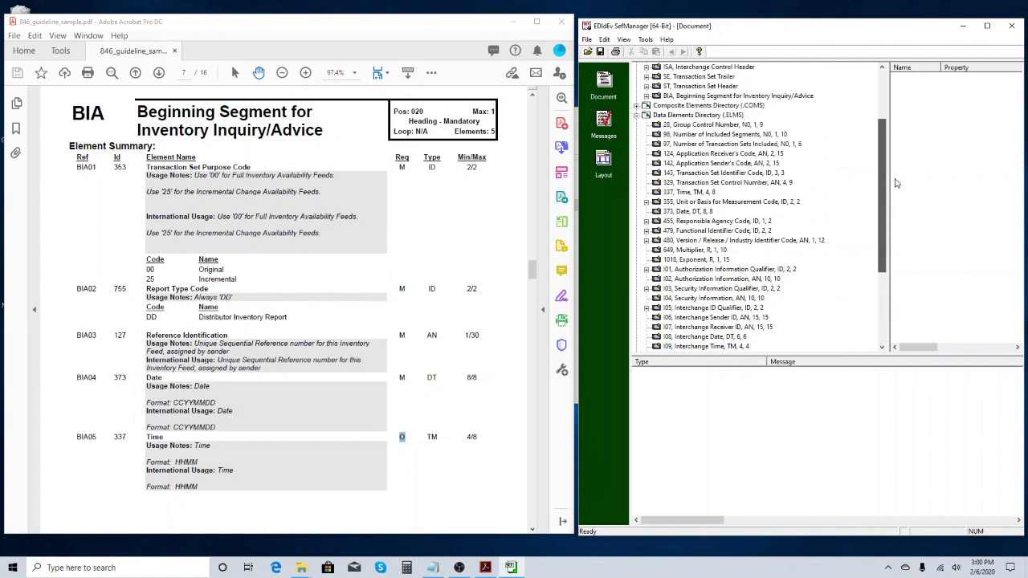
{"action": "left_click", "coordinate": [696, 116]}
{"action": "right_click", "coordinate": [696, 118]}
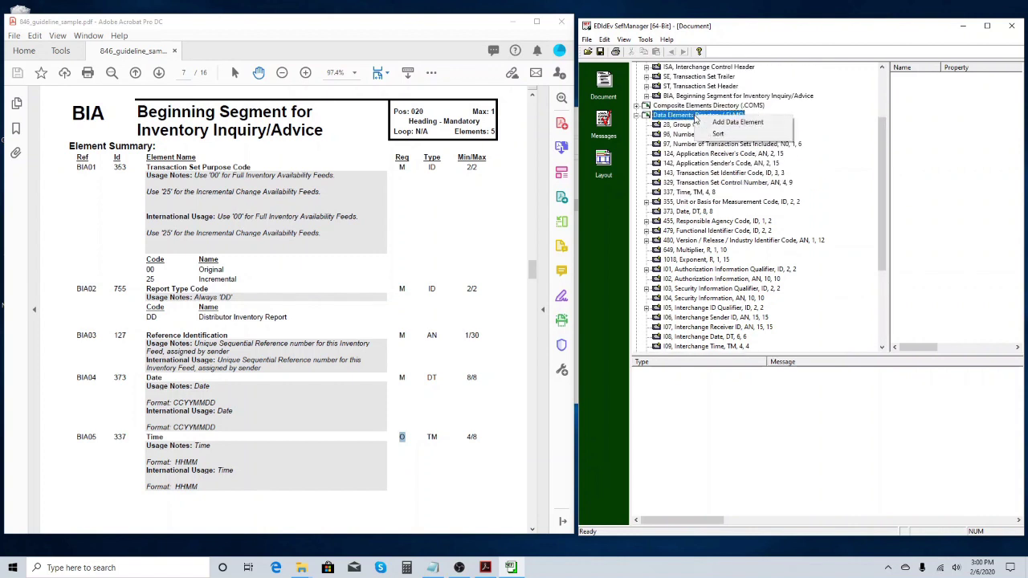
{"action": "left_click", "coordinate": [715, 134]}
{"action": "left_click_drag", "start_coordinate": [882, 197], "coordinate": [882, 241]}
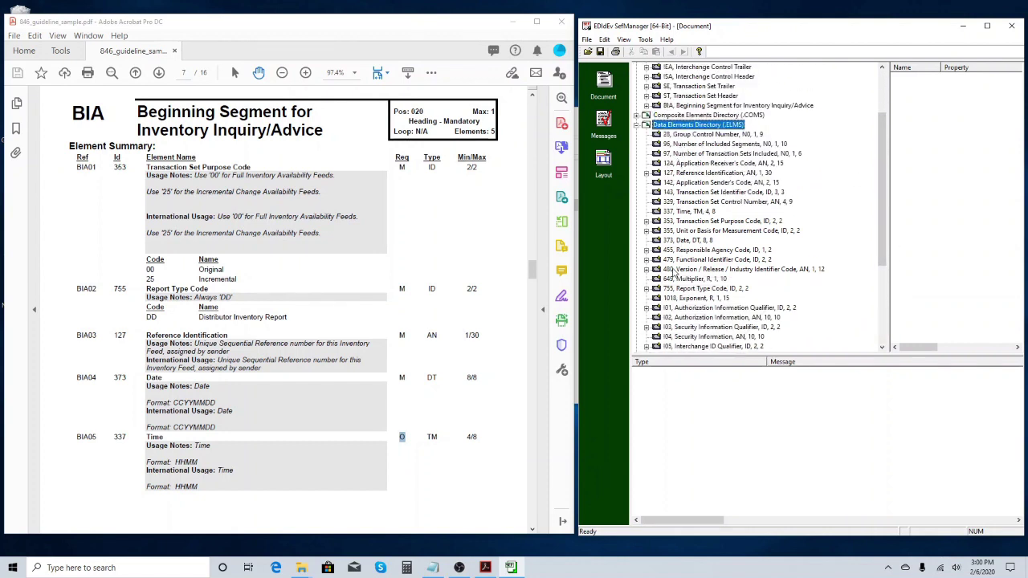
{"action": "left_click_drag", "start_coordinate": [885, 140], "coordinate": [883, 93]}
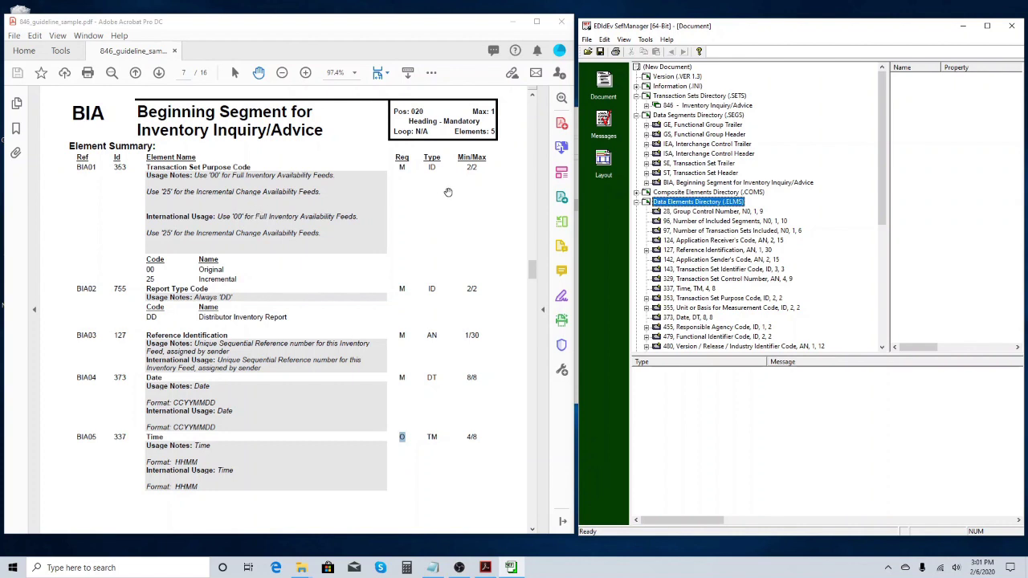
Save the document in the YouTubeDemo folder as 846_4010.SEF
{"action": "left_click", "coordinate": [601, 53]}
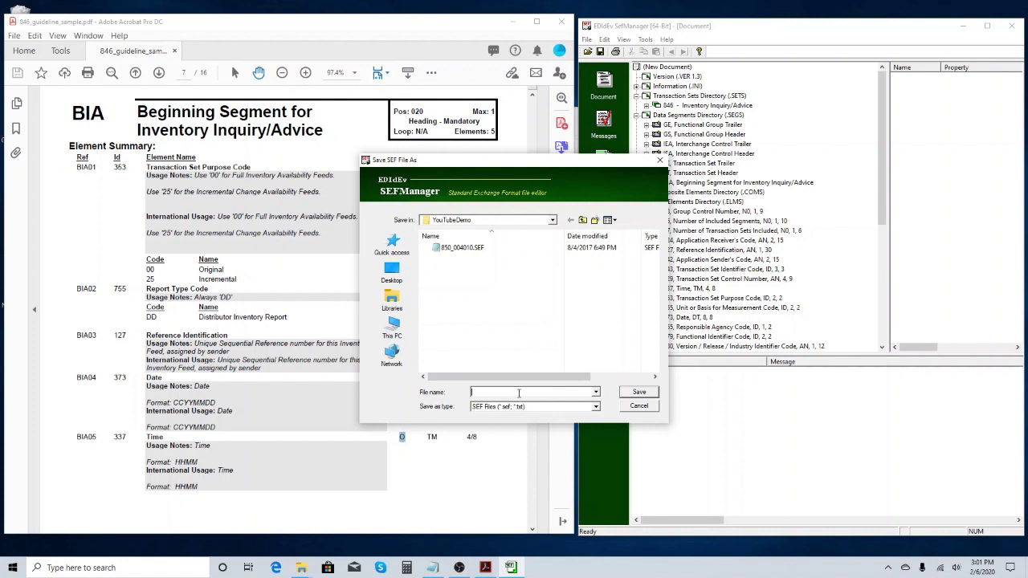
{"action": "type", "text": "846"}
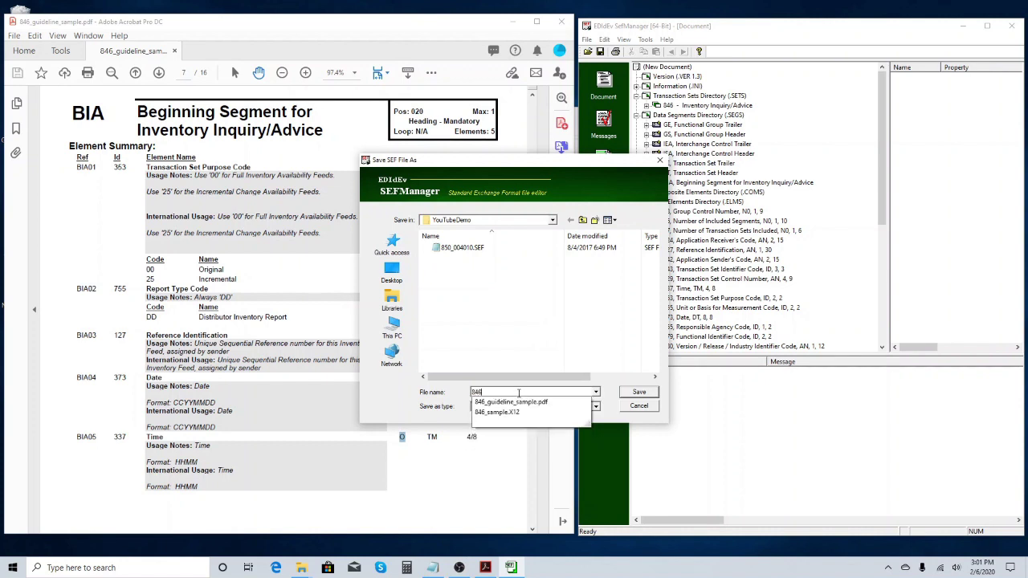
{"action": "type", "text": "_4010.SEF"}
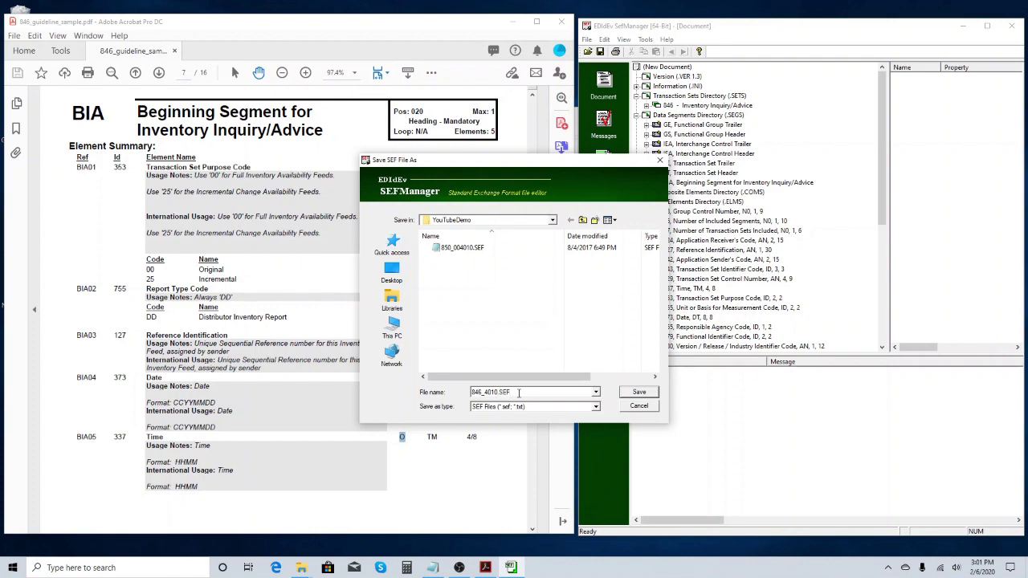
{"action": "left_click", "coordinate": [640, 392]}
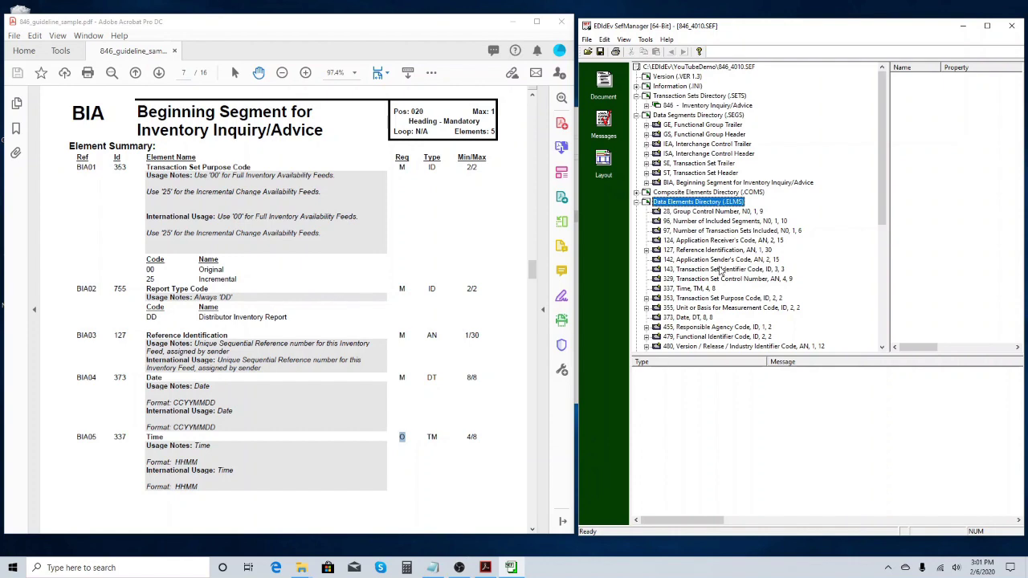
Create a data segment with the ID DTM and the description "Date/Time Reference", copied from the DTM page of the guideline
{"action": "left_click", "coordinate": [410, 225]}
{"action": "scroll", "coordinate": [410, 225], "scroll_direction": "down", "scroll_amount": 5}
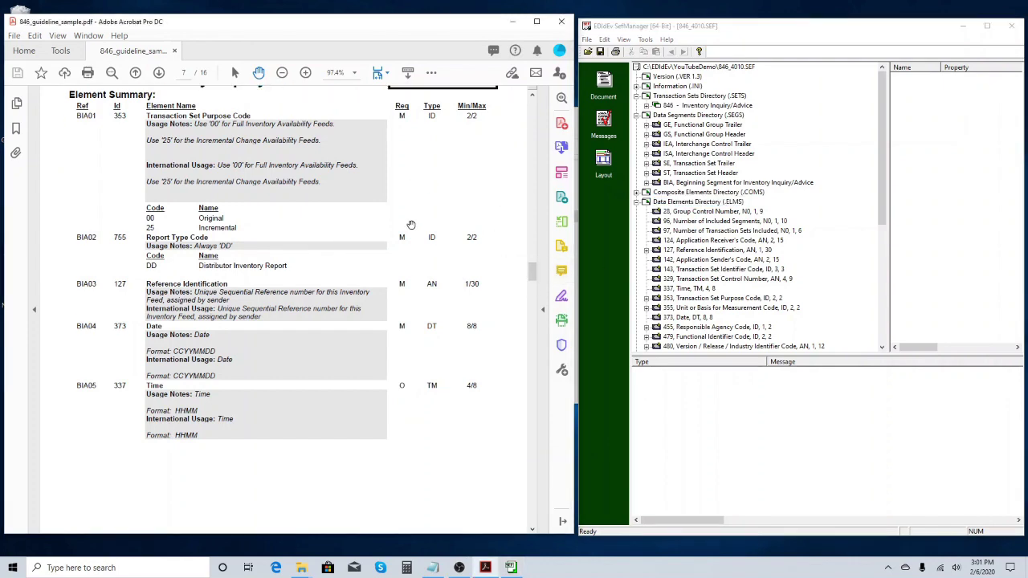
{"action": "scroll", "coordinate": [411, 225], "scroll_direction": "down", "scroll_amount": 10}
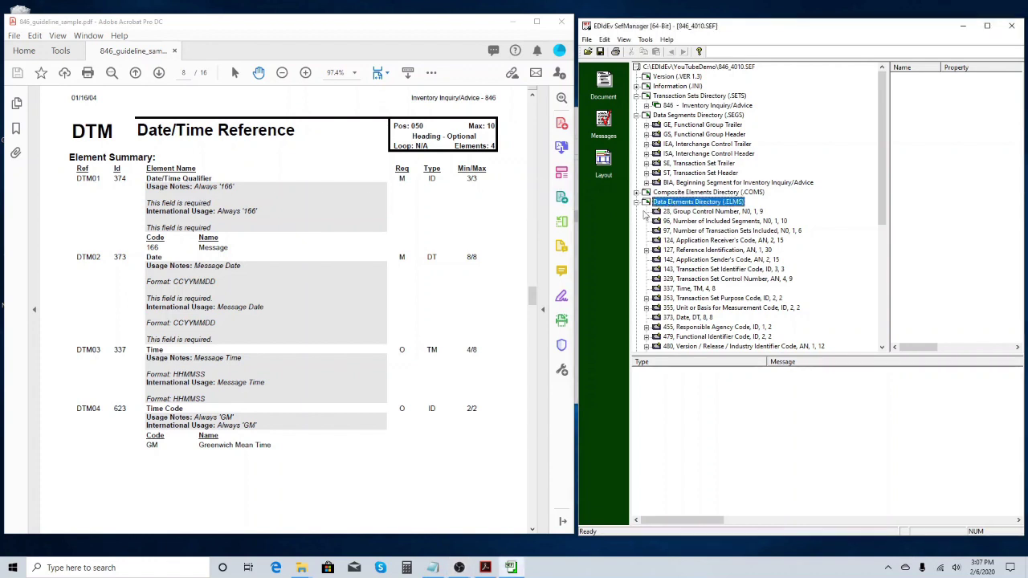
{"action": "left_click", "coordinate": [646, 203]}
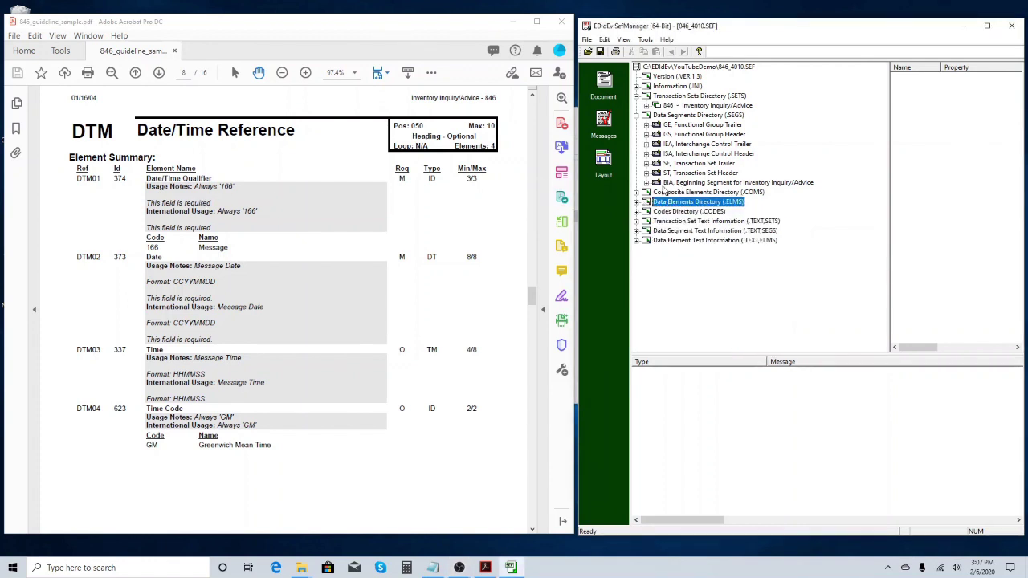
{"action": "left_click", "coordinate": [677, 116]}
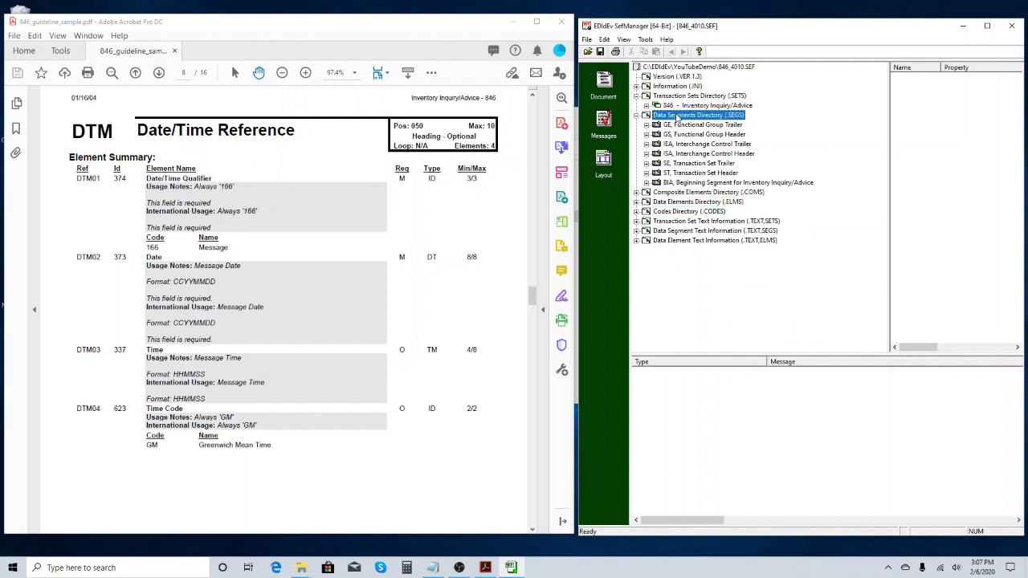
{"action": "right_click", "coordinate": [689, 120]}
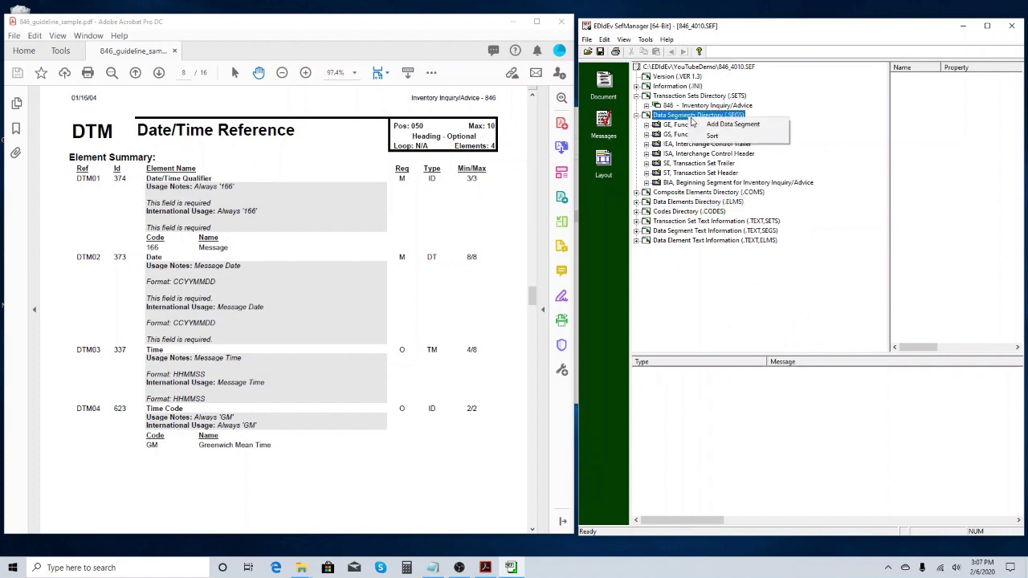
{"action": "left_click", "coordinate": [732, 125]}
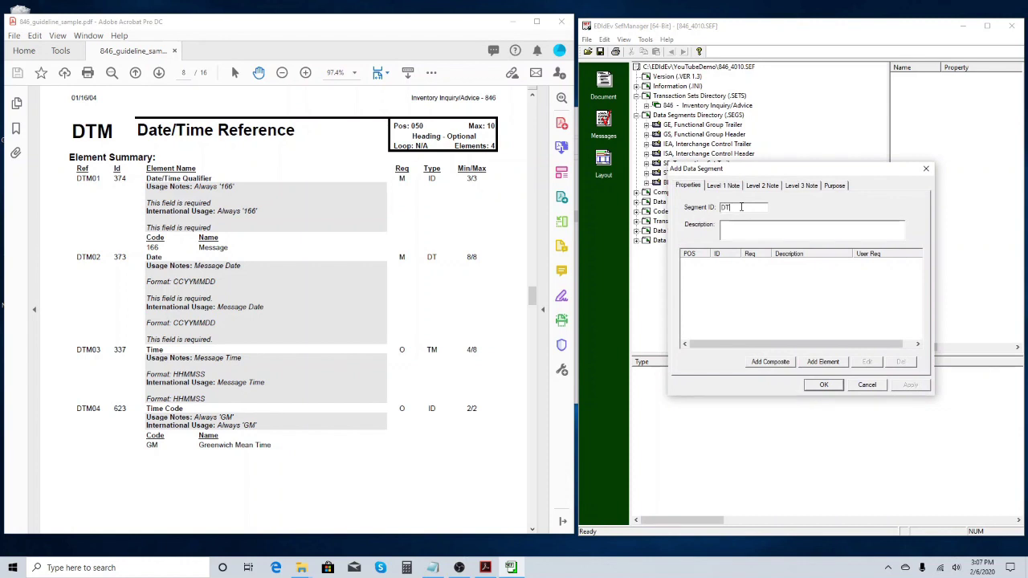
{"action": "left_click", "coordinate": [185, 151]}
{"action": "left_click_drag", "start_coordinate": [139, 130], "coordinate": [290, 133]}
{"action": "key", "text": "ctrl+c"}
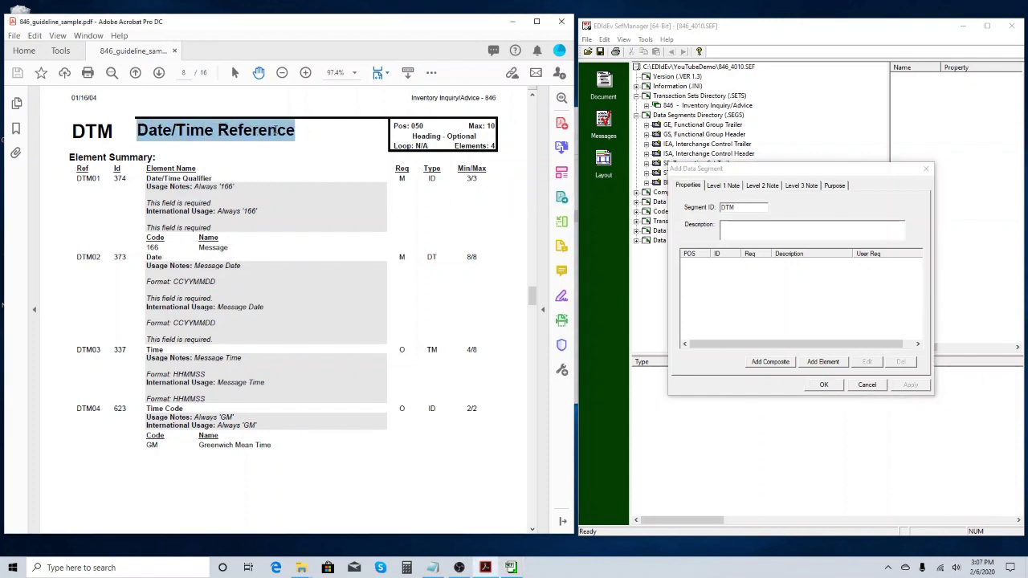
{"action": "left_click", "coordinate": [742, 227]}
{"action": "key", "text": "ctrl+v"}
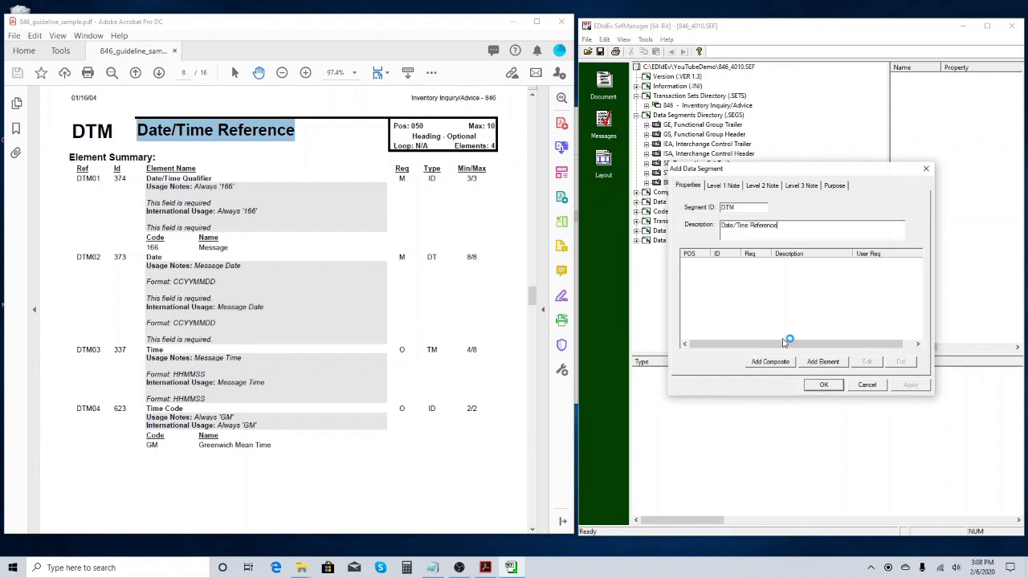
Start a new element in the DTM segment with ID 374 and the description "Date/Time Qualifier" copied from the guideline
{"action": "left_click", "coordinate": [819, 363]}
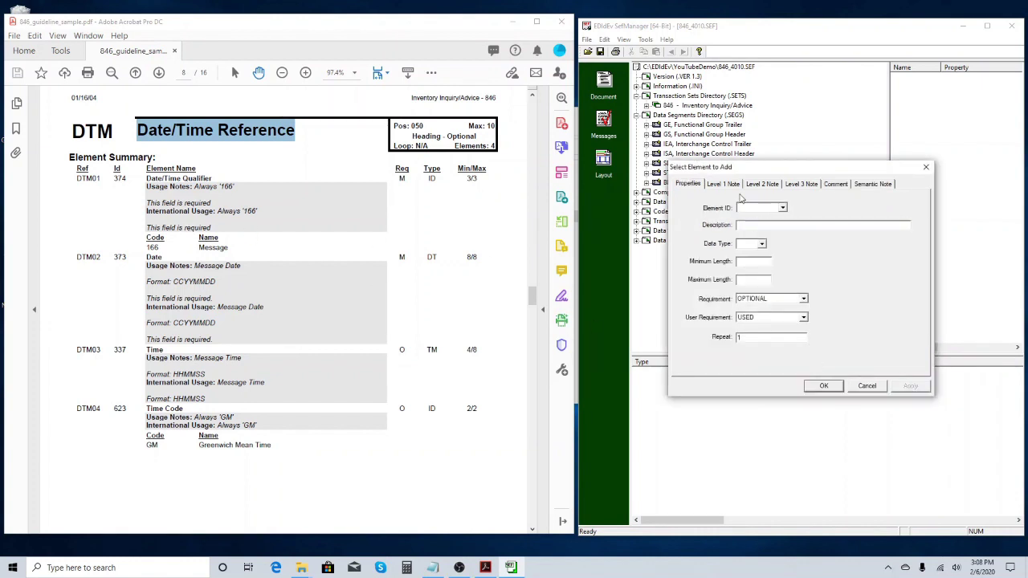
{"action": "double_click", "coordinate": [118, 178]}
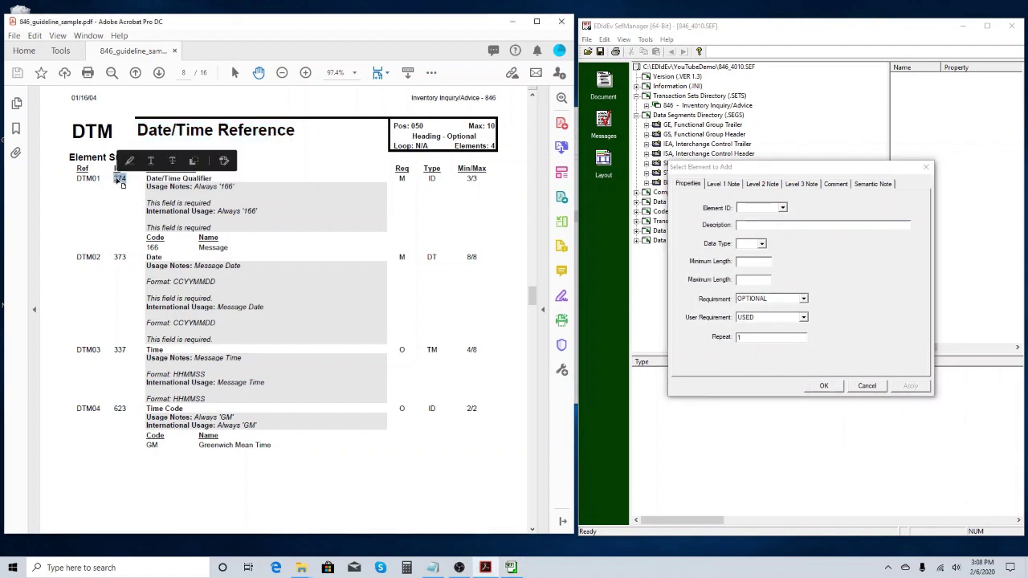
{"action": "left_click", "coordinate": [753, 208]}
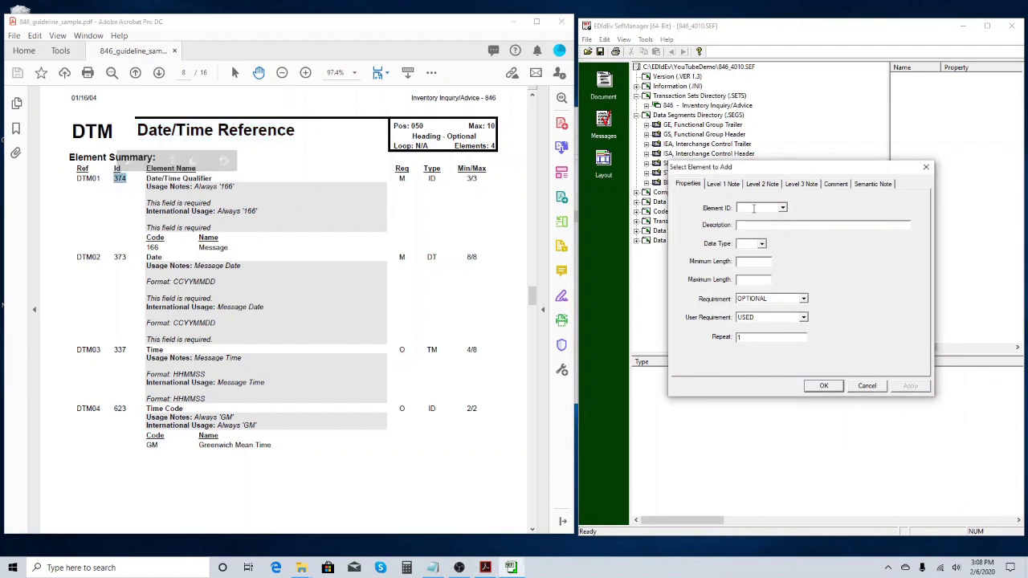
{"action": "type", "text": "374"}
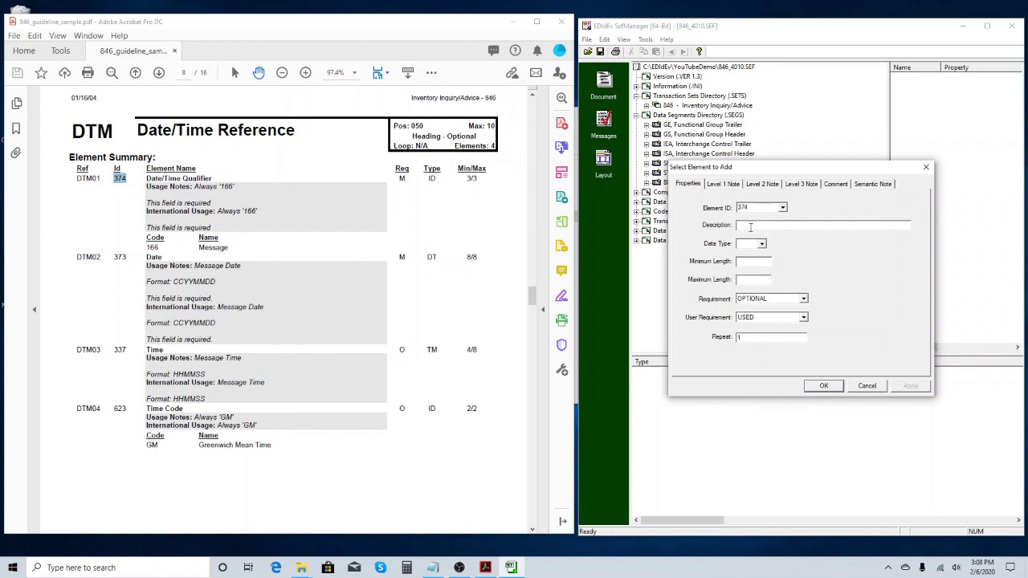
{"action": "left_click", "coordinate": [146, 178]}
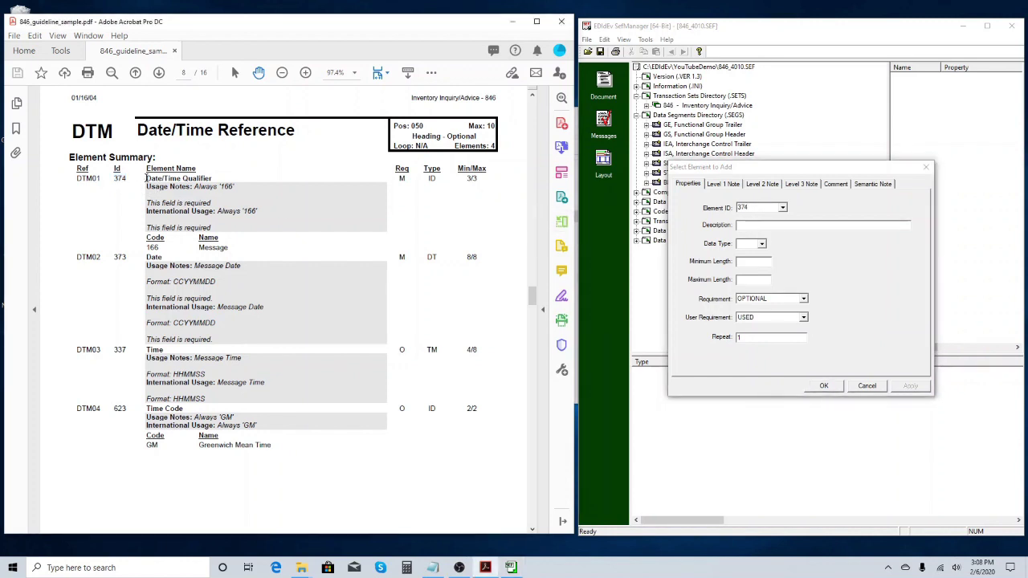
{"action": "left_click_drag", "start_coordinate": [146, 178], "coordinate": [212, 179]}
{"action": "key", "text": "ctrl+c"}
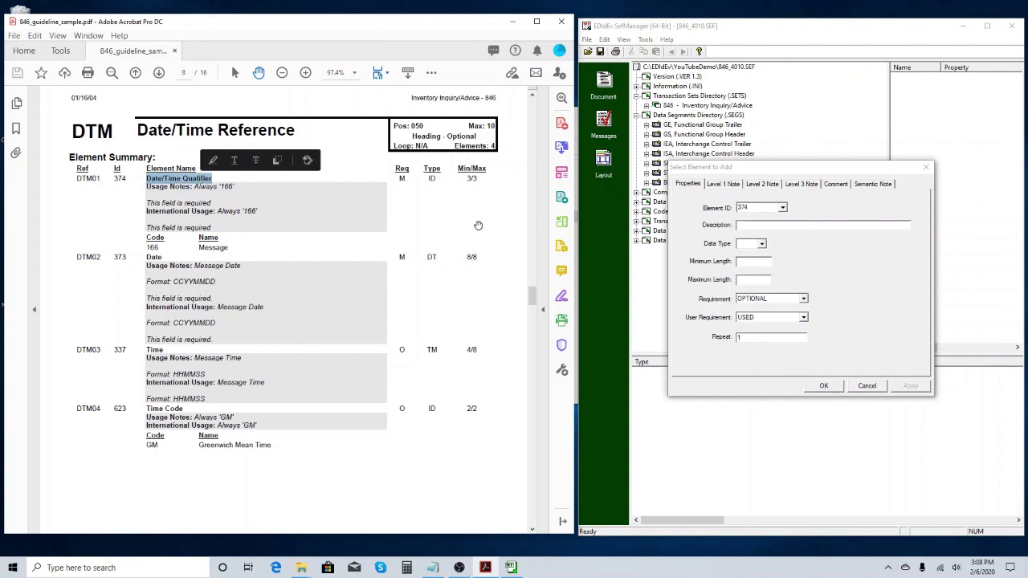
{"action": "left_click", "coordinate": [751, 226]}
{"action": "key", "text": "ctrl+v"}
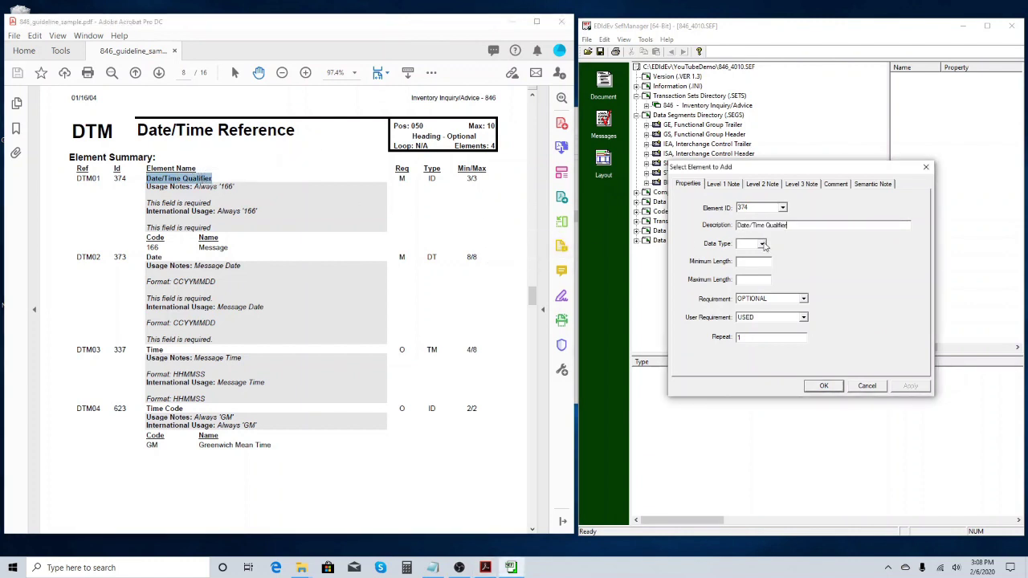
Give element 374 data type ID, minimum and maximum length 3 and requirement MANDATORY, and add it to the segment and the dictionary
{"action": "left_click", "coordinate": [763, 245]}
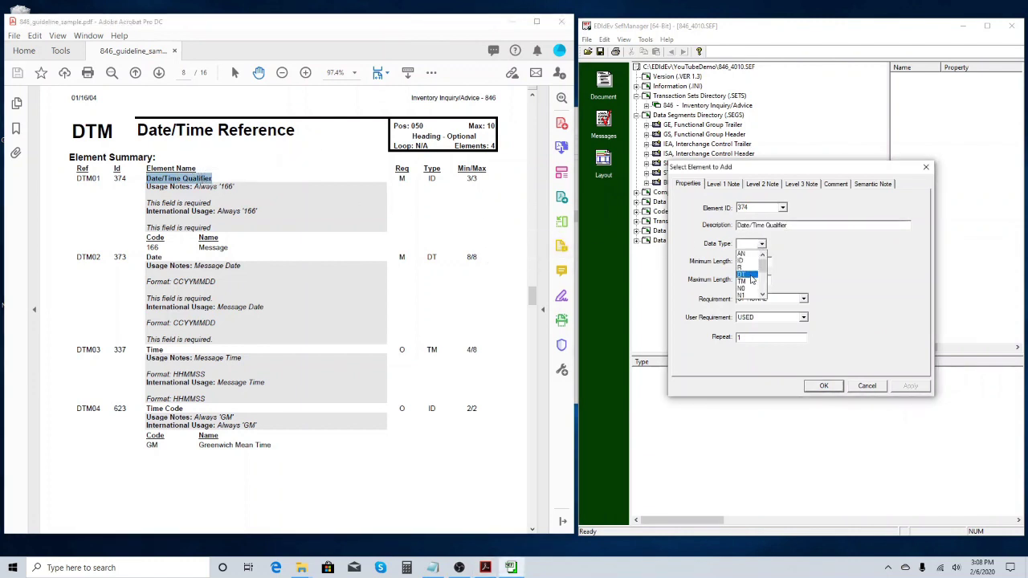
{"action": "left_click", "coordinate": [752, 261]}
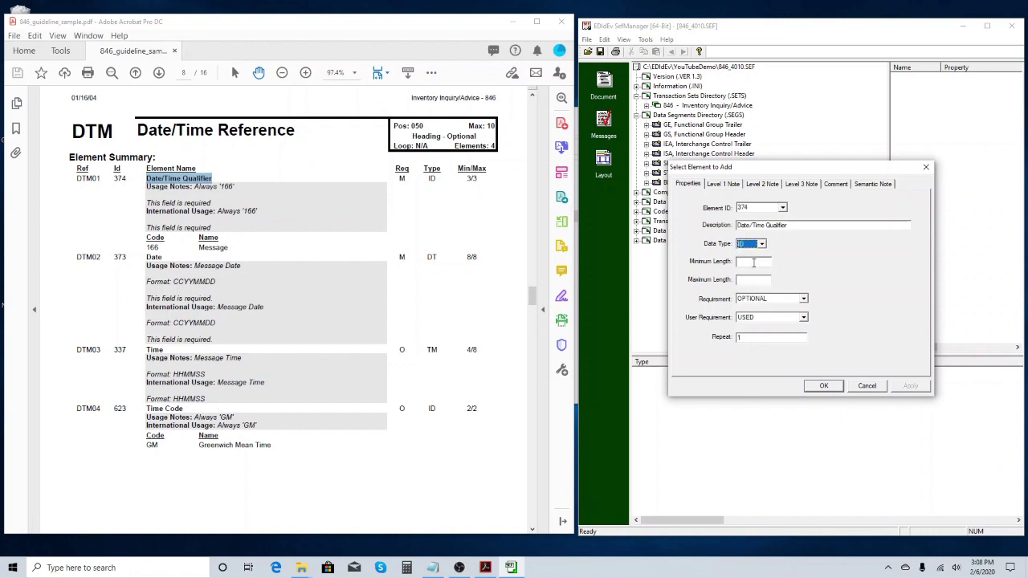
{"action": "left_click", "coordinate": [755, 262]}
{"action": "left_click", "coordinate": [765, 302]}
{"action": "left_click", "coordinate": [767, 323]}
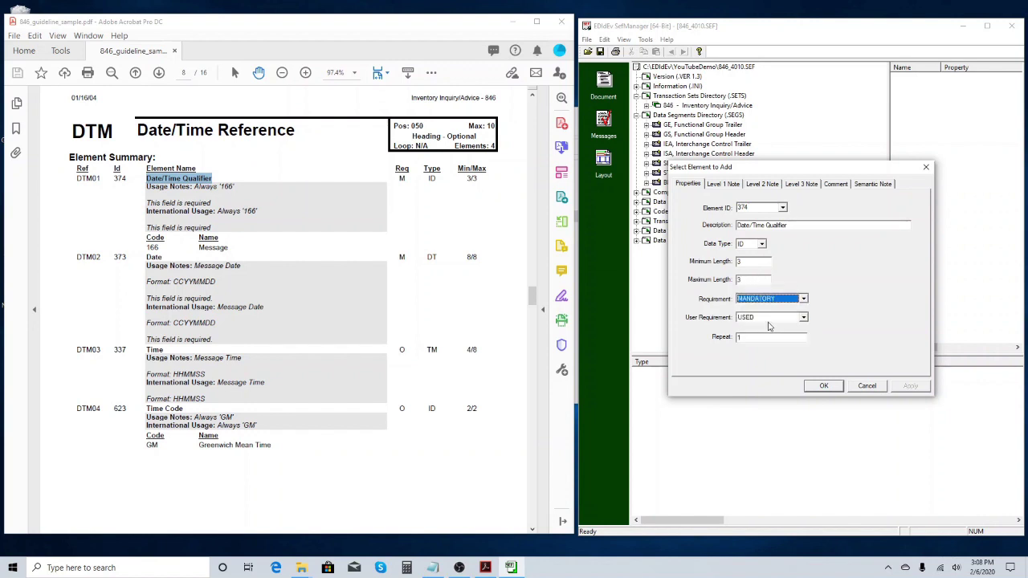
{"action": "left_click", "coordinate": [824, 388]}
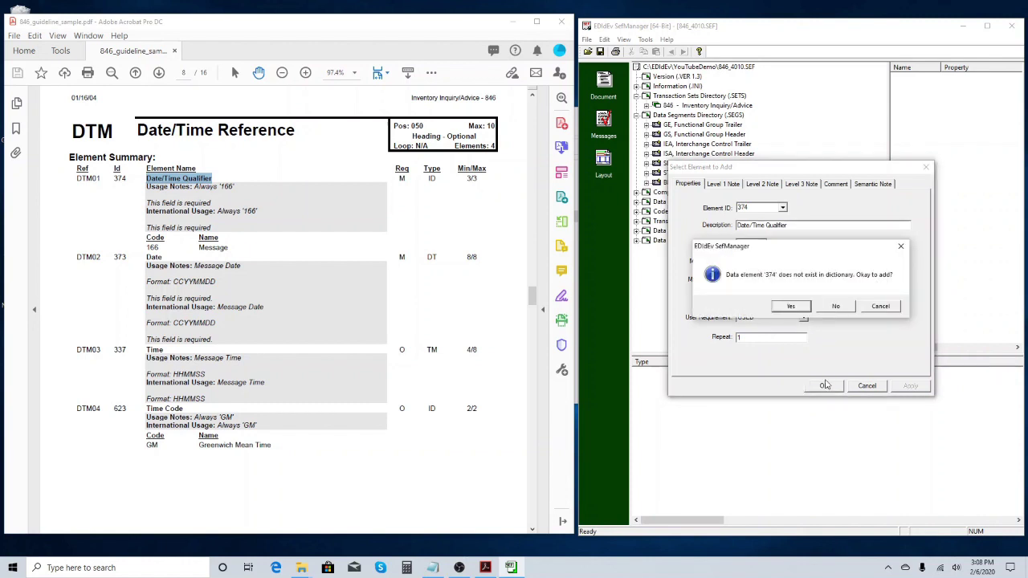
{"action": "left_click", "coordinate": [799, 310]}
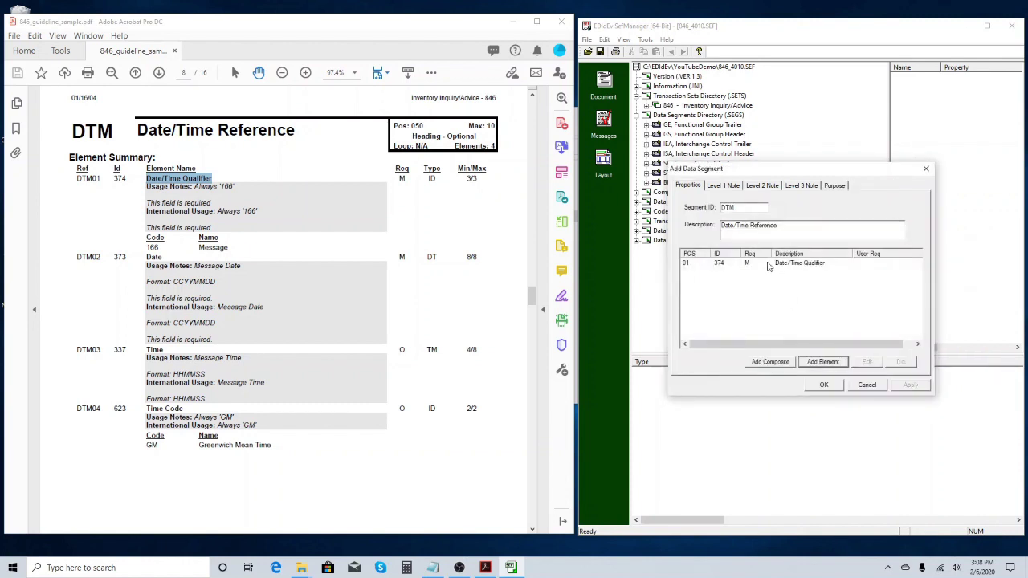
Add the existing element 373 (Date) to the DTM segment with the requirement MANDATORY
{"action": "left_click", "coordinate": [817, 364]}
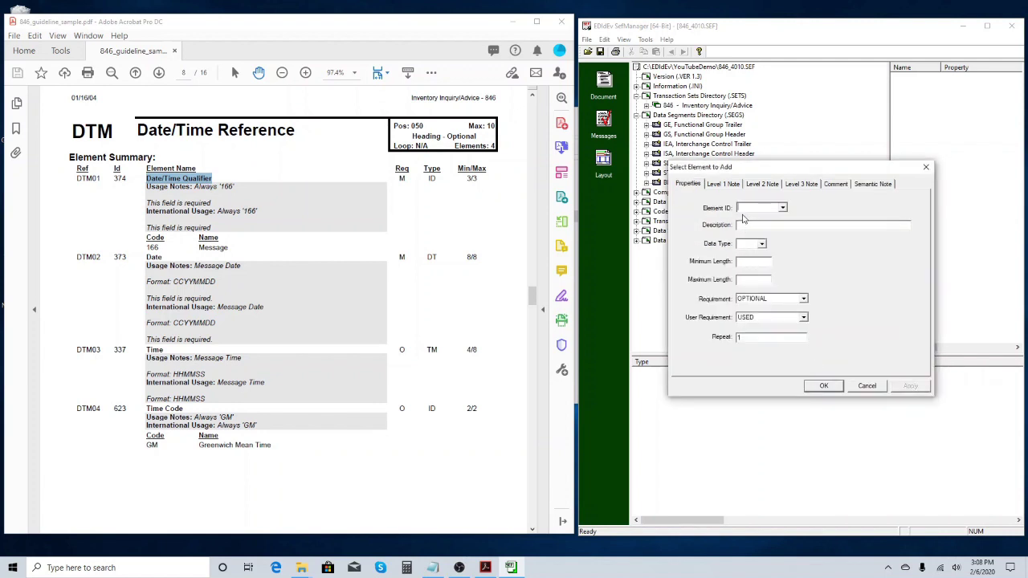
{"action": "type", "text": "373"}
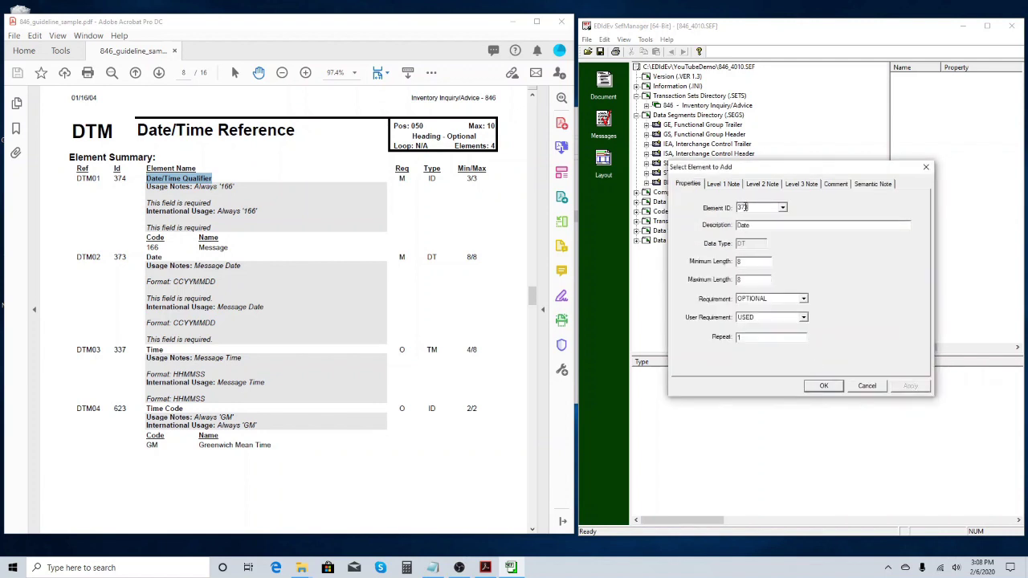
{"action": "left_click", "coordinate": [778, 304]}
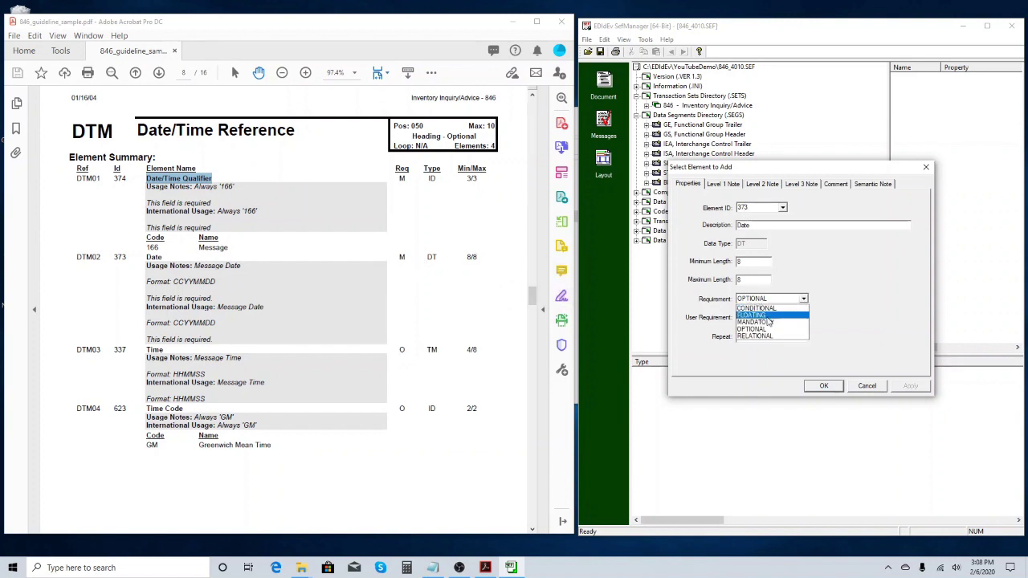
{"action": "left_click", "coordinate": [767, 323]}
{"action": "left_click", "coordinate": [824, 387]}
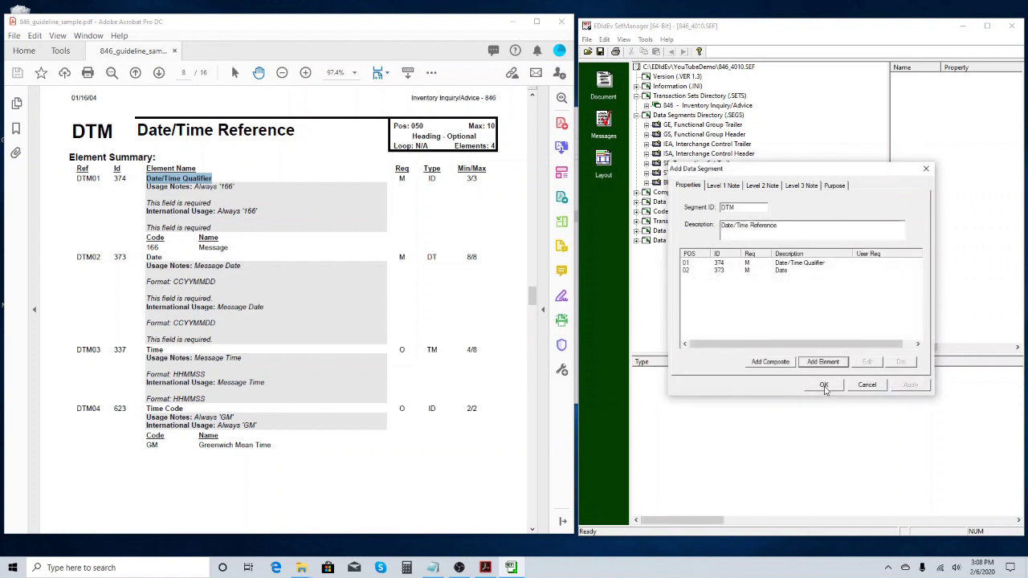
Add the existing element 337 (Time) to the DTM segment as an optional element
{"action": "left_click", "coordinate": [822, 361]}
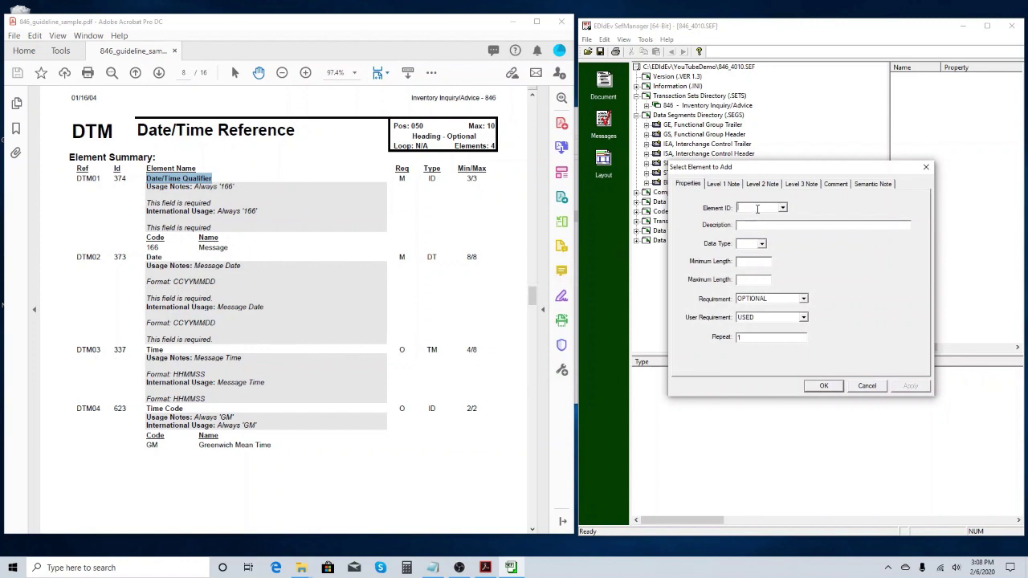
{"action": "type", "text": "337"}
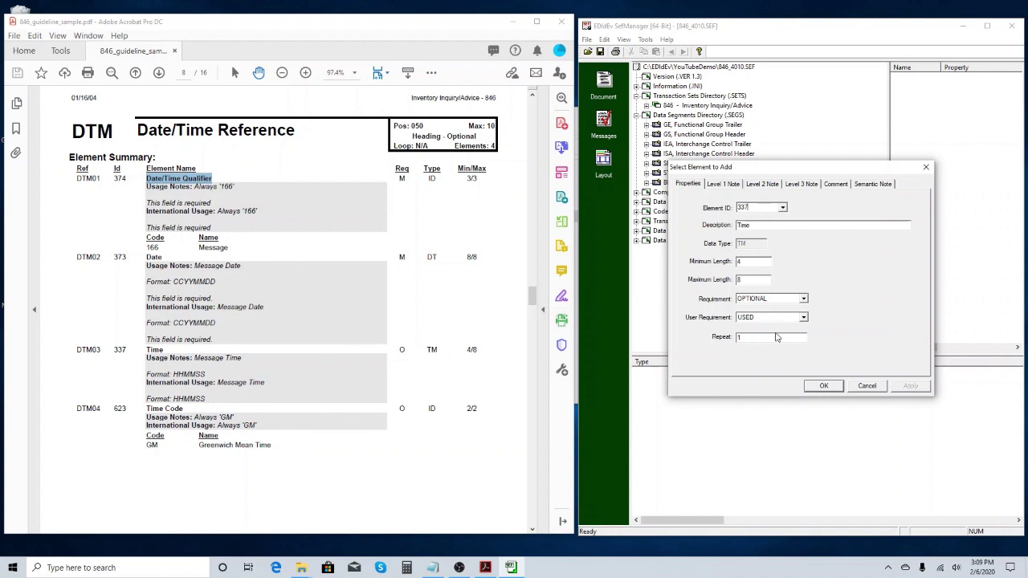
{"action": "left_click", "coordinate": [828, 388]}
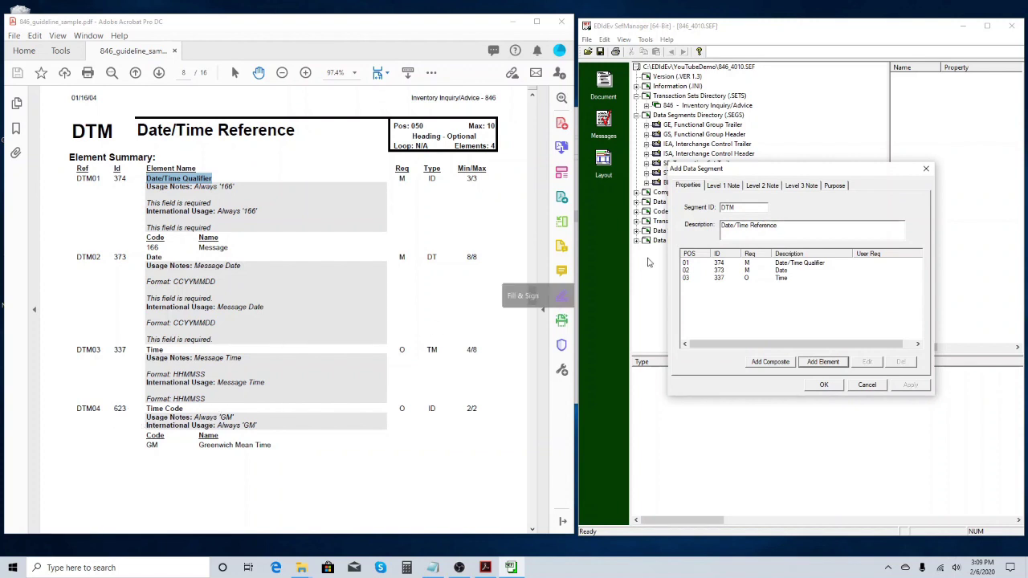
Start another DTM element with ID 623 and the description "Time Code" copied from the guideline
{"action": "left_click", "coordinate": [821, 362]}
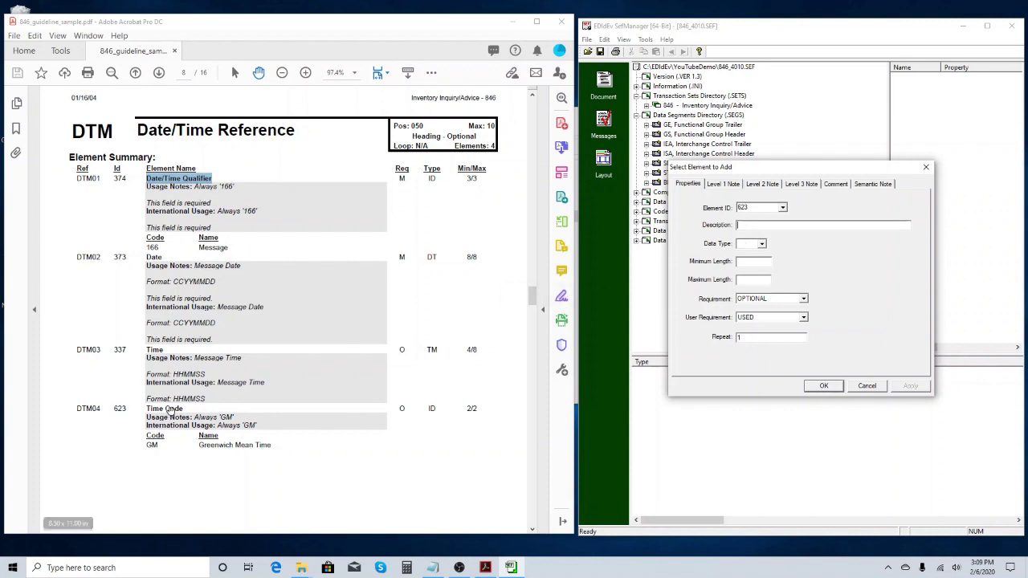
{"action": "left_click", "coordinate": [143, 413]}
{"action": "left_click_drag", "start_coordinate": [145, 410], "coordinate": [184, 411]}
{"action": "key", "text": "ctrl+c"}
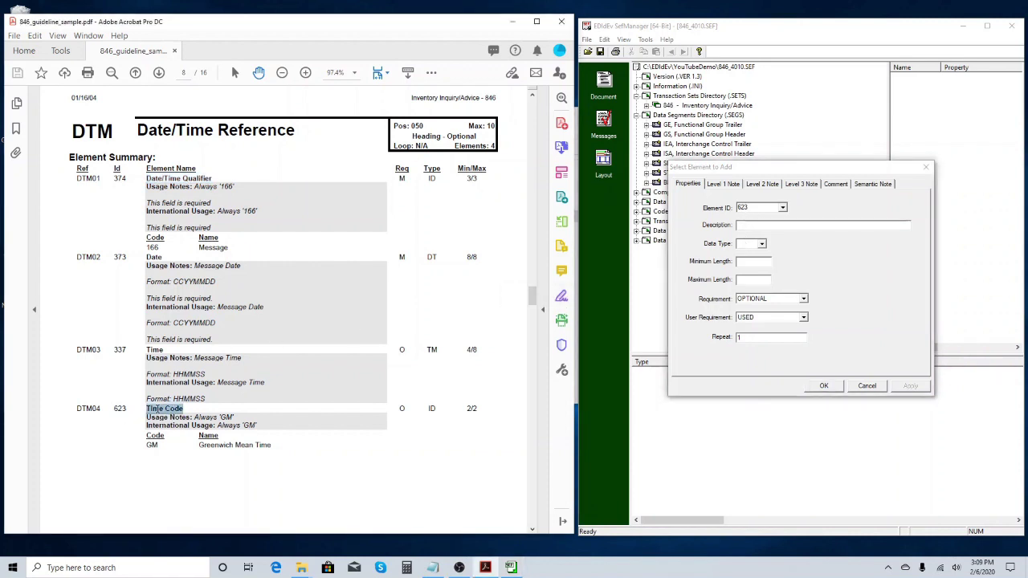
{"action": "left_click", "coordinate": [755, 225]}
{"action": "key", "text": "ctrl+v"}
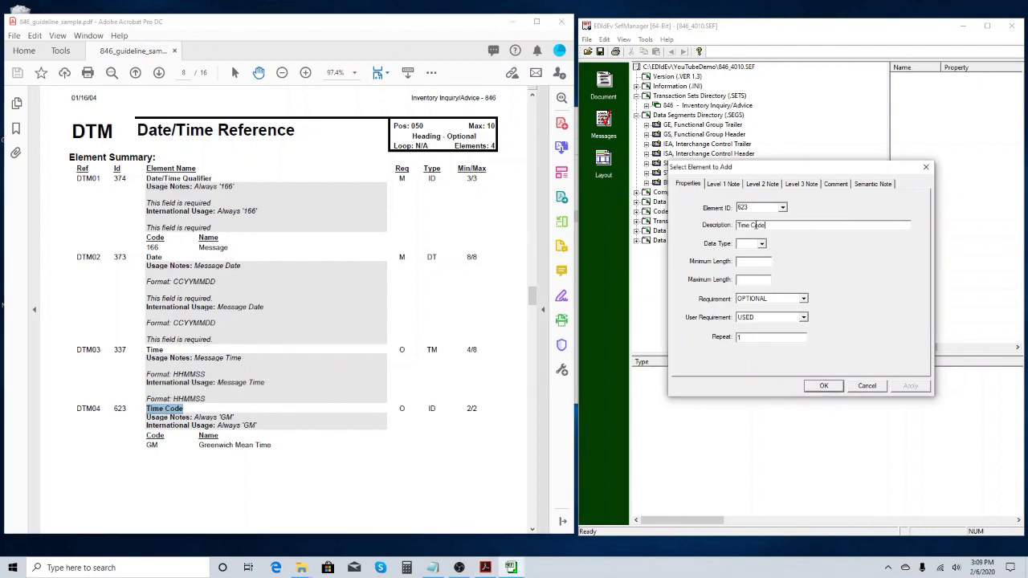
Give element 623 data type ID and minimum and maximum length 2, and add it to the segment and the dictionary
{"action": "left_click", "coordinate": [762, 245]}
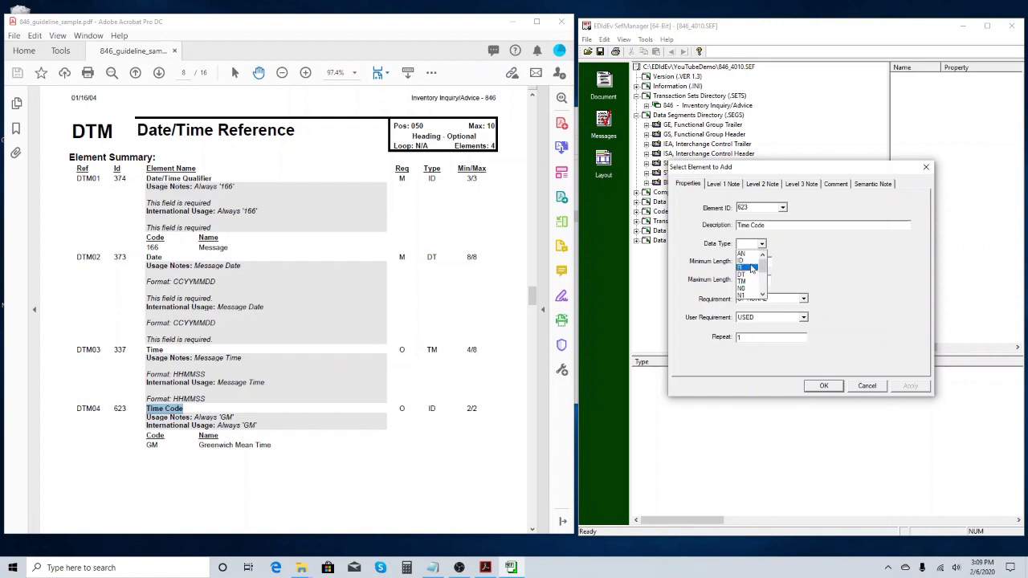
{"action": "left_click", "coordinate": [751, 261]}
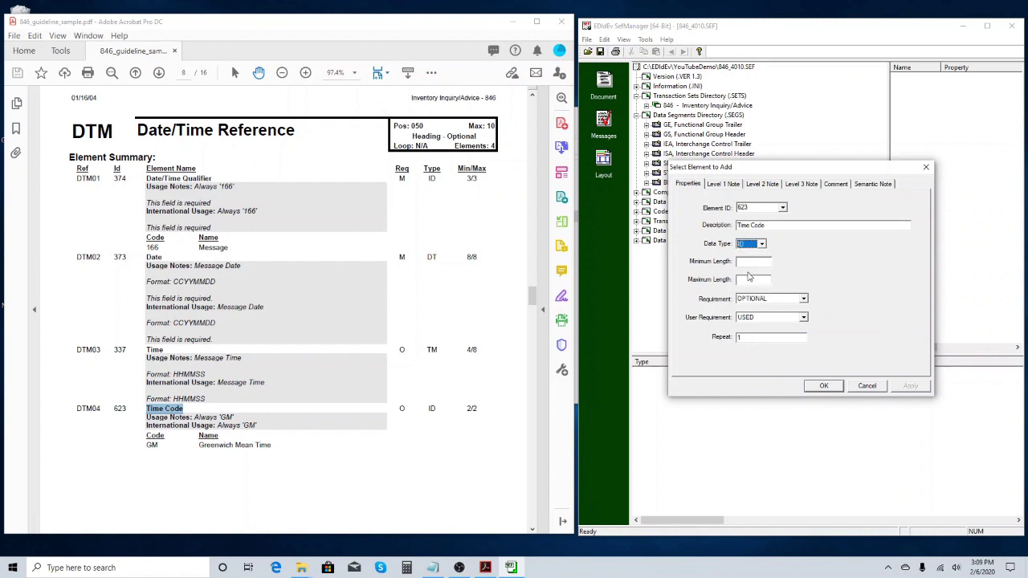
{"action": "left_click", "coordinate": [751, 262]}
{"action": "left_click", "coordinate": [823, 385]}
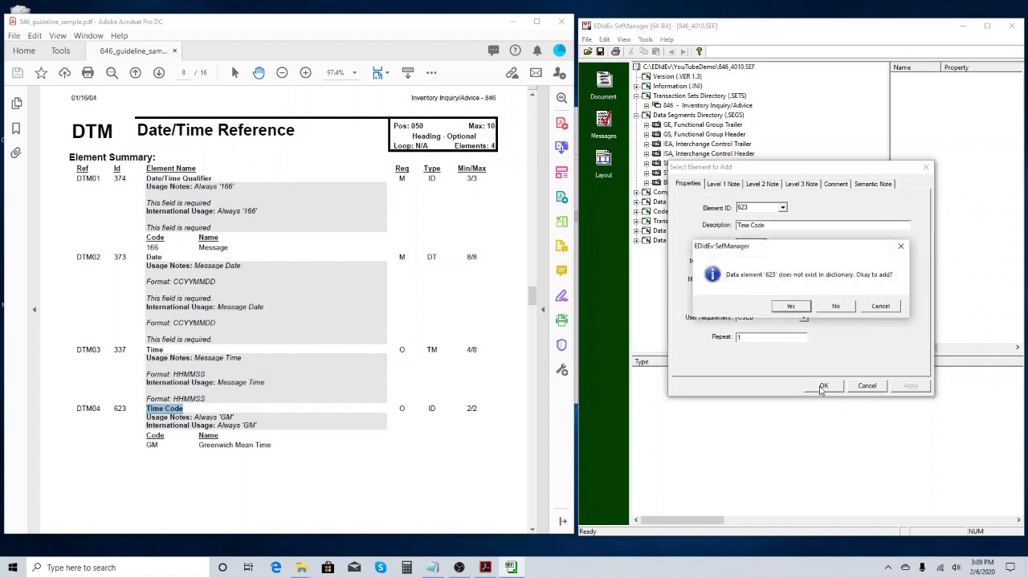
{"action": "left_click", "coordinate": [791, 307]}
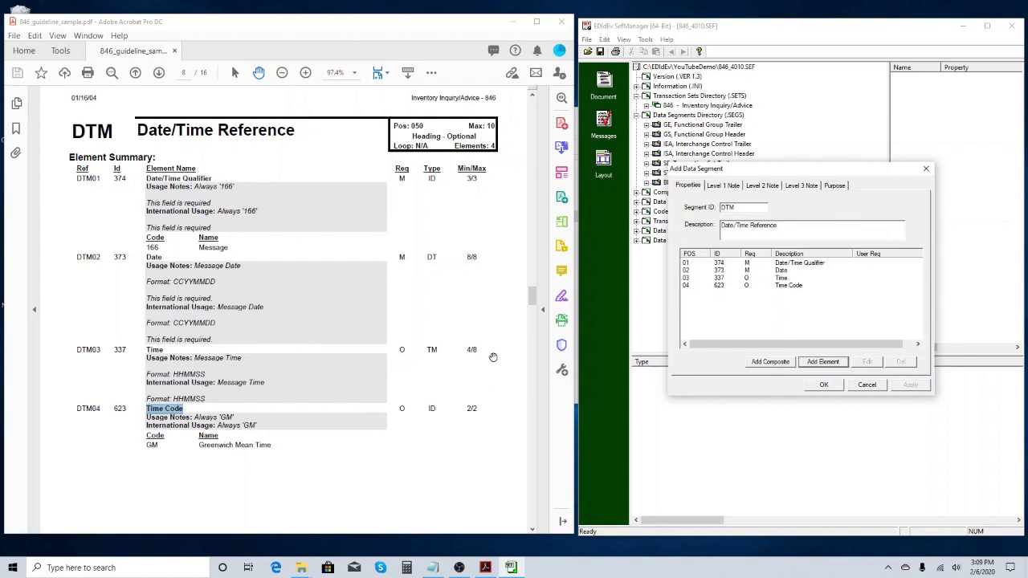
Save the document with the completed DTM segment and review the segment's elements in the Data Segments Directory
{"action": "left_click", "coordinate": [833, 391]}
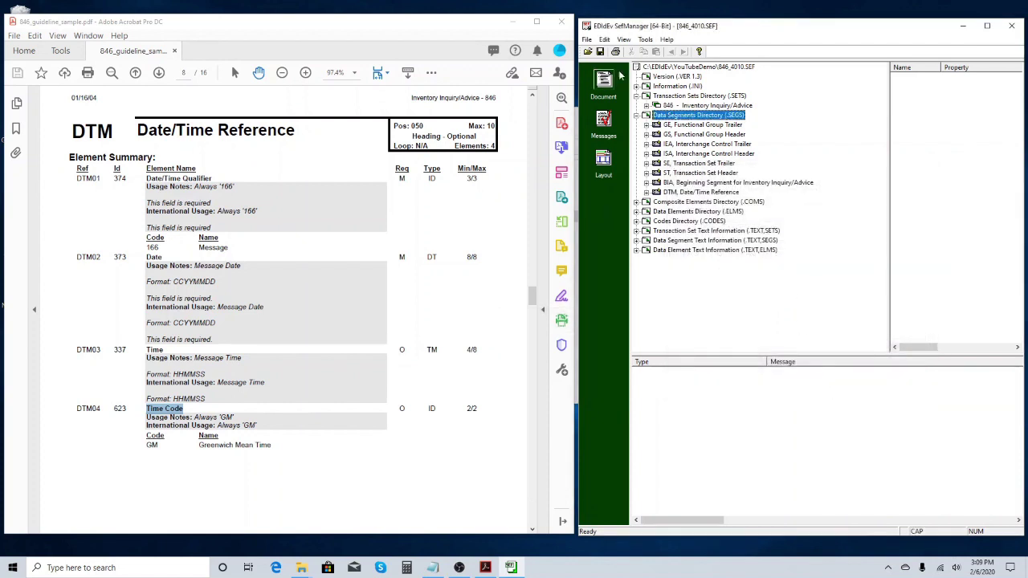
{"action": "left_click", "coordinate": [601, 53]}
{"action": "left_click", "coordinate": [689, 193]}
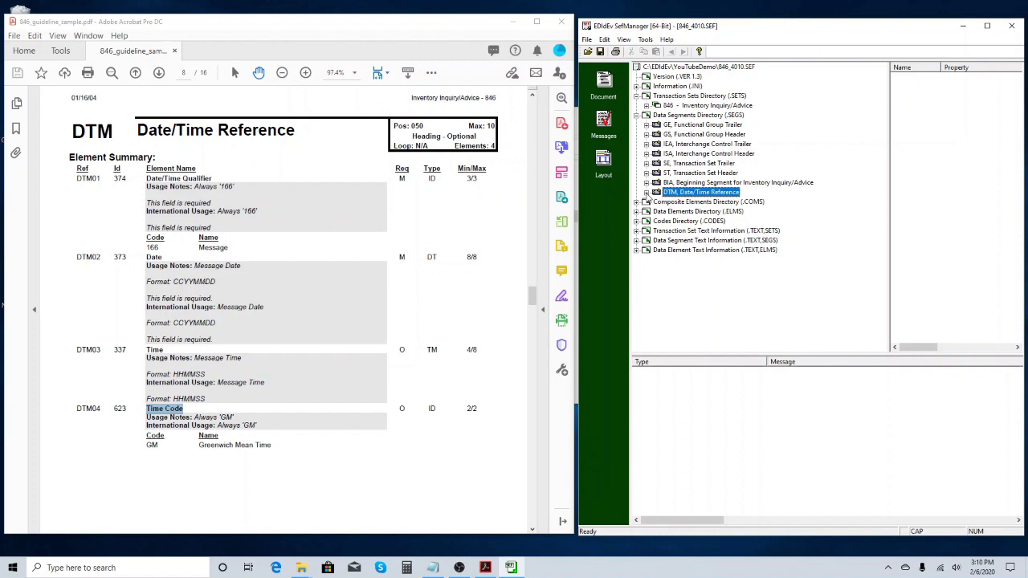
{"action": "left_click", "coordinate": [646, 193]}
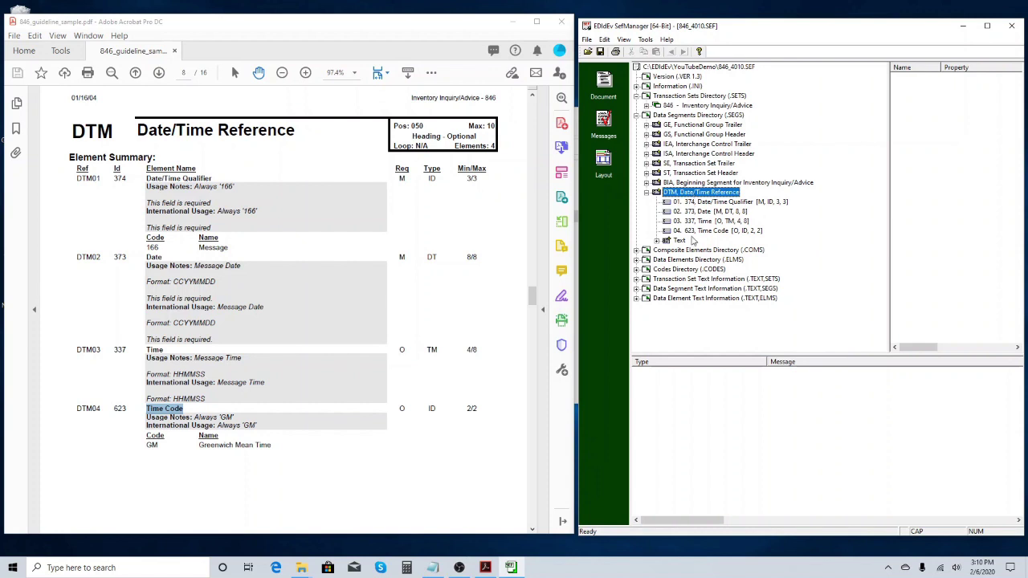
{"action": "left_click", "coordinate": [647, 193]}
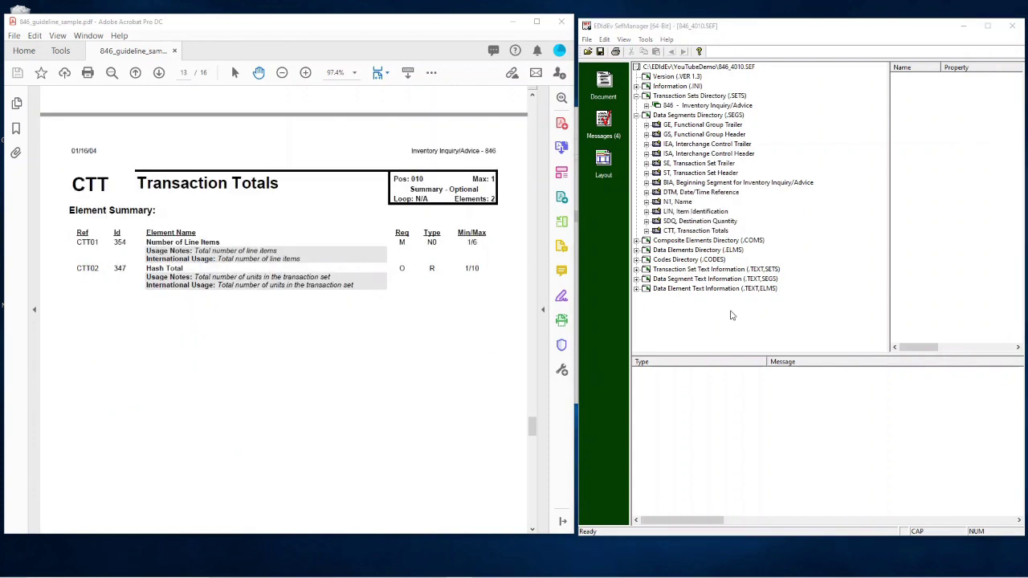
Collapse the Data Segments Directory and expand the 846 Inventory Inquiry/Advice transaction set to show its segments
{"action": "left_click", "coordinate": [679, 232]}
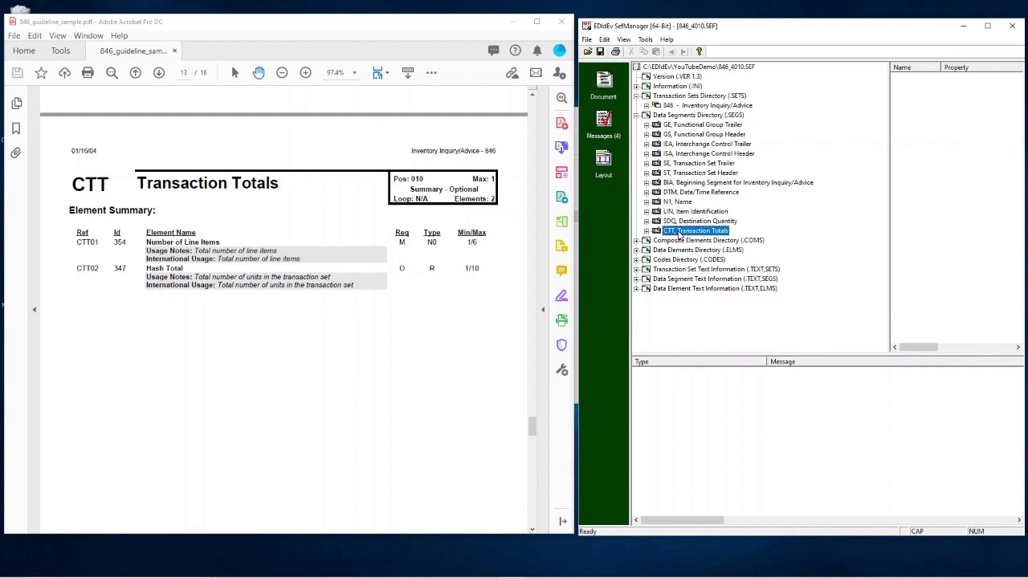
{"action": "double_click", "coordinate": [687, 117]}
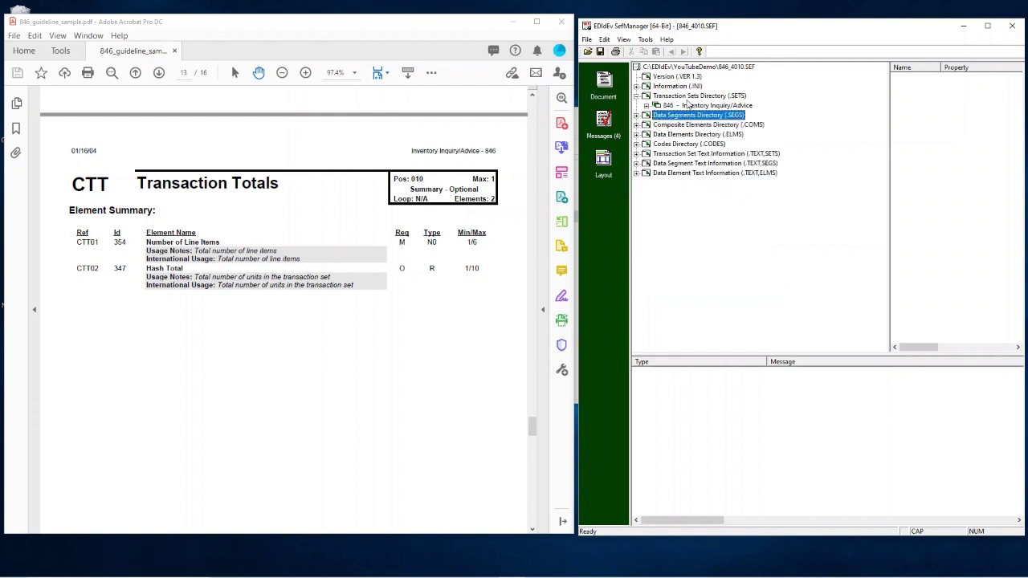
{"action": "double_click", "coordinate": [689, 97]}
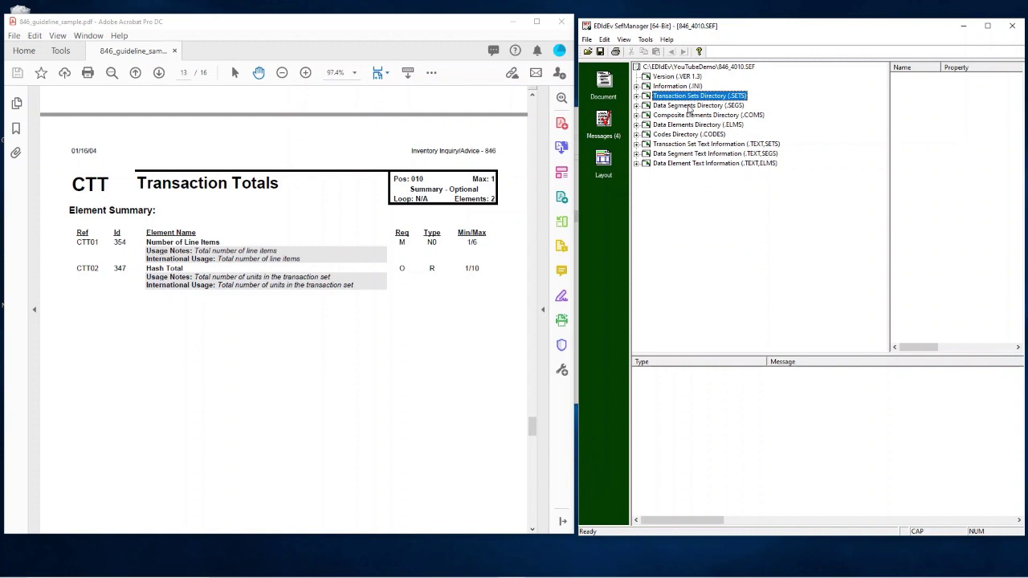
{"action": "double_click", "coordinate": [691, 96]}
{"action": "double_click", "coordinate": [678, 105]}
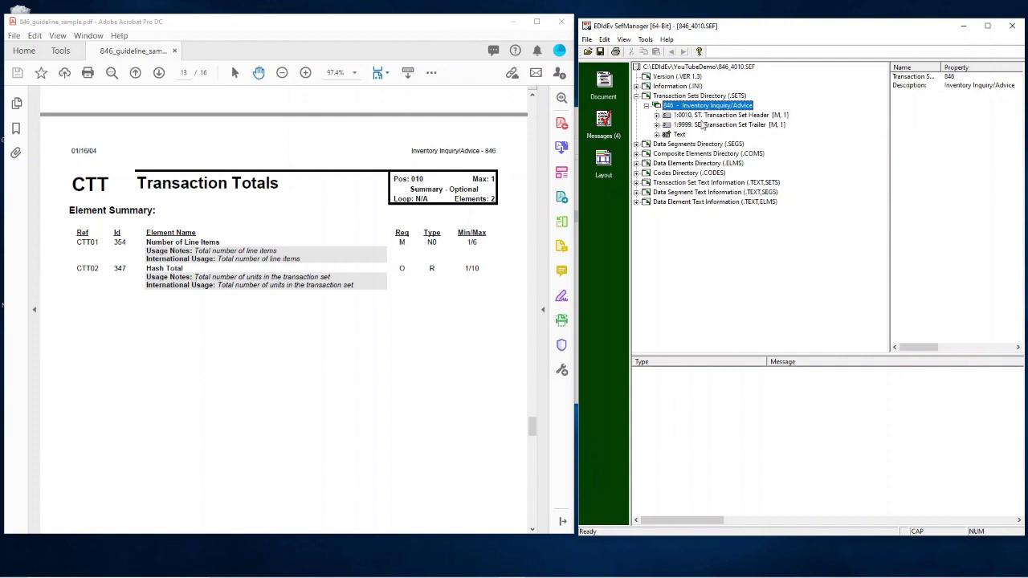
Compare the set's ST and SE segments with the segment table on page 2 of the guideline and locate the BIA row
{"action": "left_click", "coordinate": [531, 429]}
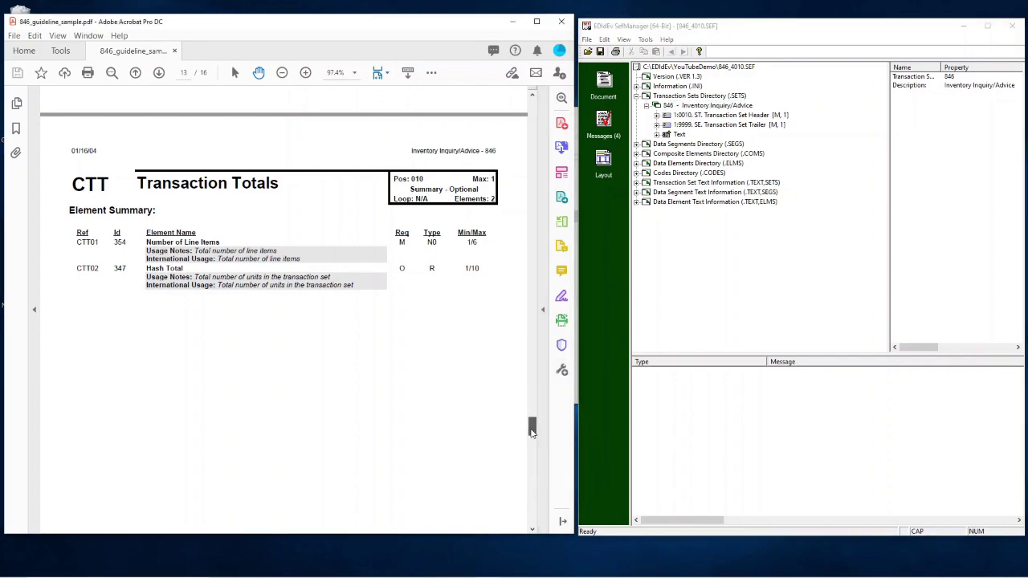
{"action": "left_click_drag", "start_coordinate": [531, 429], "coordinate": [573, 148]}
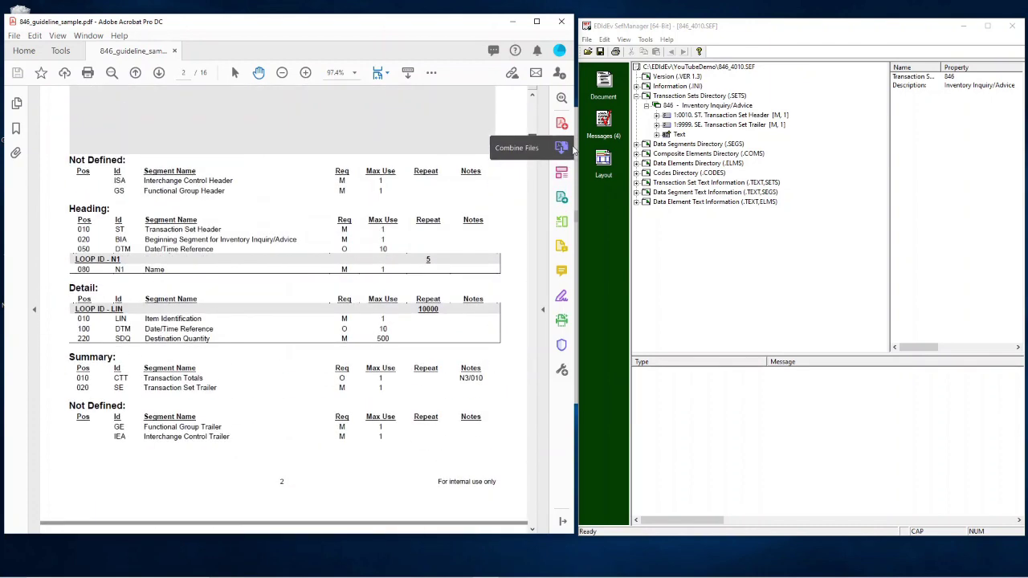
{"action": "left_click", "coordinate": [671, 125]}
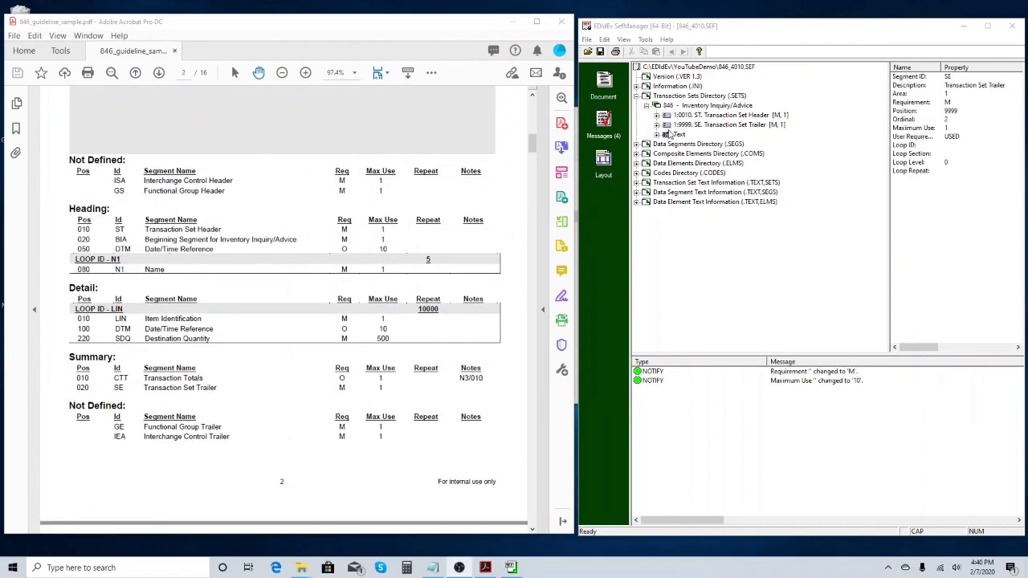
{"action": "left_click", "coordinate": [676, 117]}
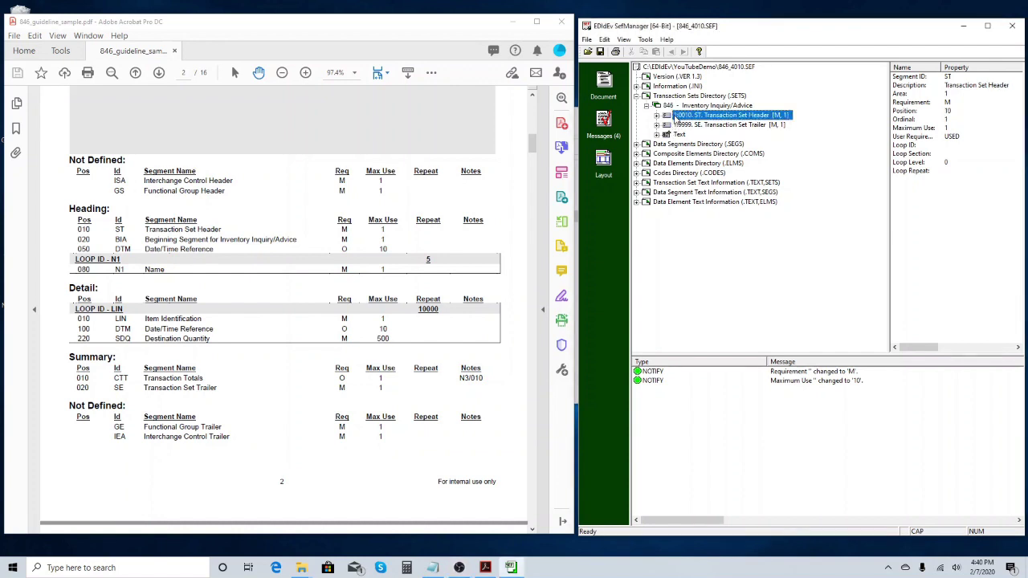
{"action": "left_click", "coordinate": [679, 125]}
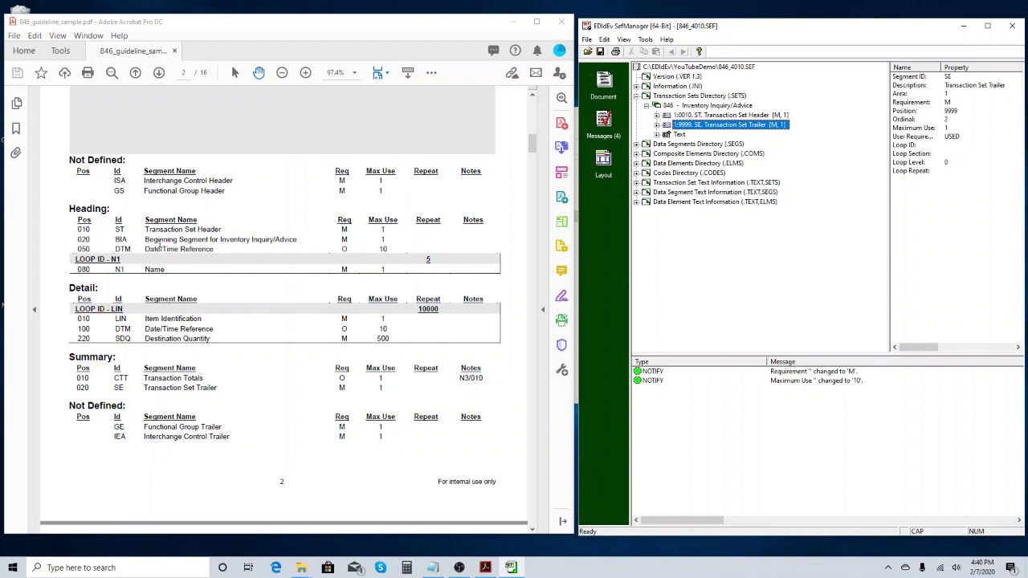
{"action": "double_click", "coordinate": [119, 229]}
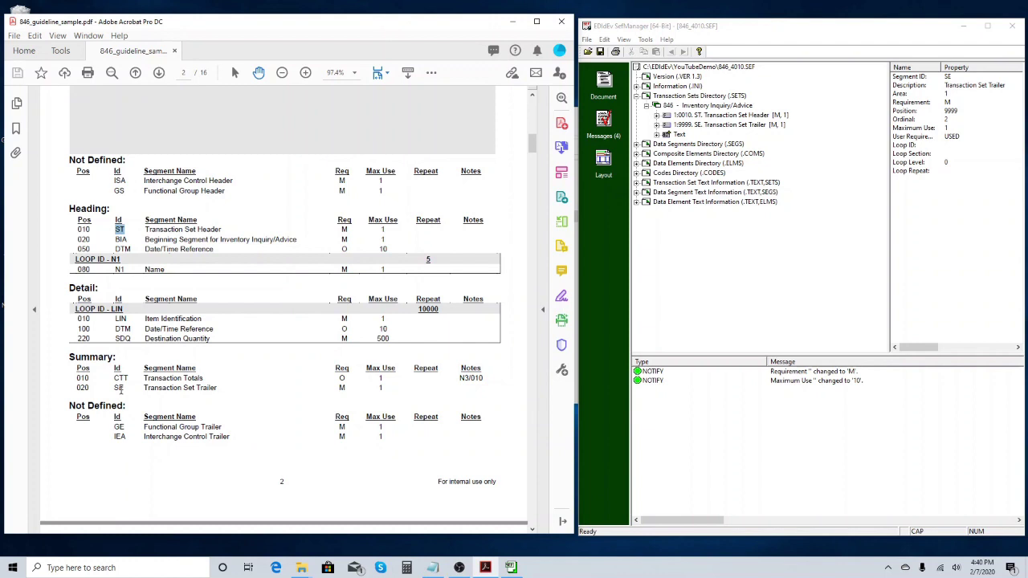
{"action": "double_click", "coordinate": [118, 388]}
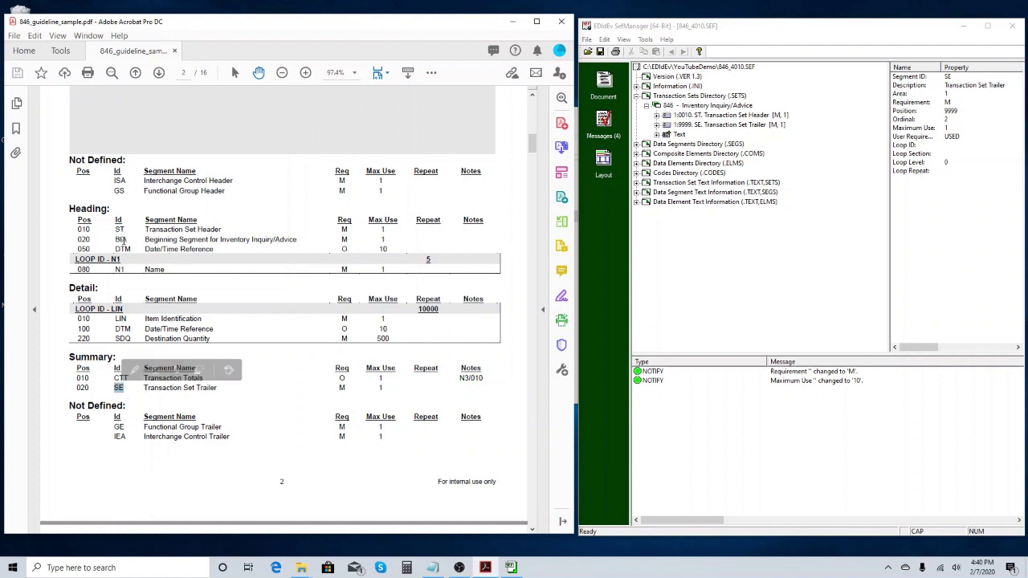
{"action": "left_click", "coordinate": [123, 240]}
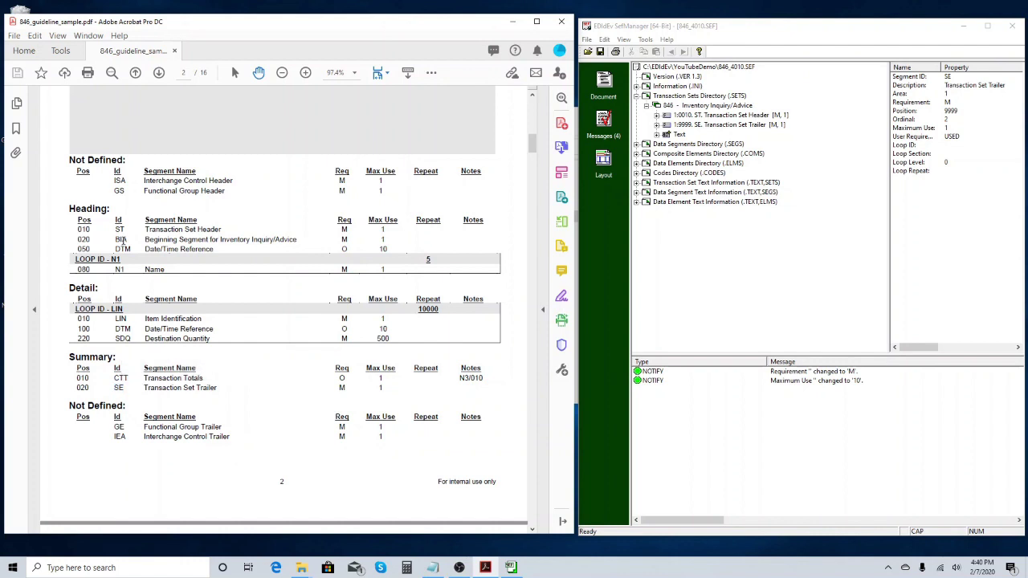
{"action": "double_click", "coordinate": [120, 239]}
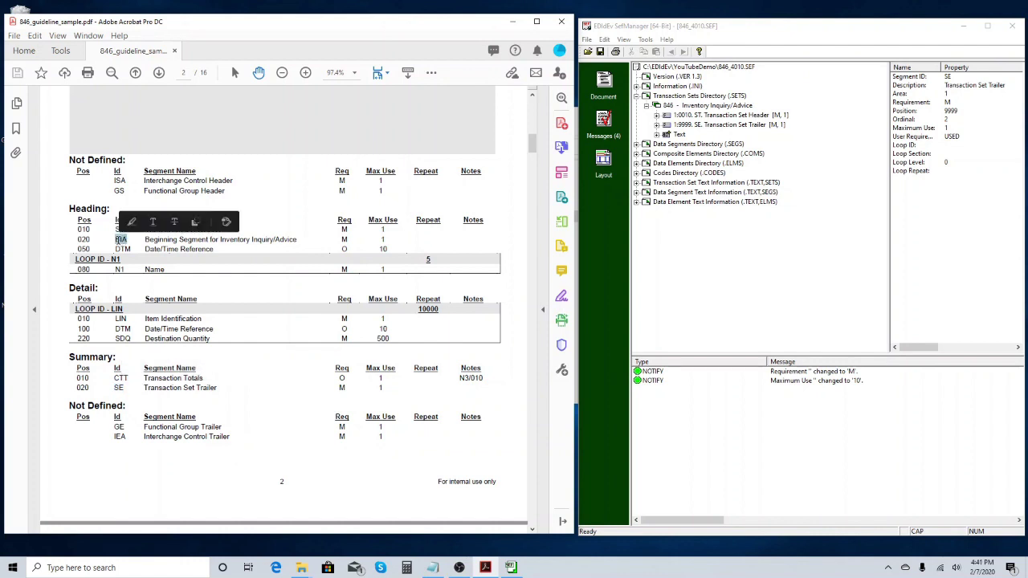
Insert segment BIA after ST in the 846 transaction set as mandatory with a maximum usage of 1
{"action": "left_click", "coordinate": [707, 116]}
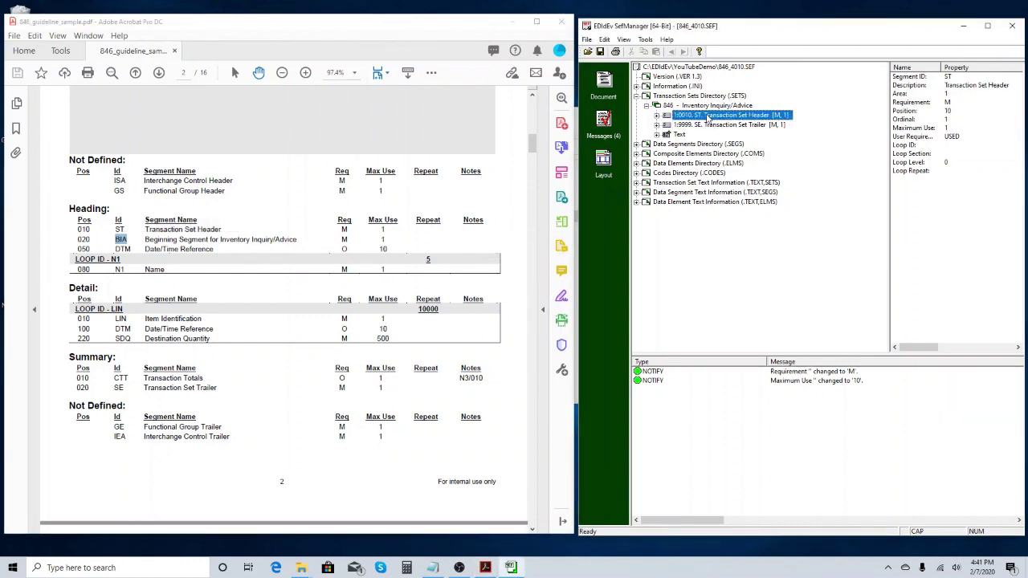
{"action": "right_click", "coordinate": [707, 119]}
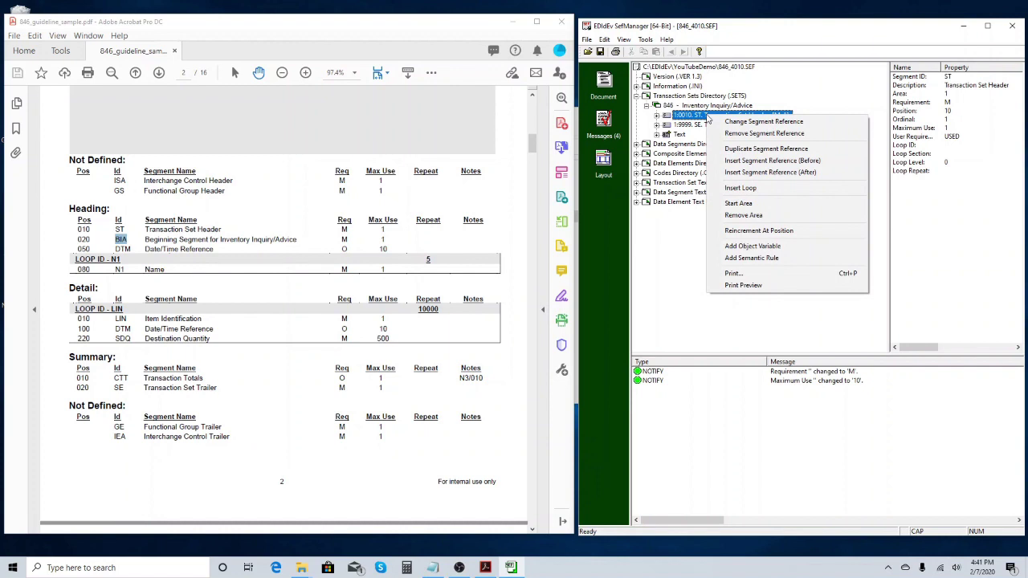
{"action": "left_click", "coordinate": [789, 176]}
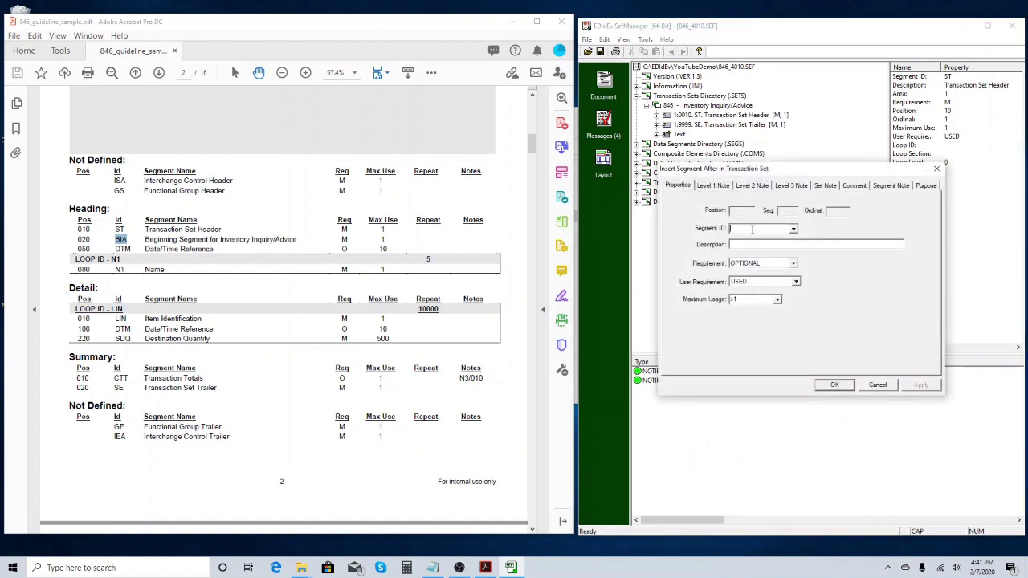
{"action": "type", "text": "BIA"}
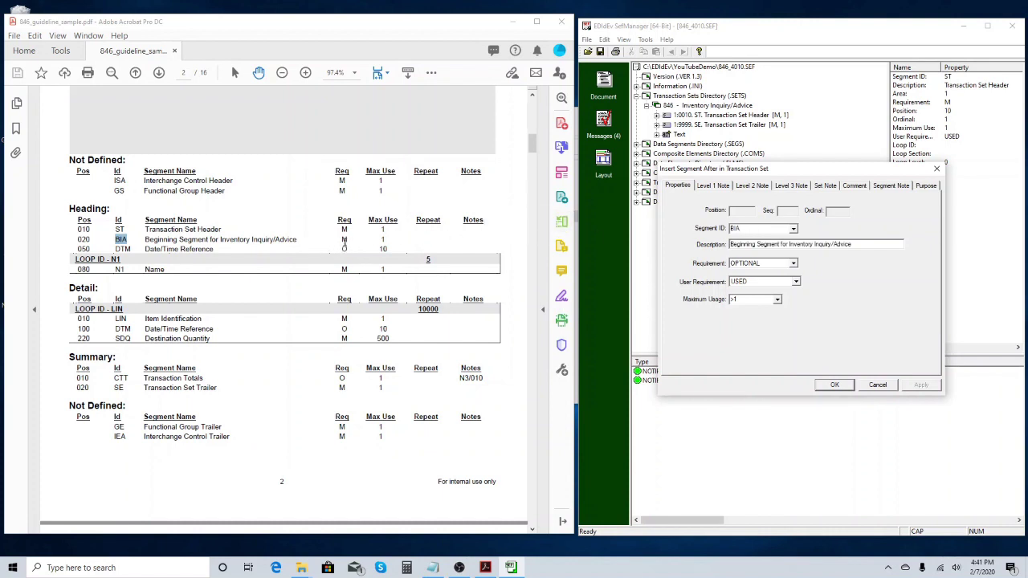
{"action": "left_click", "coordinate": [345, 242]}
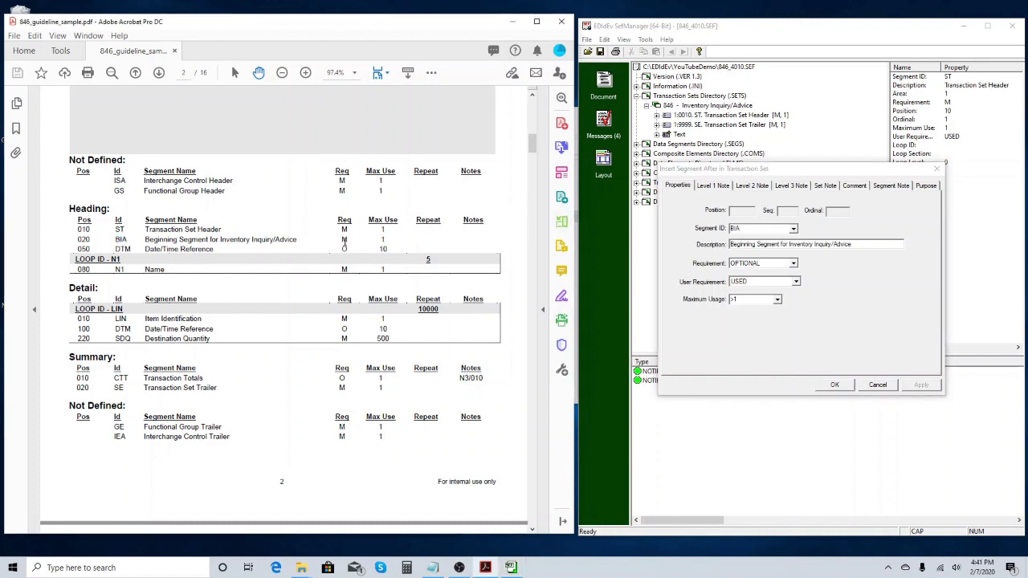
{"action": "left_click", "coordinate": [793, 264]}
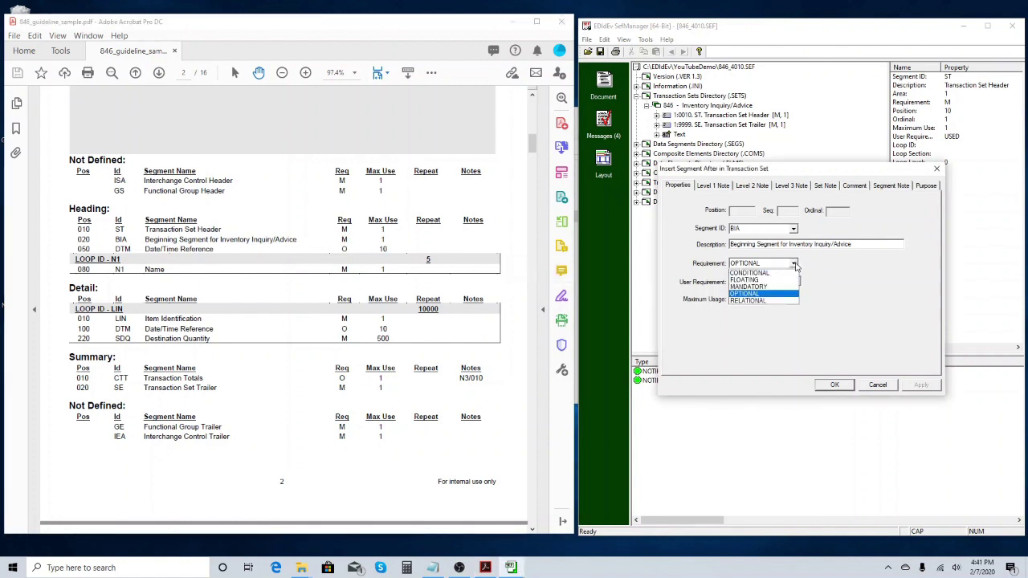
{"action": "left_click", "coordinate": [753, 288]}
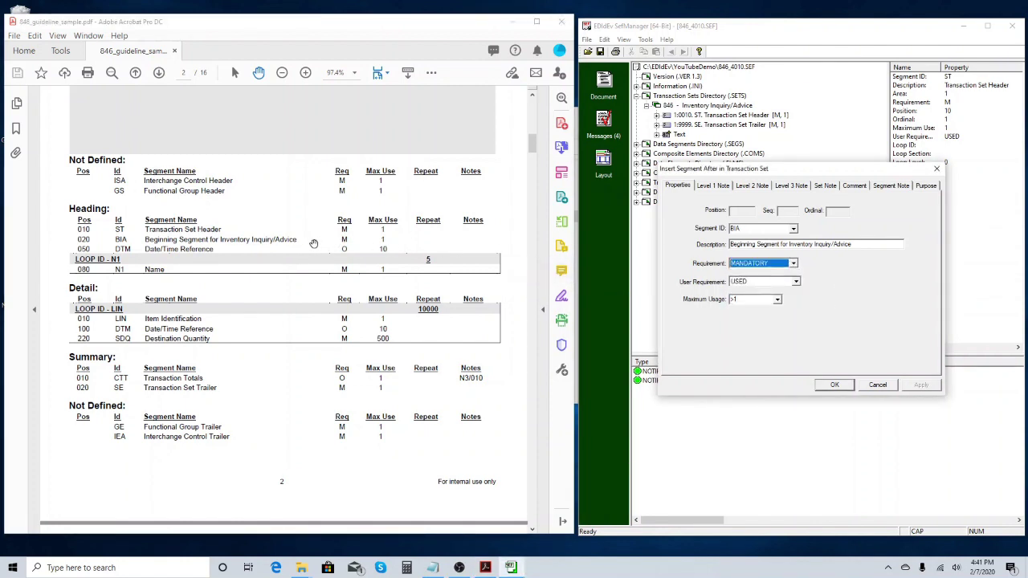
{"action": "left_click", "coordinate": [742, 300]}
{"action": "type", "text": "1"}
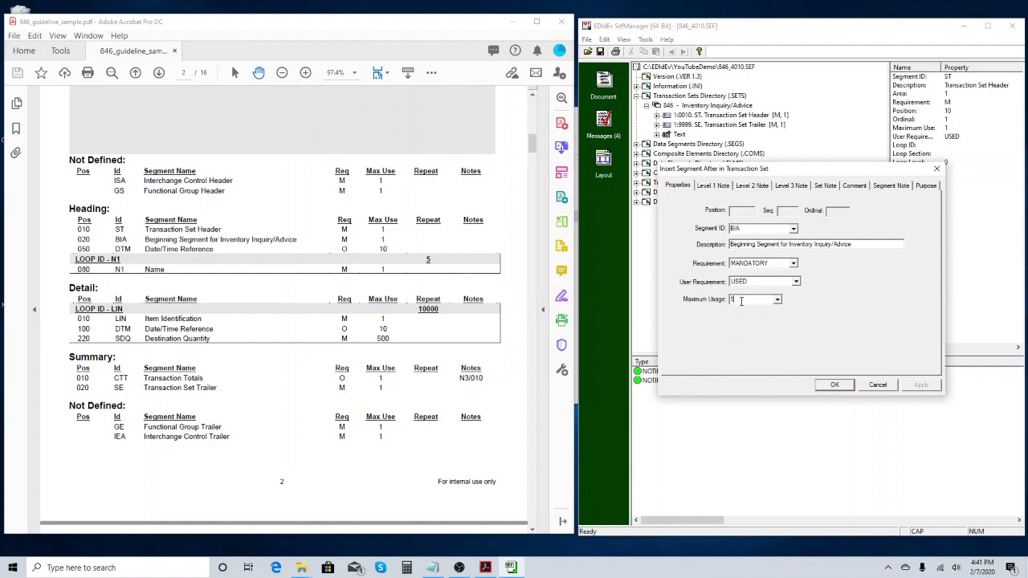
{"action": "left_click", "coordinate": [836, 386]}
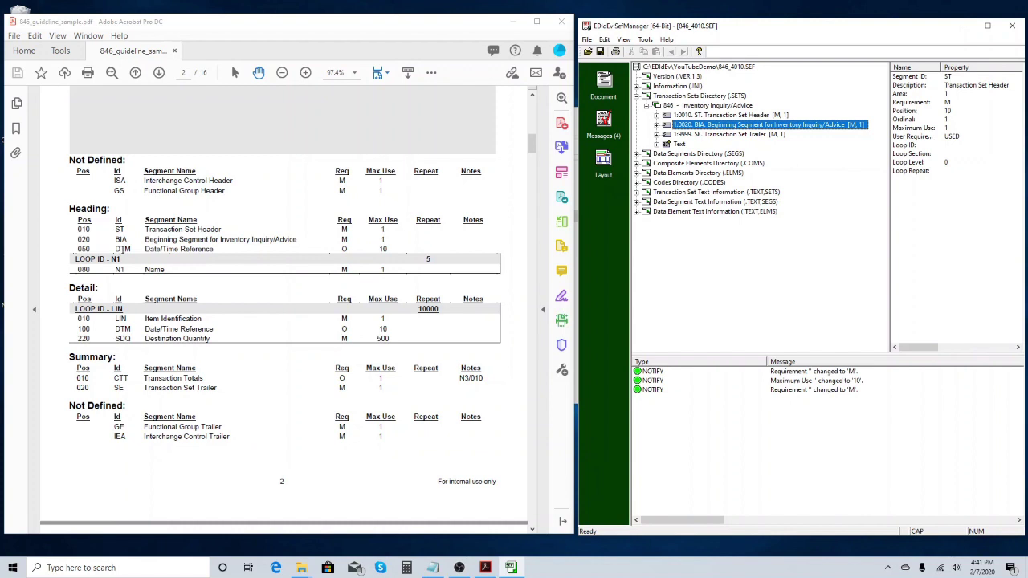
Insert segment DTM after BIA in the 846 transaction set as optional with a maximum usage of 10
{"action": "left_click", "coordinate": [120, 250]}
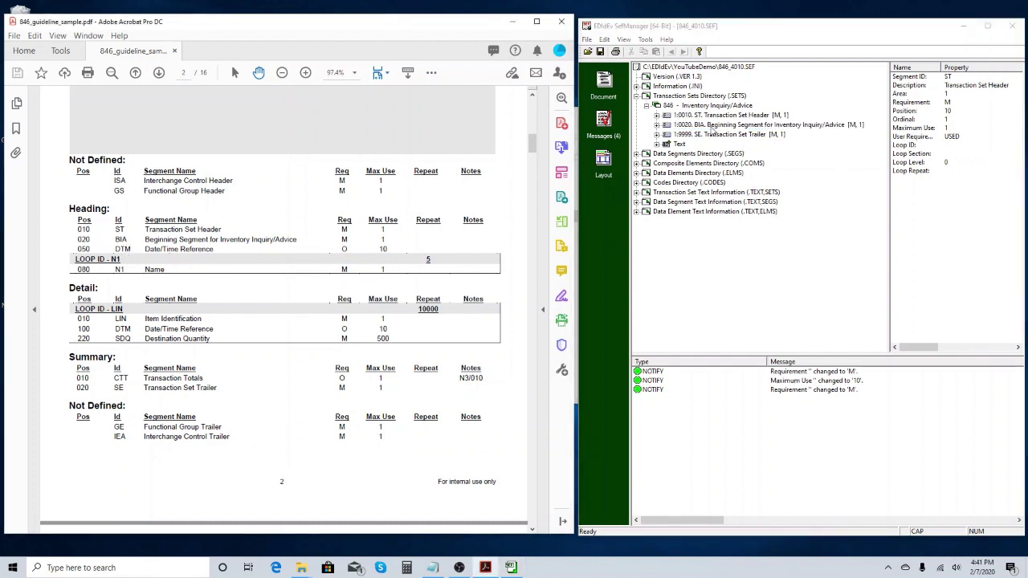
{"action": "left_click", "coordinate": [713, 127]}
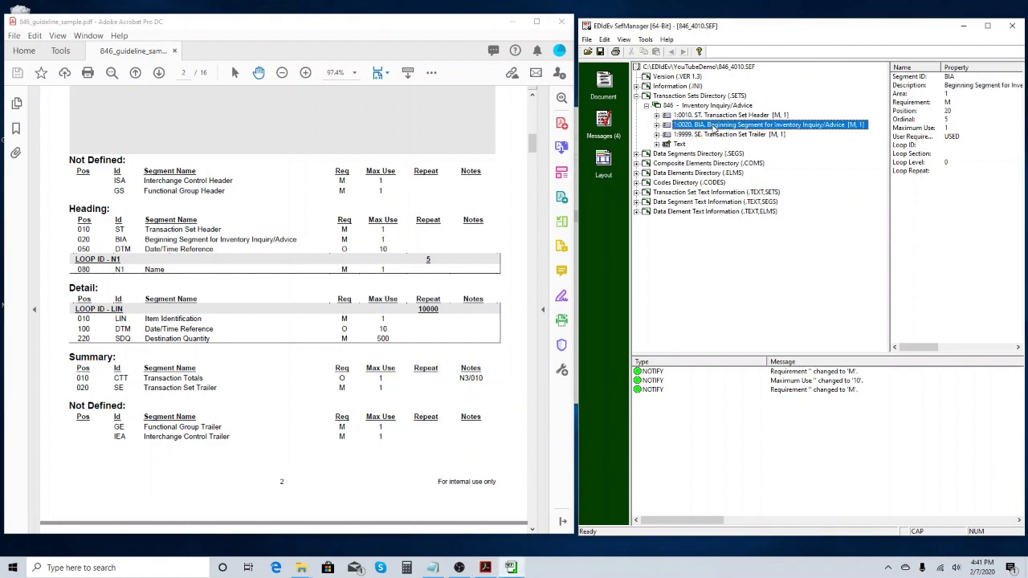
{"action": "right_click", "coordinate": [713, 128]}
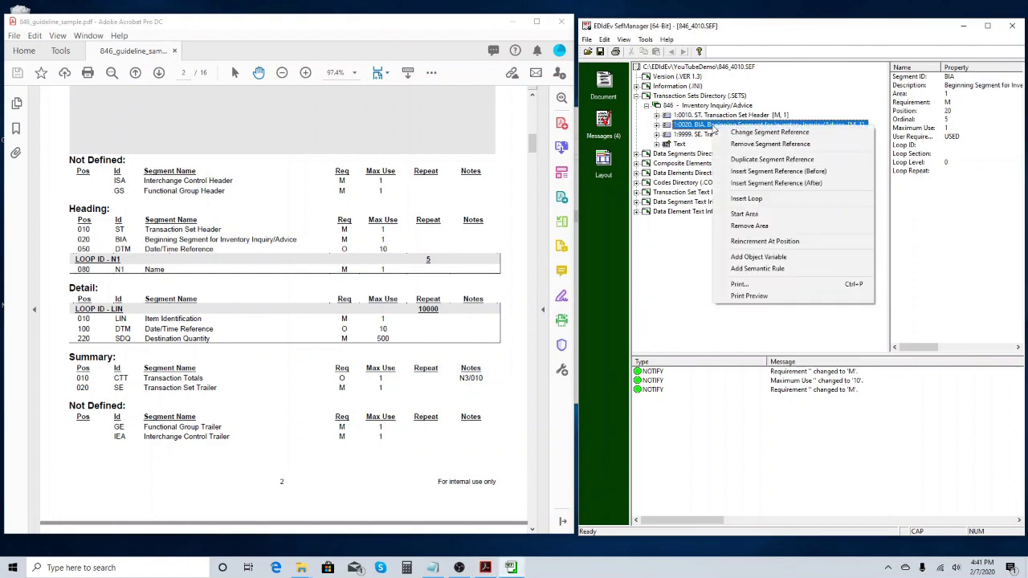
{"action": "left_click", "coordinate": [753, 185]}
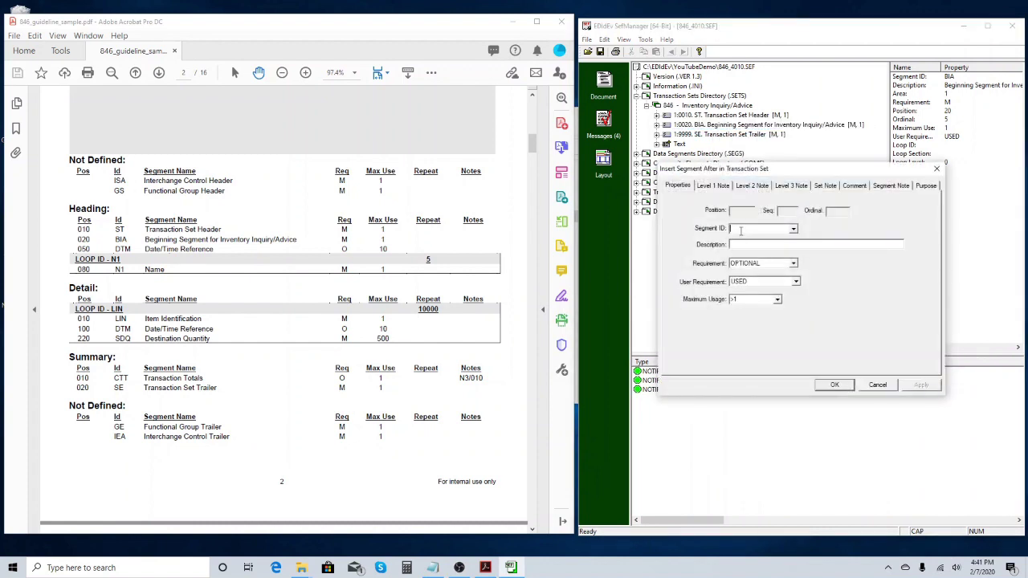
{"action": "type", "text": "DTM"}
{"action": "left_click", "coordinate": [347, 252]}
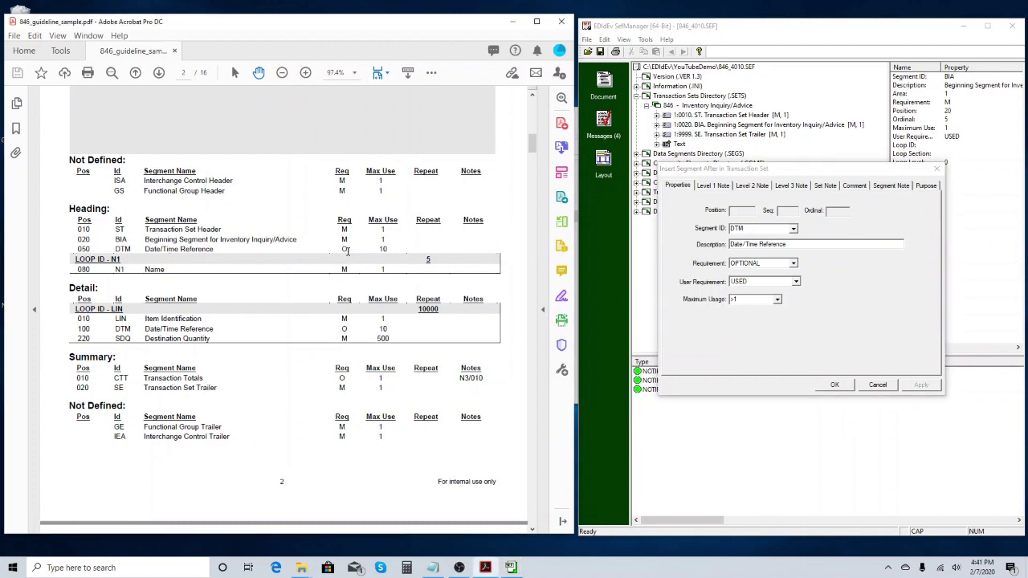
{"action": "left_click", "coordinate": [772, 265]}
{"action": "left_click", "coordinate": [772, 265]}
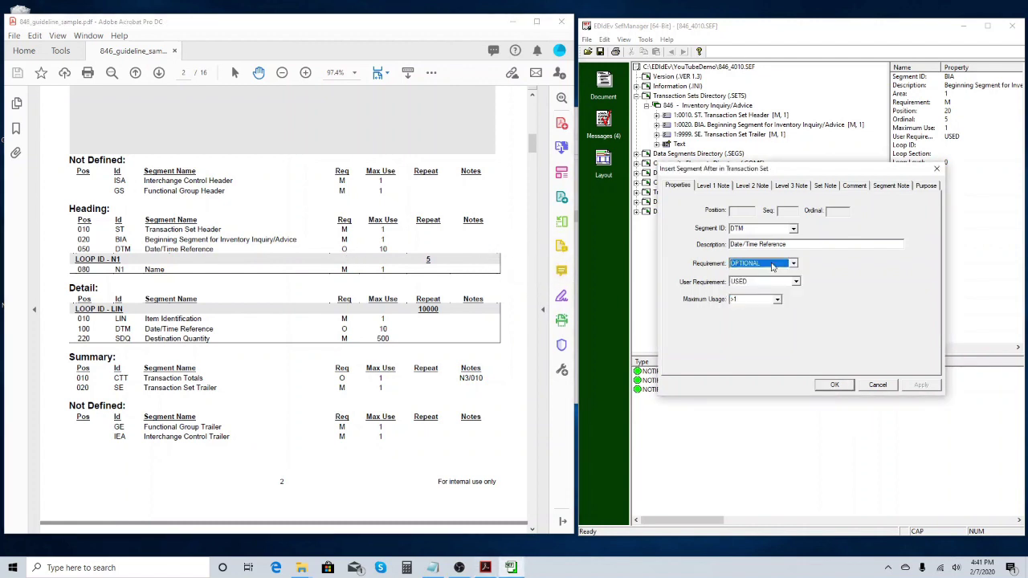
{"action": "left_click", "coordinate": [386, 252]}
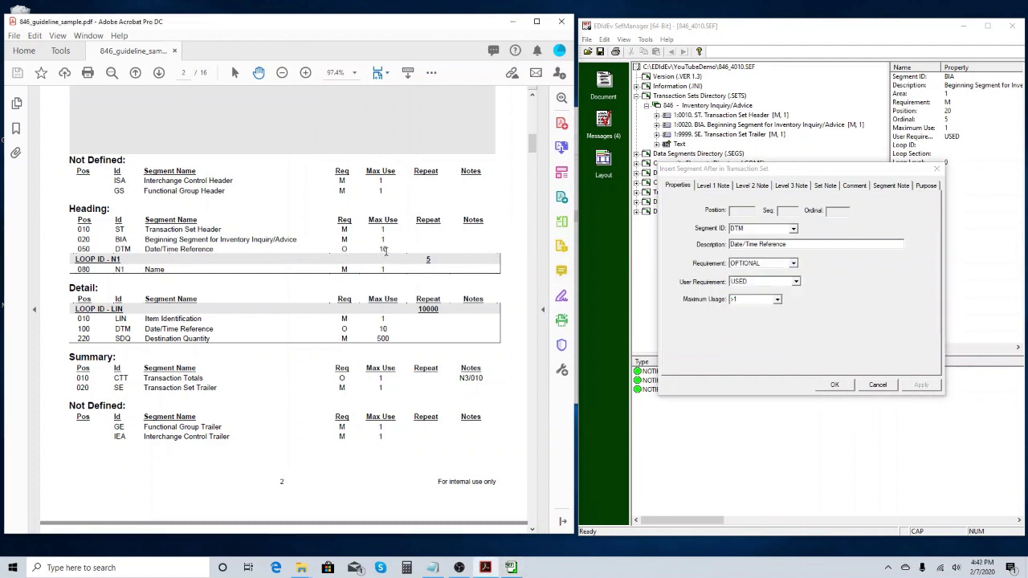
{"action": "left_click", "coordinate": [748, 301]}
{"action": "type", "text": "1"}
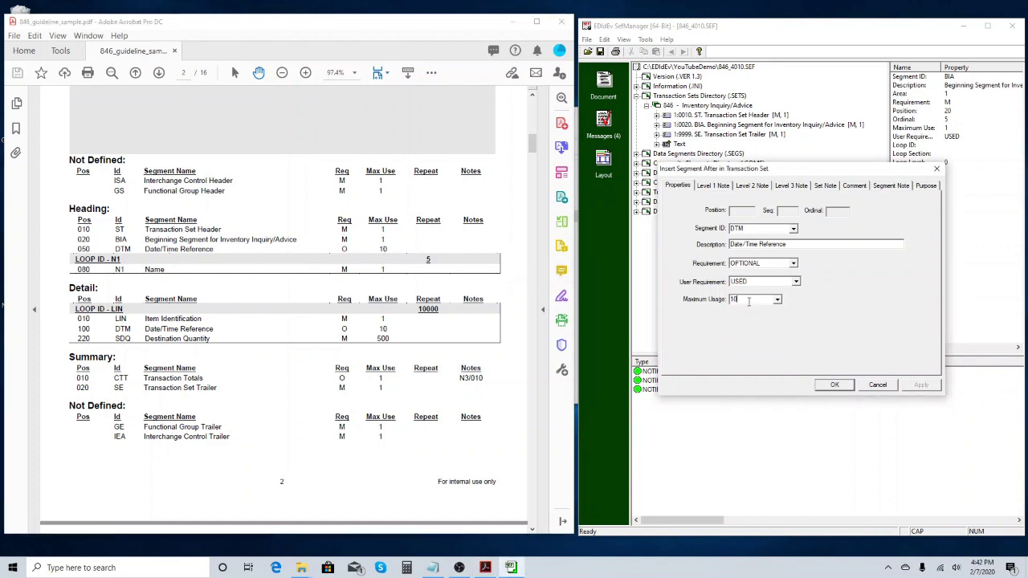
{"action": "left_click", "coordinate": [830, 386]}
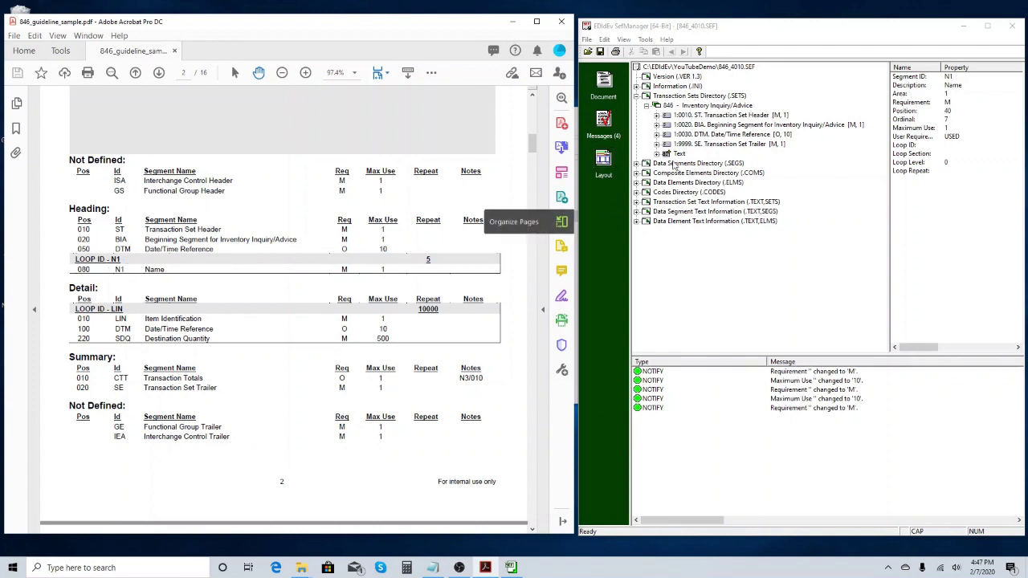
Insert loop N1 after the DTM segment in the 846 transaction set with segment ID N1 and a loop repeat of 5
{"action": "left_click", "coordinate": [704, 135]}
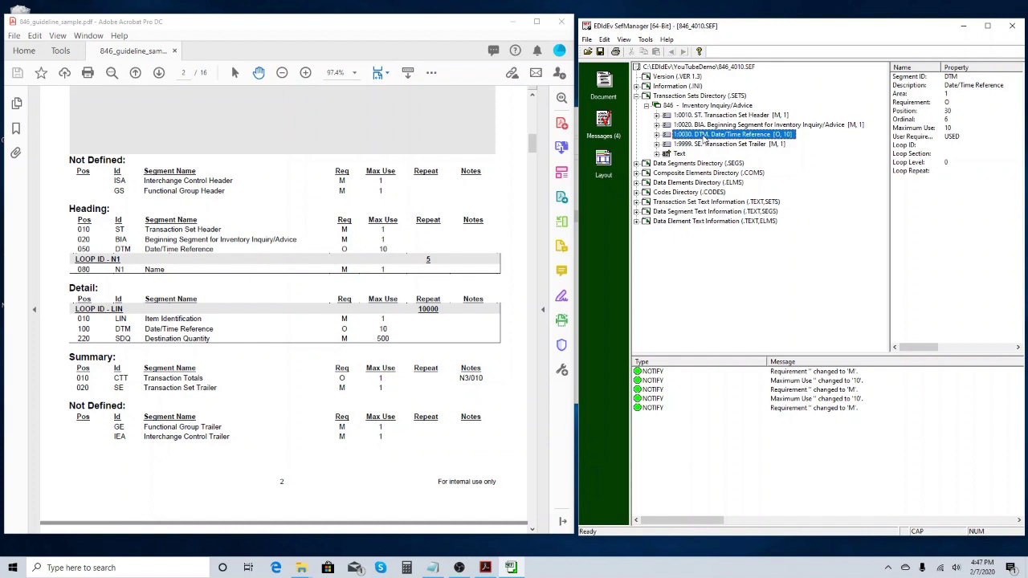
{"action": "right_click", "coordinate": [704, 138]}
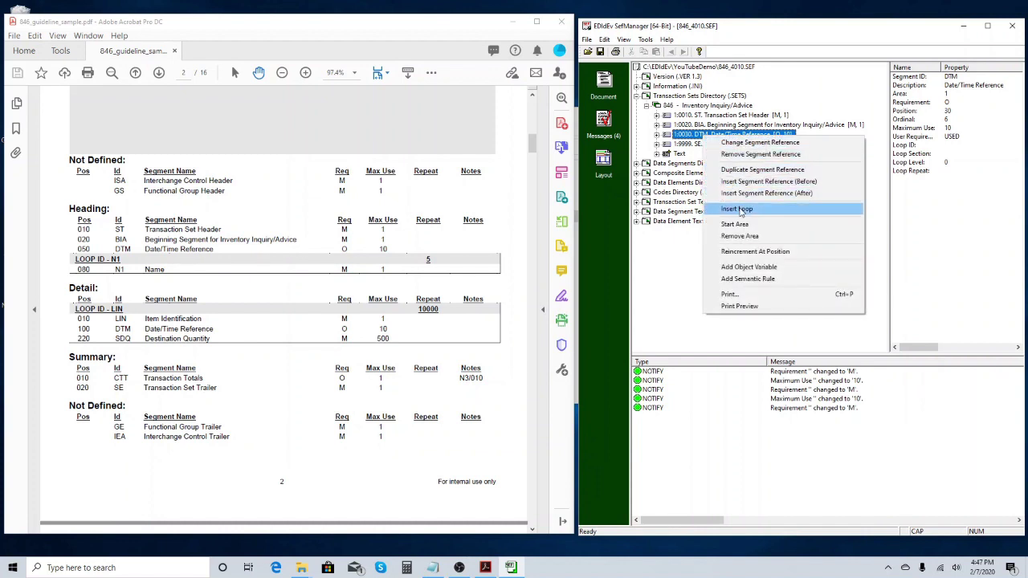
{"action": "left_click", "coordinate": [741, 211]}
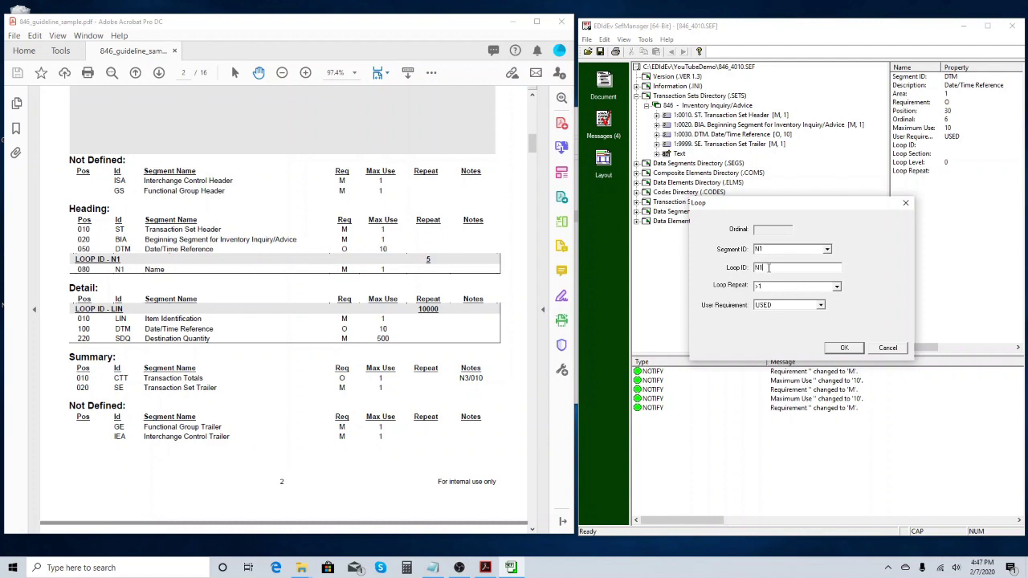
{"action": "left_click", "coordinate": [775, 288]}
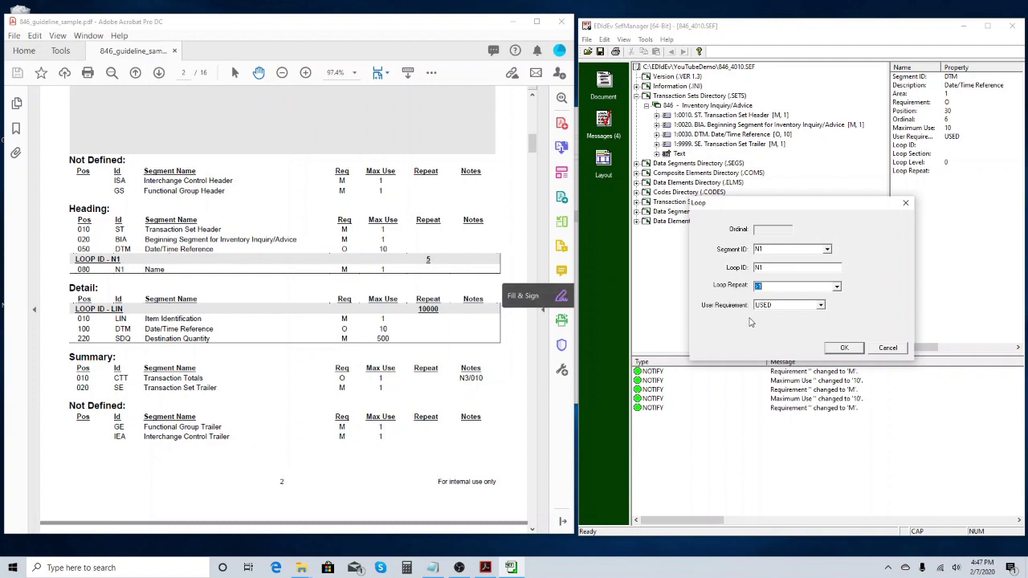
{"action": "type", "text": "5"}
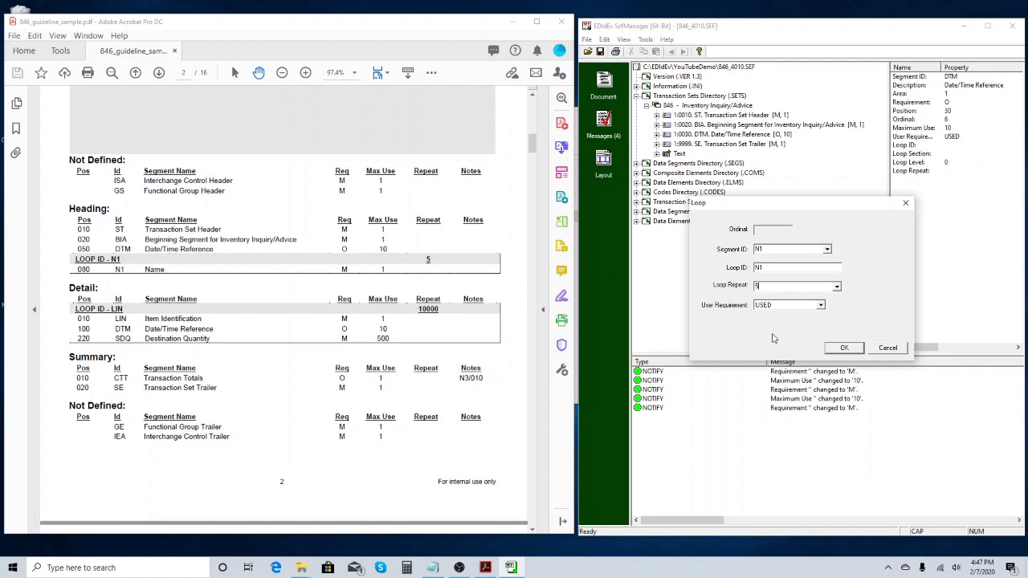
{"action": "left_click", "coordinate": [849, 351]}
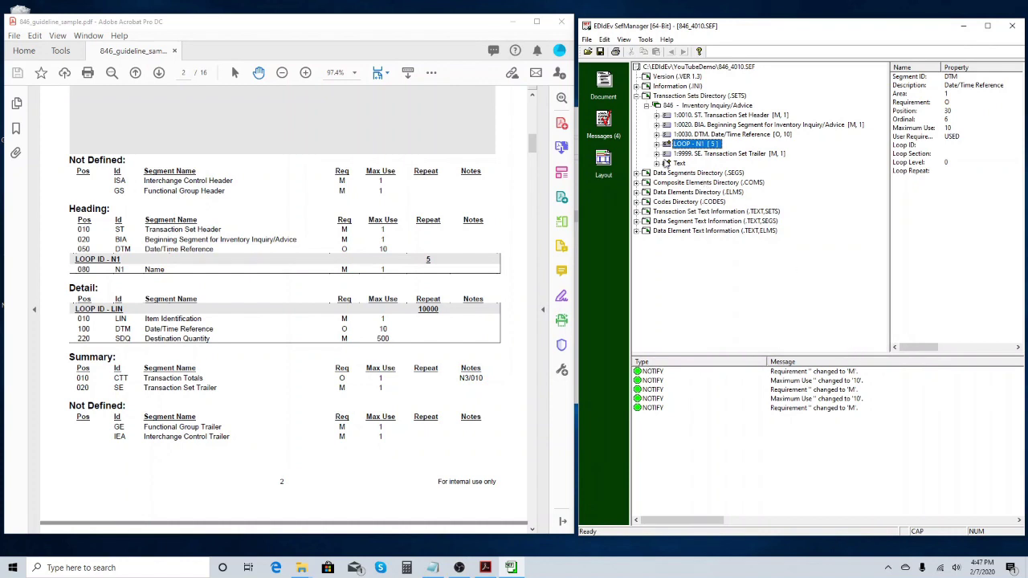
Change the requirement of the N1 Name segment inside loop N1 to mandatory
{"action": "left_click", "coordinate": [657, 145]}
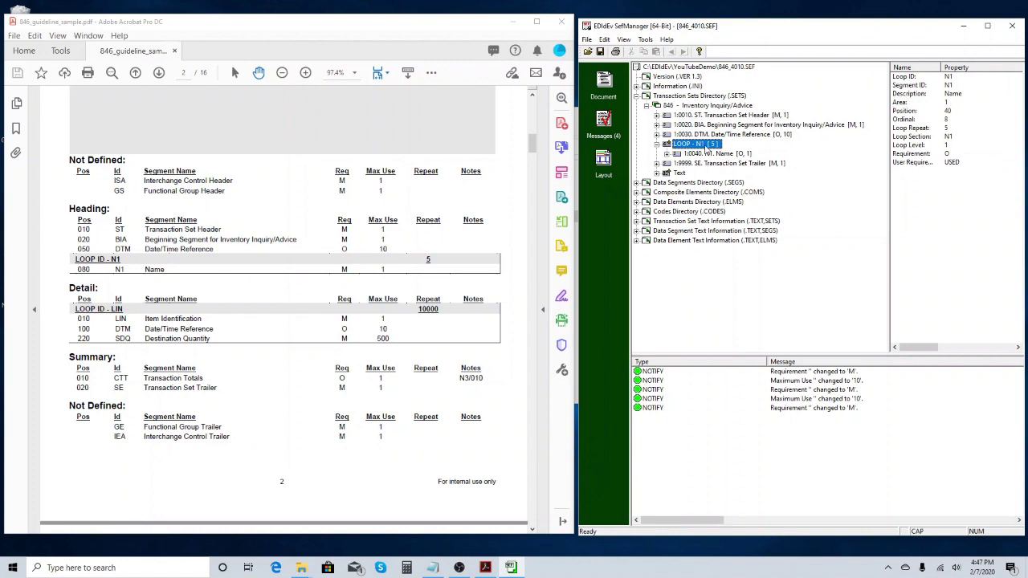
{"action": "left_click", "coordinate": [708, 155]}
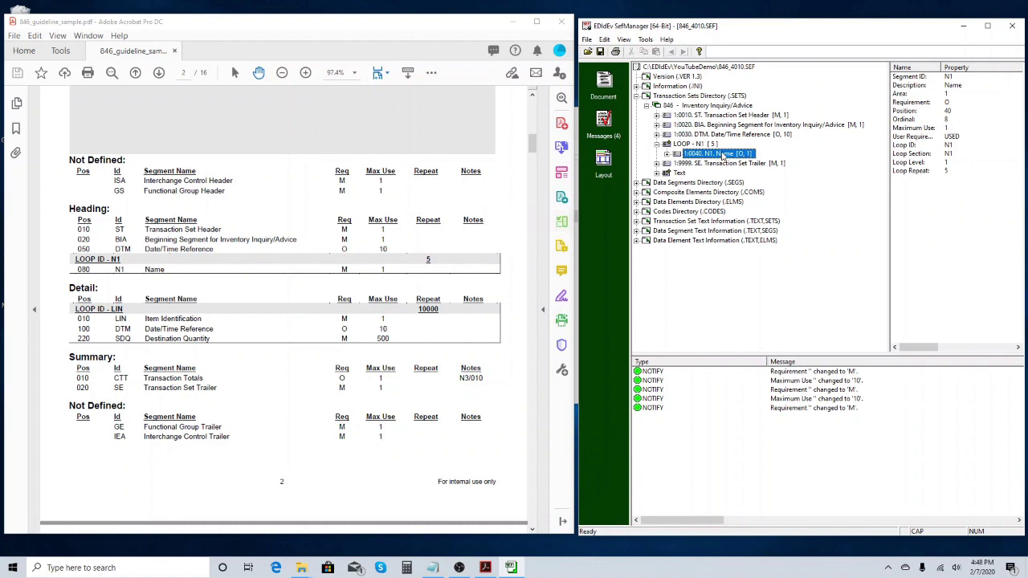
{"action": "right_click", "coordinate": [723, 155]}
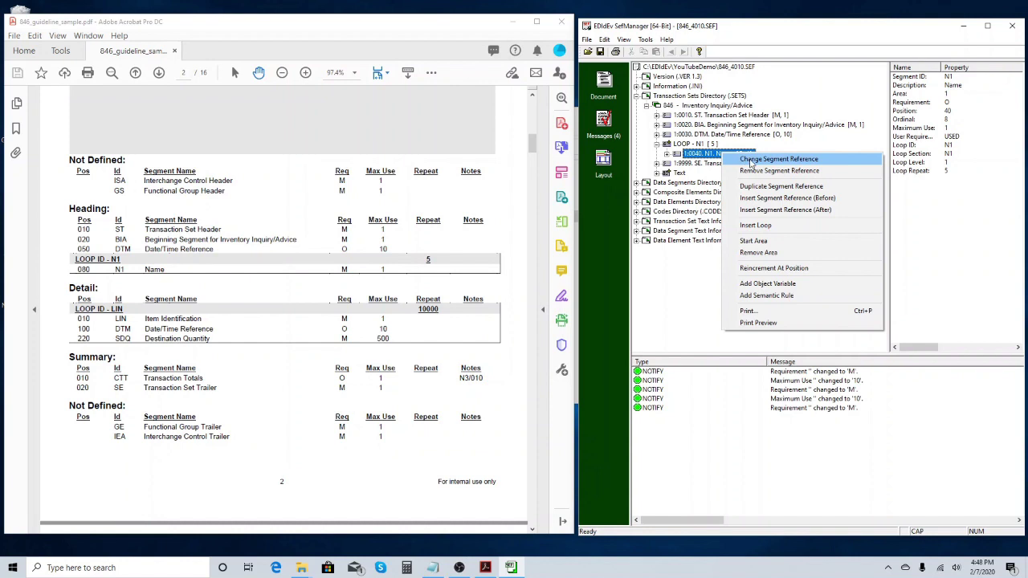
{"action": "left_click", "coordinate": [751, 160]}
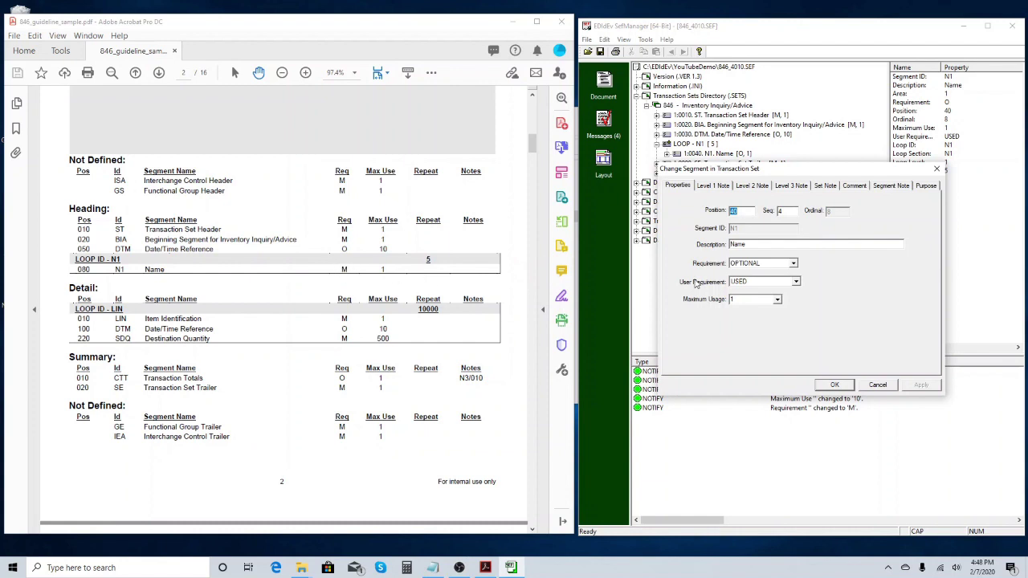
{"action": "left_click", "coordinate": [793, 264]}
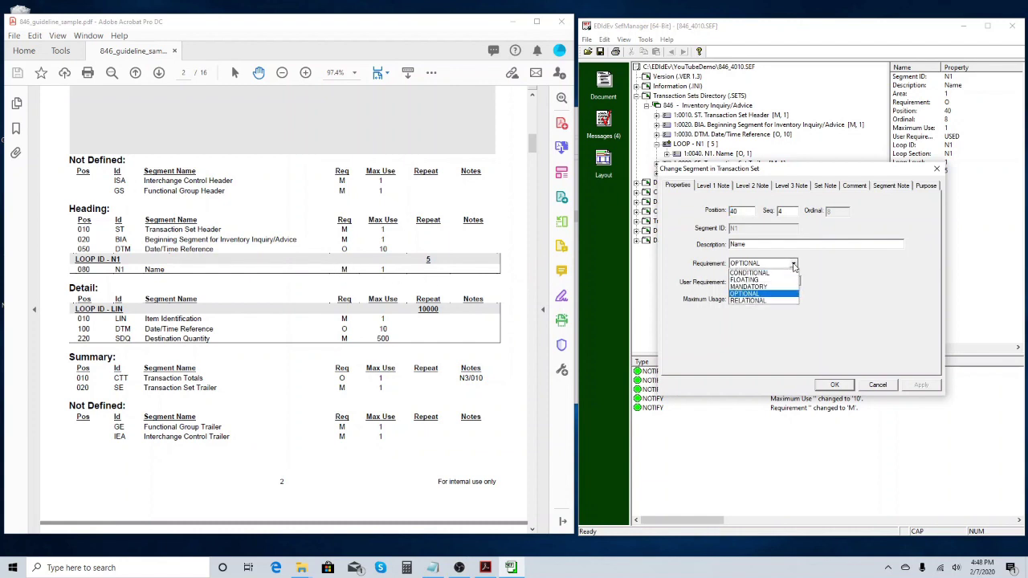
{"action": "left_click", "coordinate": [775, 287]}
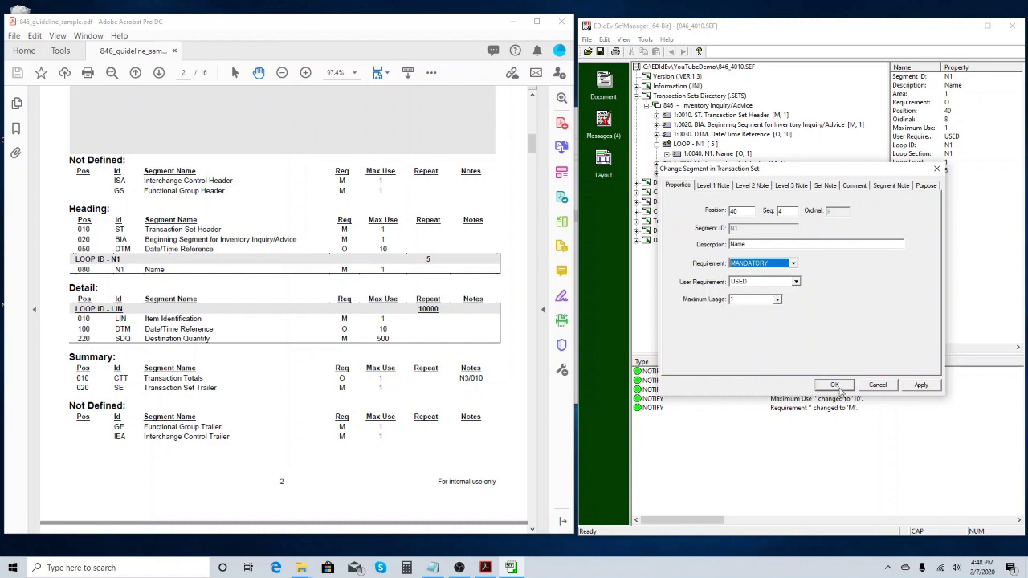
{"action": "left_click", "coordinate": [836, 385]}
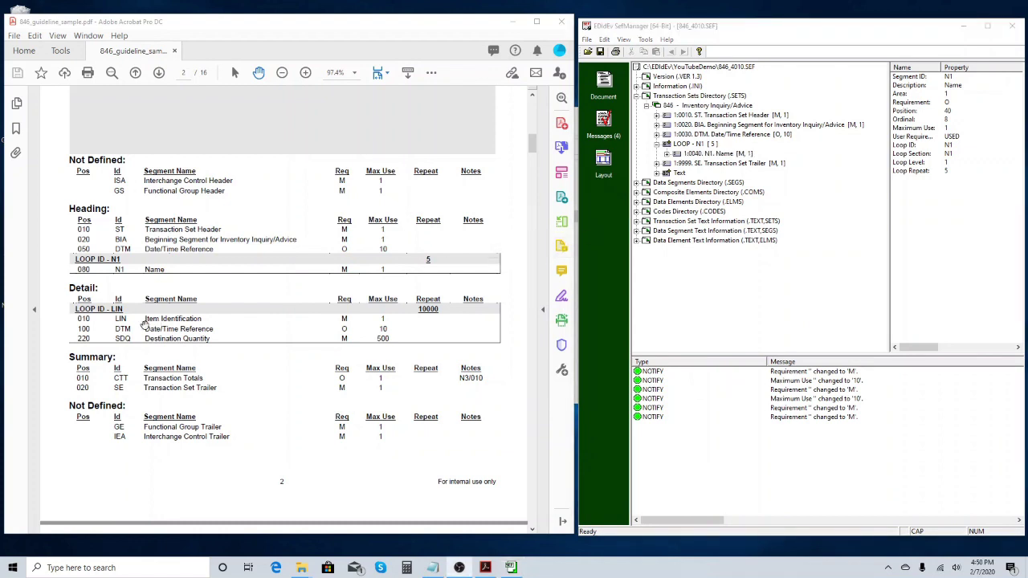
Insert loop LIN after loop N1 in the 846 transaction set with segment ID LIN and a loop repeat of 10000
{"action": "double_click", "coordinate": [120, 322]}
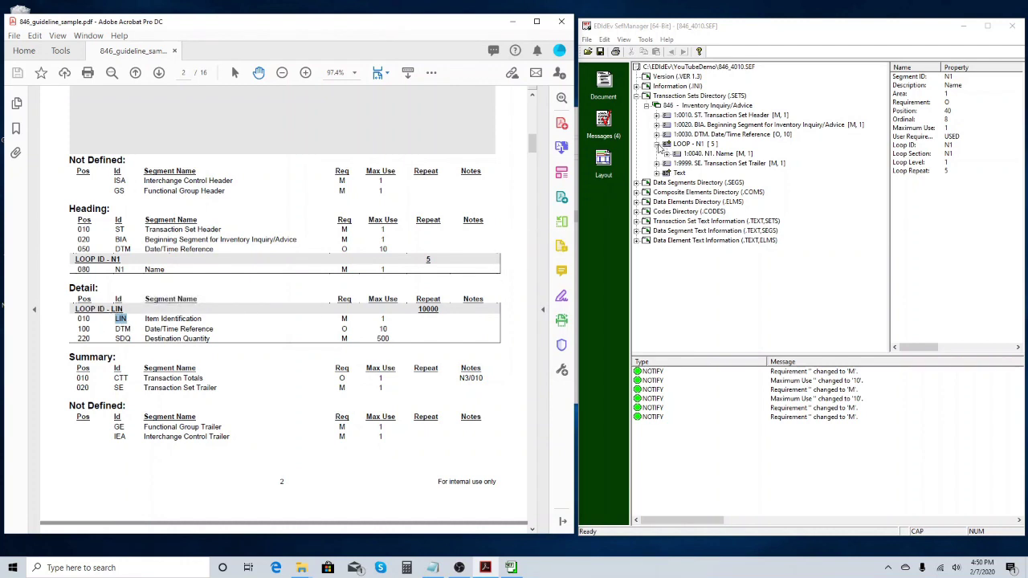
{"action": "left_click", "coordinate": [657, 144]}
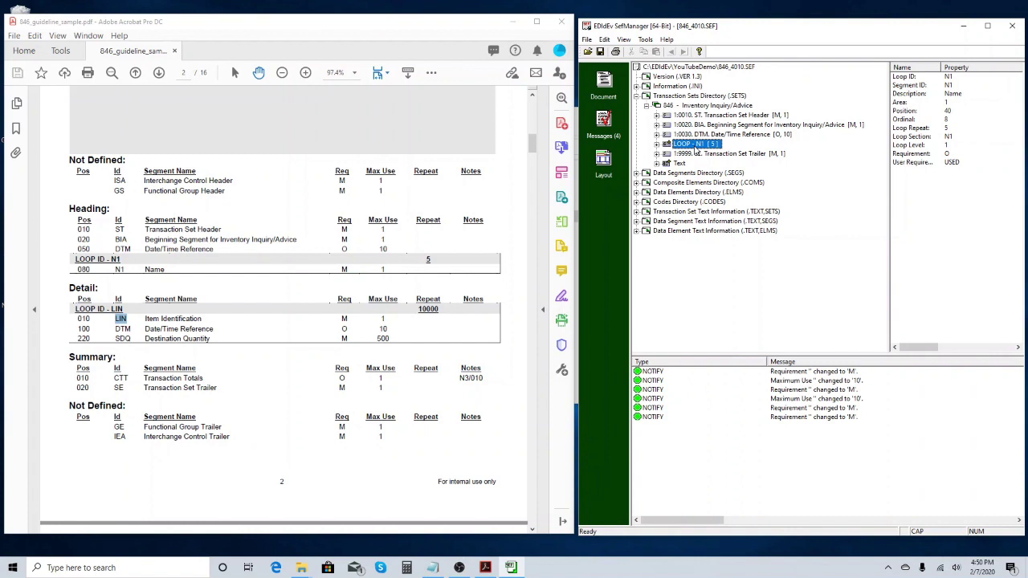
{"action": "right_click", "coordinate": [695, 150]}
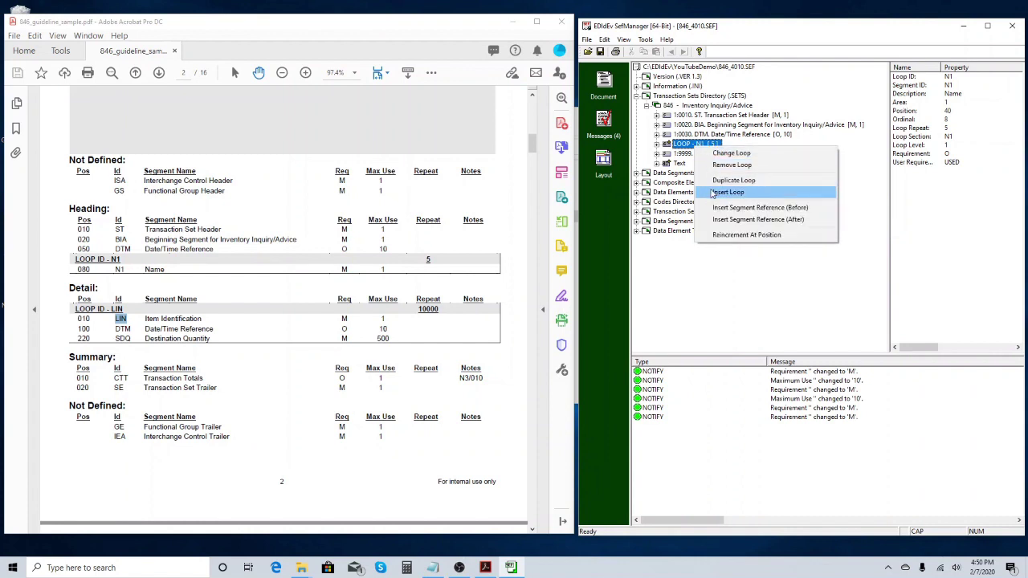
{"action": "left_click", "coordinate": [712, 193]}
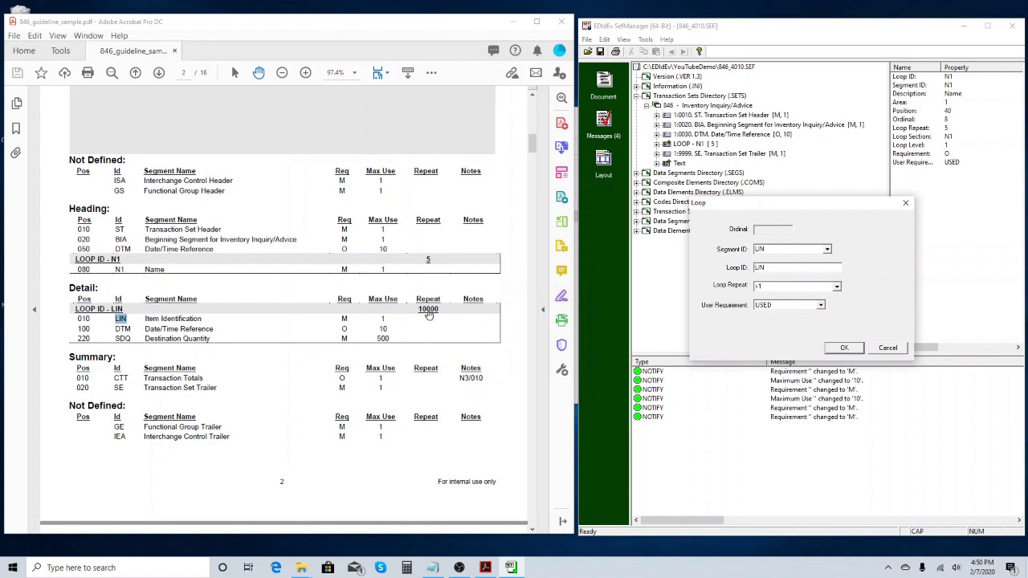
{"action": "key", "text": "Tab"}
{"action": "left_click", "coordinate": [844, 347]}
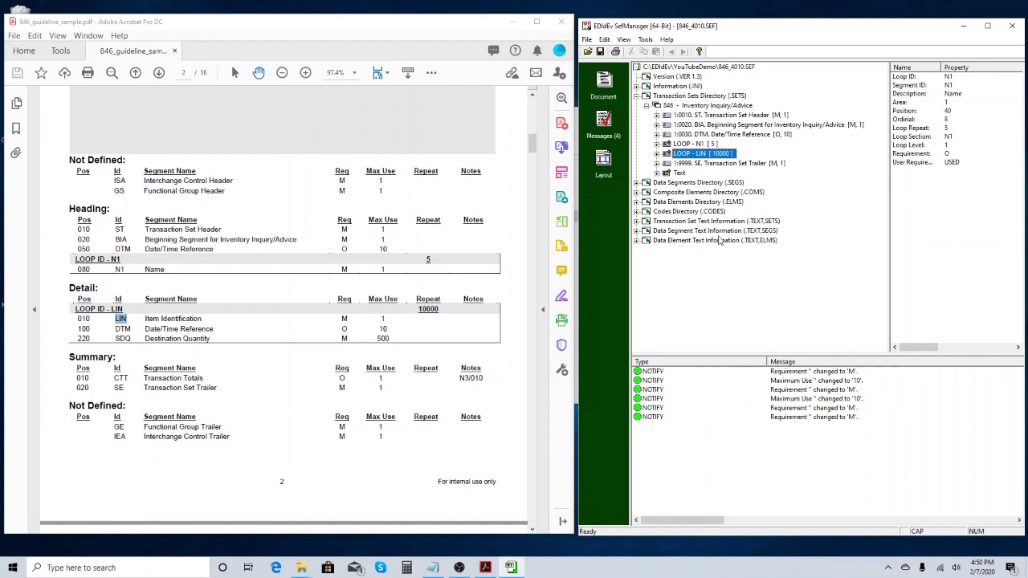
Insert segment DTM after the LIN segment inside loop LIN as optional with a maximum usage of 10
{"action": "left_click", "coordinate": [657, 154]}
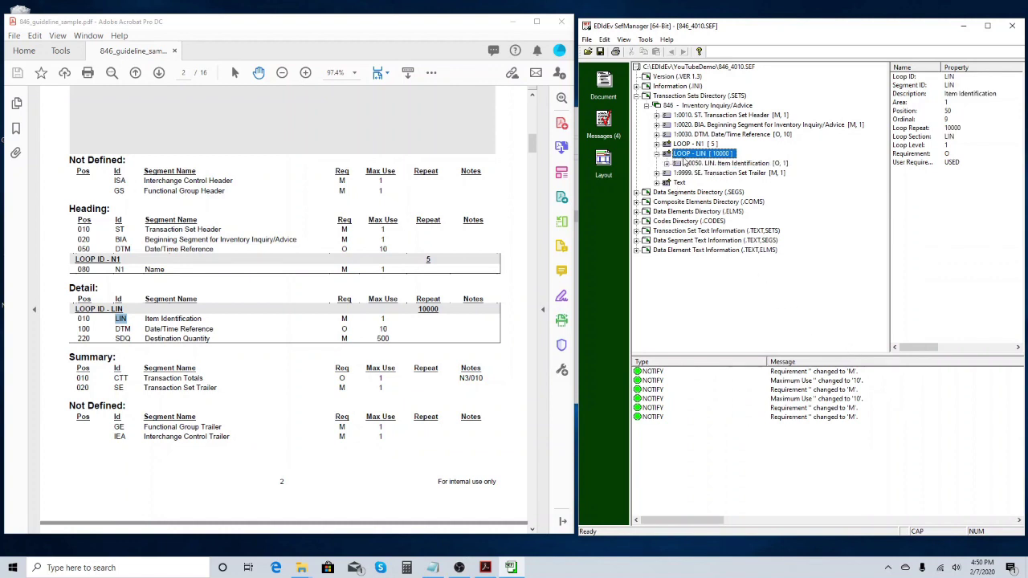
{"action": "left_click", "coordinate": [699, 163]}
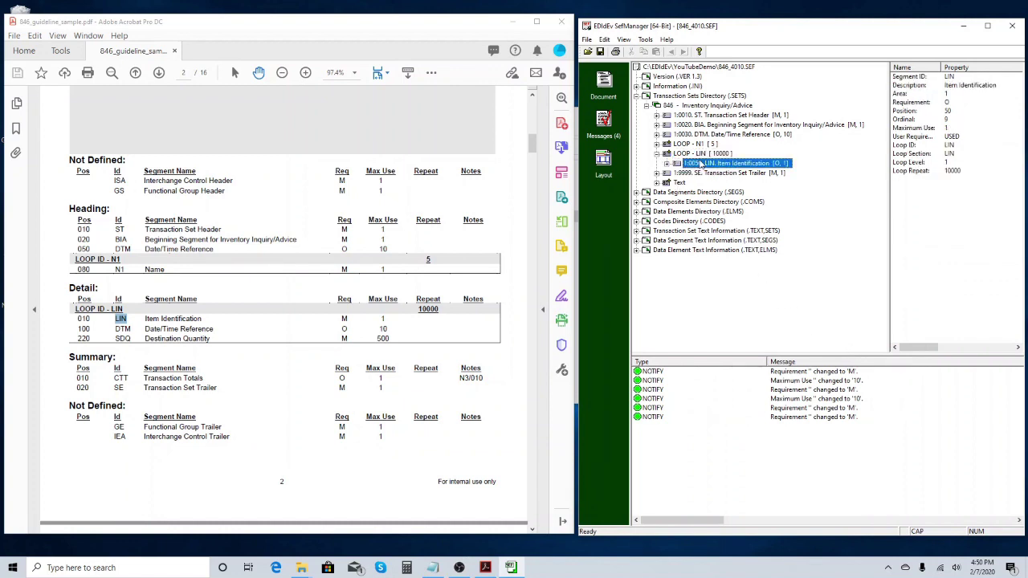
{"action": "double_click", "coordinate": [123, 330]}
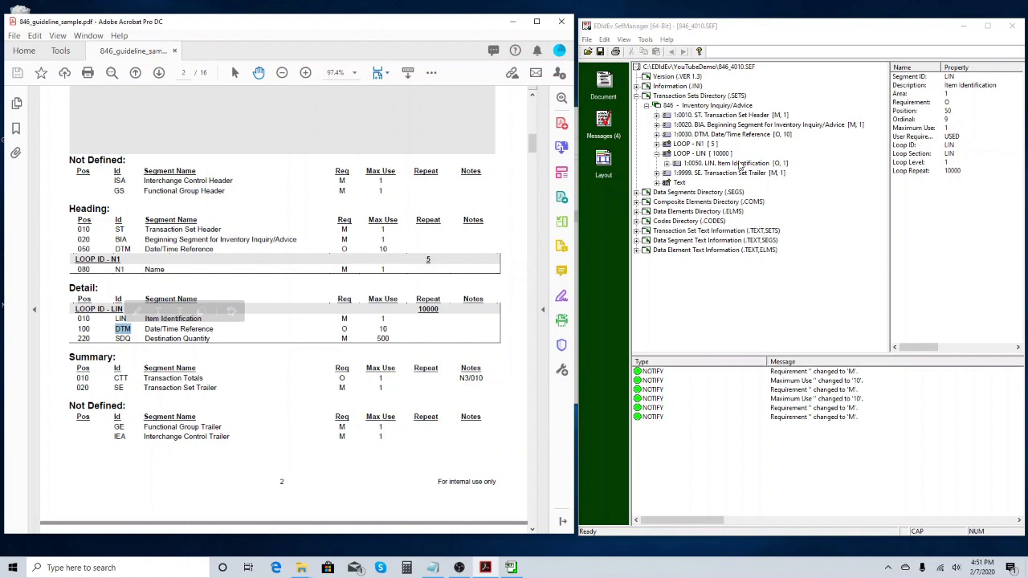
{"action": "left_click", "coordinate": [739, 163]}
{"action": "right_click", "coordinate": [739, 165]}
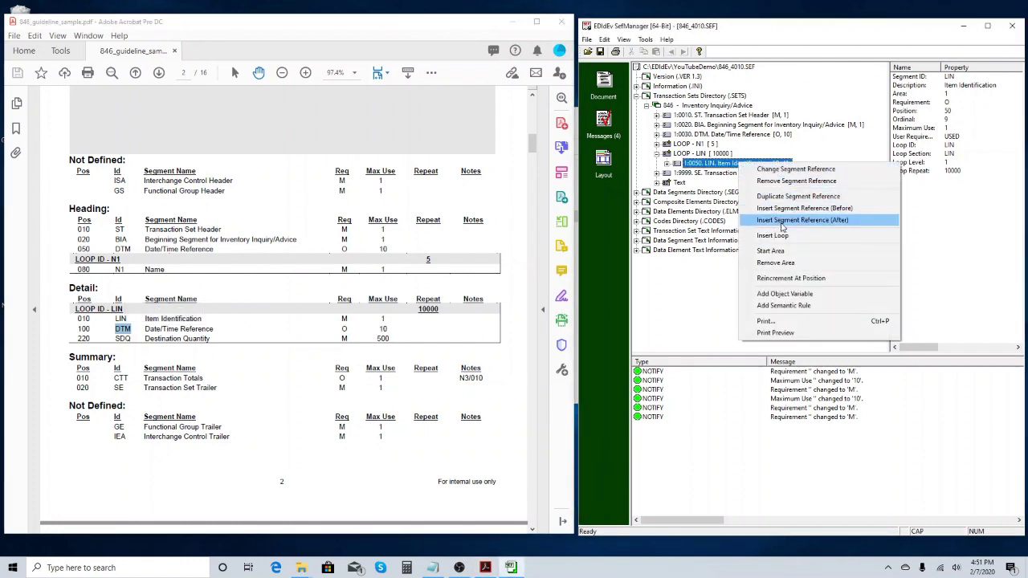
{"action": "left_click", "coordinate": [781, 222]}
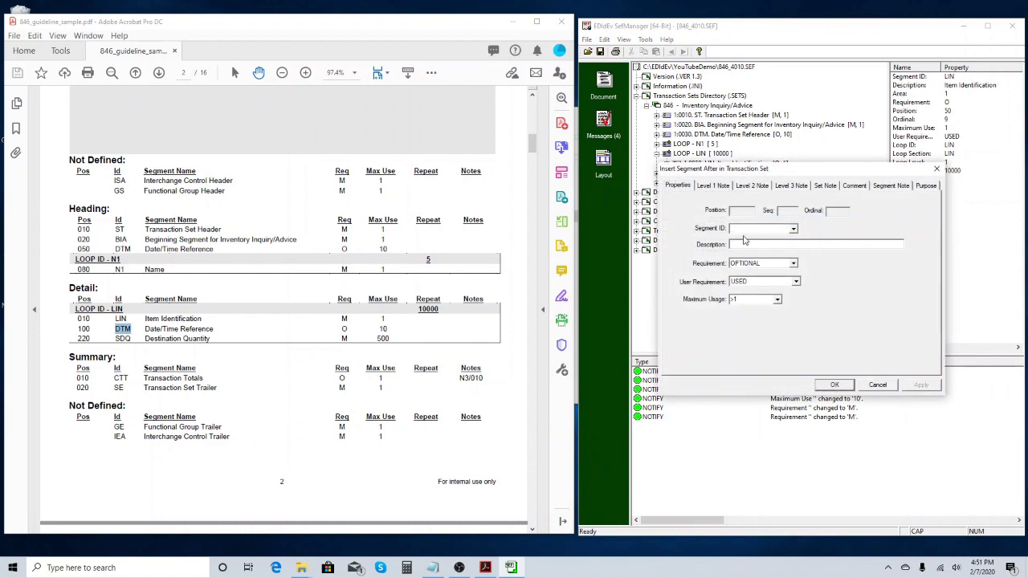
{"action": "type", "text": "DTM"}
{"action": "left_click", "coordinate": [834, 385]}
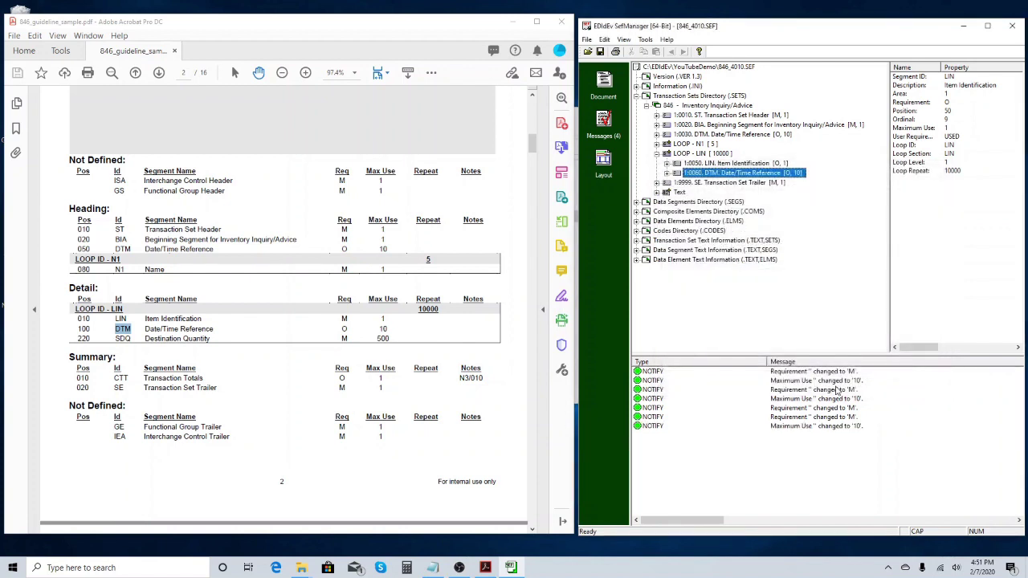
Insert segment SDQ after the DTM segment inside loop LIN with its requirement set to mandatory
{"action": "left_click", "coordinate": [125, 341]}
{"action": "double_click", "coordinate": [123, 338]}
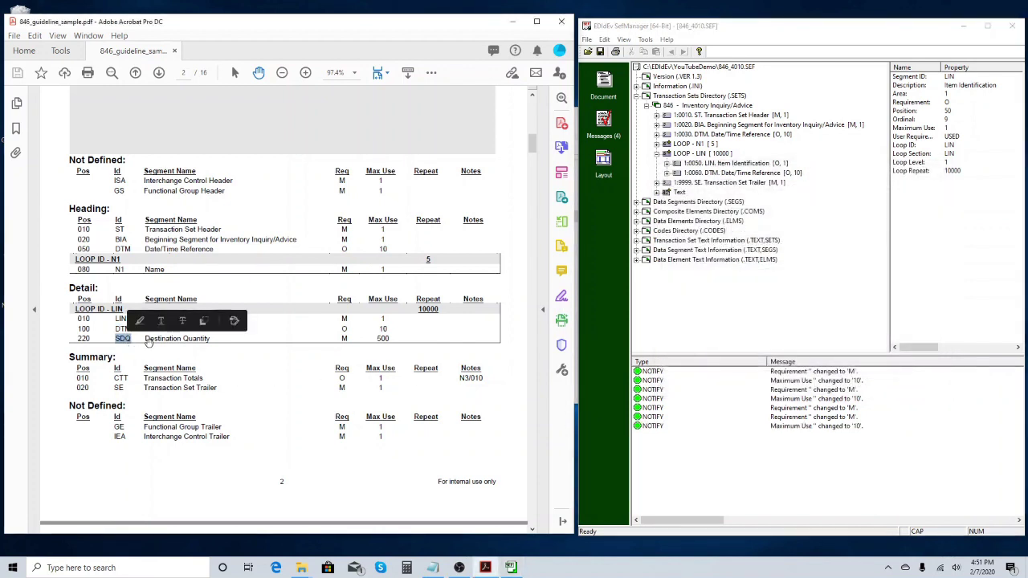
{"action": "left_click", "coordinate": [721, 174]}
{"action": "right_click", "coordinate": [720, 175]}
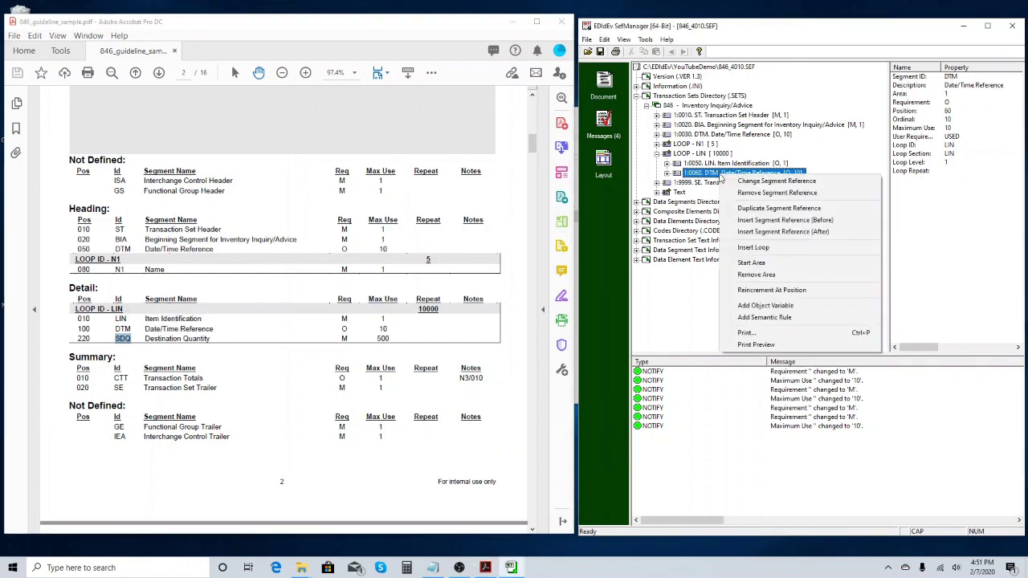
{"action": "left_click", "coordinate": [753, 232]}
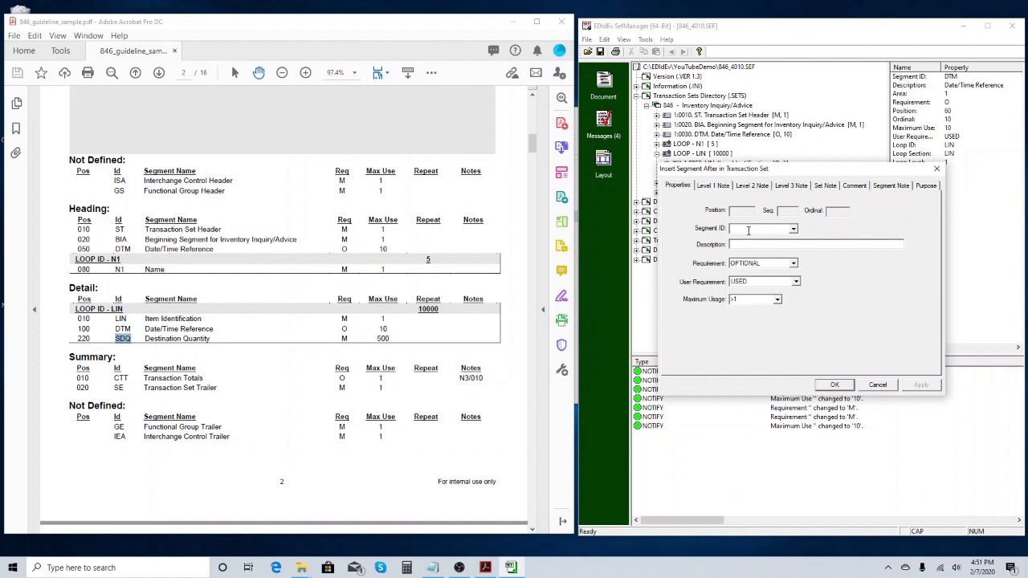
{"action": "type", "text": "SDQ"}
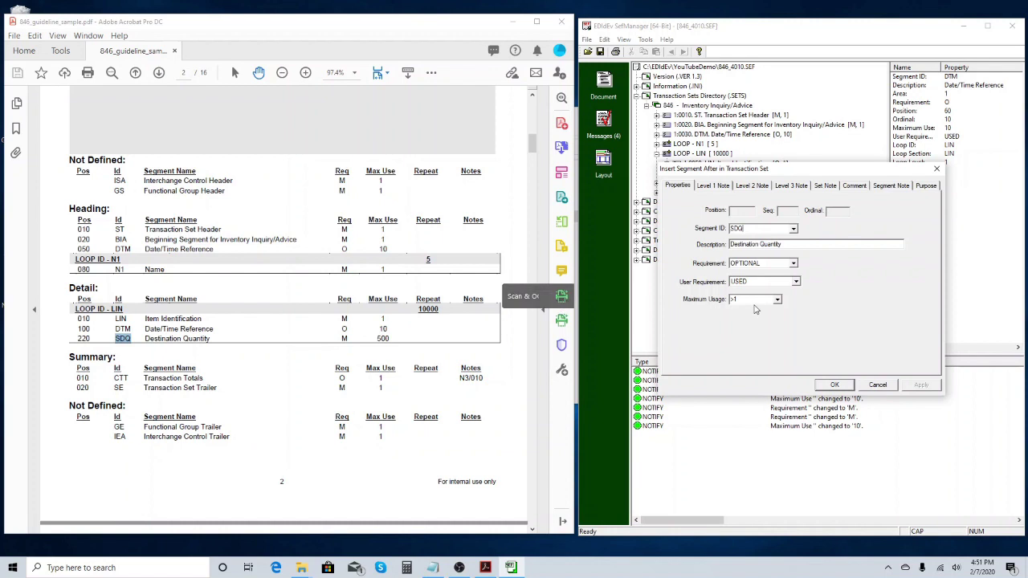
{"action": "left_click", "coordinate": [793, 264]}
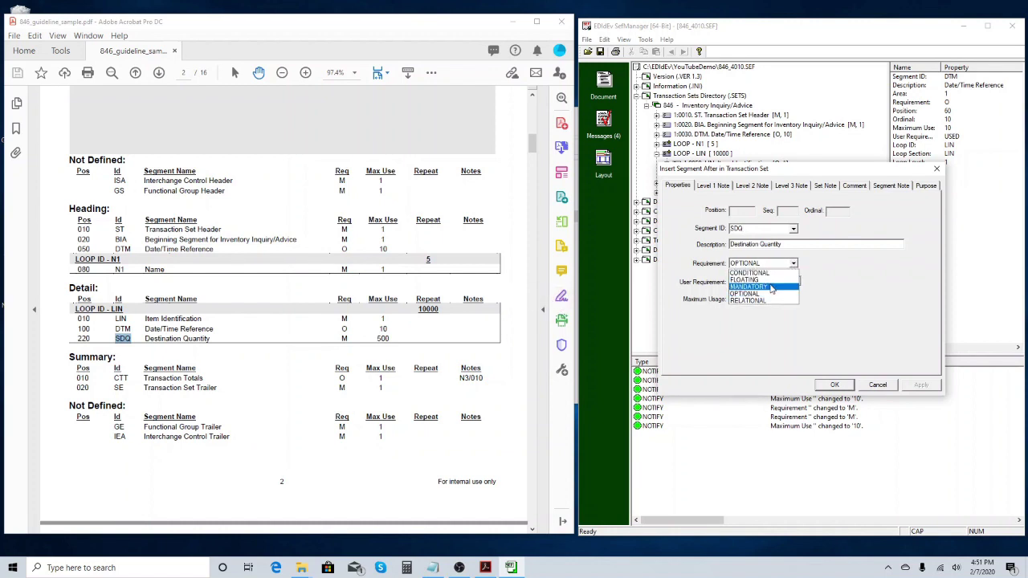
{"action": "left_click", "coordinate": [765, 288]}
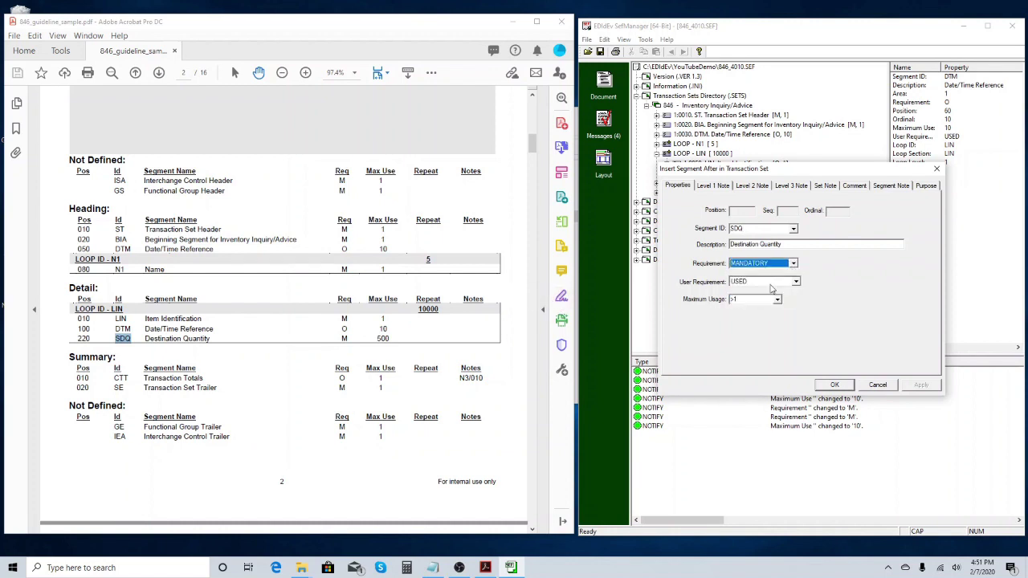
Set the SDQ segment's maximum usage to 500, insert it into the LIN loop, and collapse the loop after reviewing its segments
{"action": "left_click", "coordinate": [757, 303]}
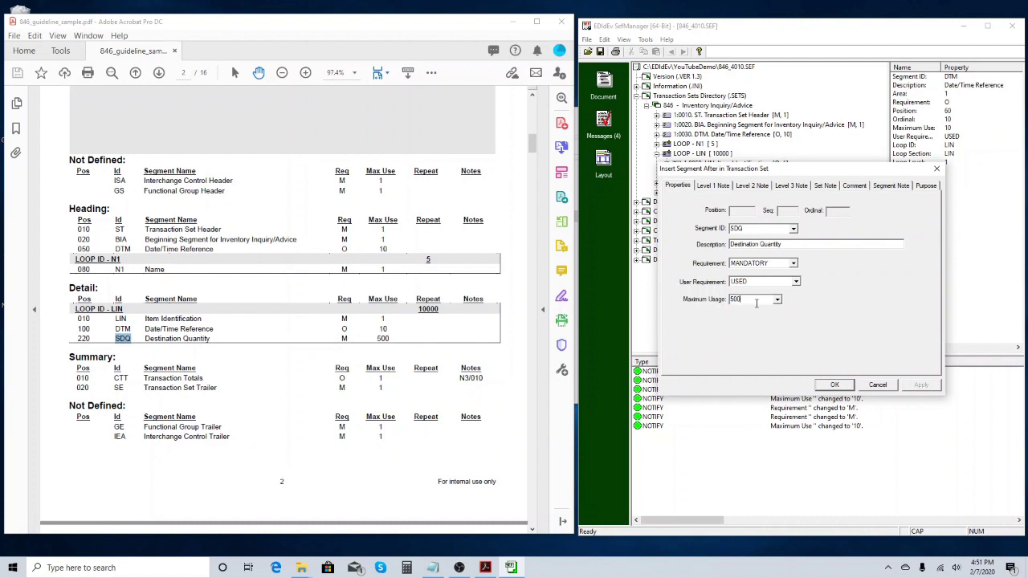
{"action": "left_click", "coordinate": [831, 385]}
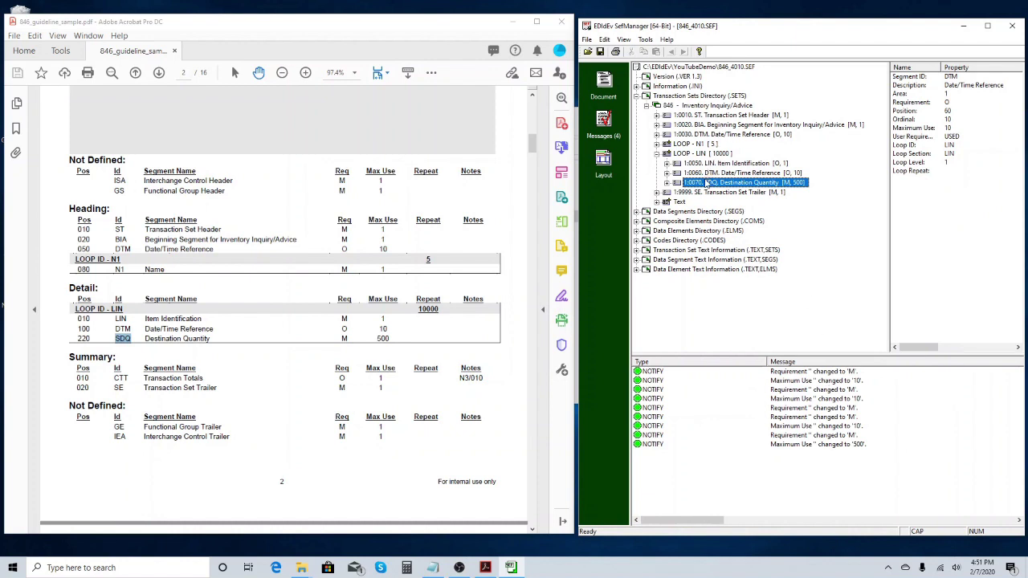
{"action": "left_click", "coordinate": [707, 173]}
{"action": "left_click", "coordinate": [709, 165]}
{"action": "left_click", "coordinate": [710, 172]}
{"action": "left_click", "coordinate": [710, 183]}
{"action": "left_click", "coordinate": [700, 154]}
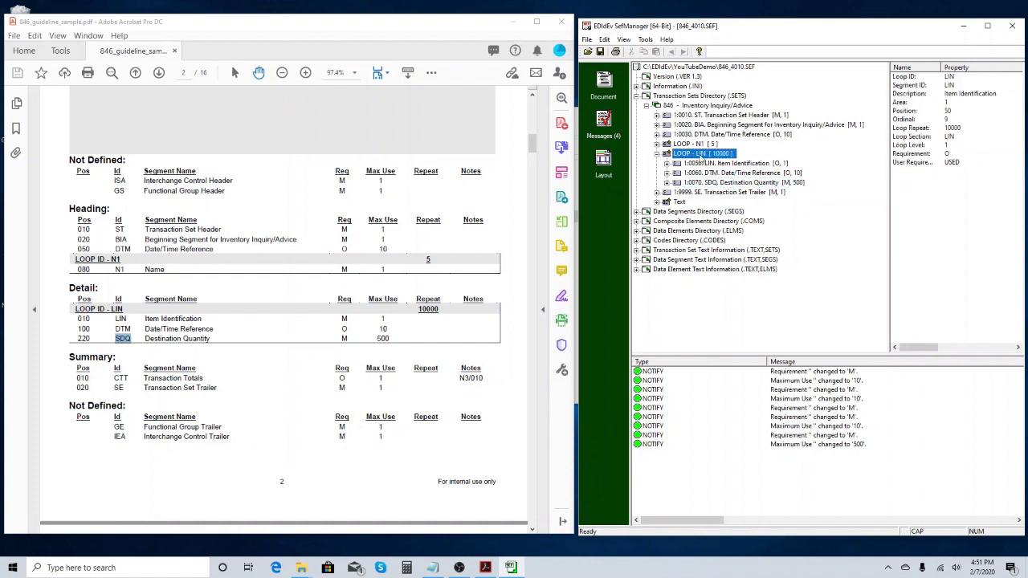
{"action": "double_click", "coordinate": [701, 155]}
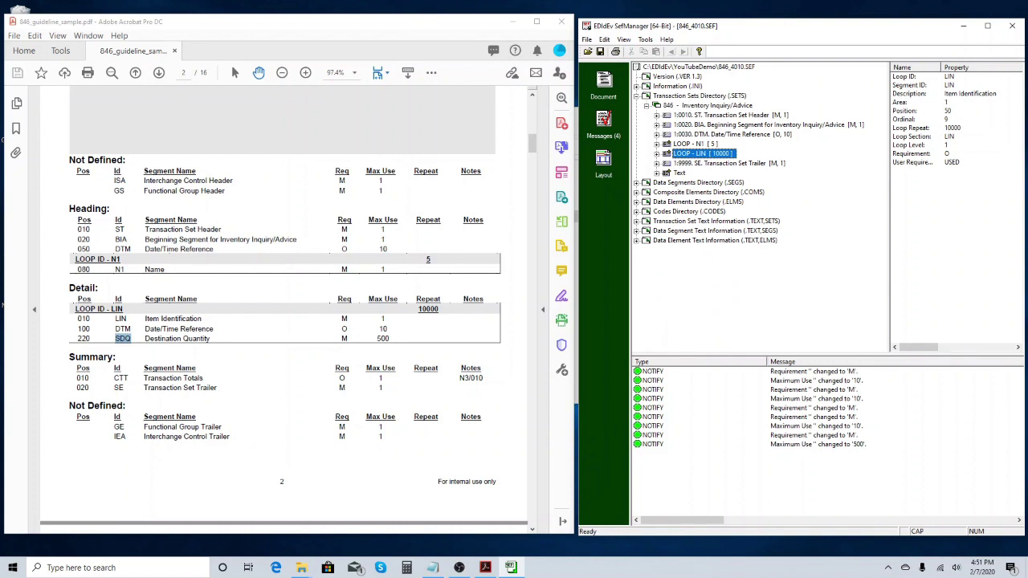
Insert the optional CTT (Transaction Totals) segment after the LIN loop with a maximum usage of 1
{"action": "left_click", "coordinate": [243, 376]}
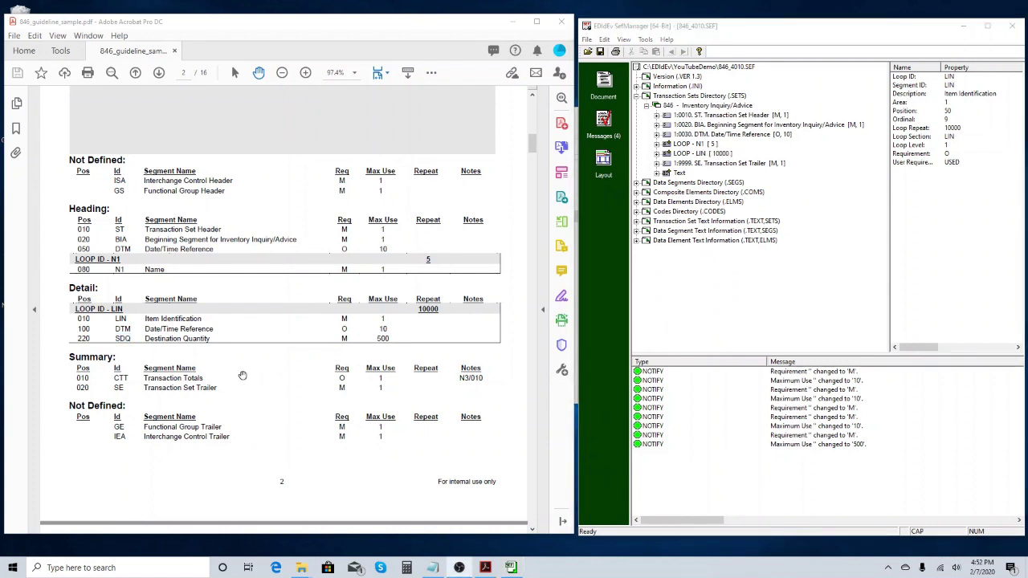
{"action": "double_click", "coordinate": [121, 377]}
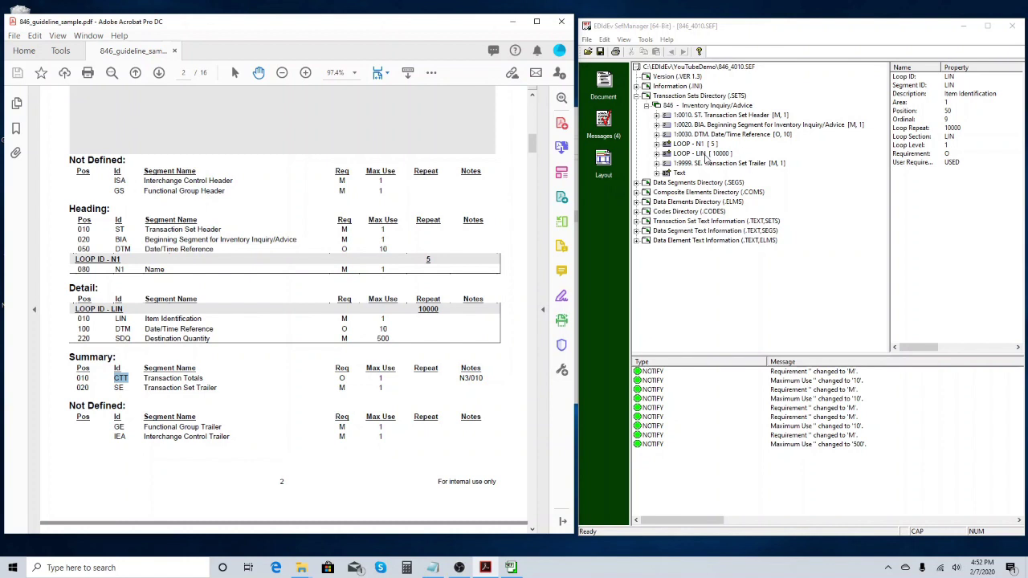
{"action": "left_click", "coordinate": [705, 155]}
{"action": "right_click", "coordinate": [706, 158]}
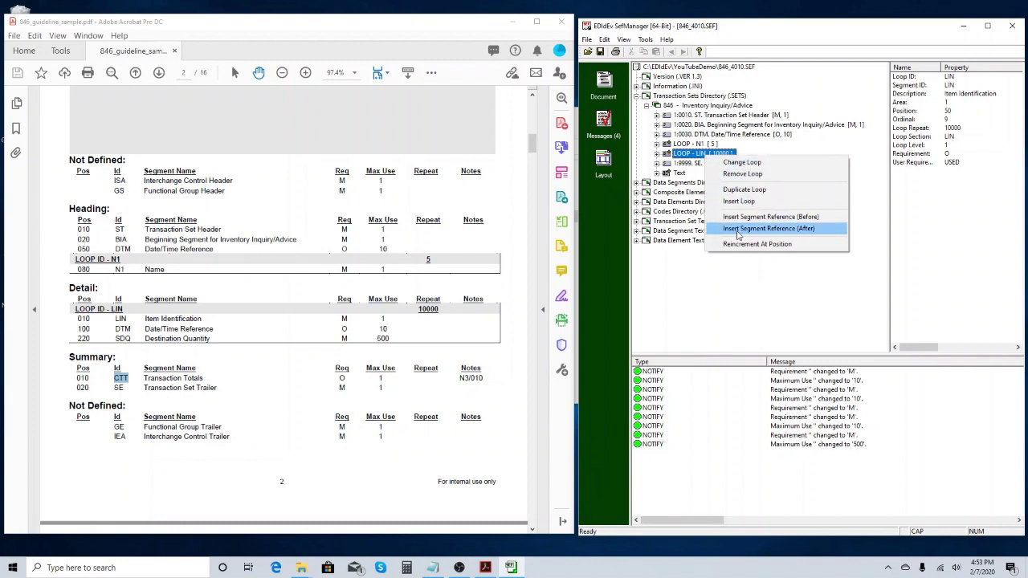
{"action": "left_click", "coordinate": [737, 229]}
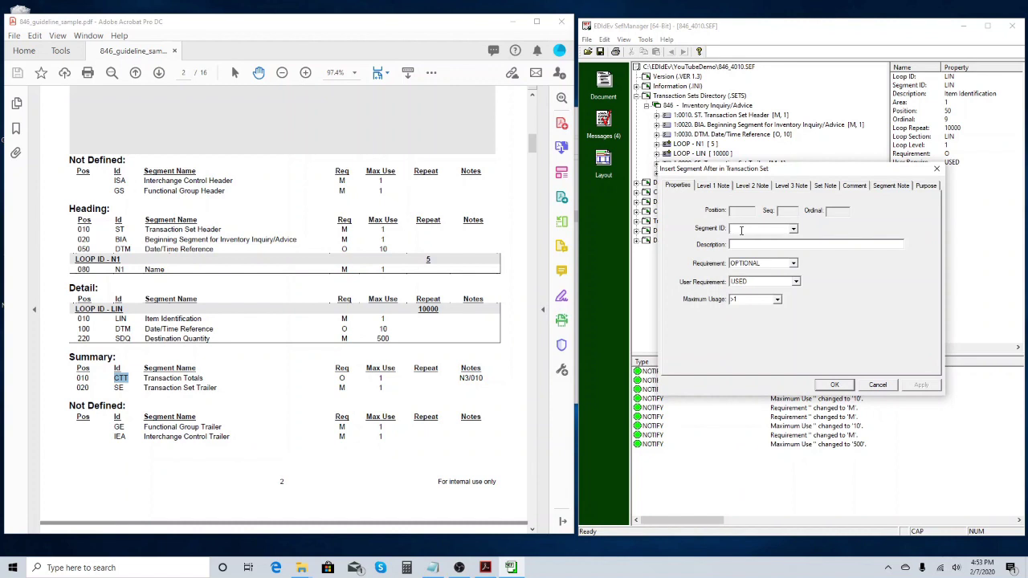
{"action": "type", "text": "CTT"}
{"action": "left_click", "coordinate": [835, 387]}
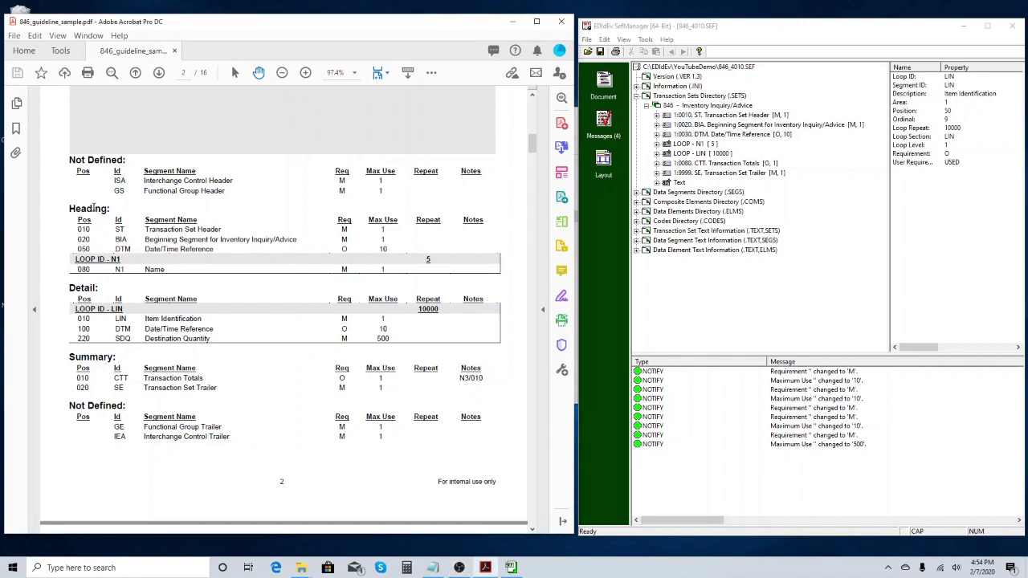
Examine which segments belong to the Heading, Detail and Summary sections in the 846 guideline PDF
{"action": "double_click", "coordinate": [94, 208]}
{"action": "left_click", "coordinate": [85, 290]}
{"action": "double_click", "coordinate": [84, 289]}
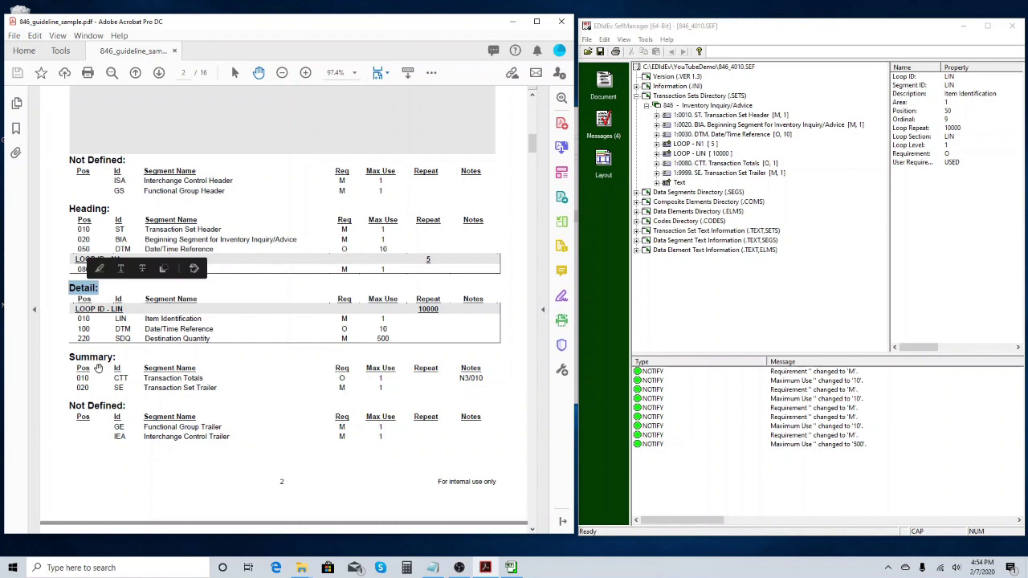
{"action": "double_click", "coordinate": [98, 359]}
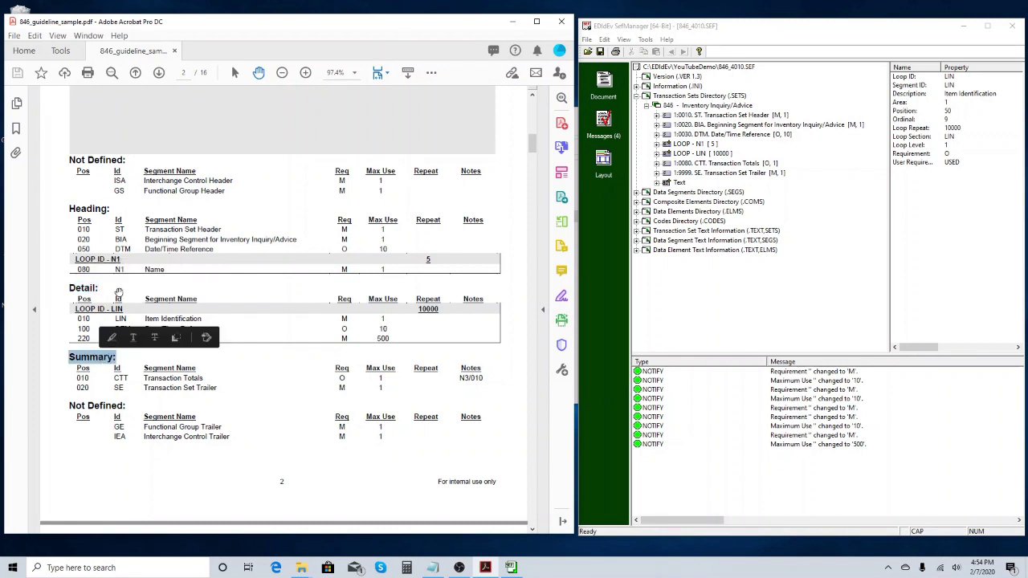
{"action": "double_click", "coordinate": [120, 230]}
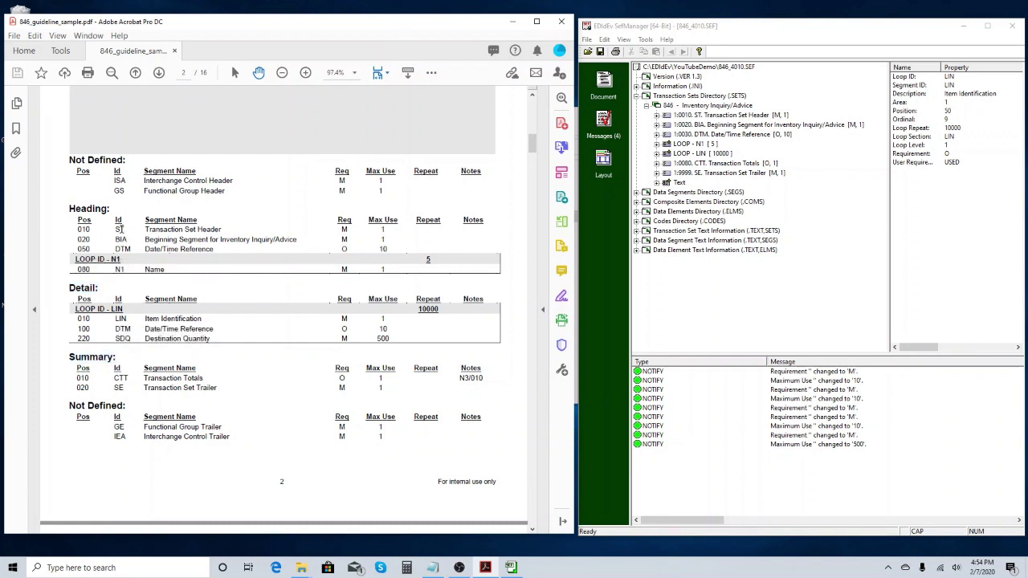
{"action": "double_click", "coordinate": [119, 269]}
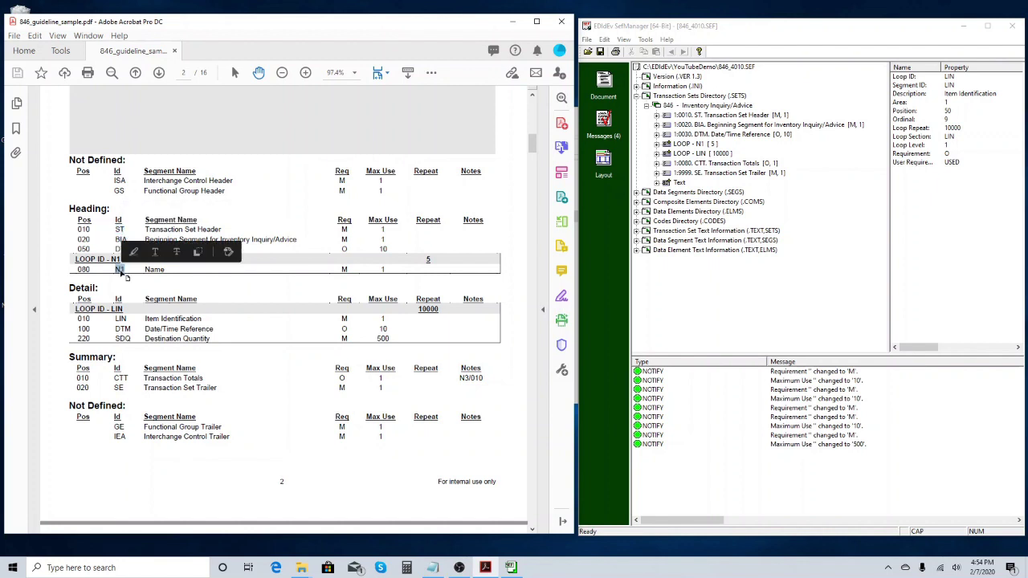
{"action": "double_click", "coordinate": [100, 210]}
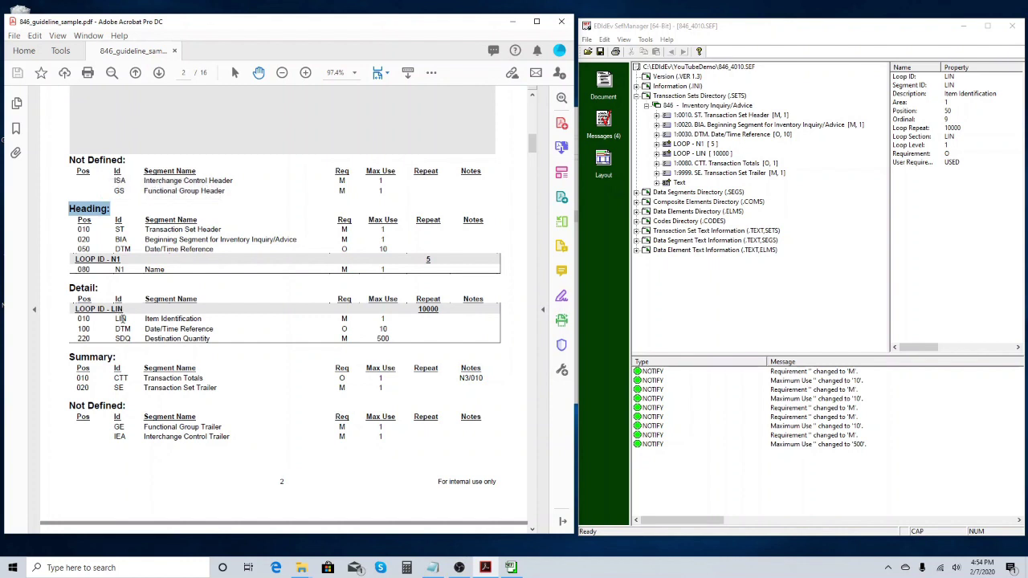
{"action": "double_click", "coordinate": [121, 319]}
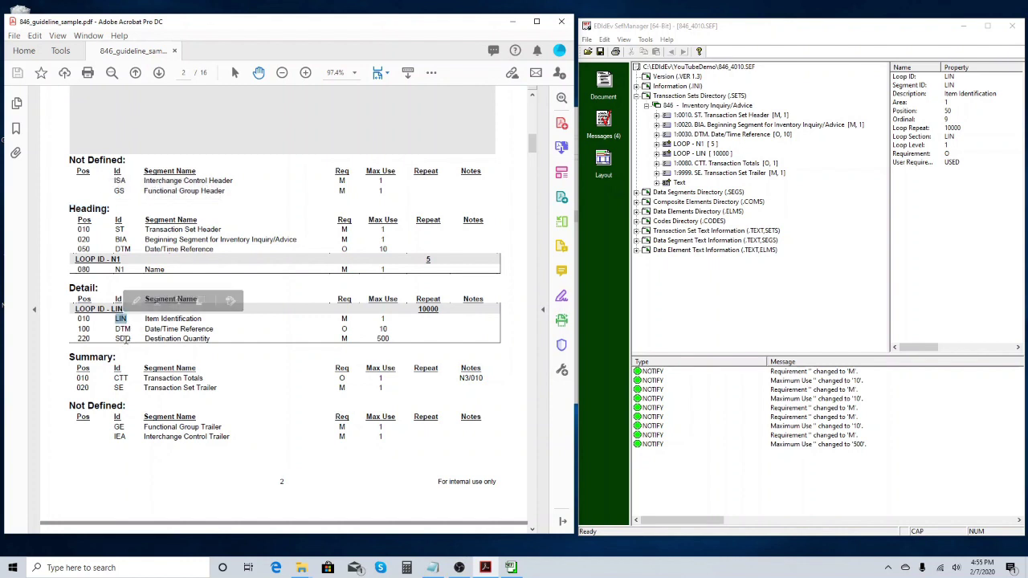
{"action": "double_click", "coordinate": [84, 289]}
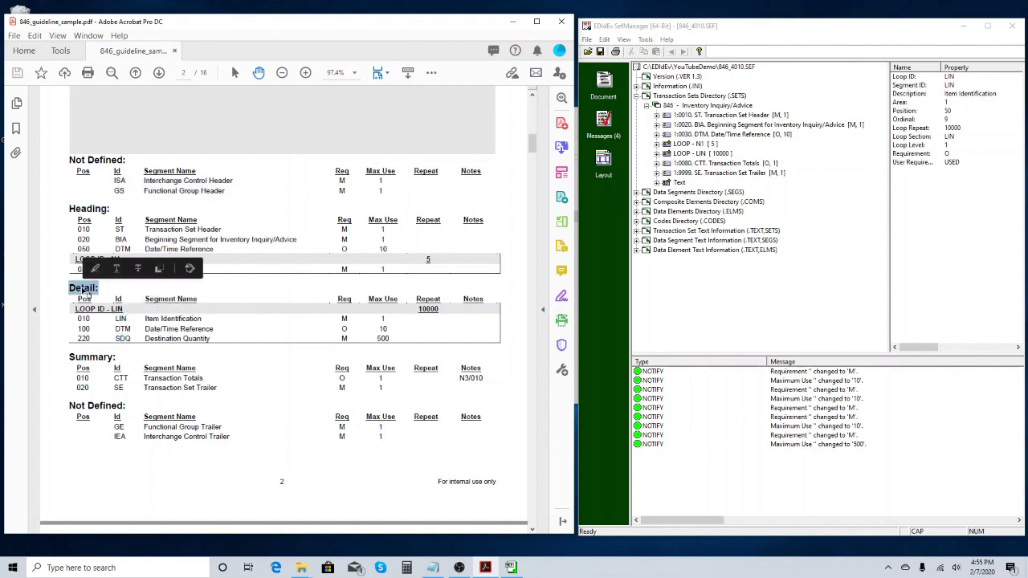
{"action": "left_click", "coordinate": [102, 358]}
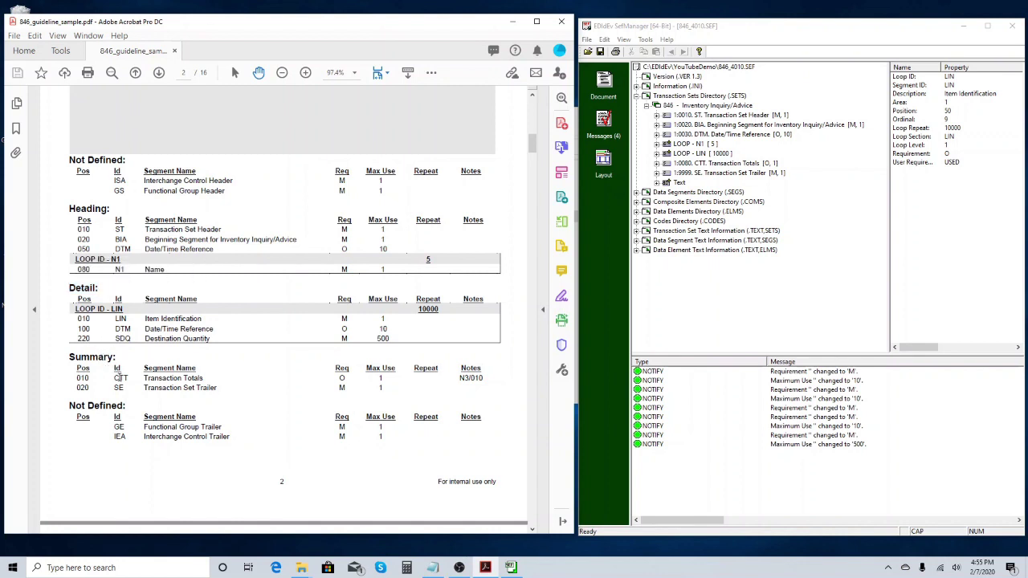
{"action": "double_click", "coordinate": [119, 377]}
{"action": "double_click", "coordinate": [120, 389]}
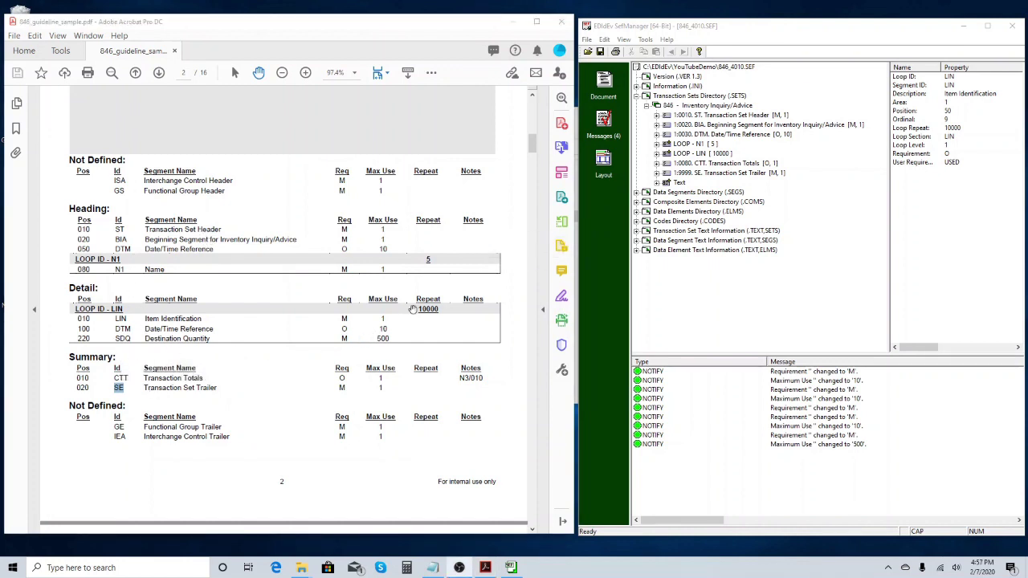
Check the Area property of the LIN loop's segments and the CTT segment in the 846 transaction set
{"action": "left_click", "coordinate": [901, 104]}
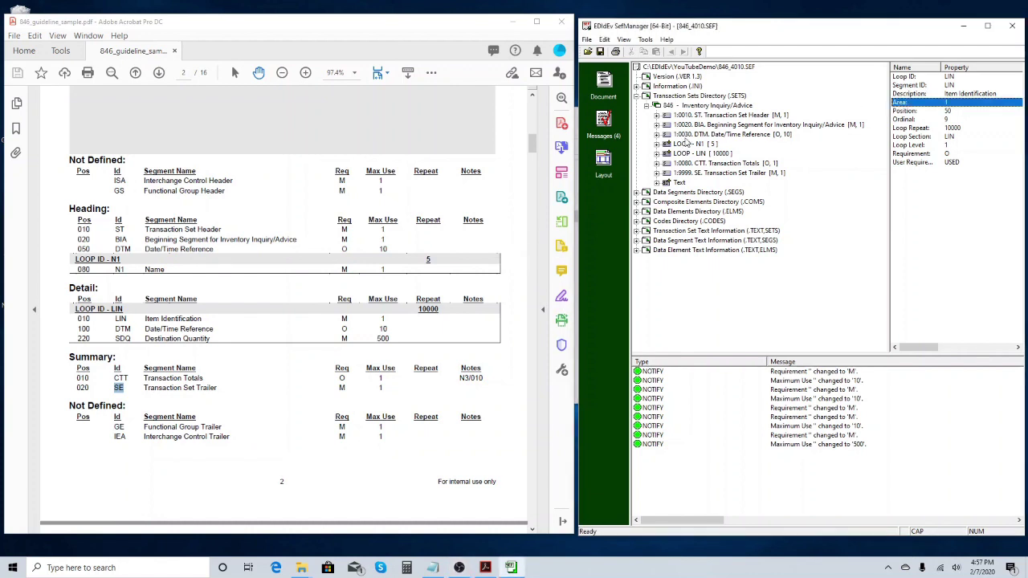
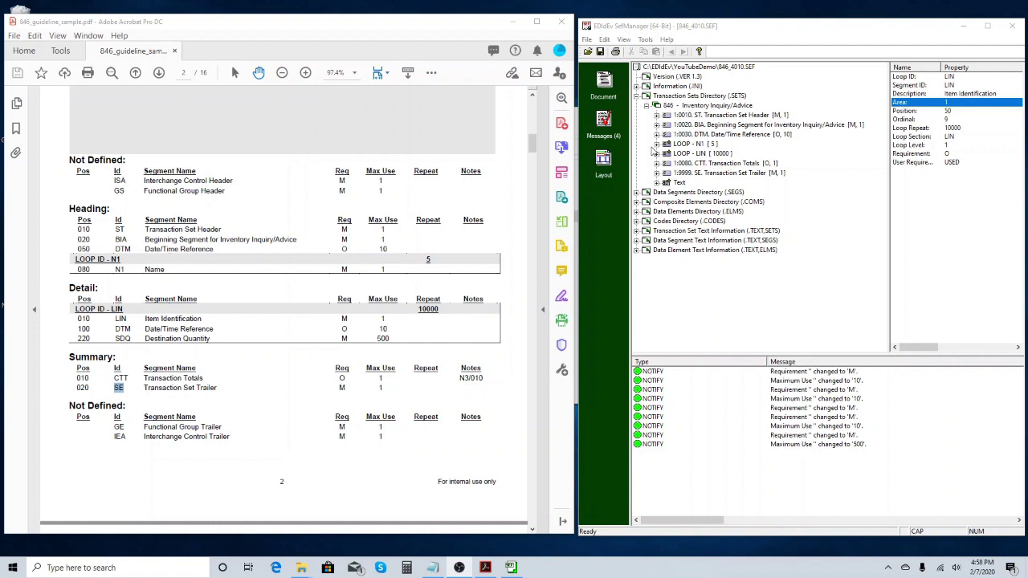
{"action": "left_click", "coordinate": [657, 145]}
{"action": "left_click", "coordinate": [700, 154]}
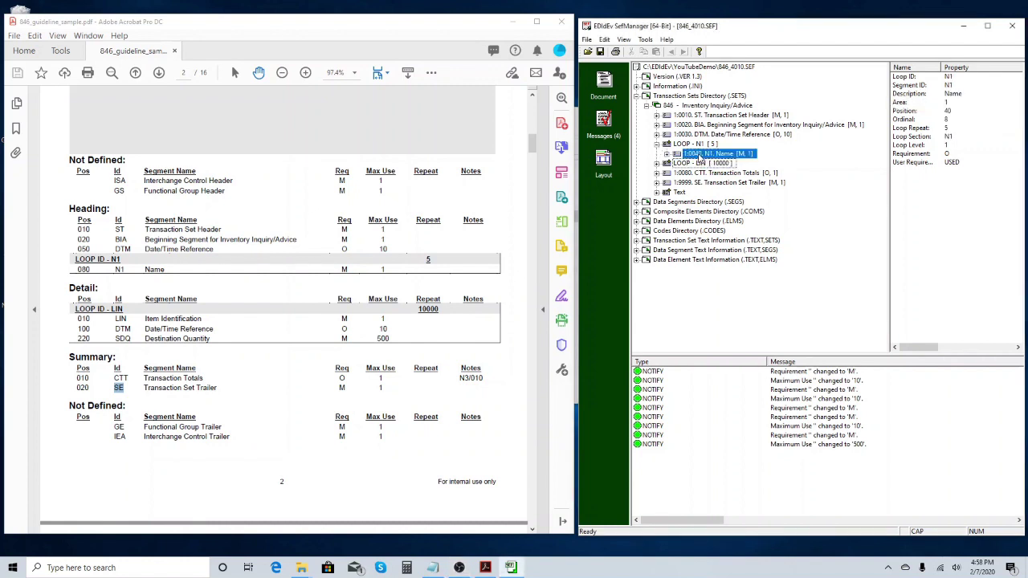
{"action": "left_click", "coordinate": [656, 163]}
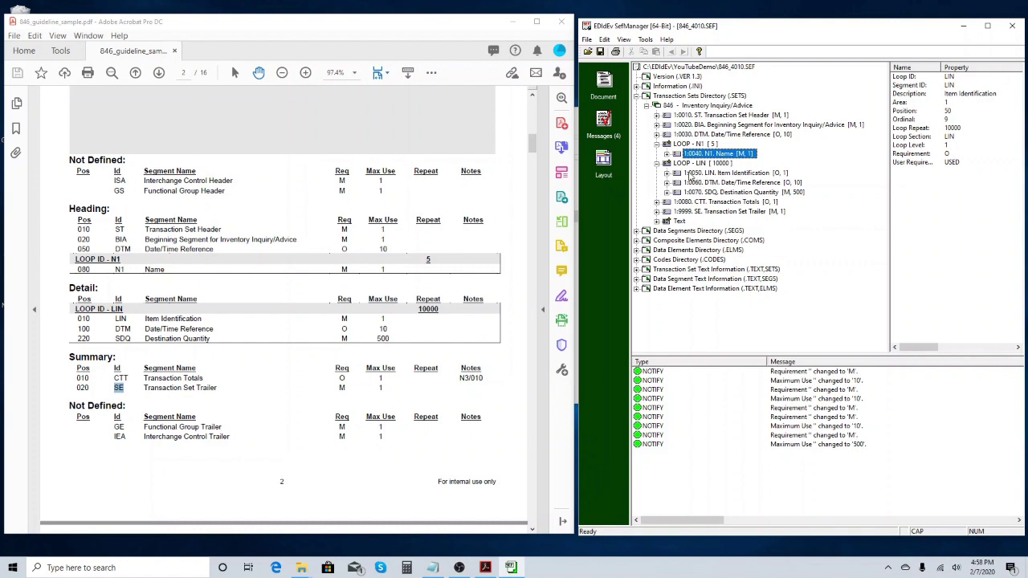
{"action": "left_click", "coordinate": [692, 175]}
{"action": "left_click", "coordinate": [901, 94]}
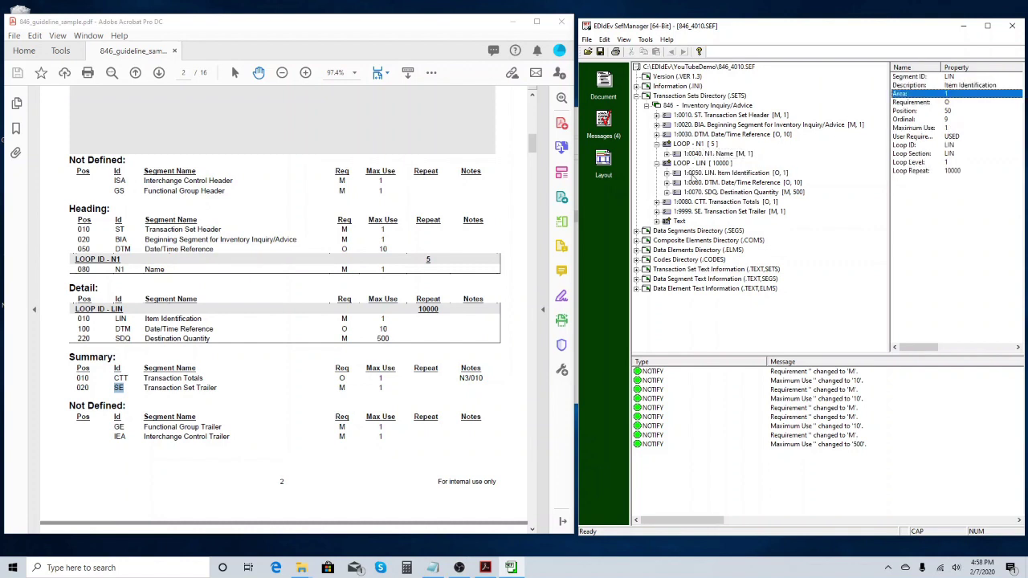
{"action": "left_click", "coordinate": [689, 174]}
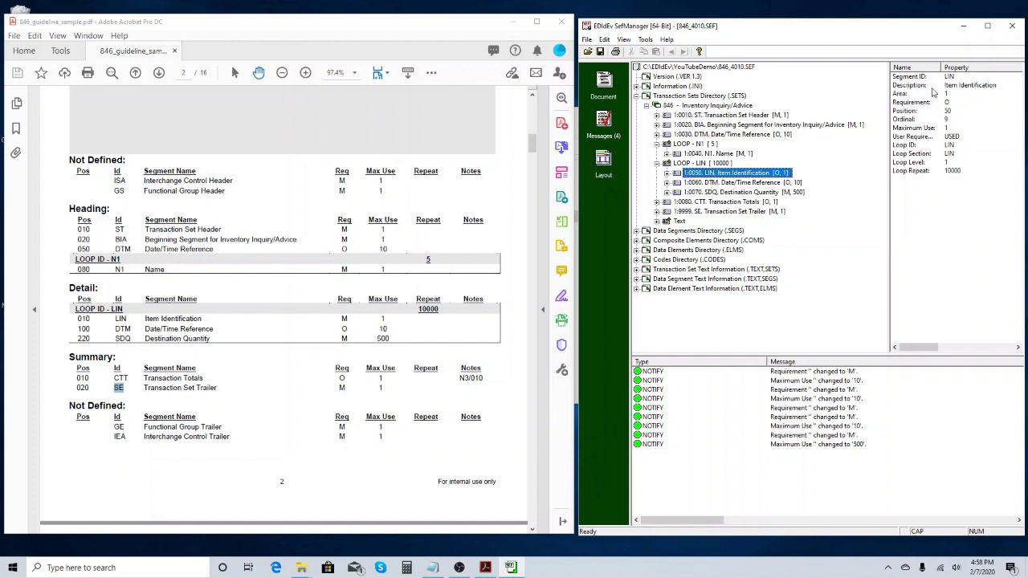
{"action": "left_click", "coordinate": [924, 95]}
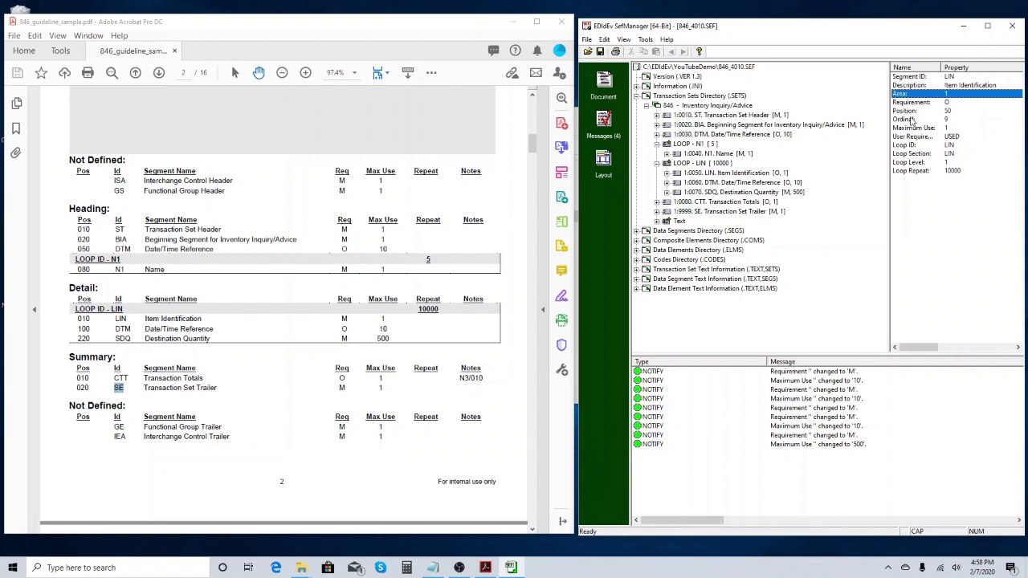
{"action": "left_click", "coordinate": [710, 203]}
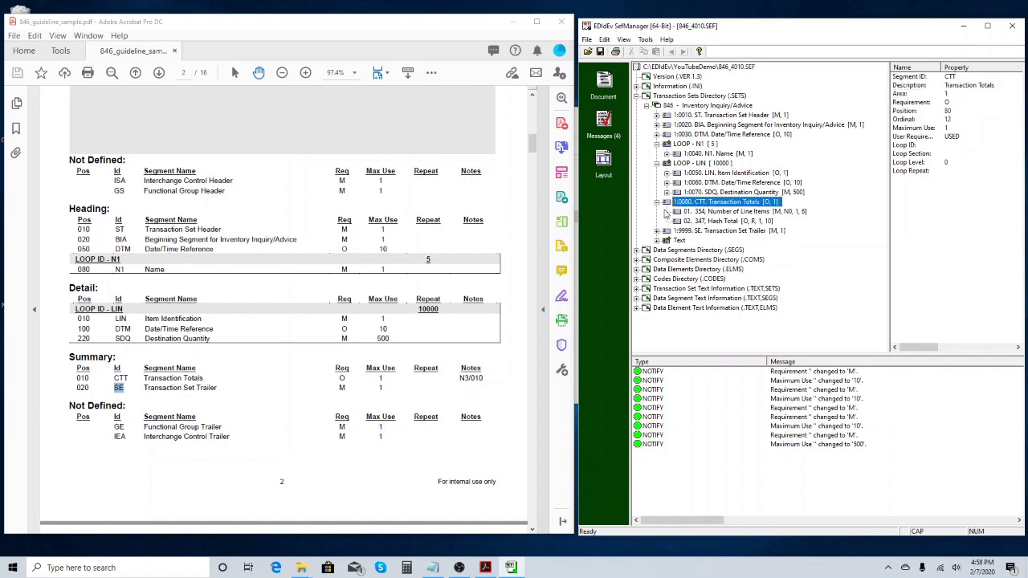
{"action": "left_click", "coordinate": [656, 163]}
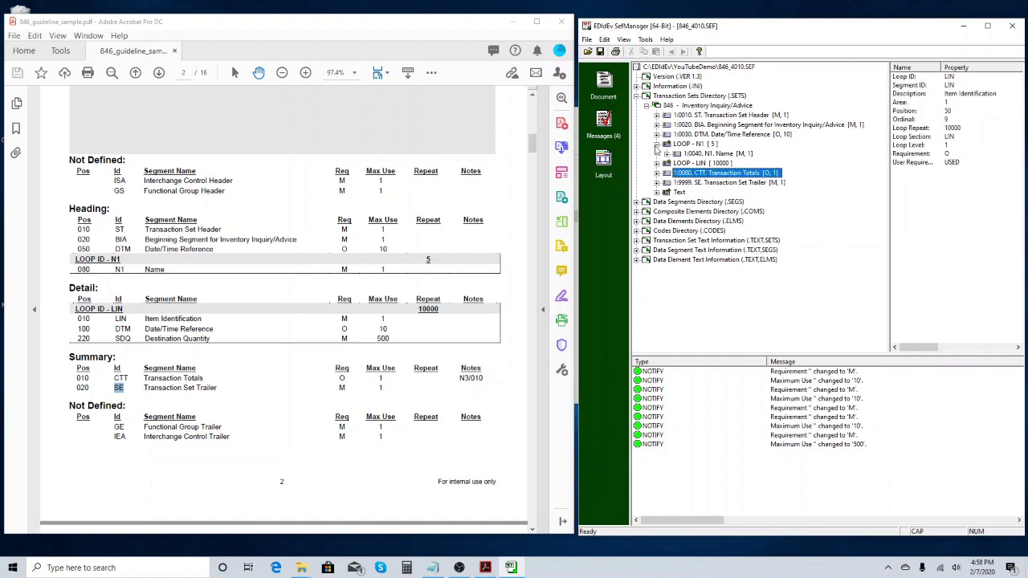
{"action": "left_click", "coordinate": [656, 145]}
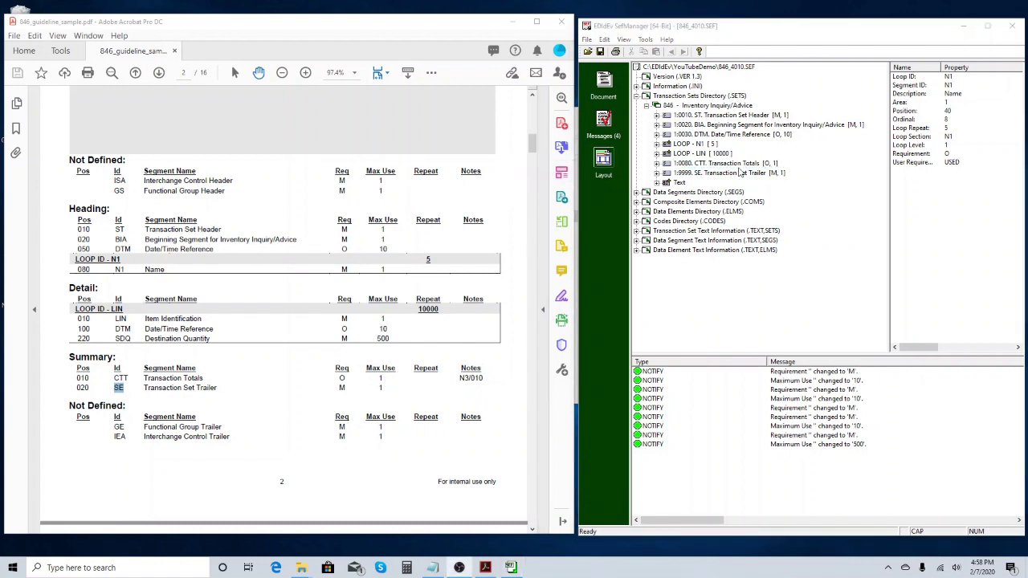
Start a new area at the LIN (Item Identification) segment in the LIN loop and check its Area property
{"action": "double_click", "coordinate": [707, 153]}
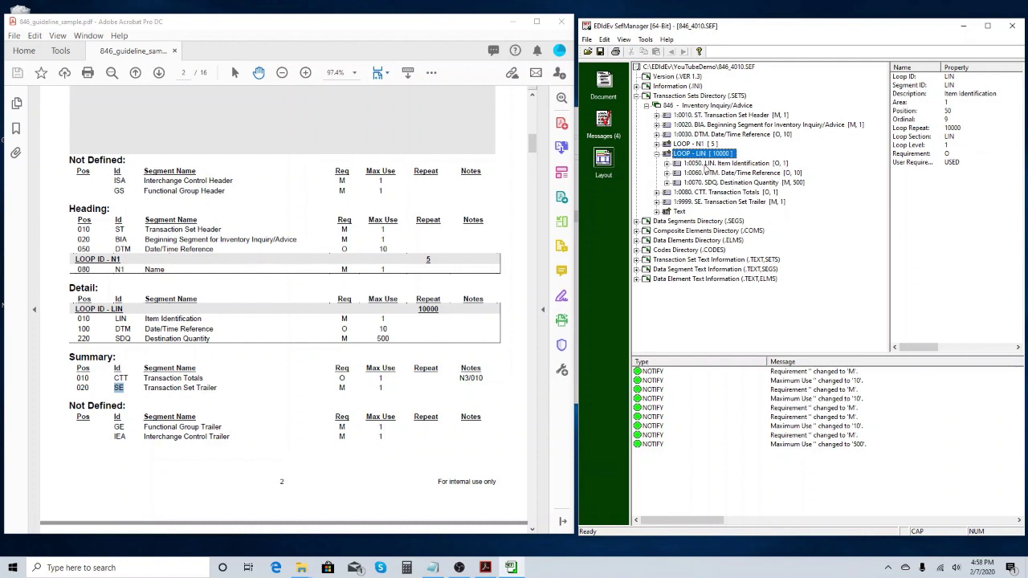
{"action": "left_click", "coordinate": [706, 164]}
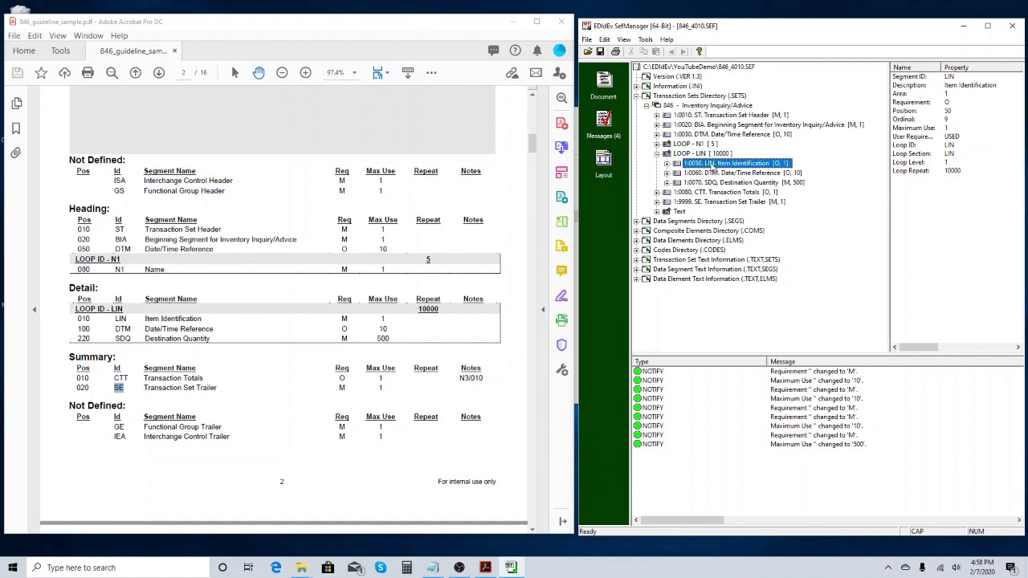
{"action": "right_click", "coordinate": [712, 164]}
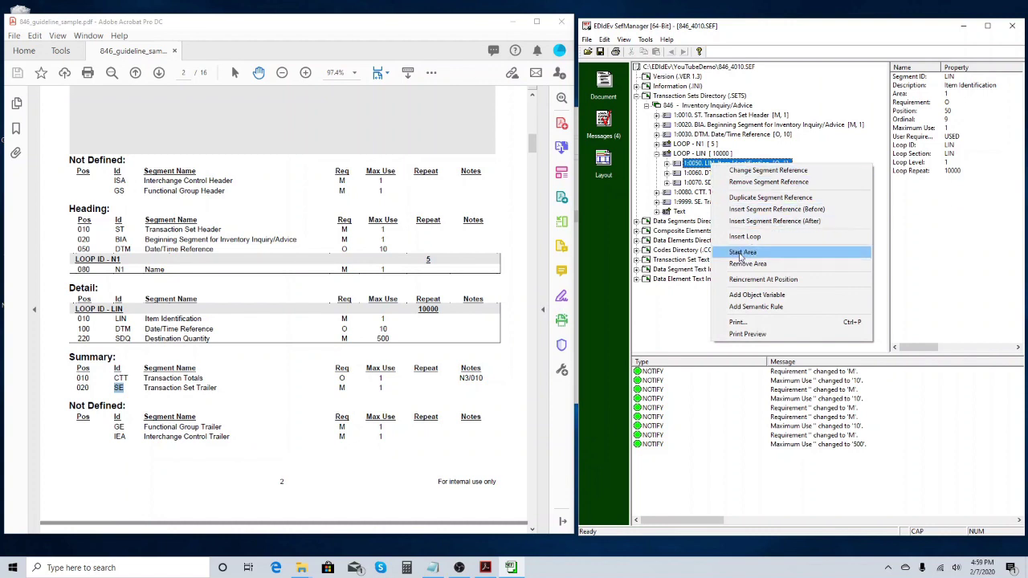
{"action": "left_click", "coordinate": [740, 254]}
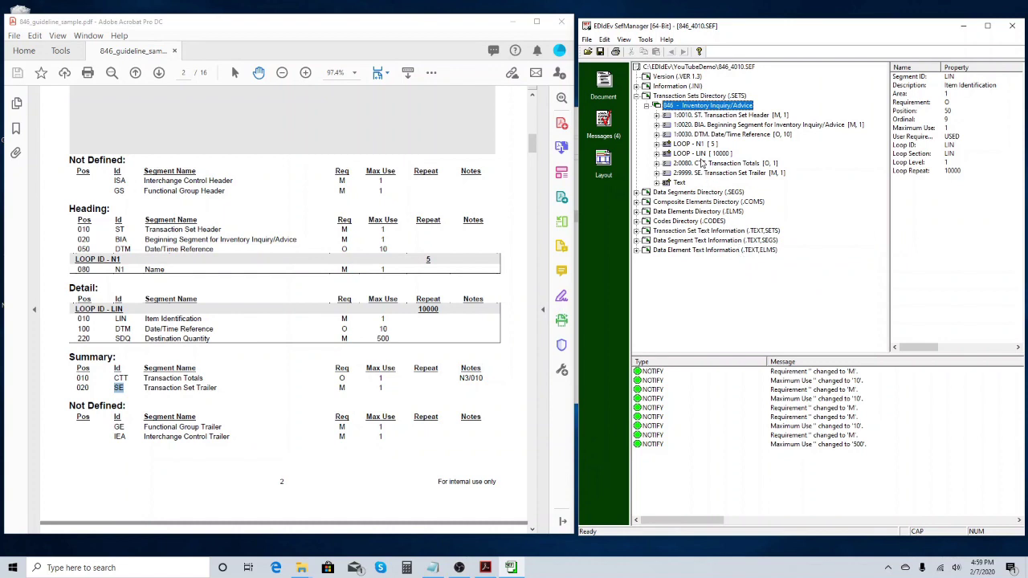
{"action": "double_click", "coordinate": [701, 154]}
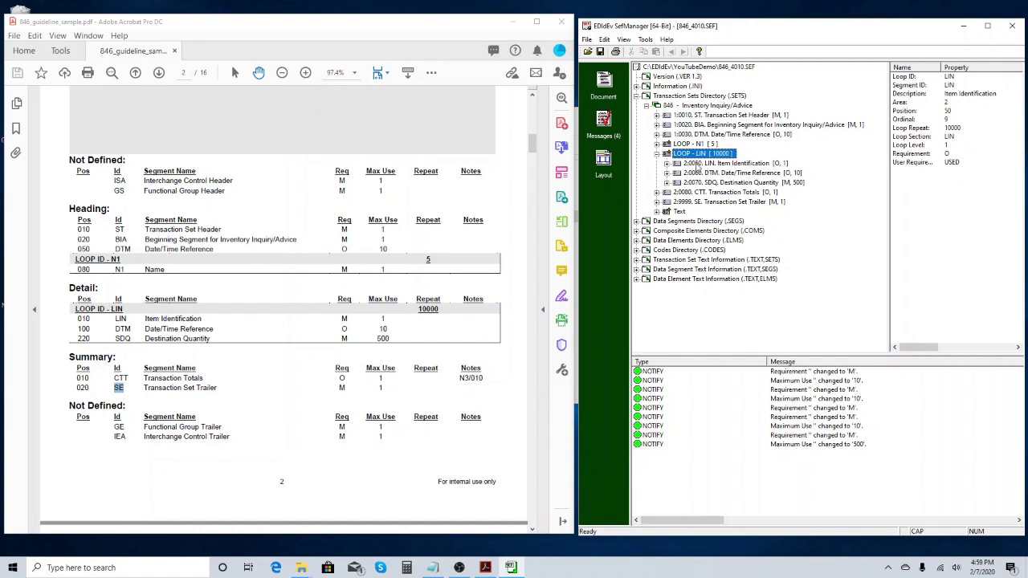
{"action": "left_click", "coordinate": [688, 164]}
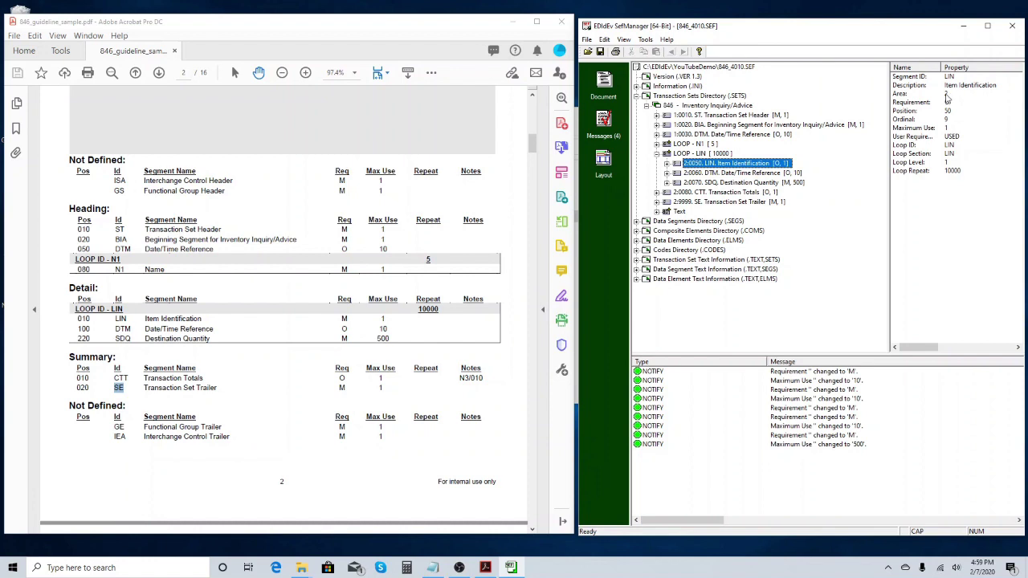
{"action": "left_click", "coordinate": [947, 96]}
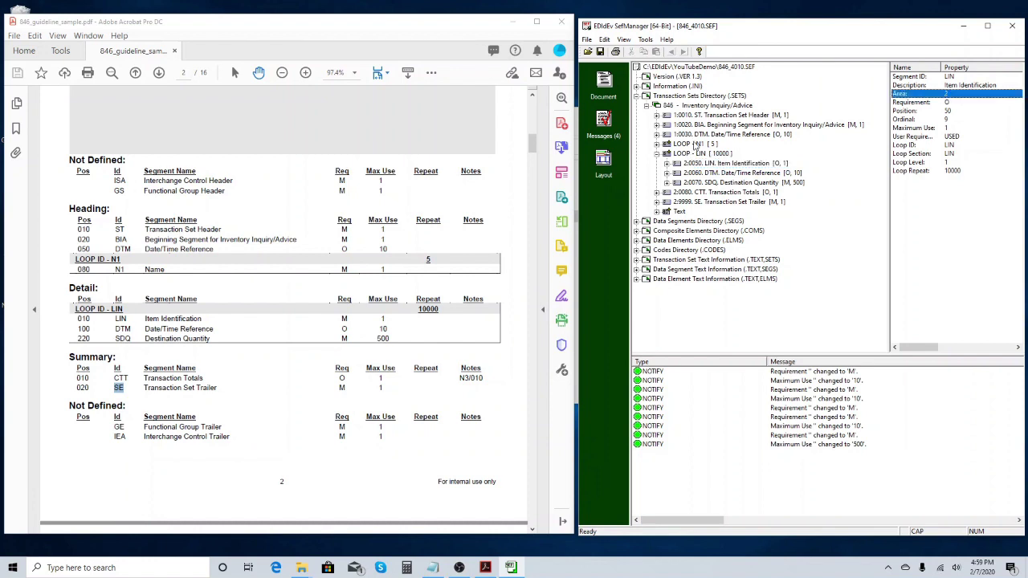
Check the Area property of the N1 (Name) segment in the N1 loop and the LIN (Item Identification) segment in the LIN loop
{"action": "double_click", "coordinate": [695, 145]}
{"action": "left_click", "coordinate": [706, 154]}
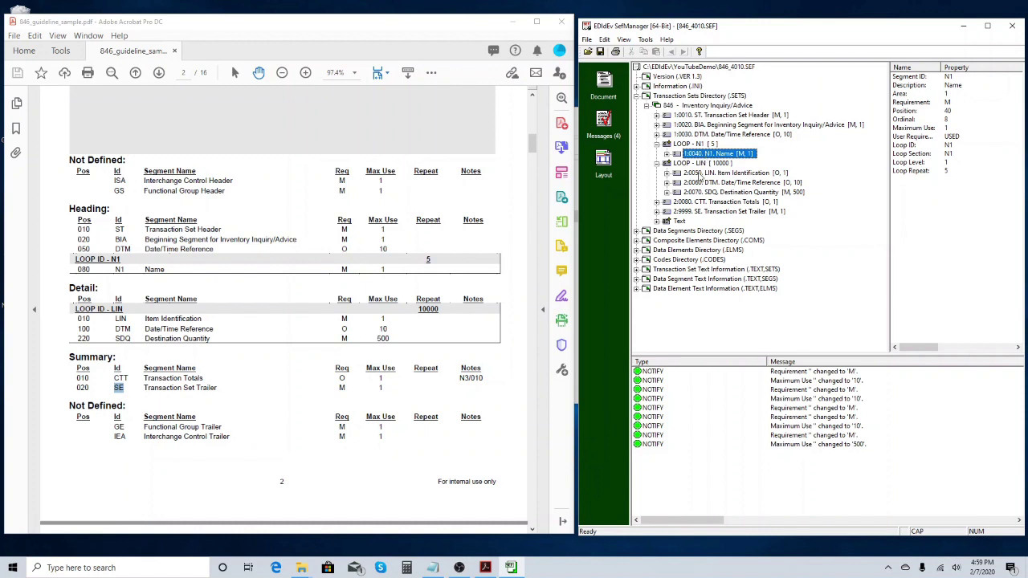
{"action": "left_click", "coordinate": [701, 174]}
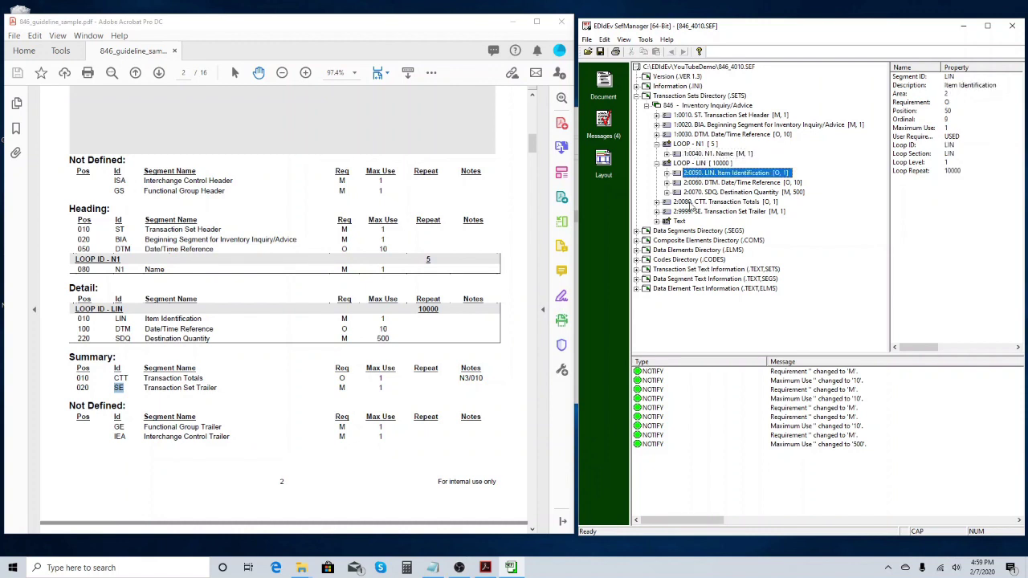
Start a new area at the CTT (Transaction Totals) segment, check its Area property, and save the SEF file
{"action": "left_click", "coordinate": [689, 202]}
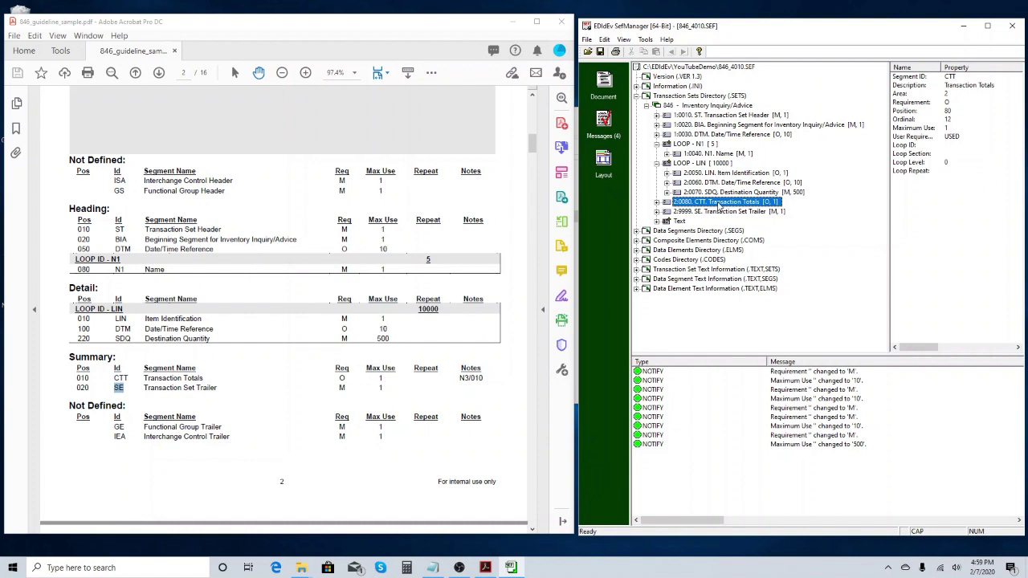
{"action": "right_click", "coordinate": [717, 204]}
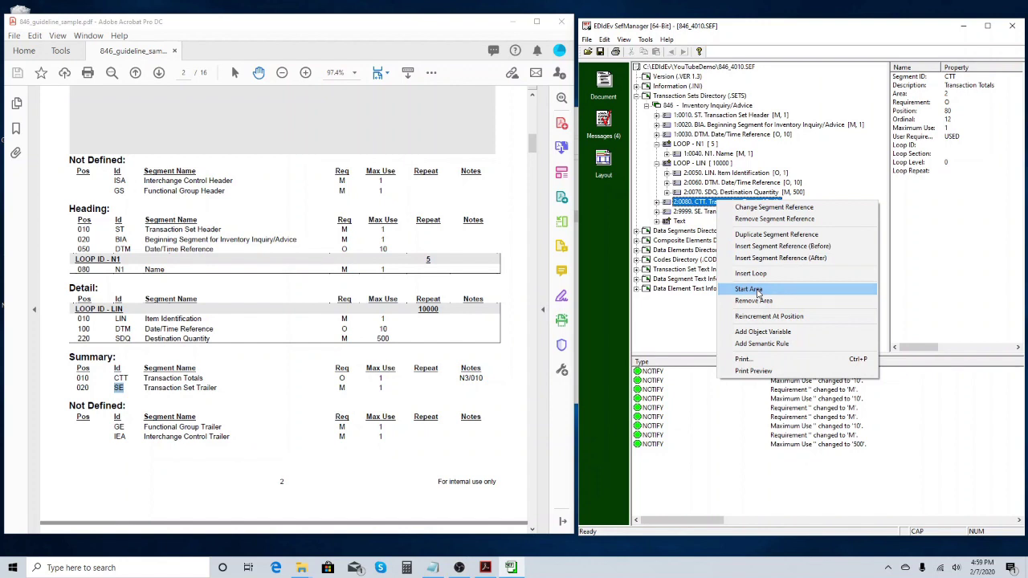
{"action": "left_click", "coordinate": [758, 291]}
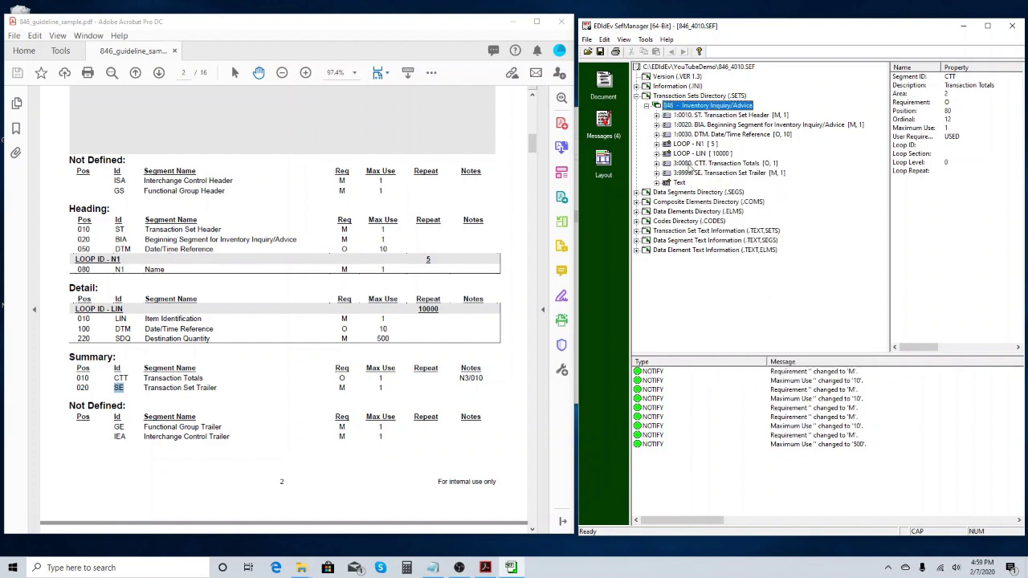
{"action": "double_click", "coordinate": [688, 163]}
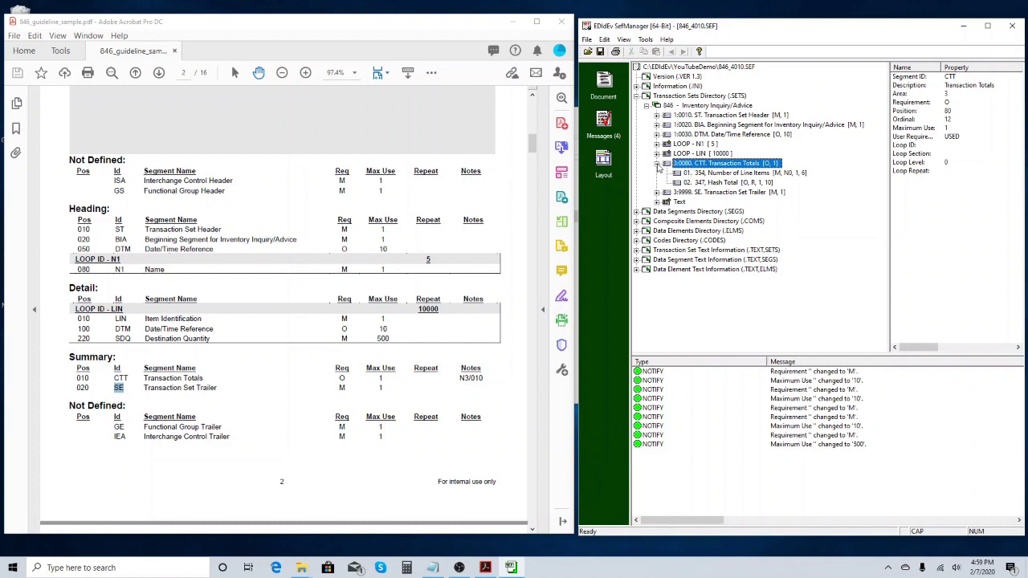
{"action": "left_click", "coordinate": [657, 164]}
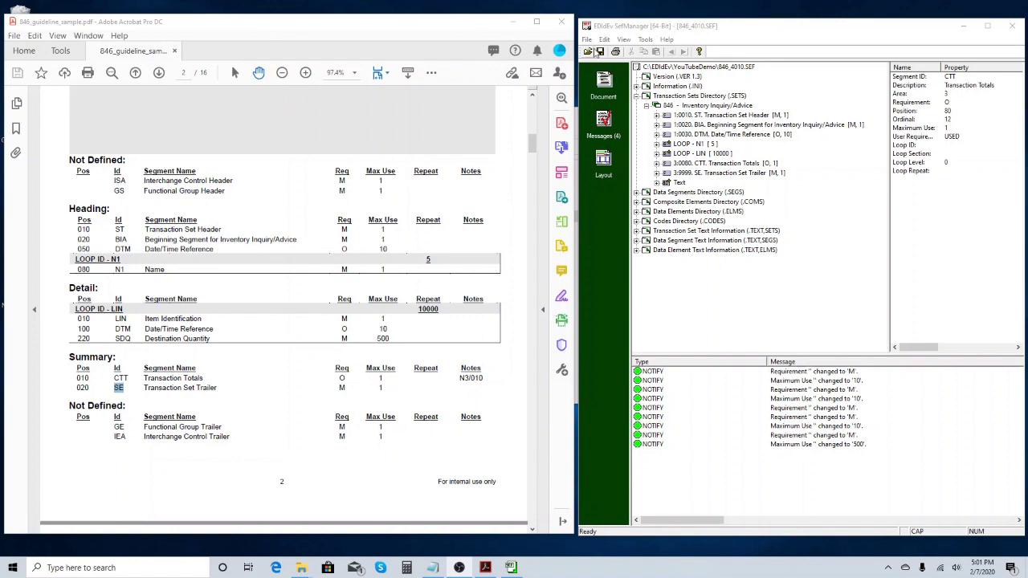
{"action": "left_click", "coordinate": [599, 52]}
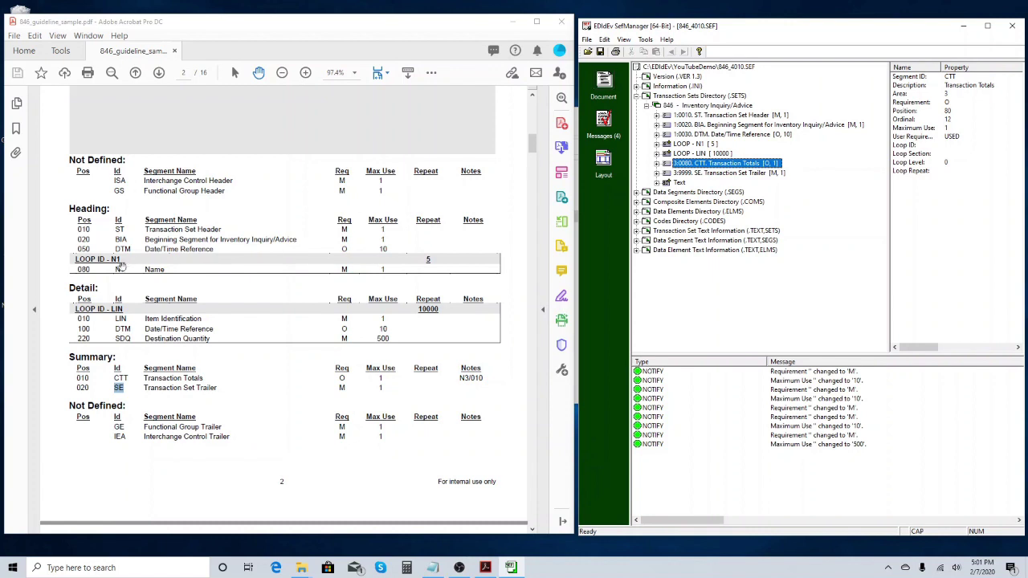
Compare the positions of the ST and BIA segments in the 846 transaction set with the guideline's Heading section
{"action": "left_click", "coordinate": [89, 231]}
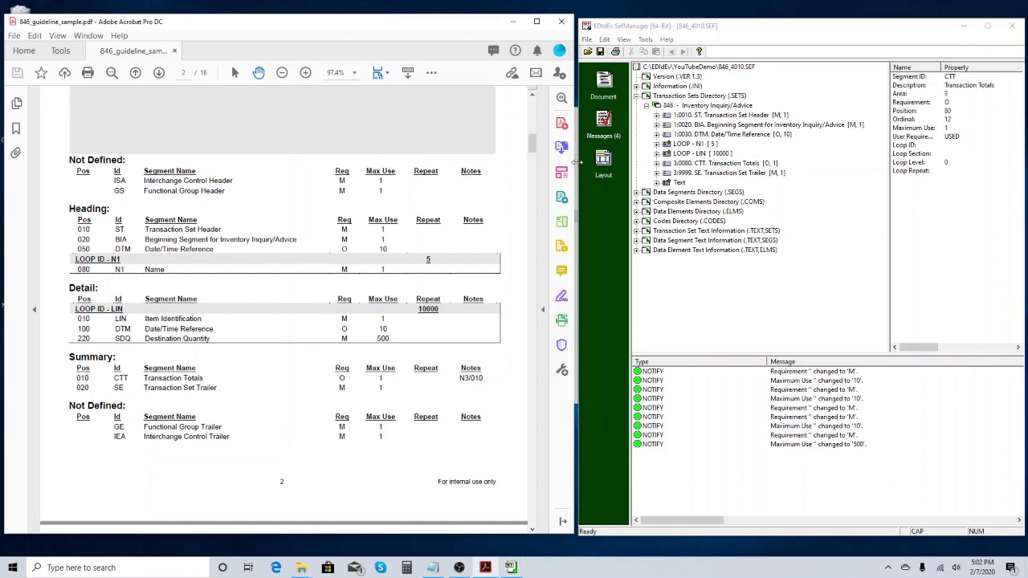
{"action": "left_click", "coordinate": [689, 117]}
{"action": "left_click", "coordinate": [692, 125]}
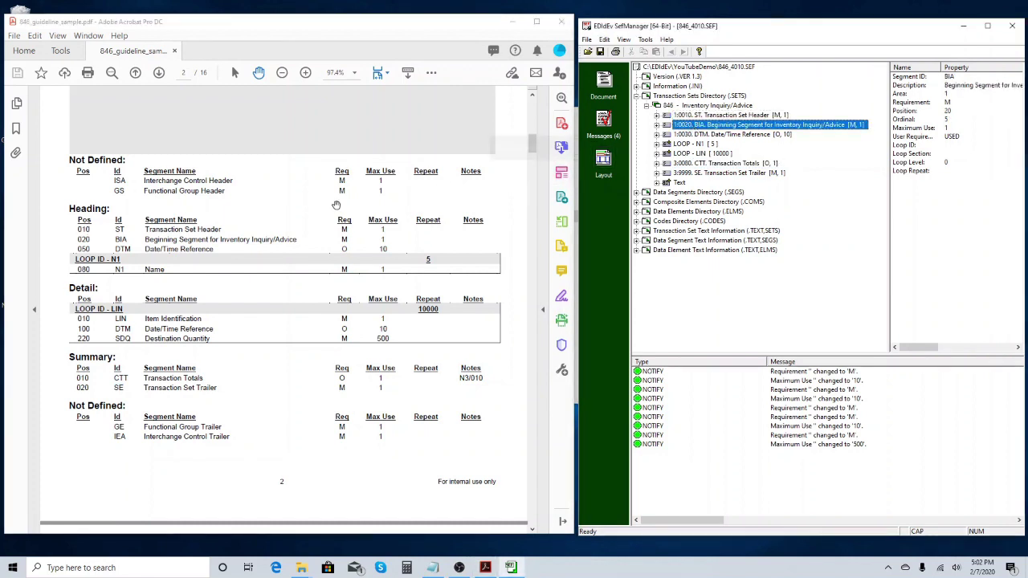
{"action": "left_click", "coordinate": [80, 243]}
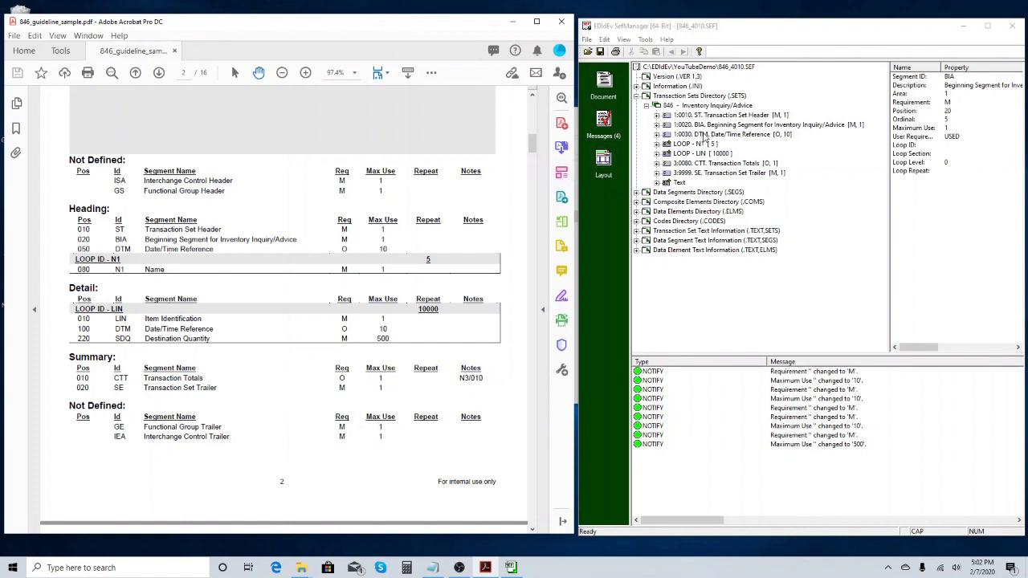
Set the position of the heading-level DTM (Date/Time Reference) segment to 50
{"action": "left_click", "coordinate": [704, 136]}
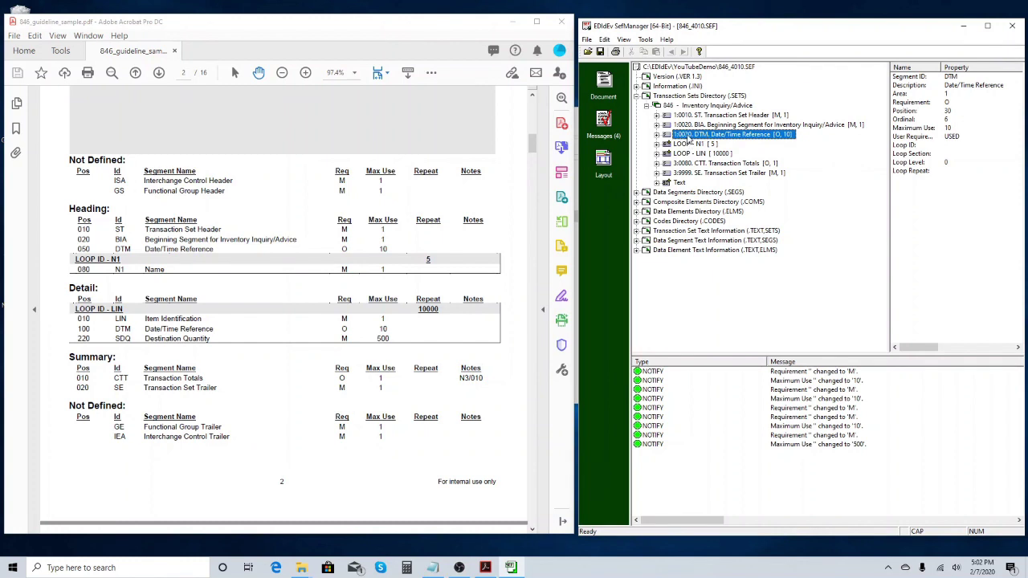
{"action": "right_click", "coordinate": [688, 139]}
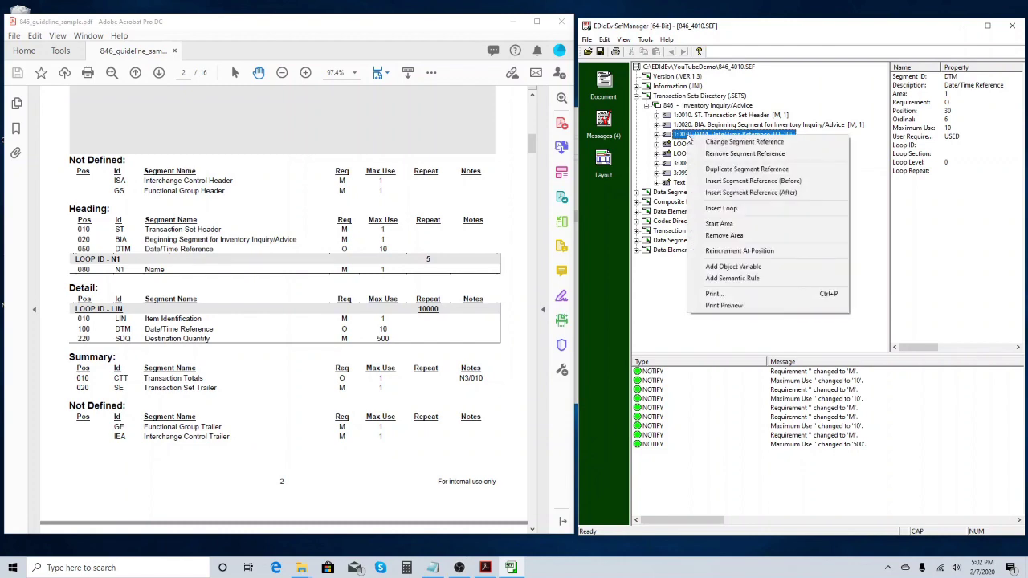
{"action": "left_click", "coordinate": [710, 142]}
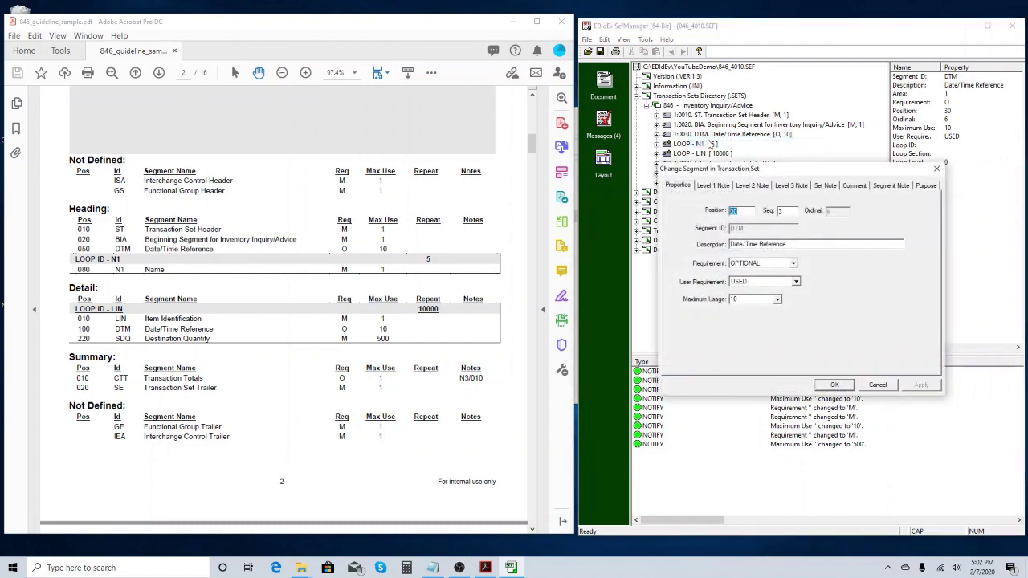
{"action": "left_click", "coordinate": [738, 212]}
{"action": "left_click_drag", "start_coordinate": [738, 211], "coordinate": [727, 213]}
{"action": "type", "text": "5"}
{"action": "left_click", "coordinate": [834, 385]}
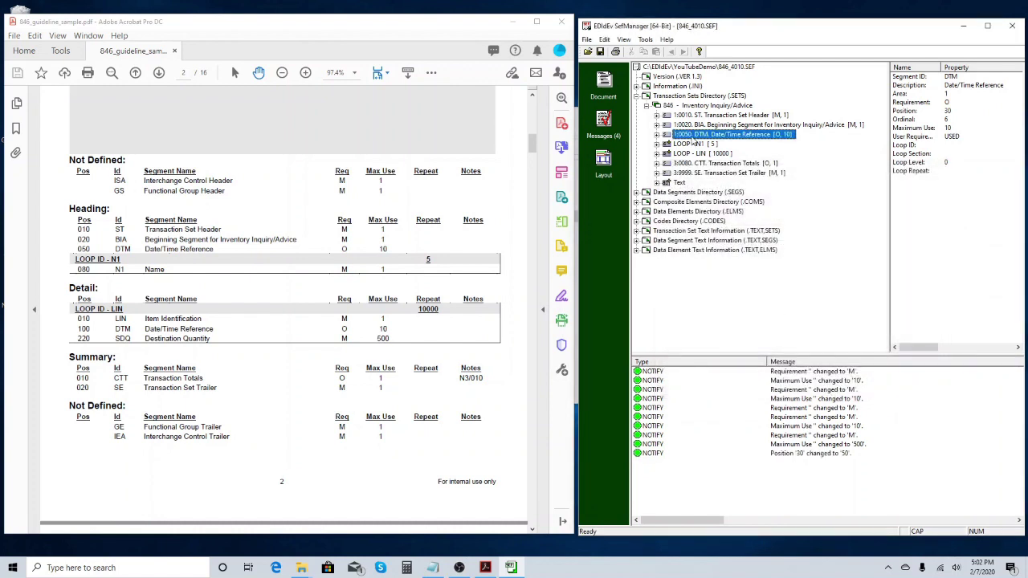
Set the position of the N1 (Name) segment in the N1 loop to 80 and collapse the loop
{"action": "left_click", "coordinate": [657, 145]}
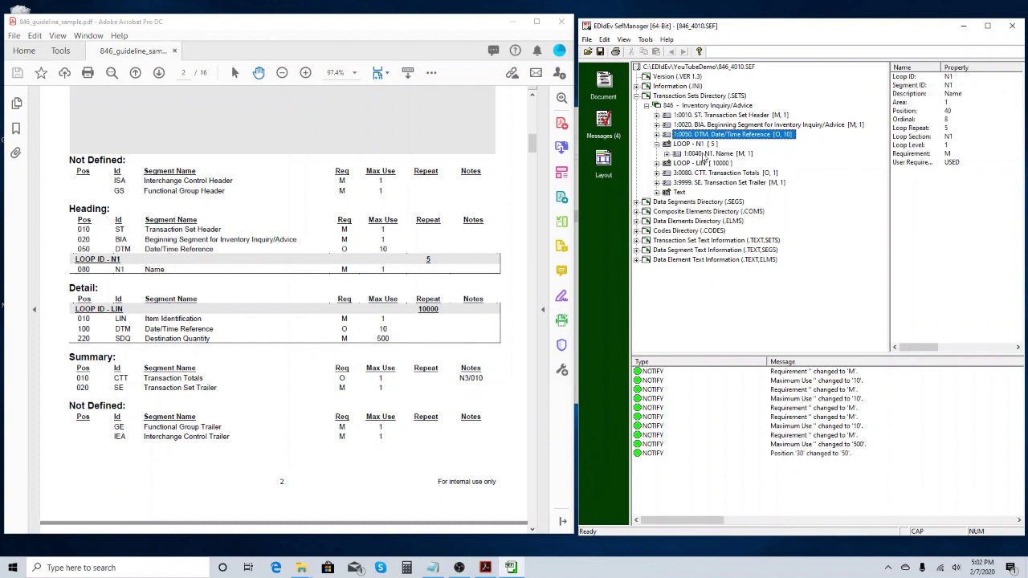
{"action": "left_click", "coordinate": [705, 153]}
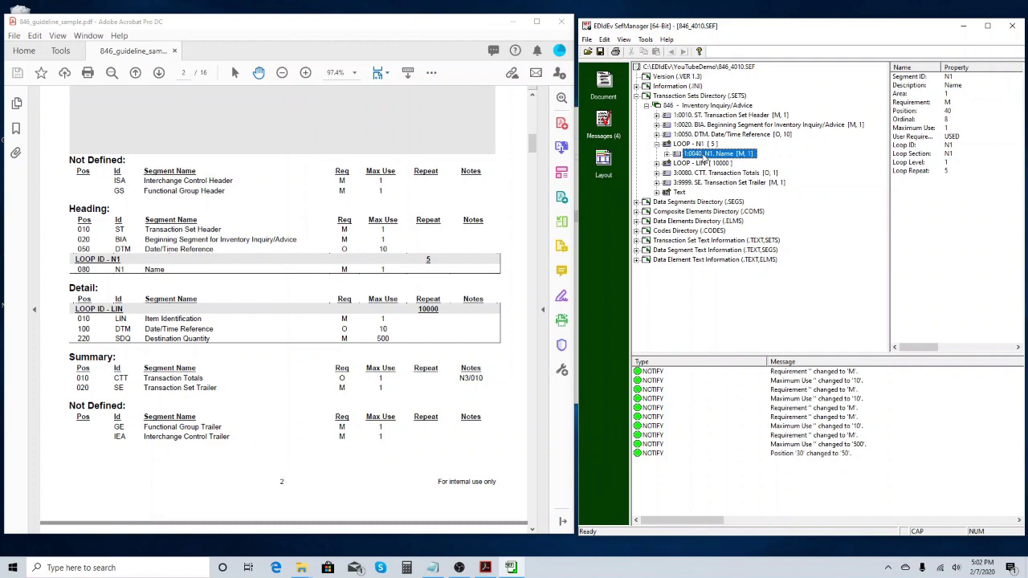
{"action": "right_click", "coordinate": [705, 156]}
{"action": "left_click", "coordinate": [725, 161]}
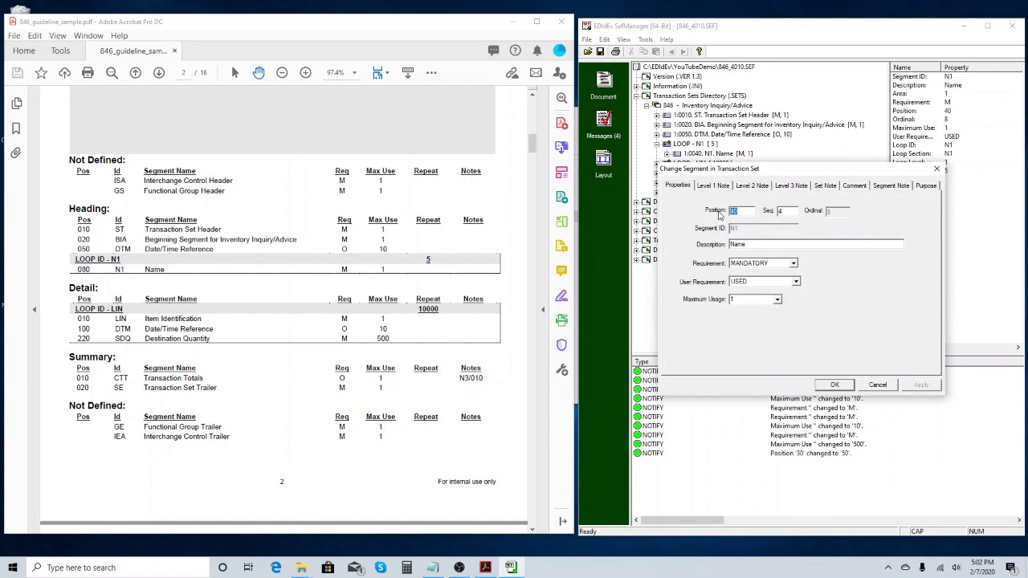
{"action": "type", "text": "80"}
{"action": "left_click", "coordinate": [834, 386]}
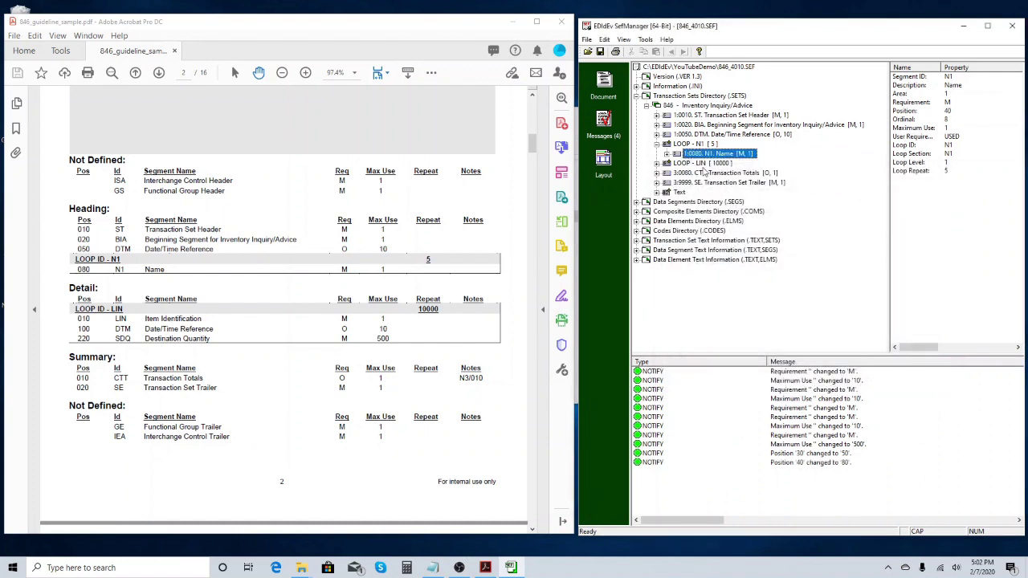
{"action": "double_click", "coordinate": [700, 144]}
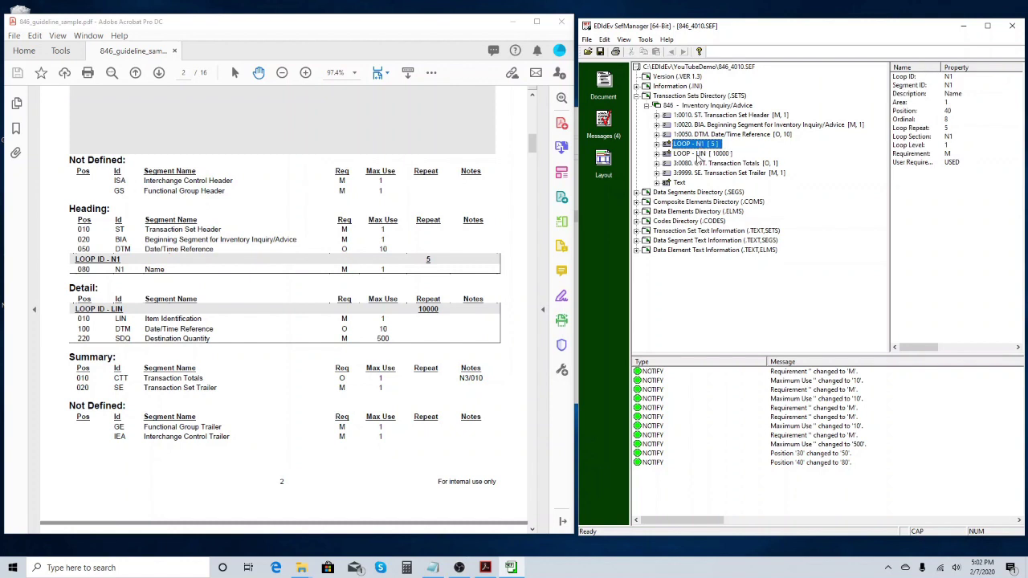
Set the position of the LIN (Item Identification) segment in the LIN loop to 10
{"action": "double_click", "coordinate": [698, 154]}
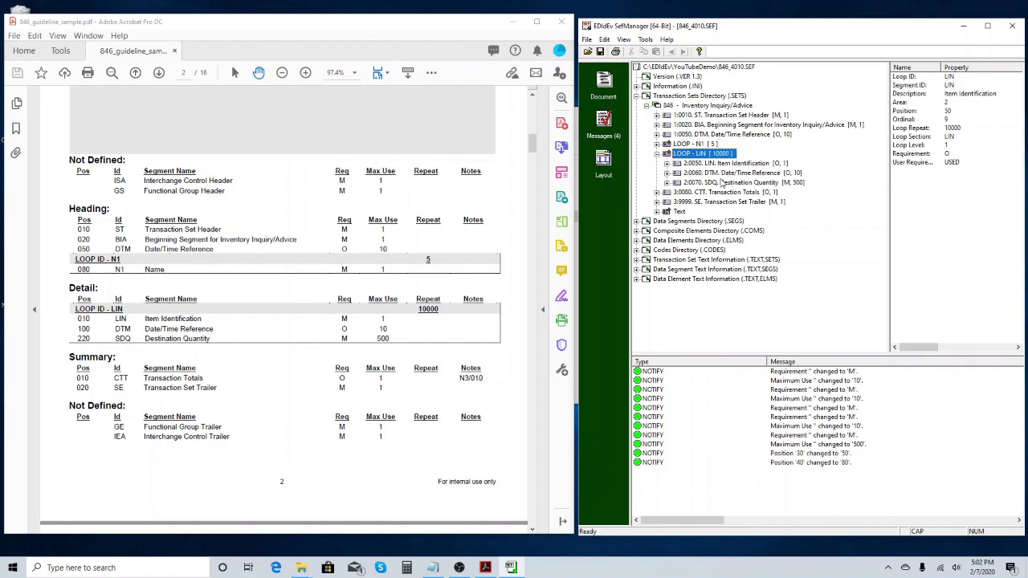
{"action": "right_click", "coordinate": [703, 164]}
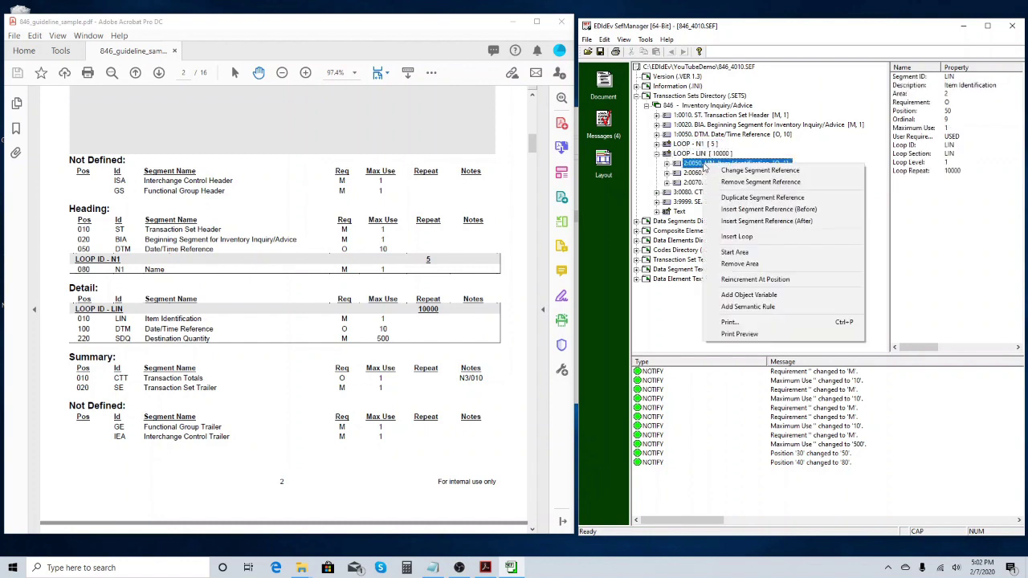
{"action": "left_click", "coordinate": [737, 171]}
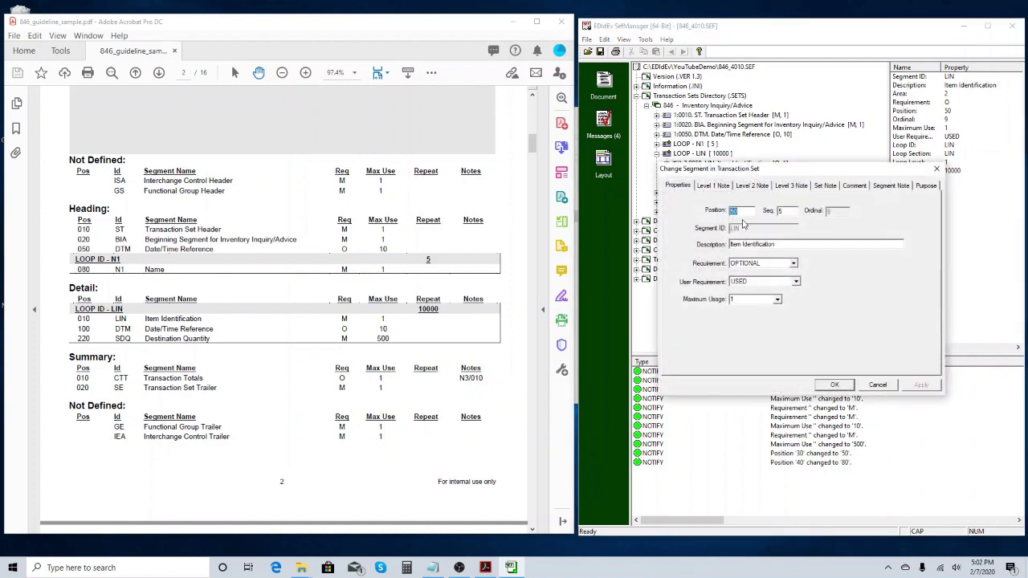
{"action": "type", "text": "10"}
{"action": "key", "text": "Return"}
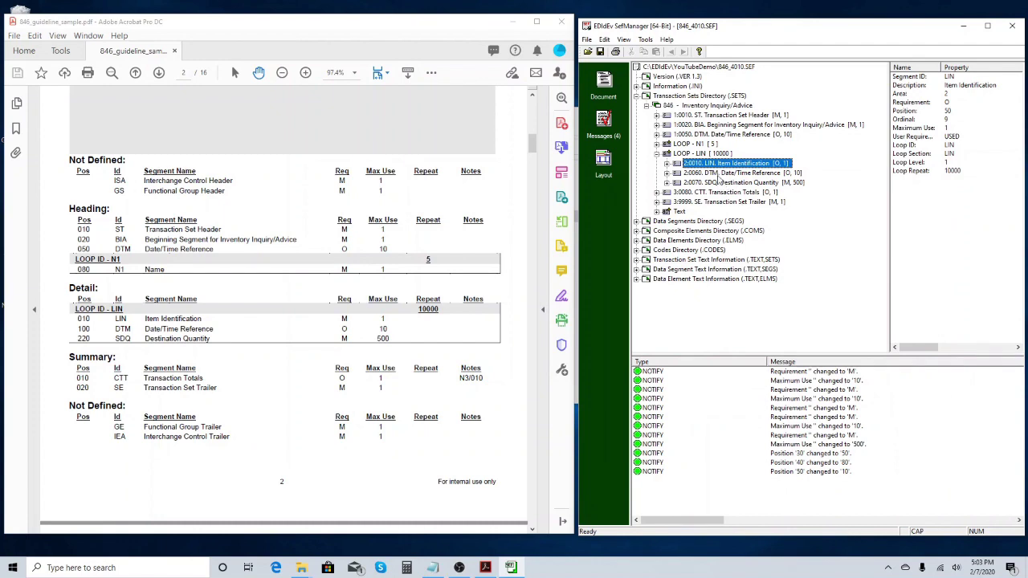
Set the position of the DTM (Date/Time Reference) segment in the LIN loop to 100
{"action": "left_click", "coordinate": [719, 175]}
{"action": "right_click", "coordinate": [719, 175]}
{"action": "left_click", "coordinate": [732, 182]}
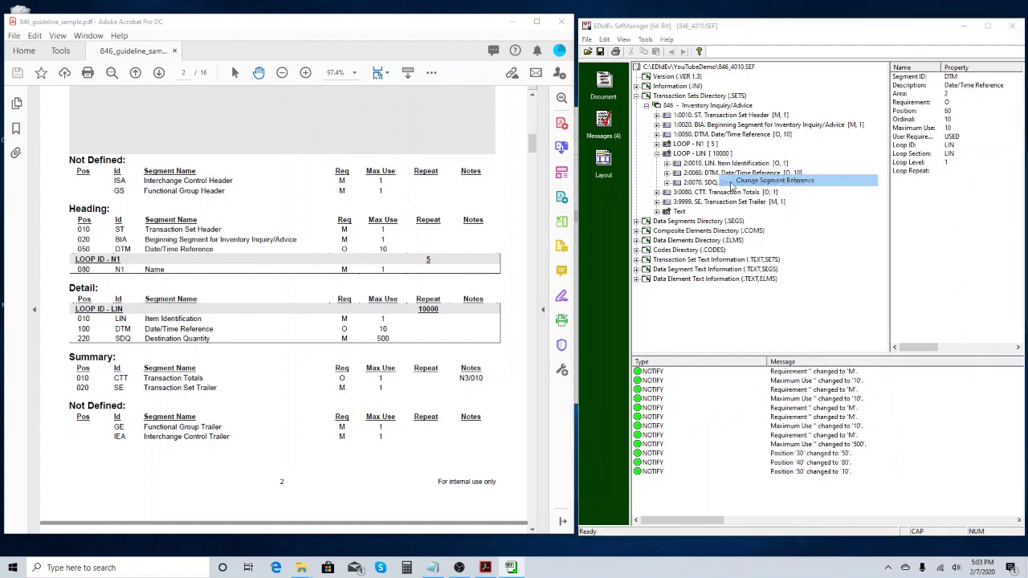
{"action": "type", "text": "100"}
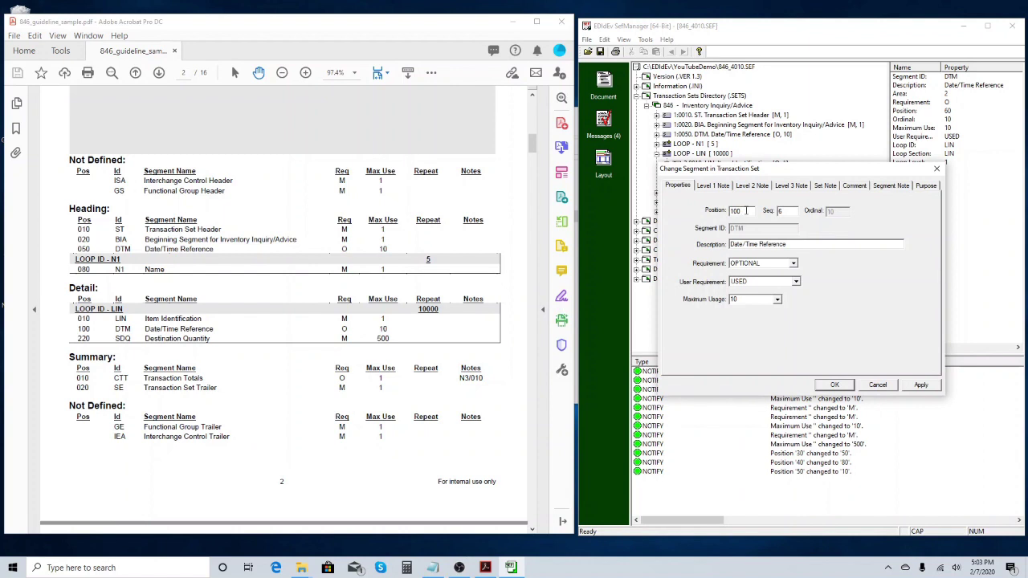
{"action": "left_click", "coordinate": [832, 385]}
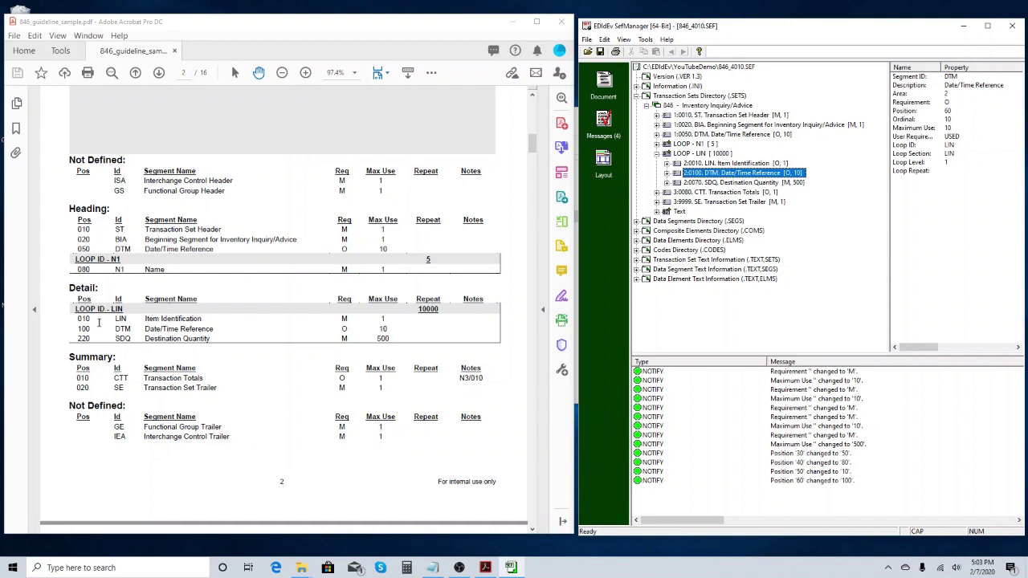
Set the position of the SDQ (Destination Quantity) segment in the LIN loop to 220
{"action": "left_click", "coordinate": [122, 320]}
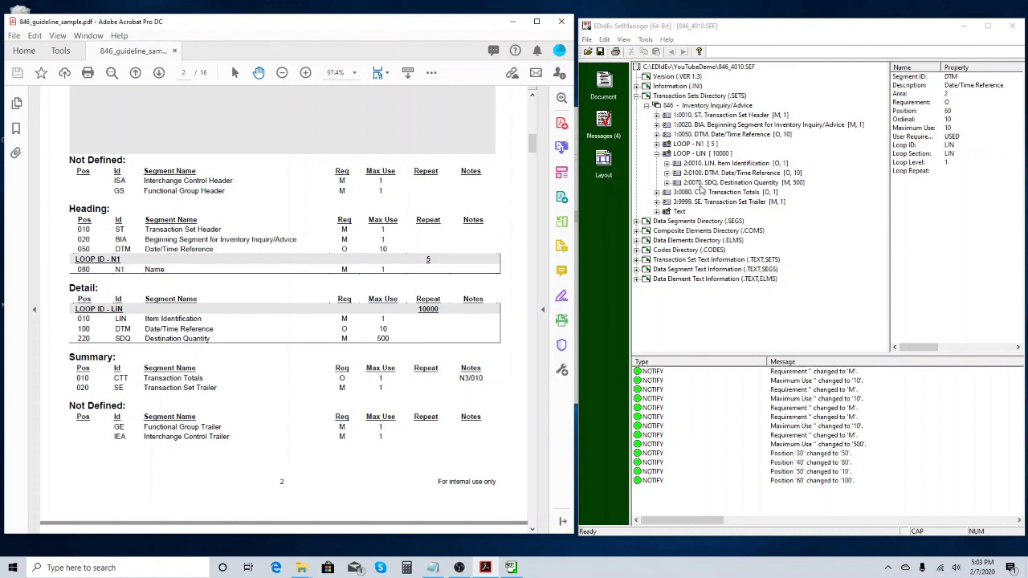
{"action": "left_click", "coordinate": [701, 183]}
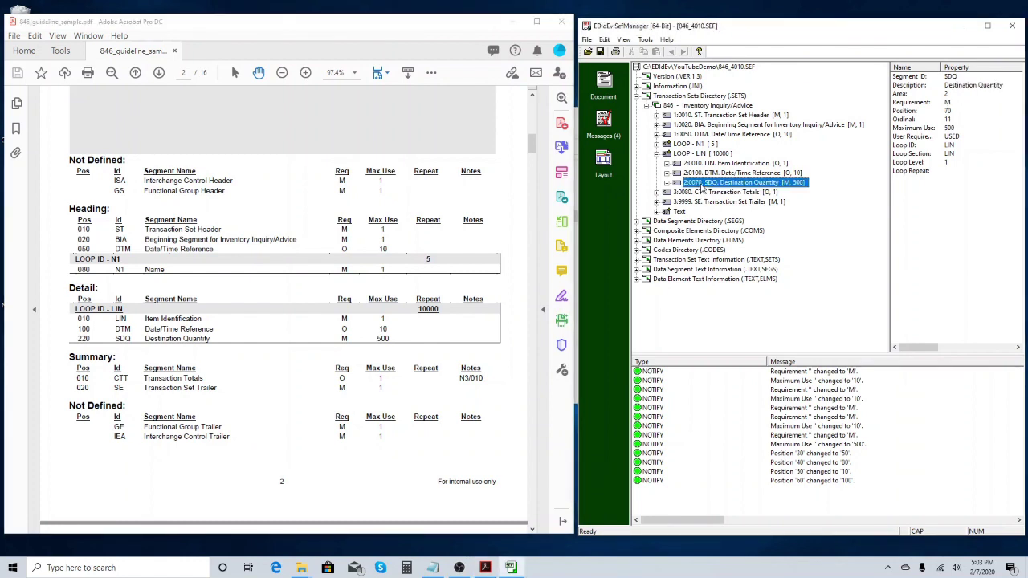
{"action": "right_click", "coordinate": [702, 187]}
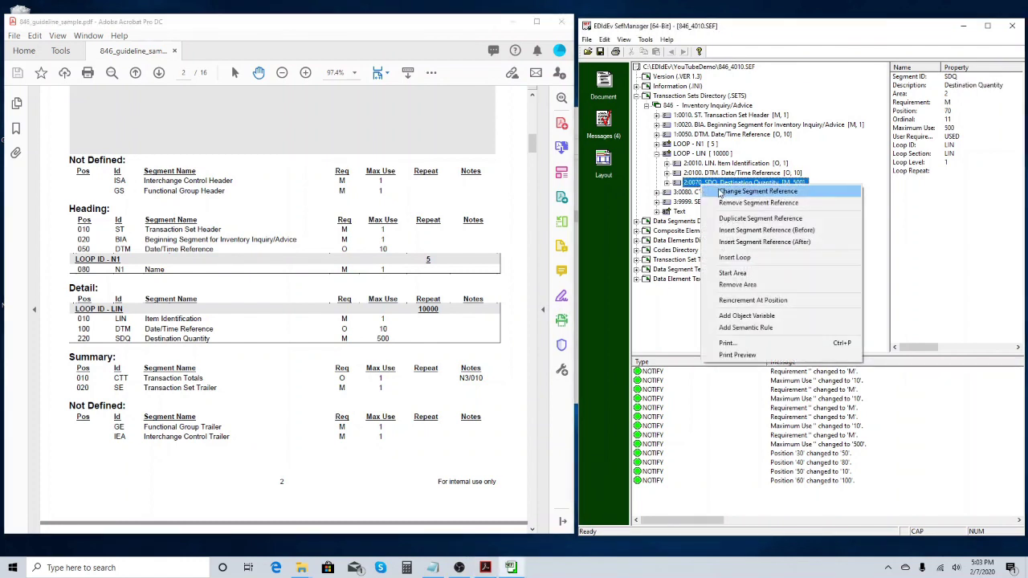
{"action": "left_click", "coordinate": [721, 193]}
{"action": "type", "text": "220"}
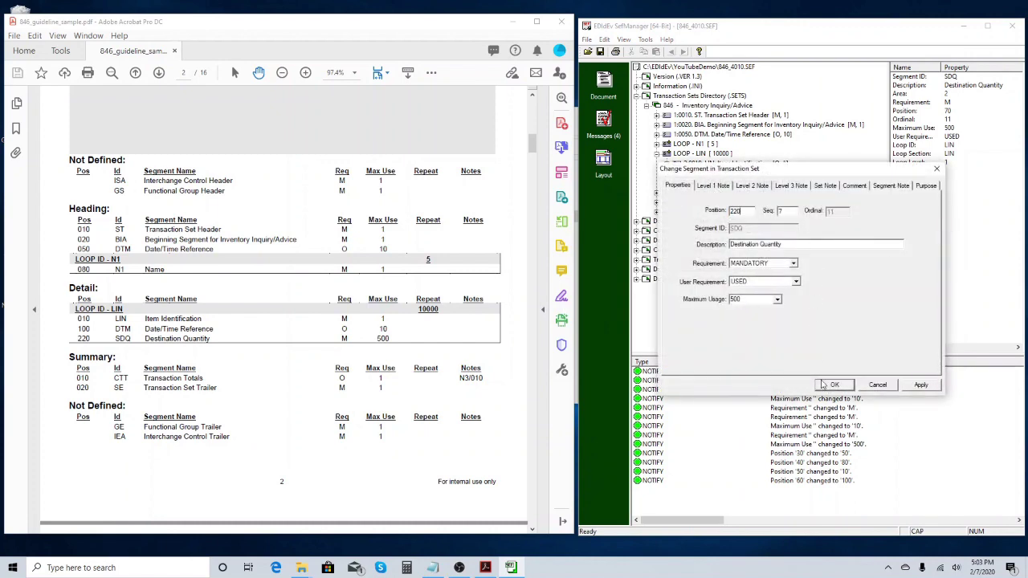
{"action": "left_click", "coordinate": [833, 386]}
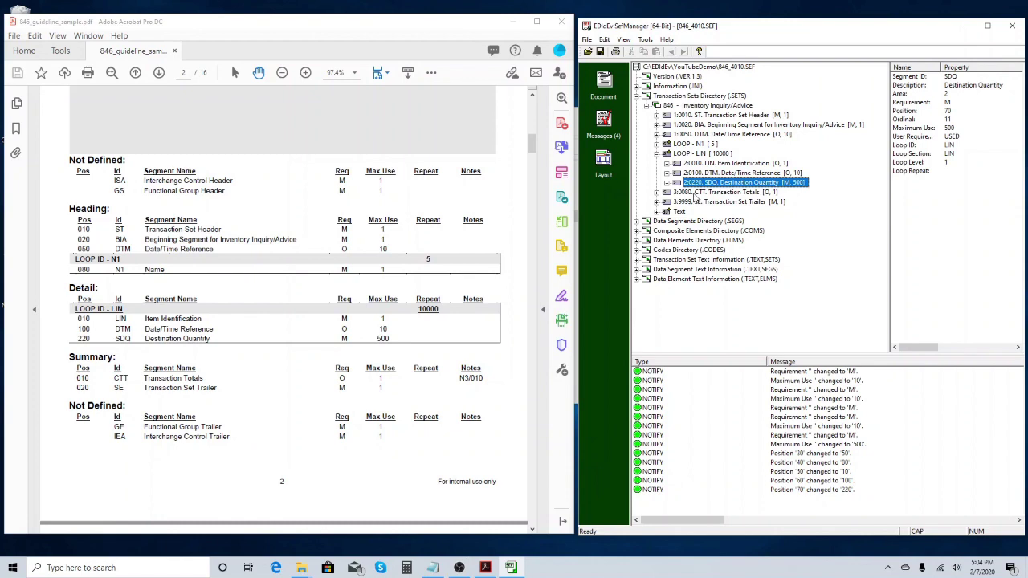
Set the position of the CTT (Transaction Totals) segment to 10
{"action": "left_click", "coordinate": [696, 194]}
{"action": "right_click", "coordinate": [695, 198]}
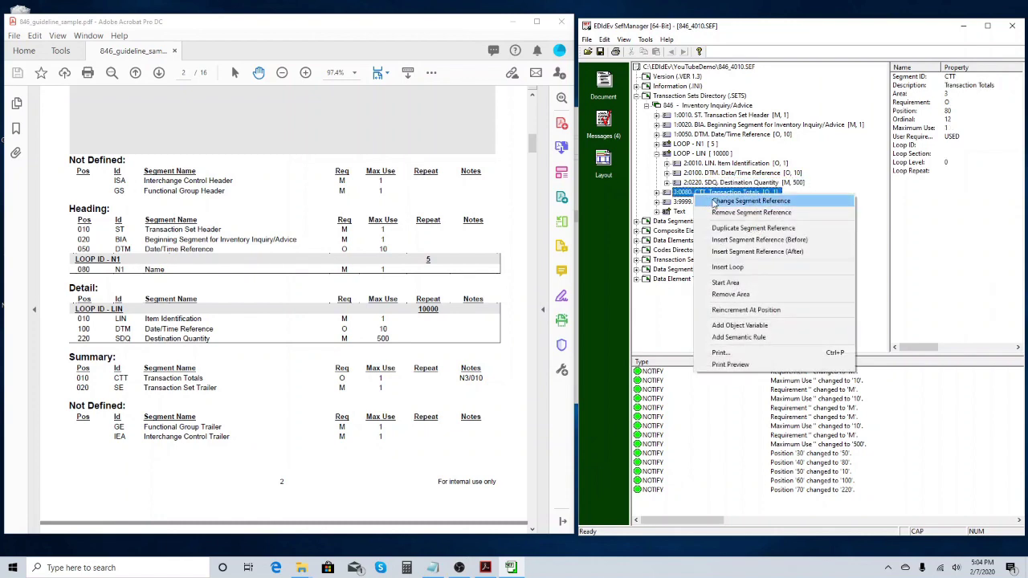
{"action": "left_click", "coordinate": [713, 202]}
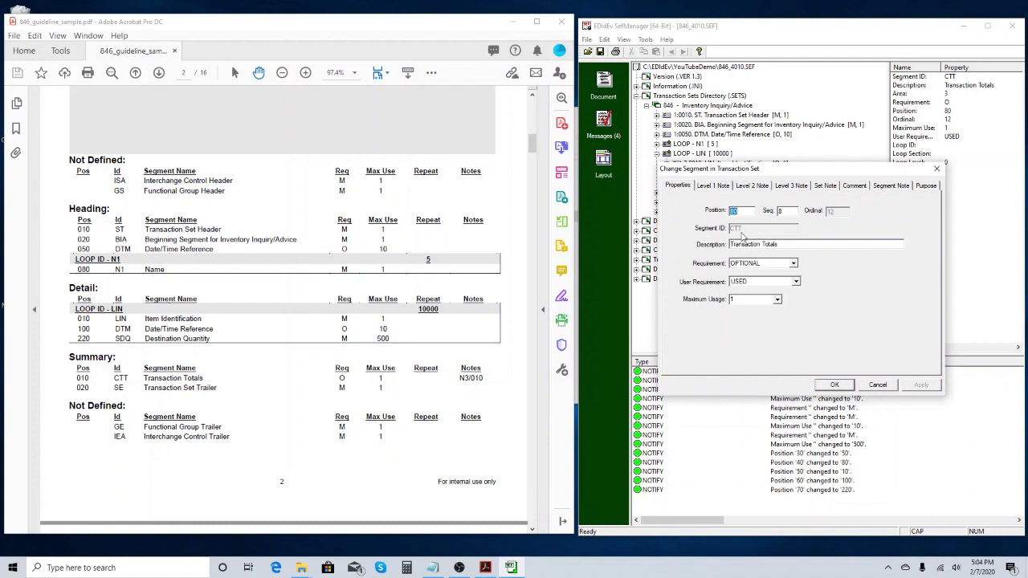
{"action": "type", "text": "10"}
{"action": "left_click", "coordinate": [835, 384]}
Set the position of the SE (Transaction Set Trailer) segment to 20 and save the SEF file
{"action": "left_click", "coordinate": [695, 203]}
{"action": "right_click", "coordinate": [694, 204]}
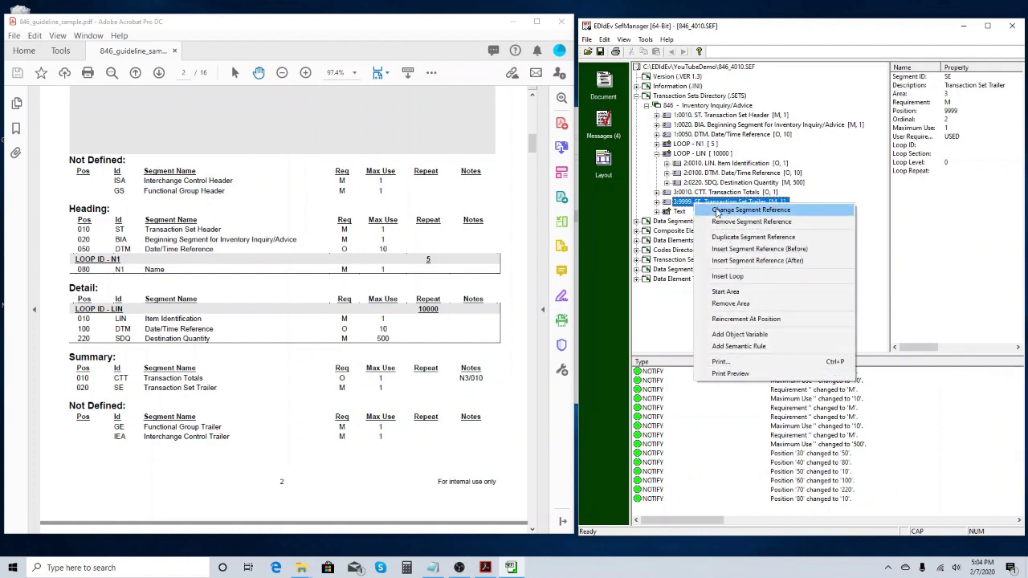
{"action": "left_click", "coordinate": [718, 211]}
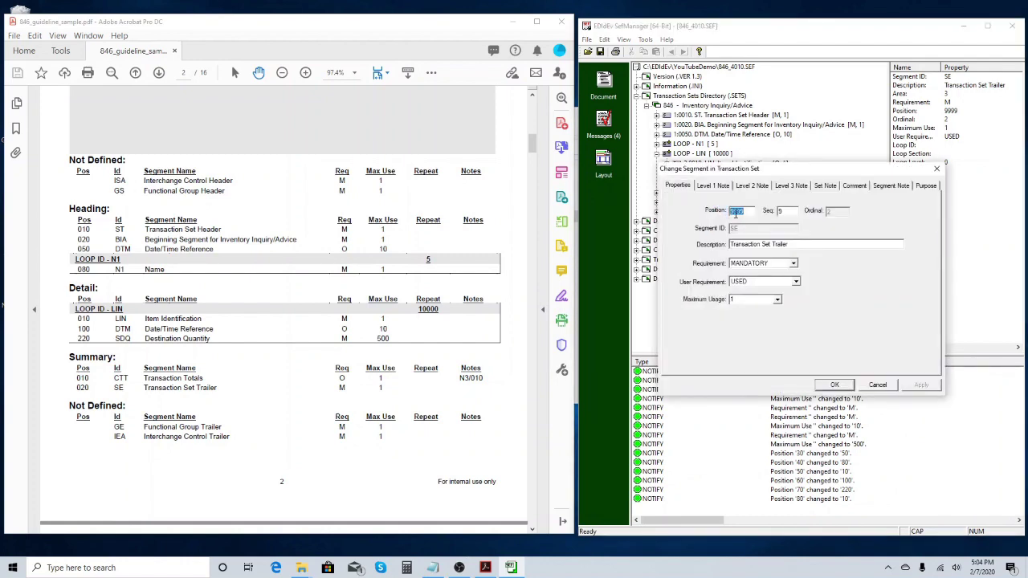
{"action": "type", "text": "20"}
{"action": "left_click", "coordinate": [840, 386]}
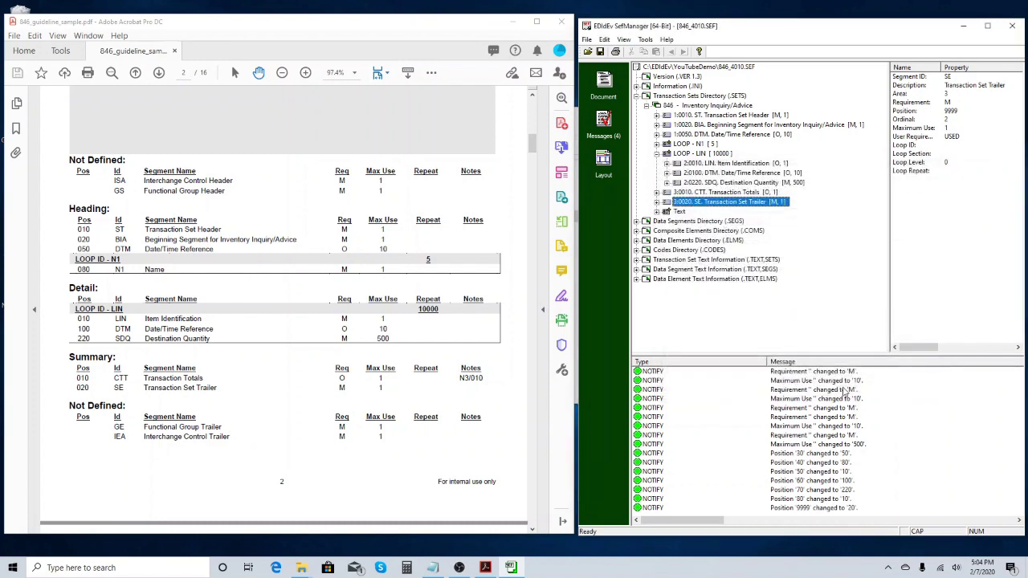
{"action": "left_click", "coordinate": [600, 51]}
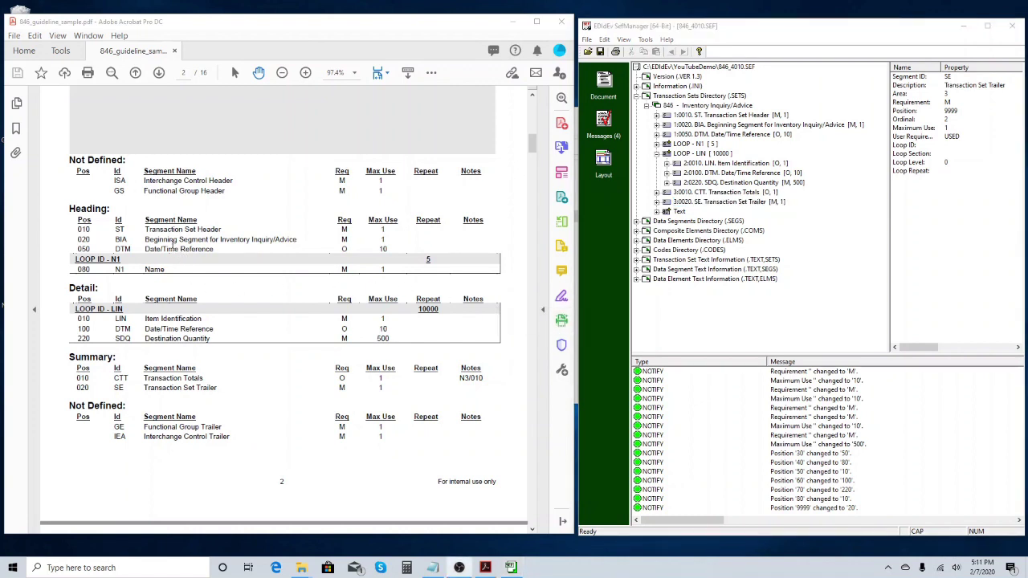
Find the ST Transaction Set Header element summary in the PDF guideline and expand the ST segment of the 846 set
{"action": "left_click_drag", "start_coordinate": [174, 229], "coordinate": [244, 387]}
{"action": "left_click", "coordinate": [249, 390]}
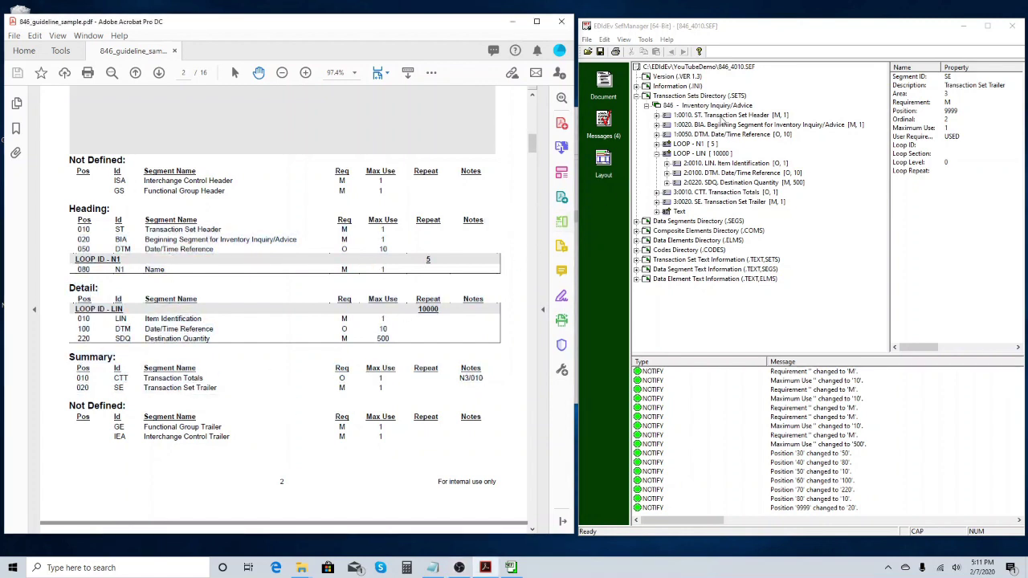
{"action": "left_click", "coordinate": [722, 117]}
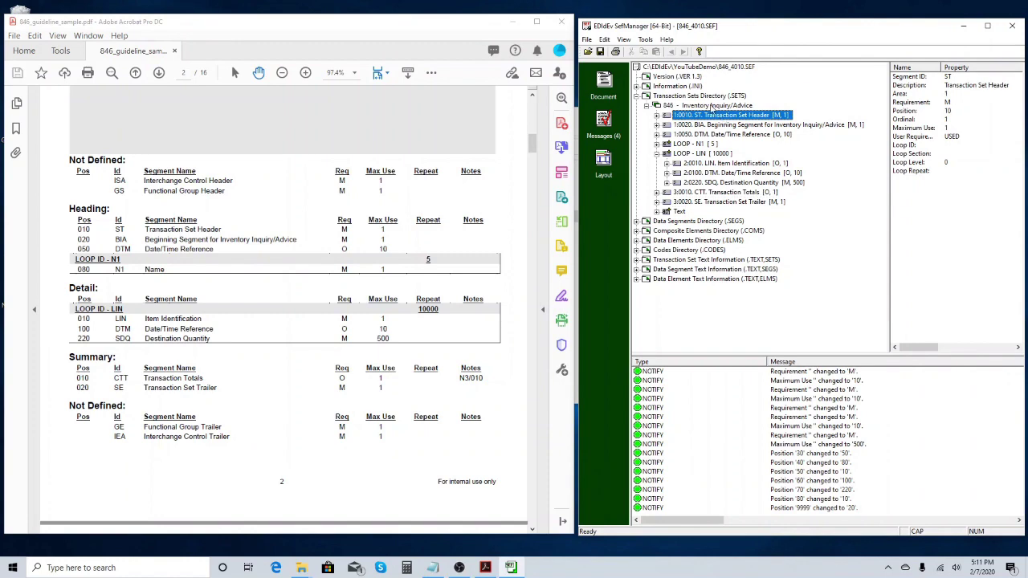
{"action": "left_click", "coordinate": [314, 290]}
{"action": "scroll", "coordinate": [314, 290], "scroll_direction": "down", "scroll_amount": 5}
{"action": "scroll", "coordinate": [314, 290], "scroll_direction": "down", "scroll_amount": 15}
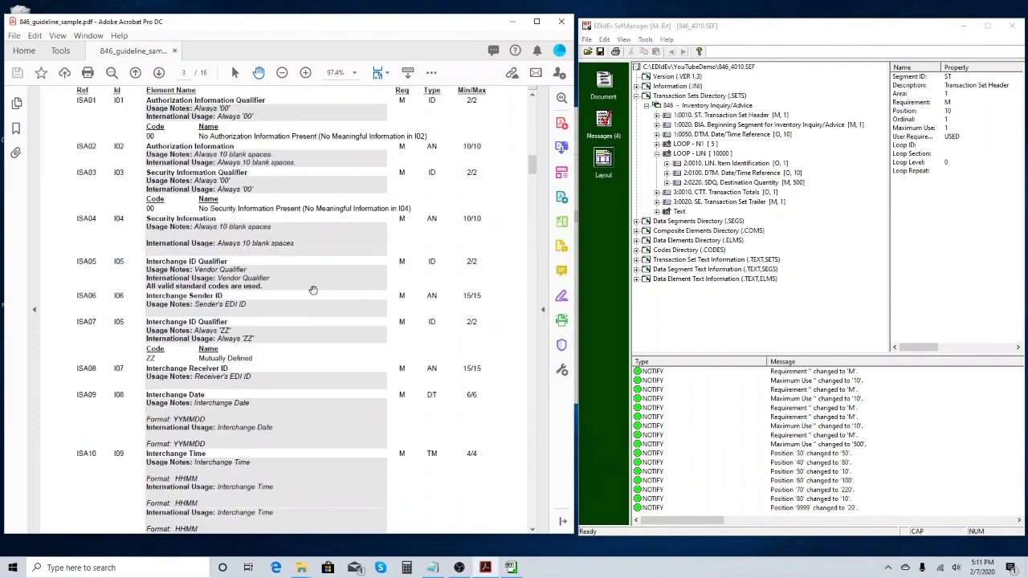
{"action": "scroll", "coordinate": [312, 287], "scroll_direction": "down", "scroll_amount": 12}
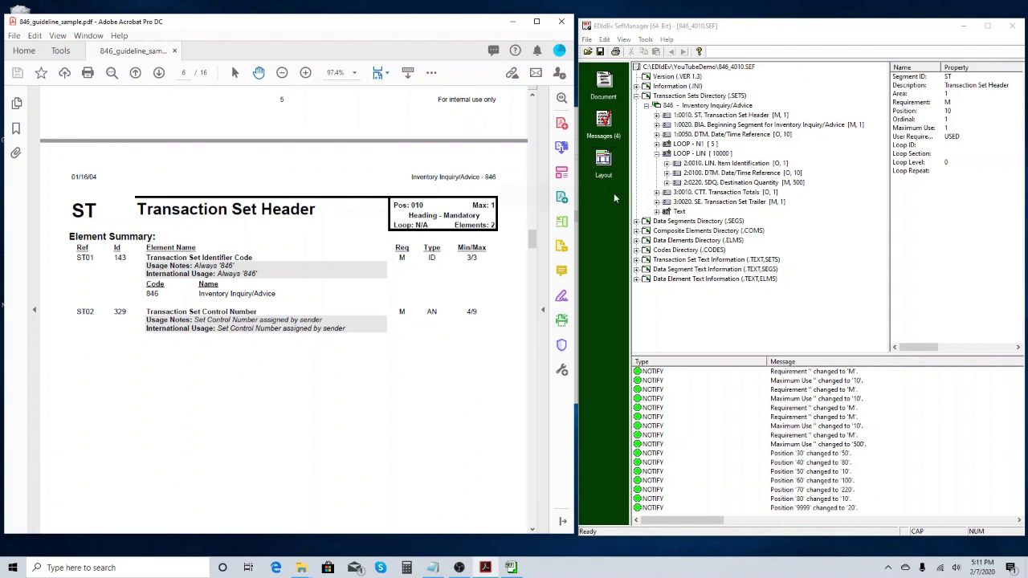
{"action": "left_click", "coordinate": [657, 154]}
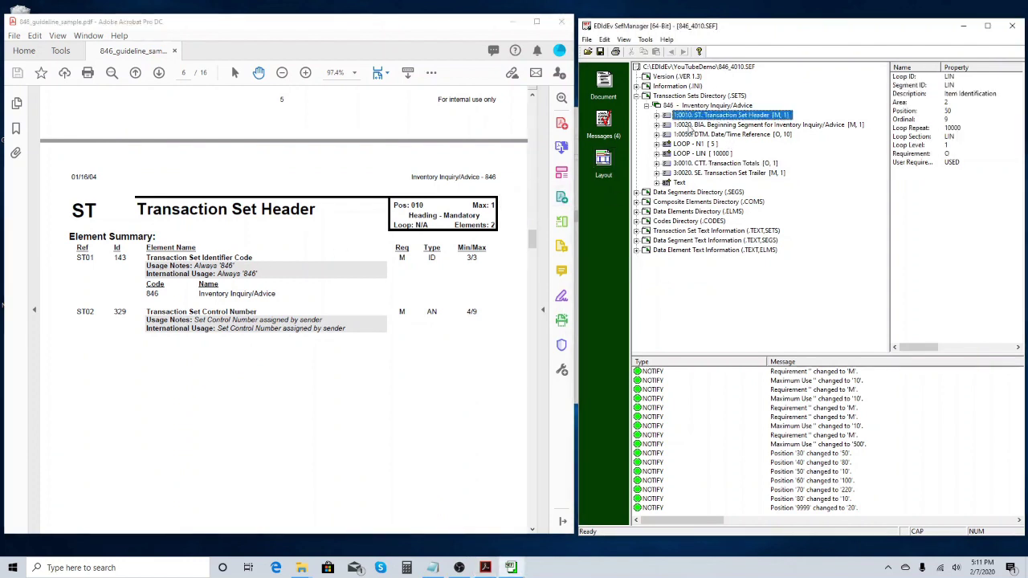
{"action": "double_click", "coordinate": [700, 118]}
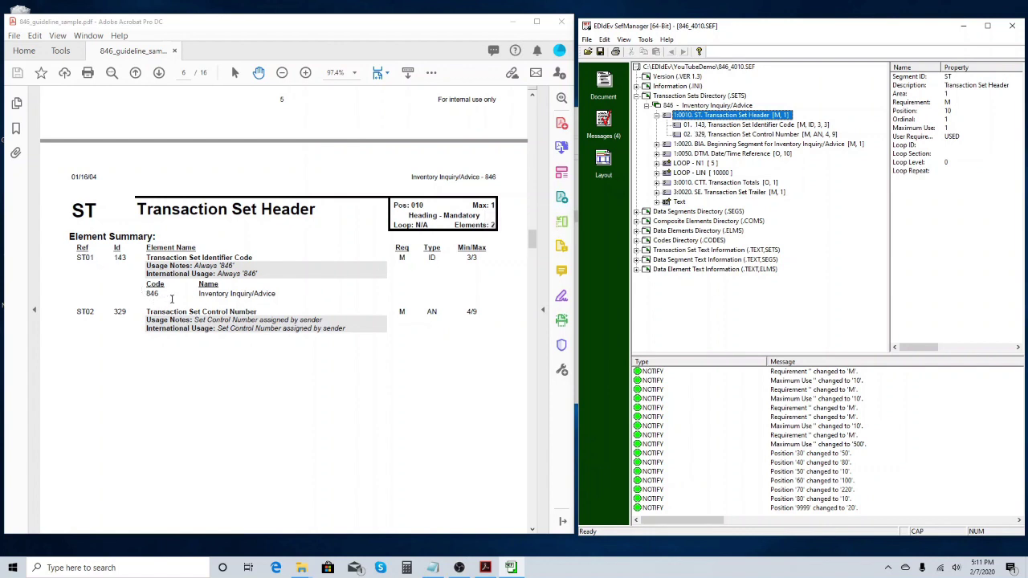
Add code 846 to element 143 (Transaction Set Identifier Code) of the ST segment and check it under Partition 1
{"action": "double_click", "coordinate": [152, 294]}
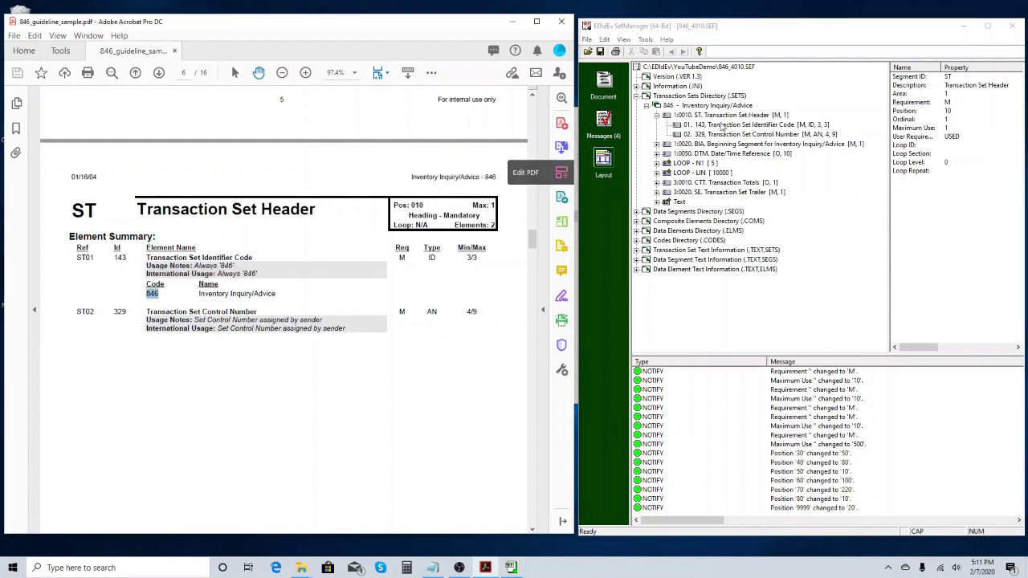
{"action": "left_click", "coordinate": [720, 125]}
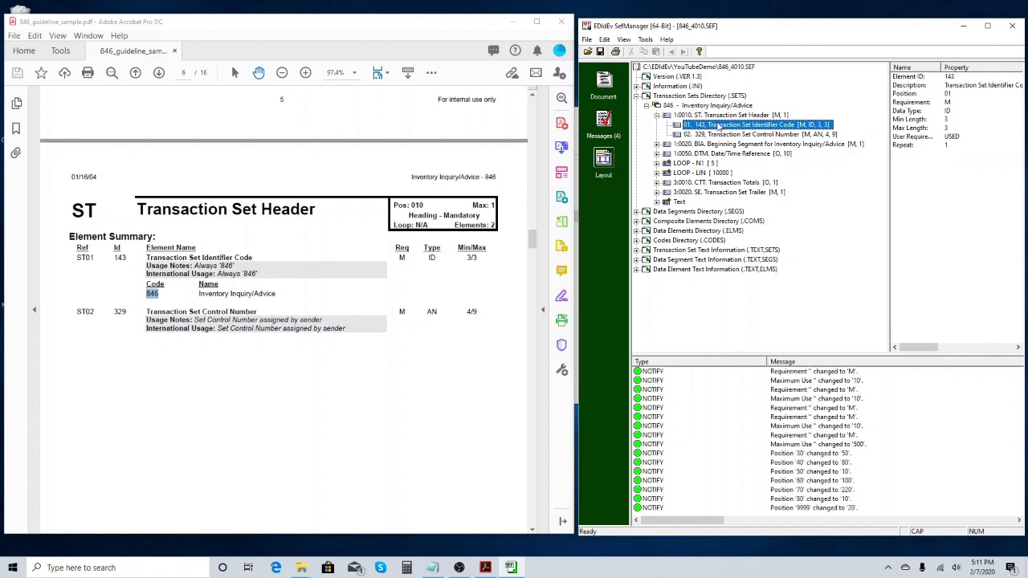
{"action": "right_click", "coordinate": [720, 127]}
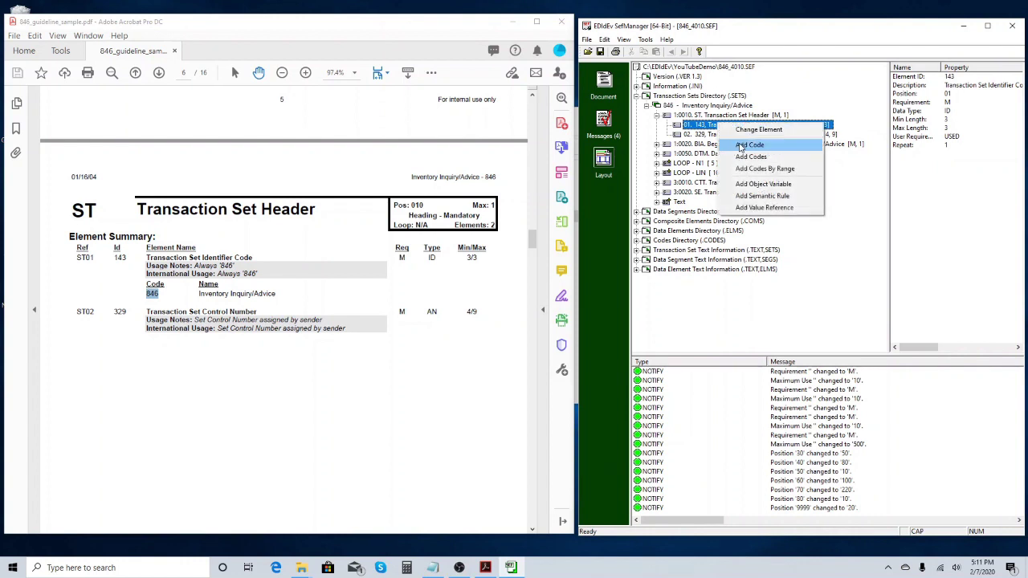
{"action": "left_click", "coordinate": [741, 146]}
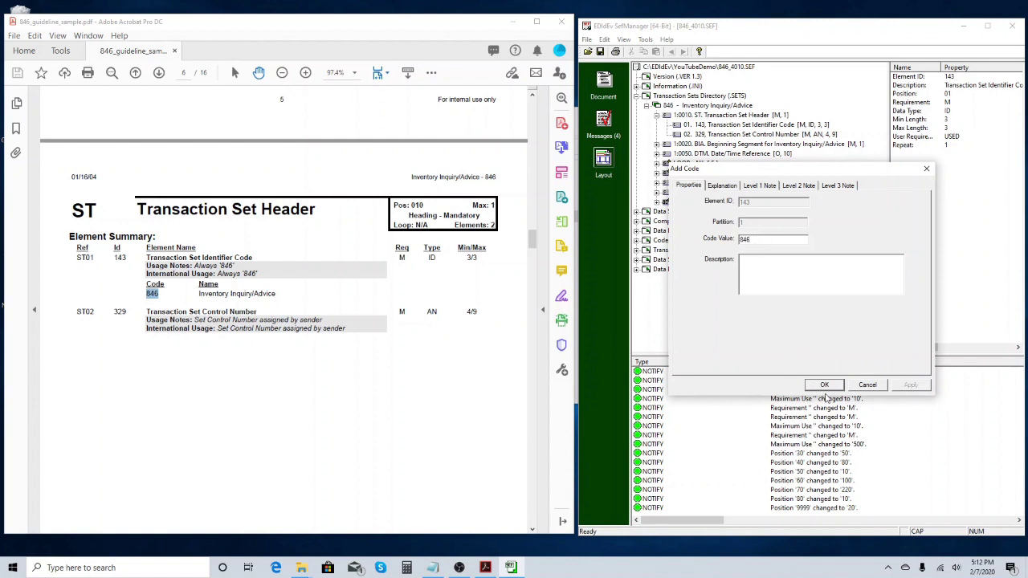
{"action": "left_click", "coordinate": [825, 387]}
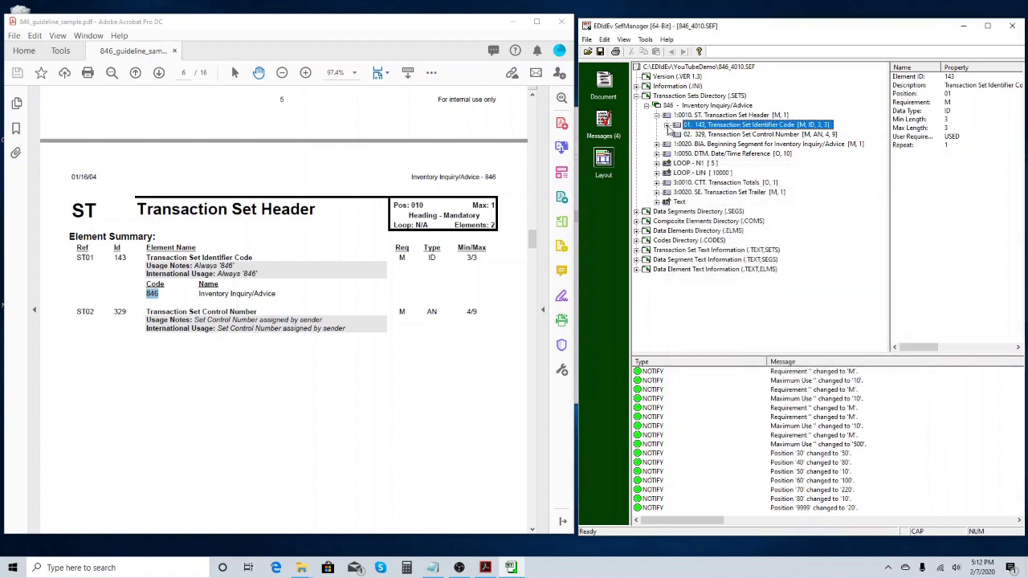
{"action": "left_click", "coordinate": [666, 125]}
{"action": "left_click", "coordinate": [677, 134]}
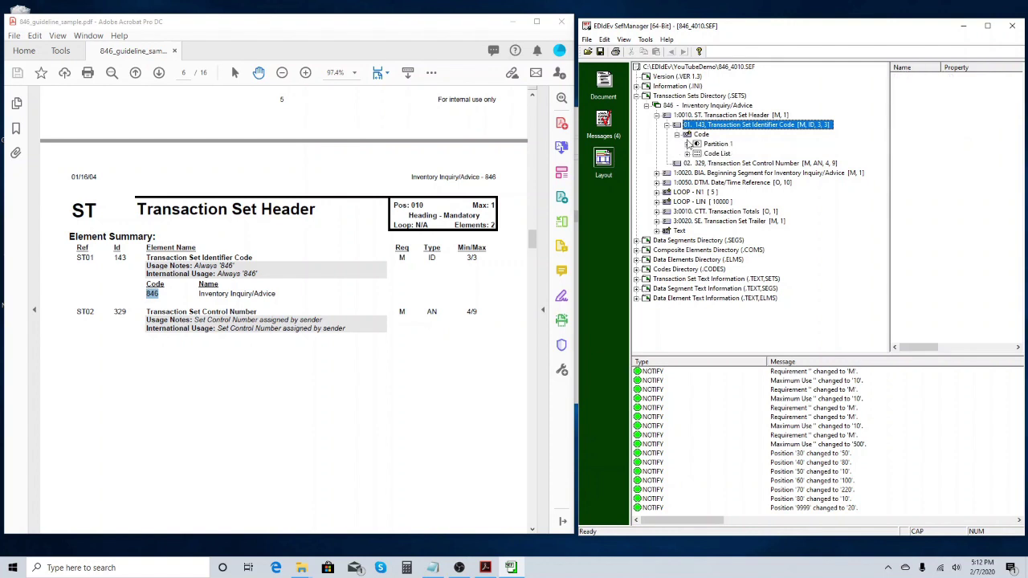
{"action": "left_click", "coordinate": [688, 144]}
{"action": "left_click", "coordinate": [723, 153]}
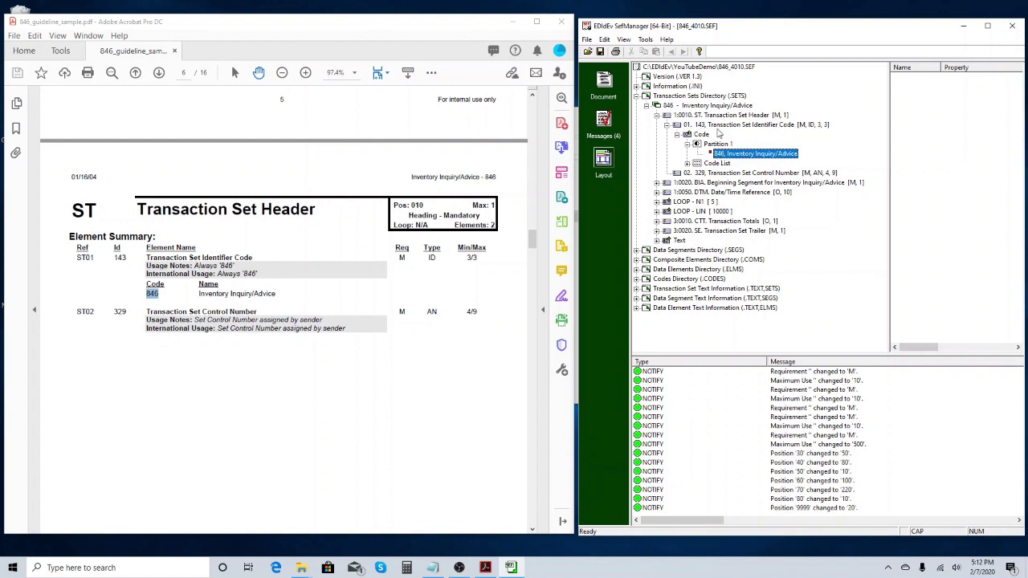
{"action": "double_click", "coordinate": [721, 116]}
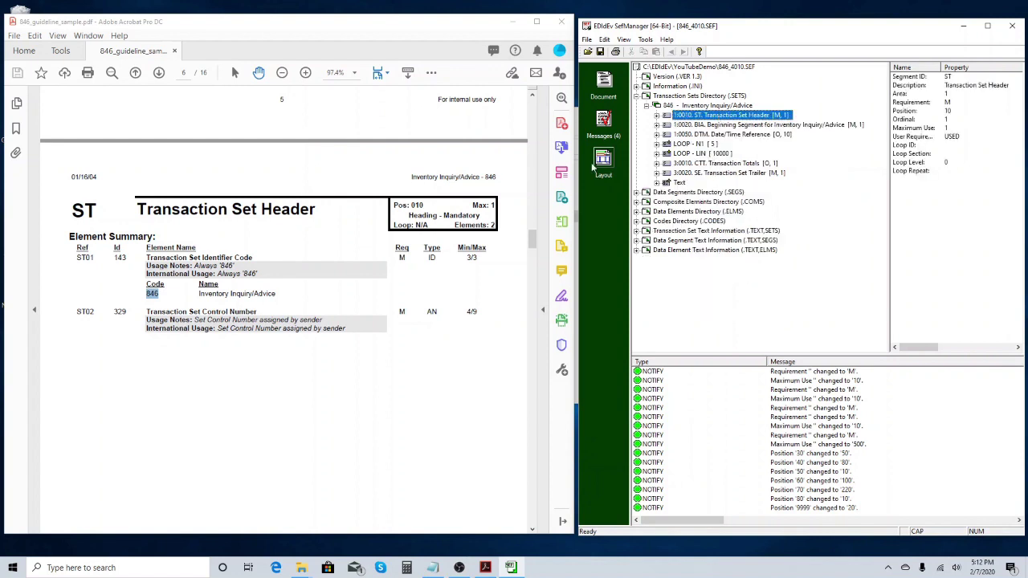
Find the BIA element summary in the PDF guideline, expand the BIA segment, and read the codes allowed for BIA01
{"action": "left_click", "coordinate": [257, 259]}
{"action": "scroll", "coordinate": [257, 259], "scroll_direction": "down", "scroll_amount": 15}
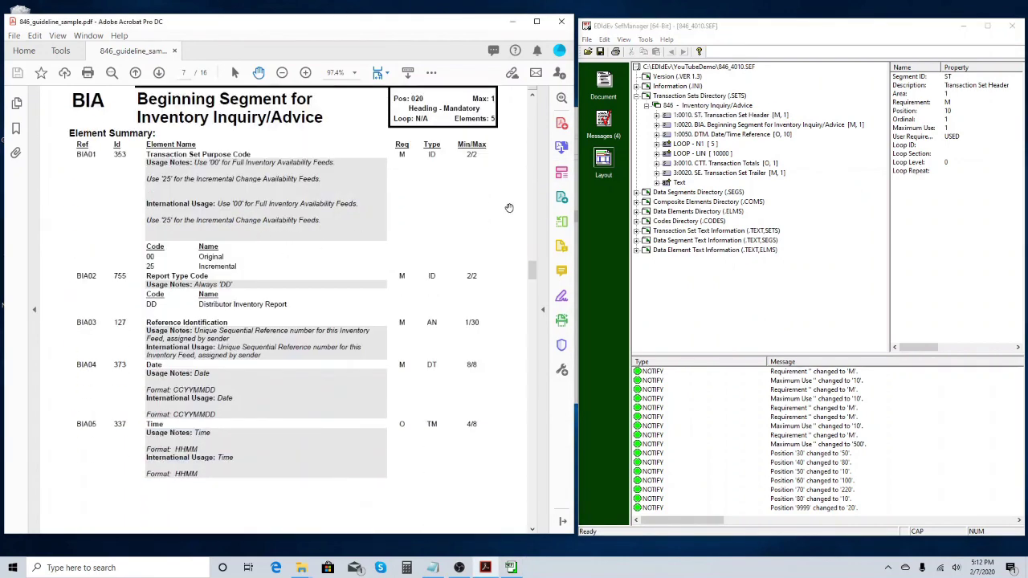
{"action": "double_click", "coordinate": [732, 126]}
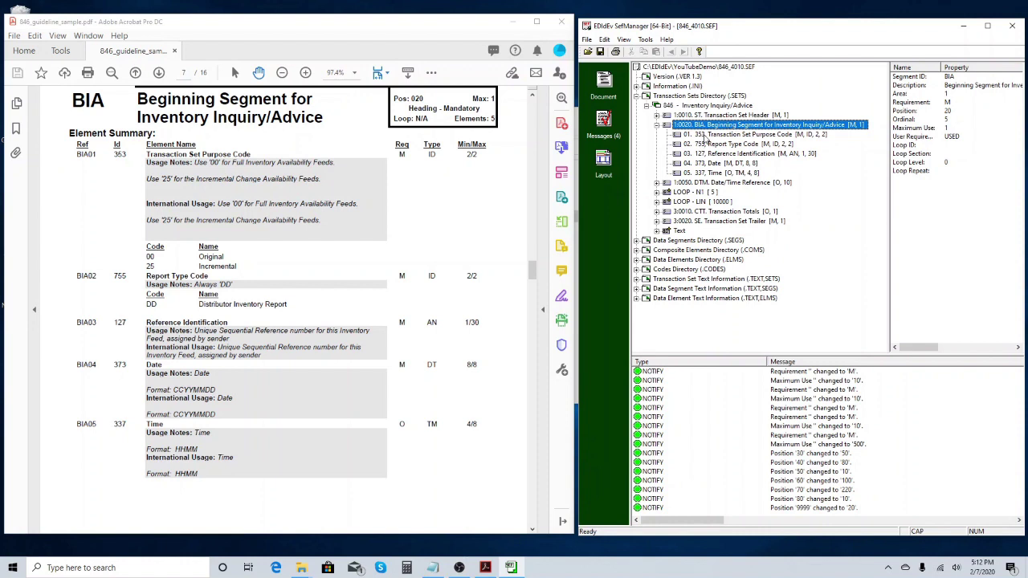
{"action": "left_click", "coordinate": [706, 135]}
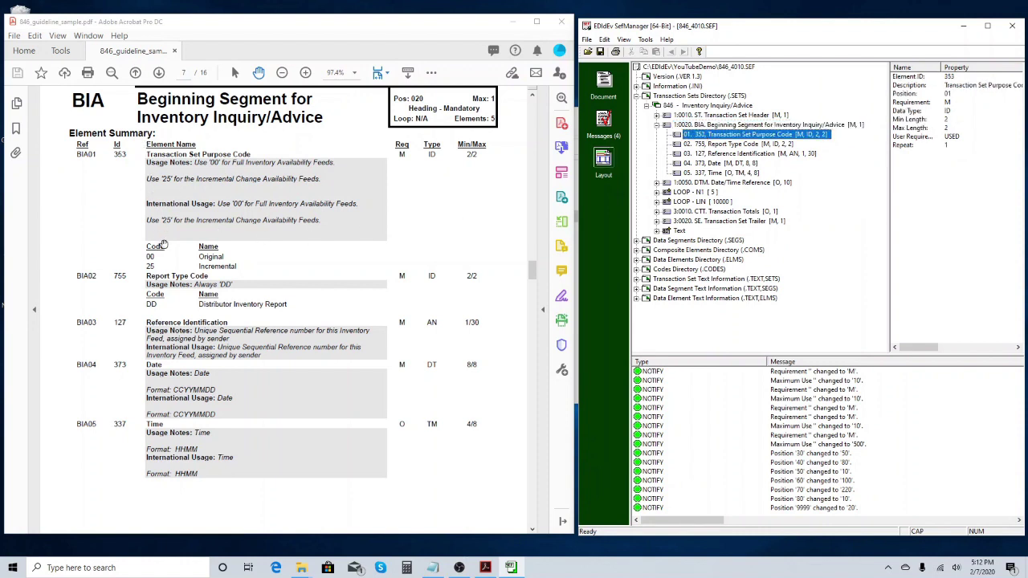
{"action": "left_click_drag", "start_coordinate": [149, 256], "coordinate": [237, 267]}
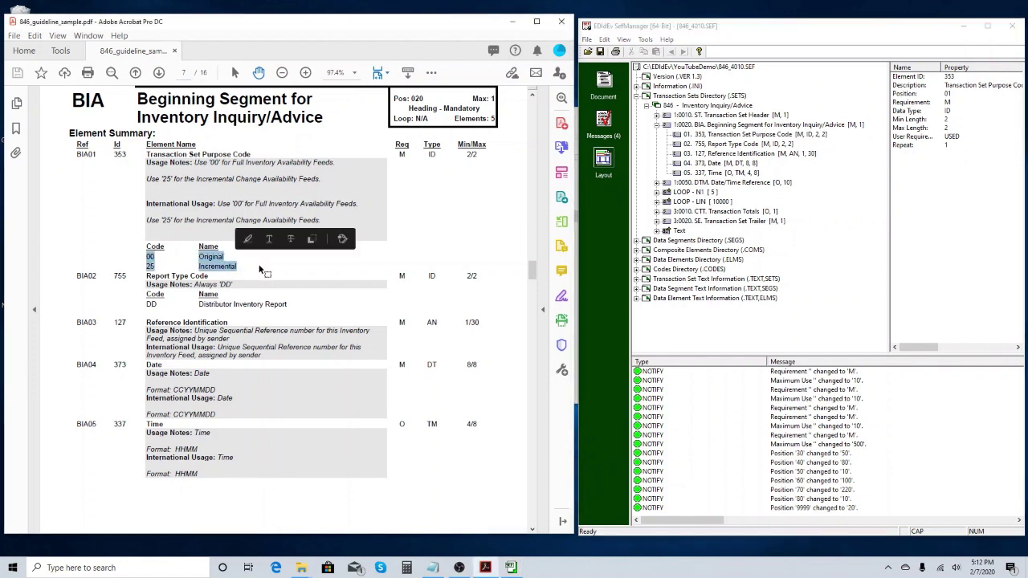
{"action": "left_click", "coordinate": [259, 269]}
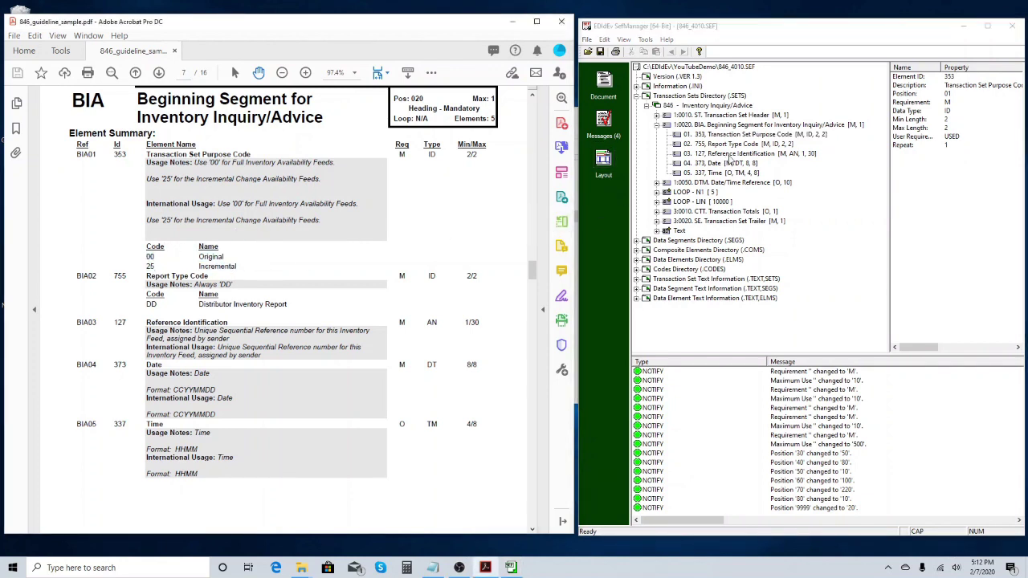
Add codes 00 and 25 to element 353 (Transaction Set Purpose Code) of the BIA segment and check them under Partition 1
{"action": "left_click", "coordinate": [730, 136]}
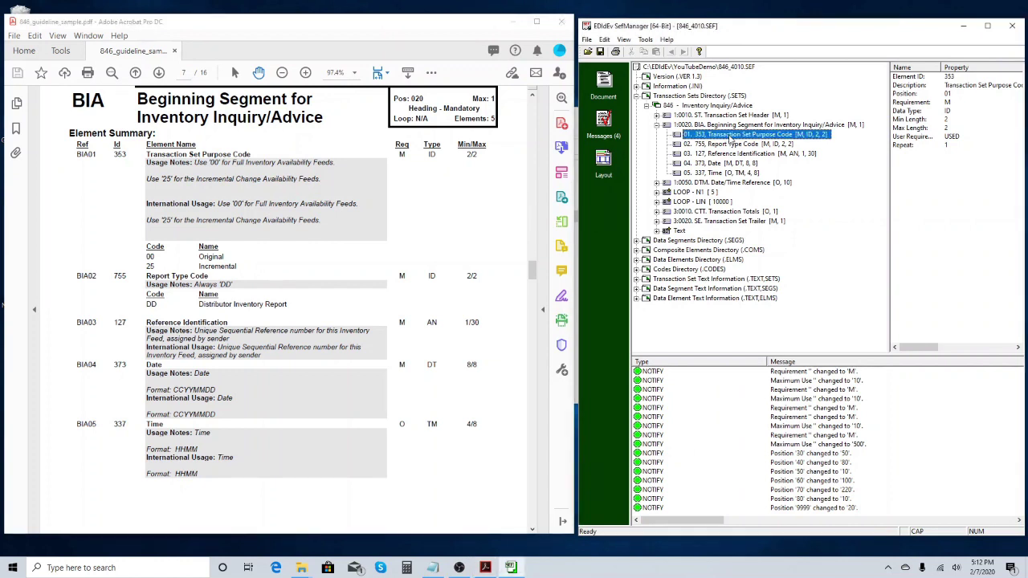
{"action": "right_click", "coordinate": [730, 140]}
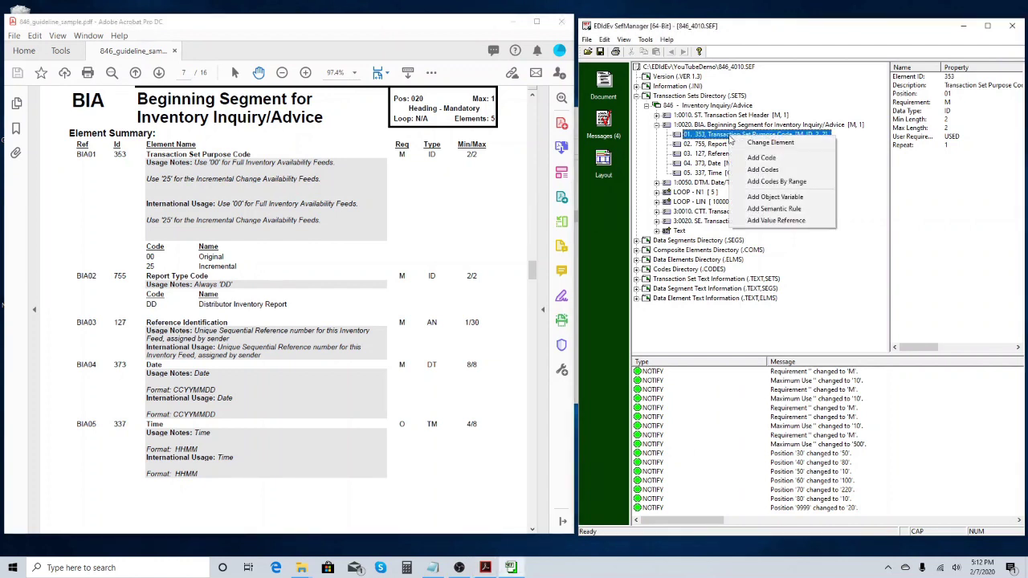
{"action": "left_click", "coordinate": [762, 169]}
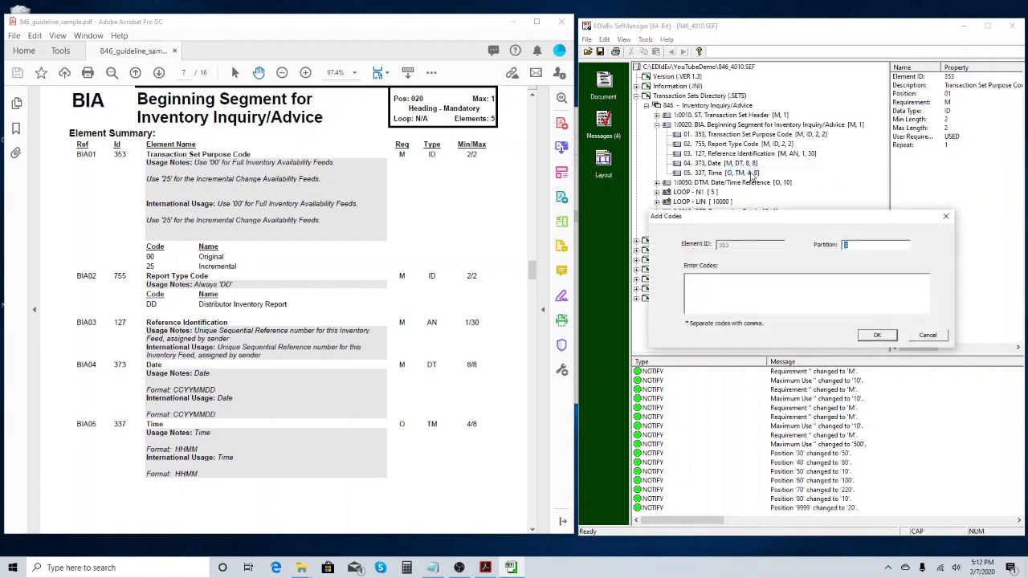
{"action": "left_click", "coordinate": [702, 284]}
{"action": "left_click", "coordinate": [882, 338]}
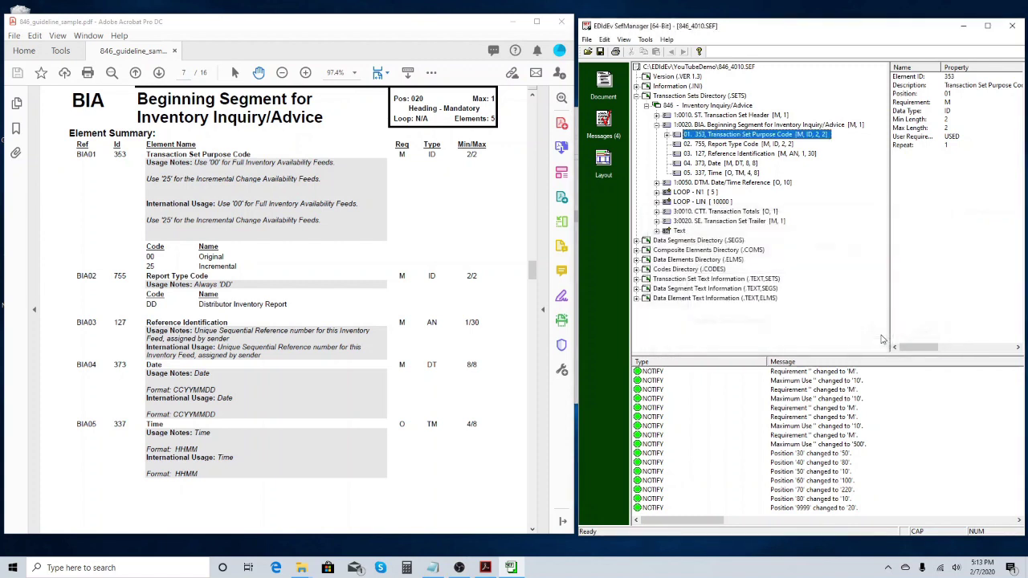
{"action": "left_click", "coordinate": [666, 135]}
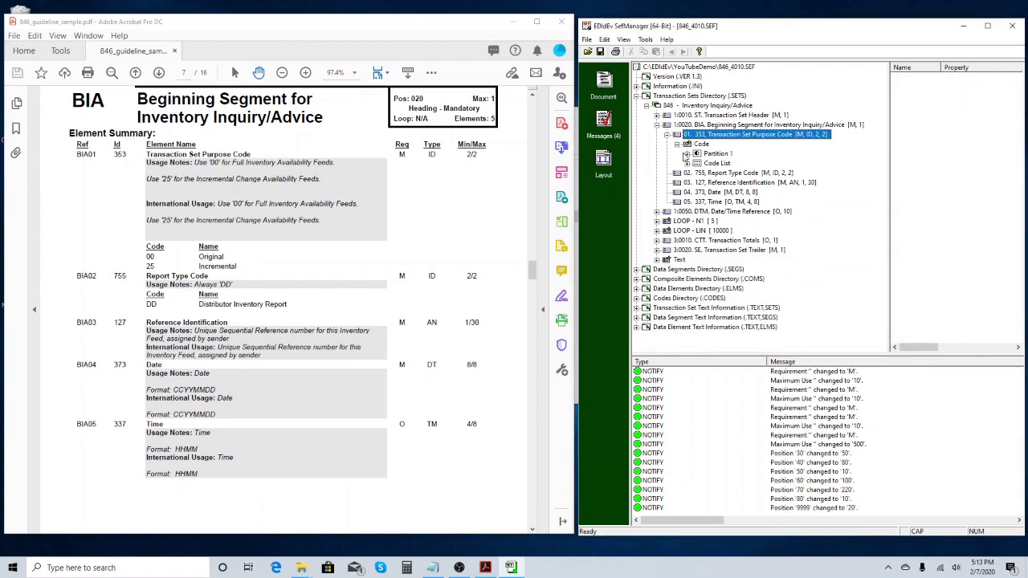
{"action": "left_click", "coordinate": [686, 154]}
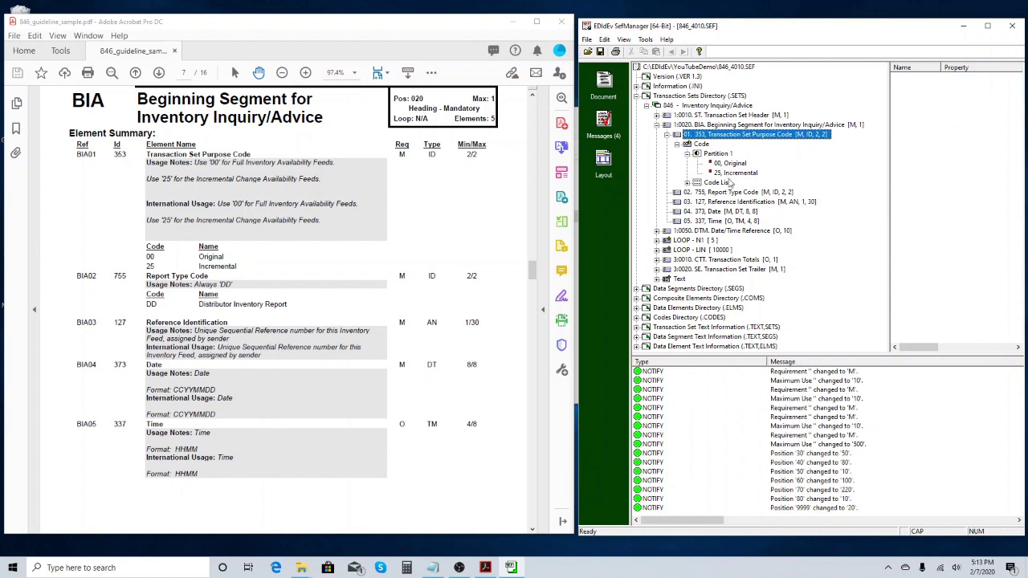
{"action": "double_click", "coordinate": [727, 136]}
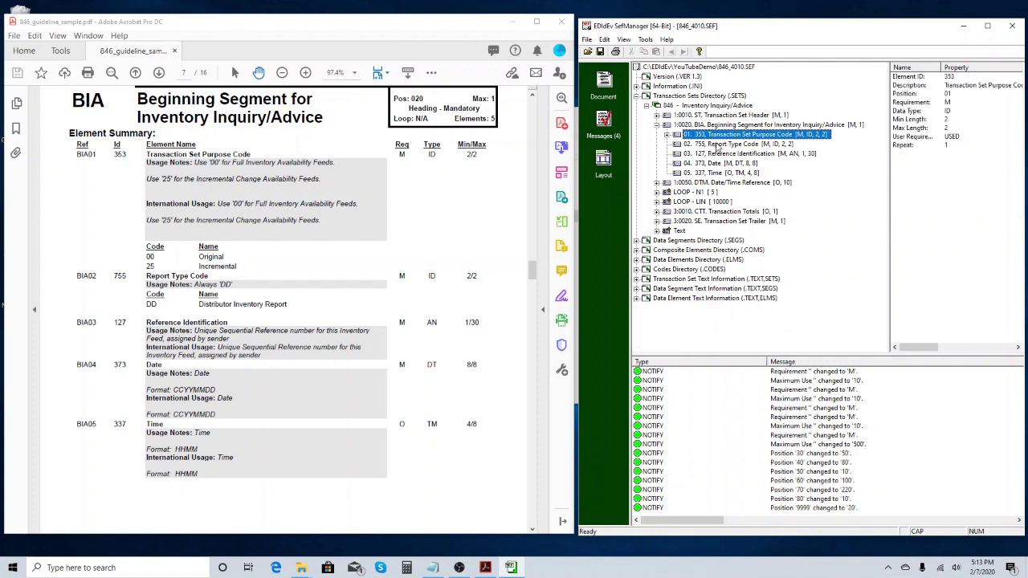
Add code DD to element 755 (Report Type Code) of the BIA segment and check it under Partition 1
{"action": "left_click", "coordinate": [717, 145]}
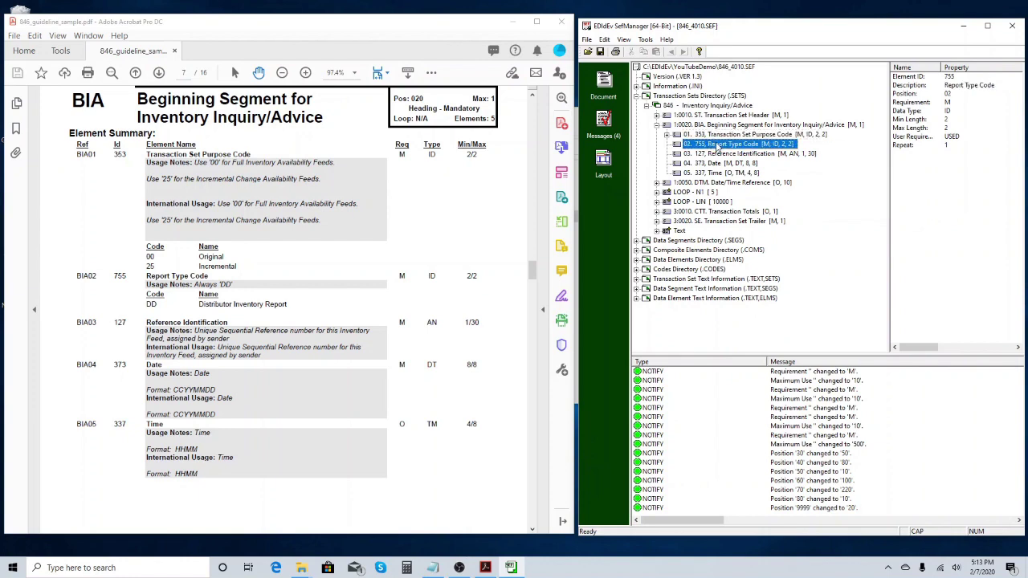
{"action": "right_click", "coordinate": [717, 146]}
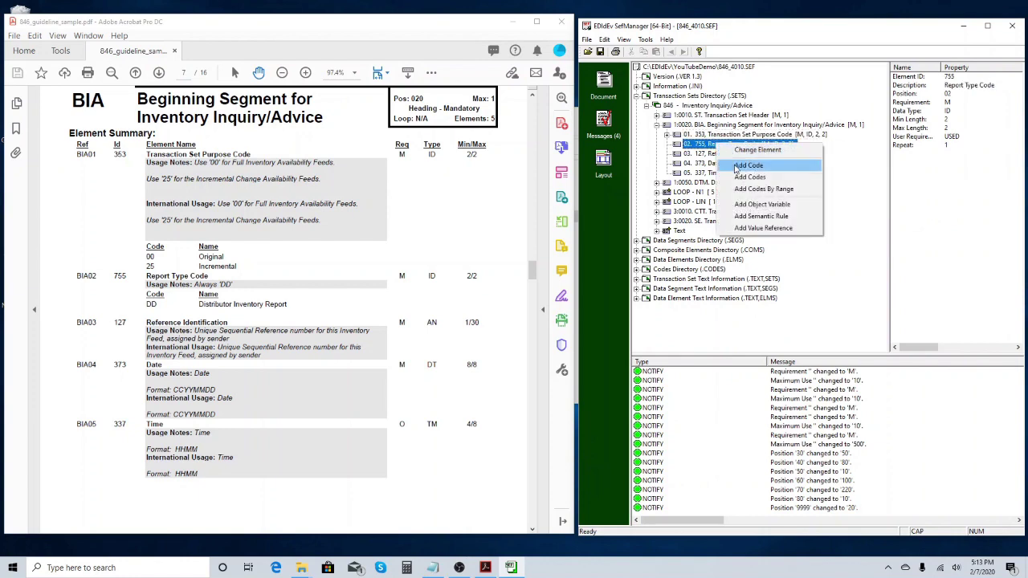
{"action": "left_click", "coordinate": [747, 166]}
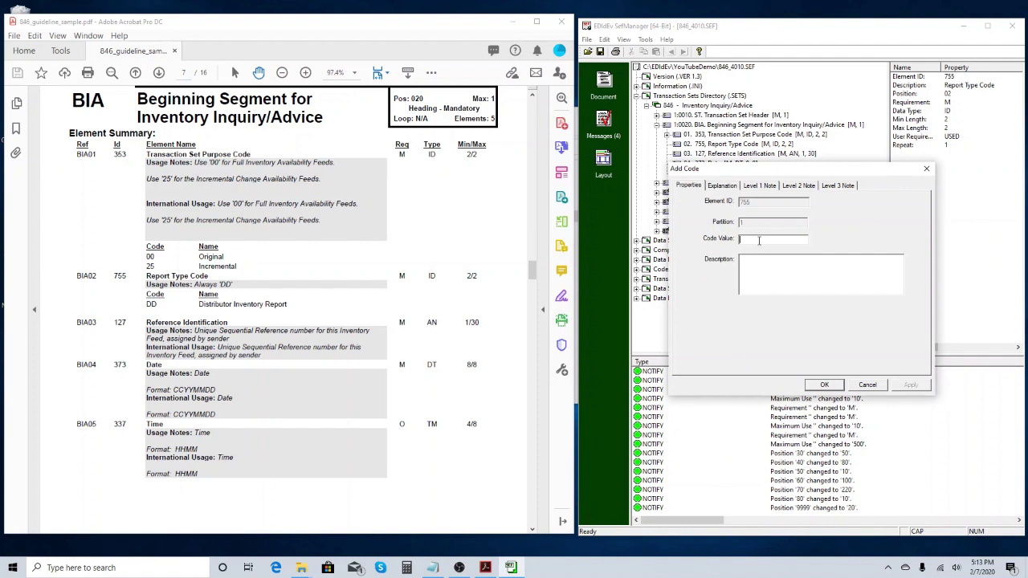
{"action": "type", "text": "DD"}
{"action": "left_click", "coordinate": [824, 385]}
{"action": "left_click", "coordinate": [676, 145]}
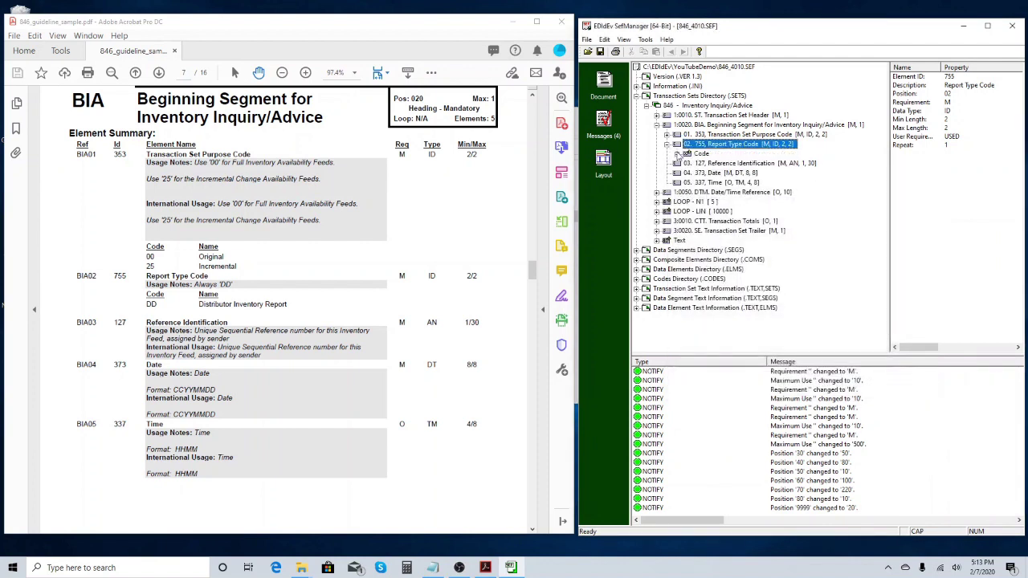
{"action": "left_click", "coordinate": [677, 154]}
{"action": "left_click", "coordinate": [688, 163]}
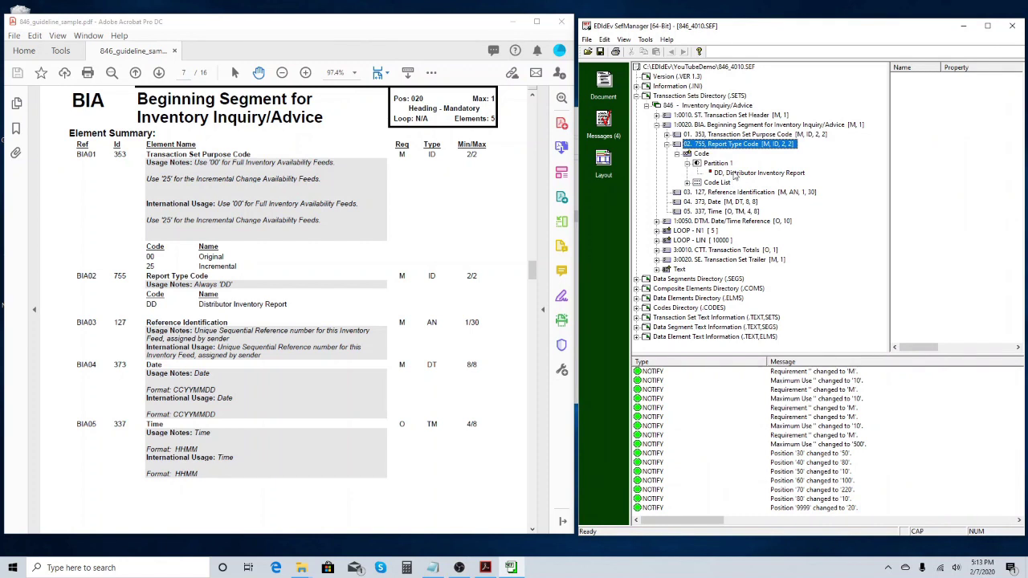
Check the properties of BIA elements 127 (Reference Identification), 373 (Date) and 337 (Time) against the PDF guideline
{"action": "left_click", "coordinate": [734, 173]}
{"action": "left_click", "coordinate": [667, 145]}
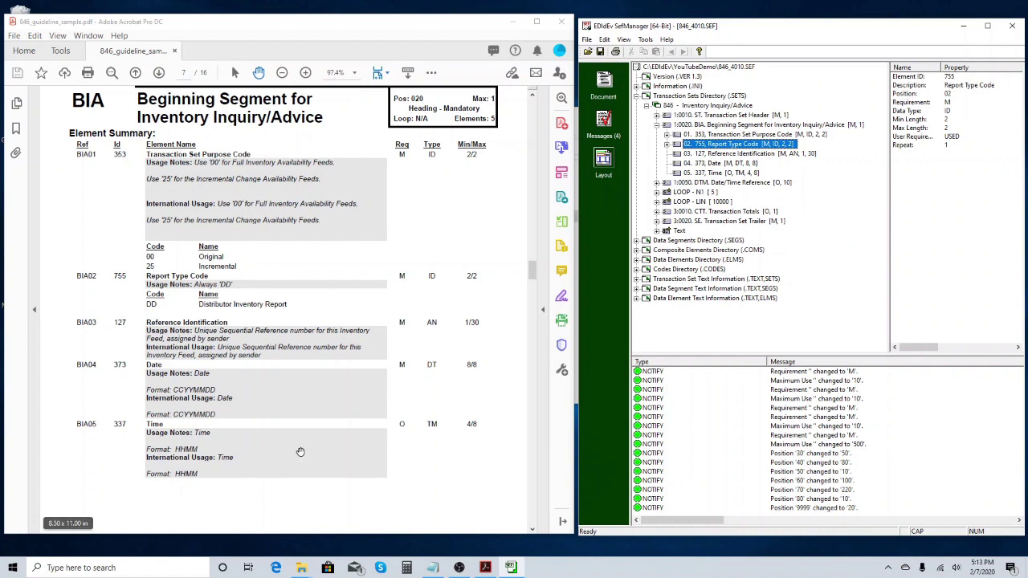
{"action": "left_click", "coordinate": [707, 153]}
{"action": "left_click", "coordinate": [709, 163]}
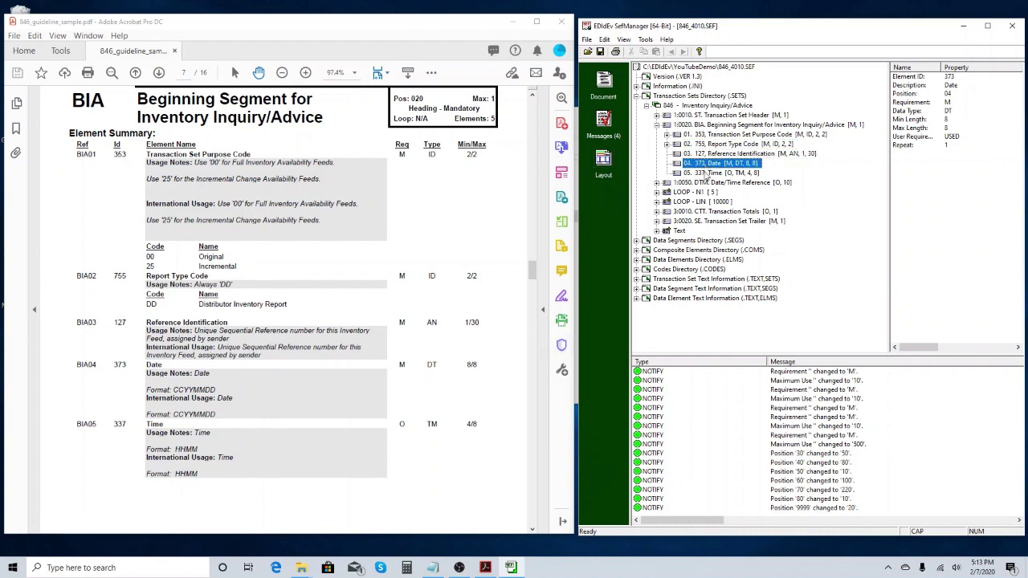
{"action": "left_click", "coordinate": [707, 173]}
Find the DTM element summary in the PDF guideline, collapse the BIA segment and expand the heading DTM segment
{"action": "left_click", "coordinate": [457, 237]}
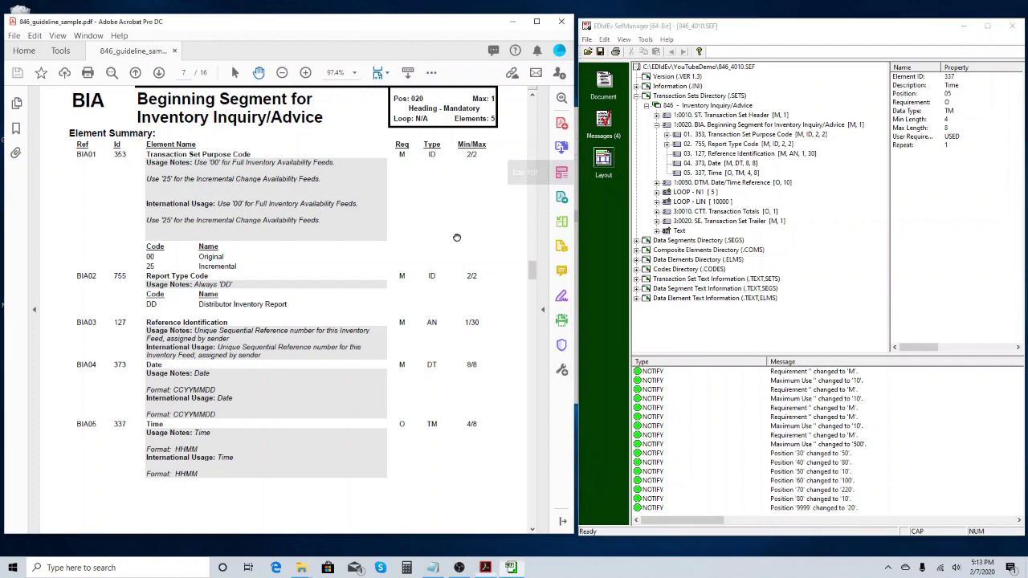
{"action": "scroll", "coordinate": [457, 237], "scroll_direction": "down", "scroll_amount": 10}
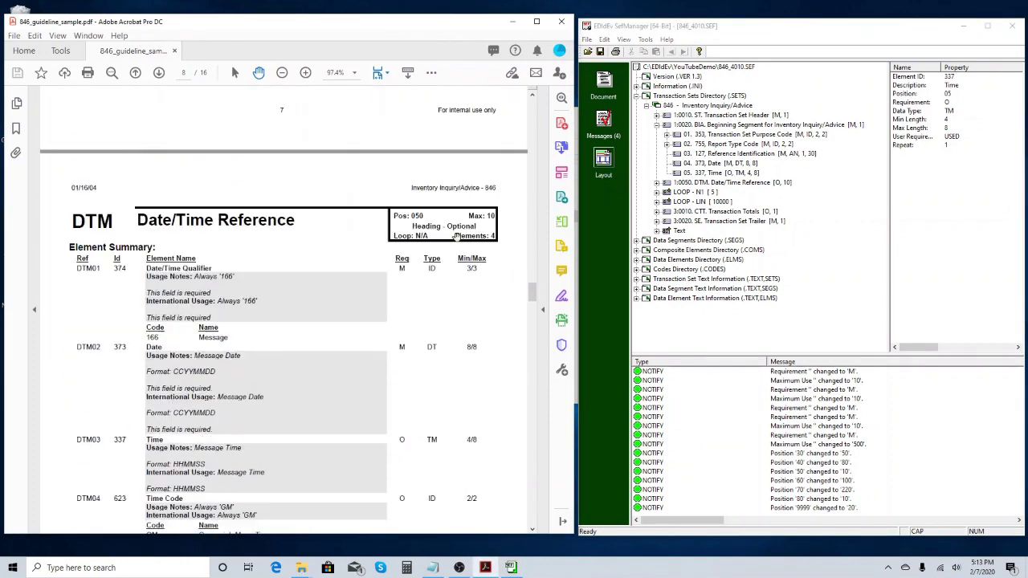
{"action": "scroll", "coordinate": [457, 238], "scroll_direction": "down", "scroll_amount": 4}
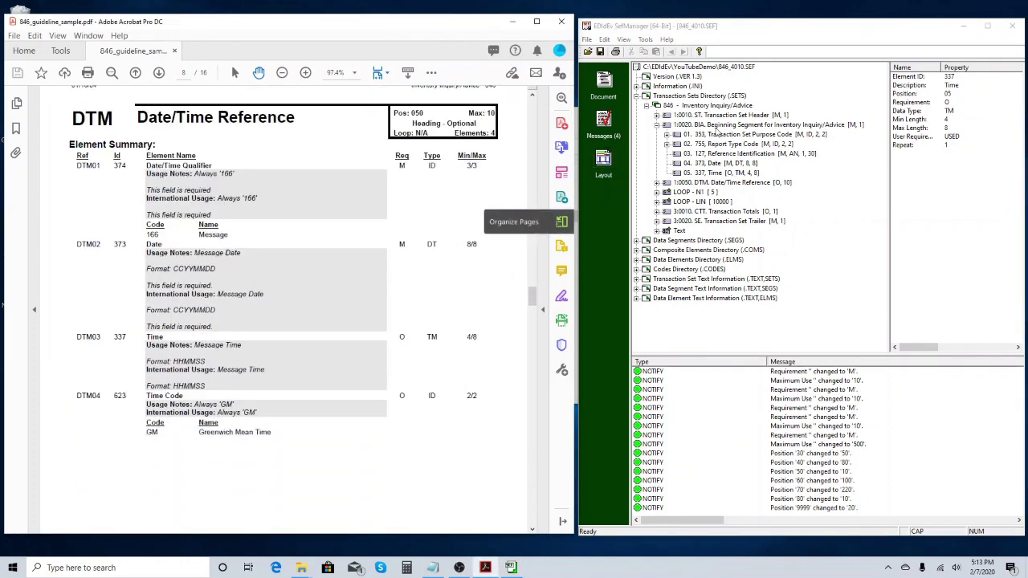
{"action": "double_click", "coordinate": [713, 128]}
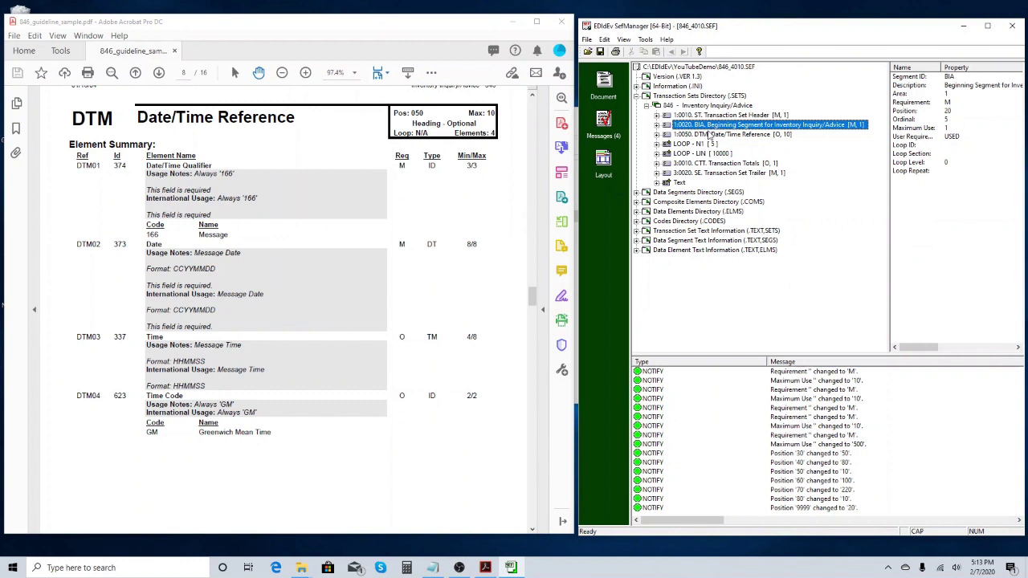
{"action": "double_click", "coordinate": [710, 134]}
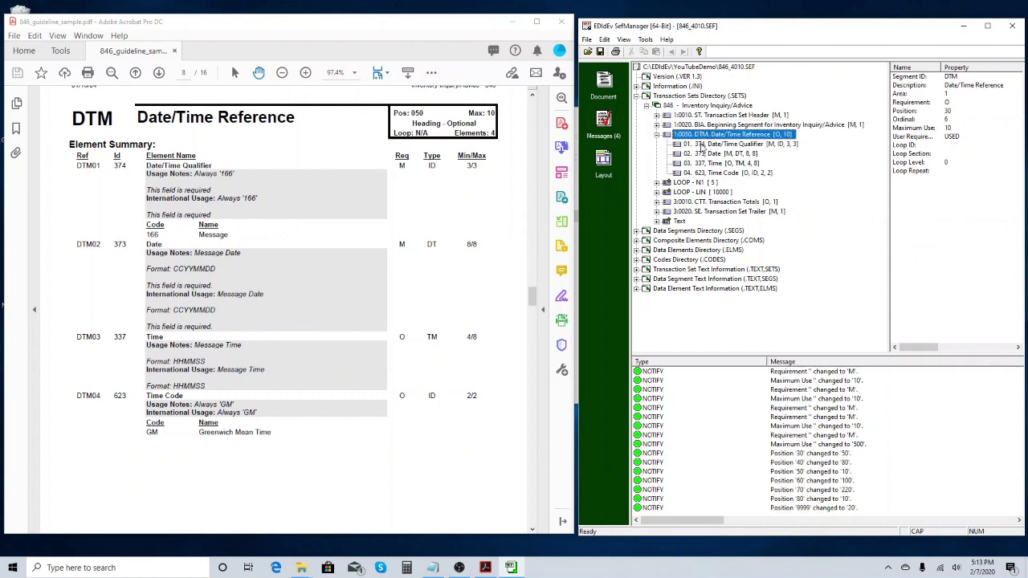
Add code 166 to element 374 (Date/Time Qualifier) of the heading DTM segment and check it under Partition 1
{"action": "left_click", "coordinate": [701, 145]}
{"action": "right_click", "coordinate": [702, 146]}
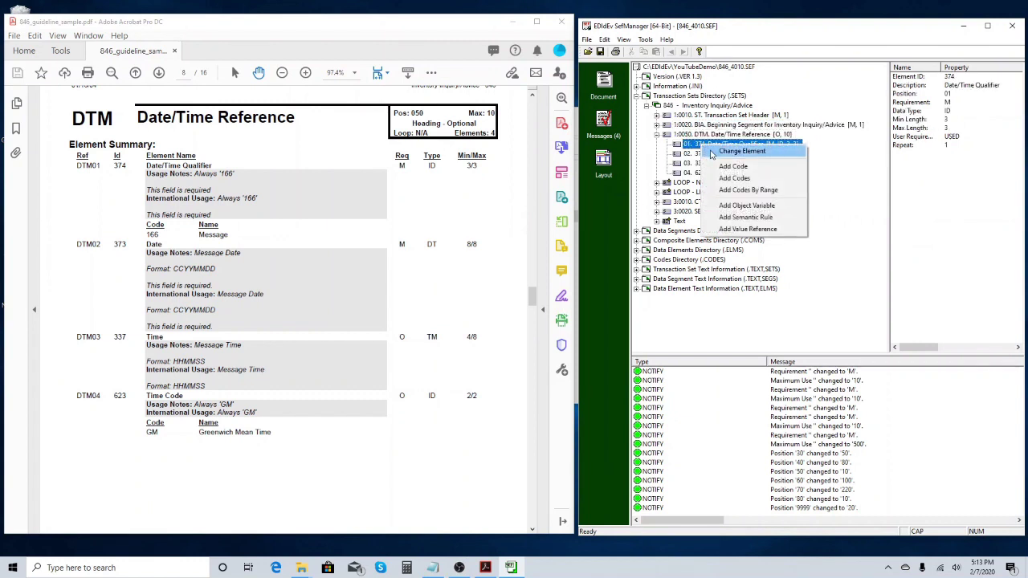
{"action": "left_click", "coordinate": [721, 167]}
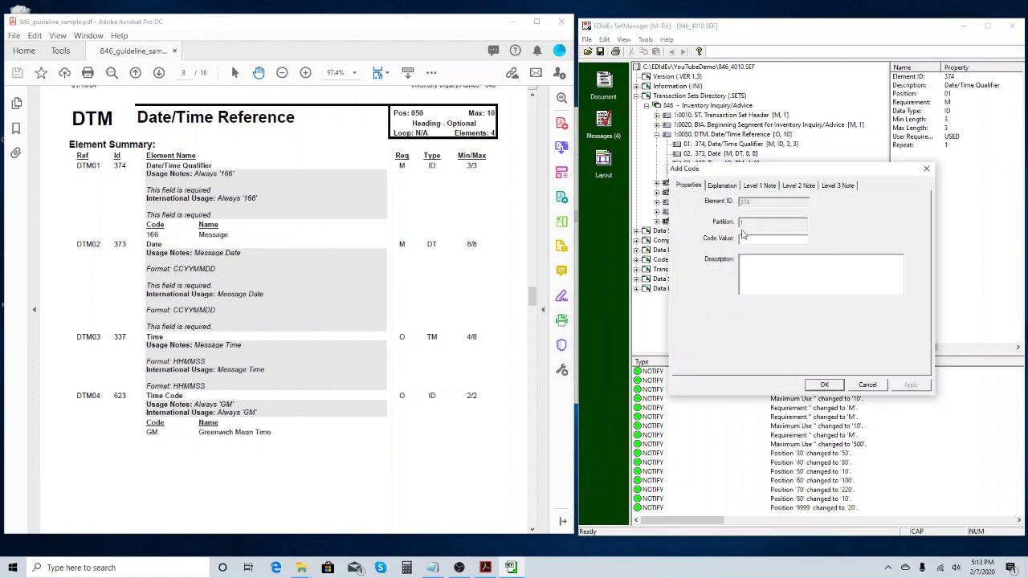
{"action": "left_click", "coordinate": [746, 241]}
{"action": "type", "text": "166"}
{"action": "left_click", "coordinate": [824, 385]}
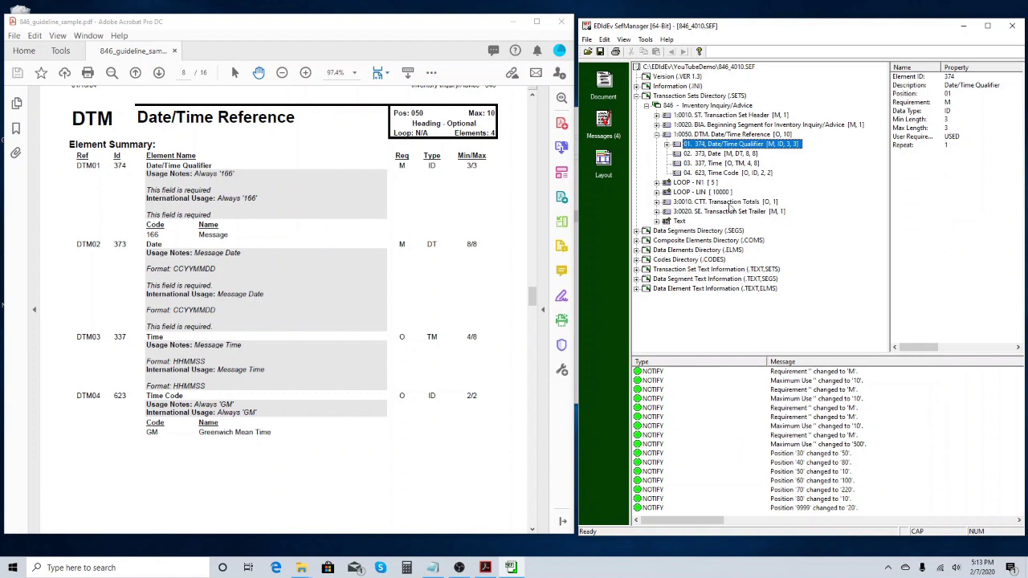
{"action": "left_click", "coordinate": [667, 145]}
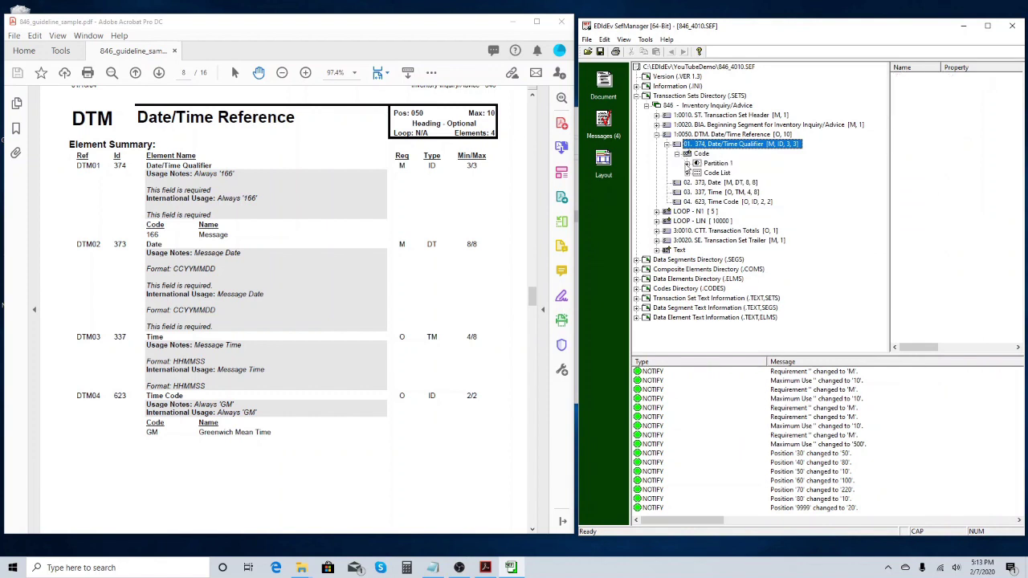
{"action": "left_click", "coordinate": [687, 164]}
{"action": "left_click", "coordinate": [668, 144]}
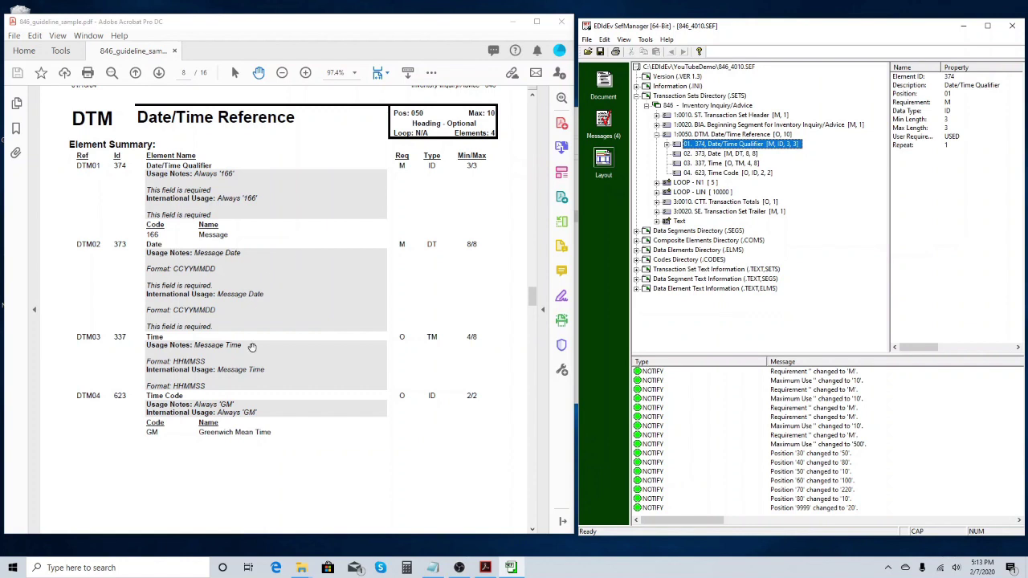
Review DTM elements 373 and 337, add code GM to element 623 (Time Code), and check it under Partition 1
{"action": "left_click", "coordinate": [714, 154]}
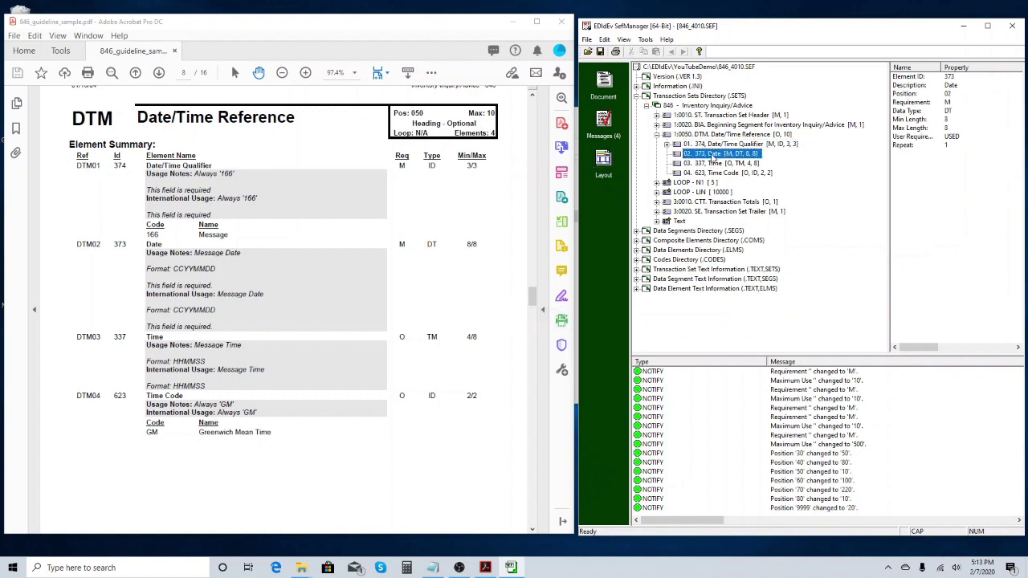
{"action": "left_click", "coordinate": [712, 164]}
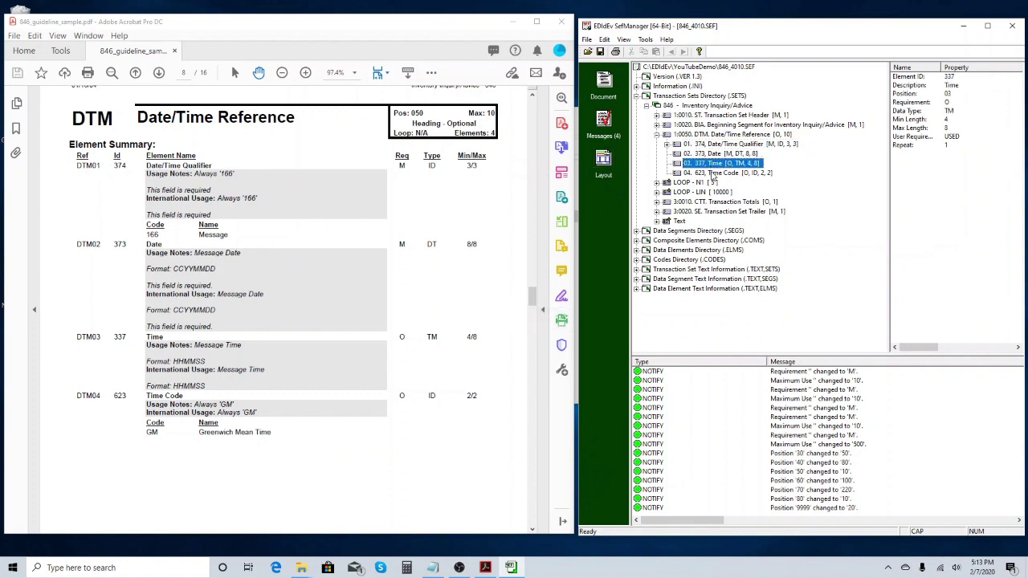
{"action": "left_click", "coordinate": [713, 174]}
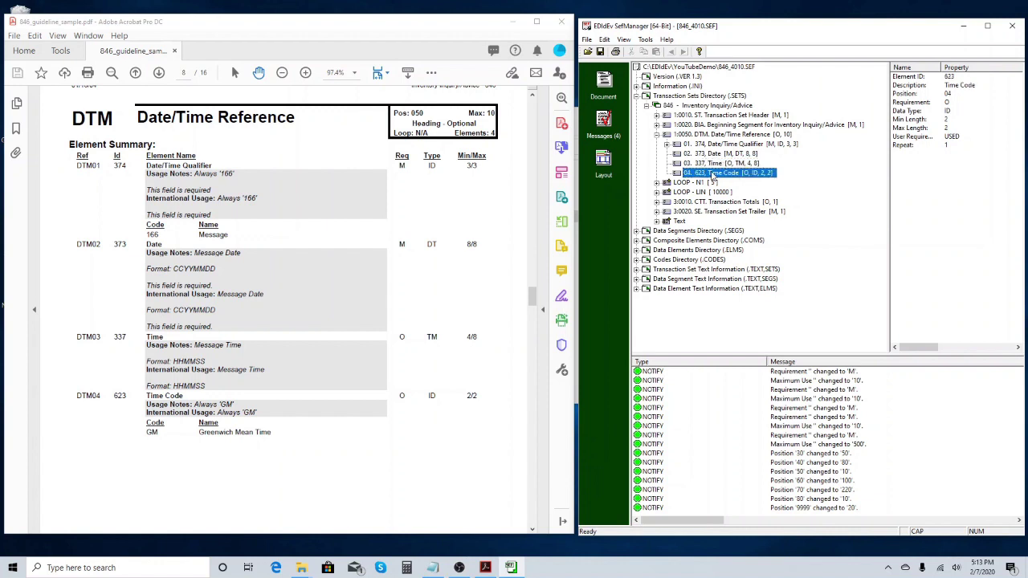
{"action": "right_click", "coordinate": [712, 175]}
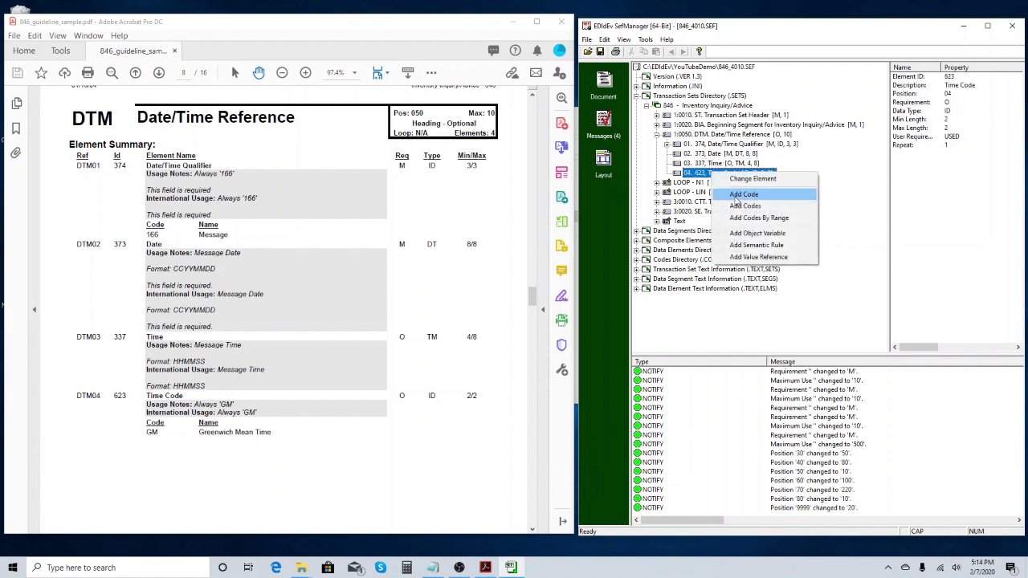
{"action": "left_click", "coordinate": [737, 195]}
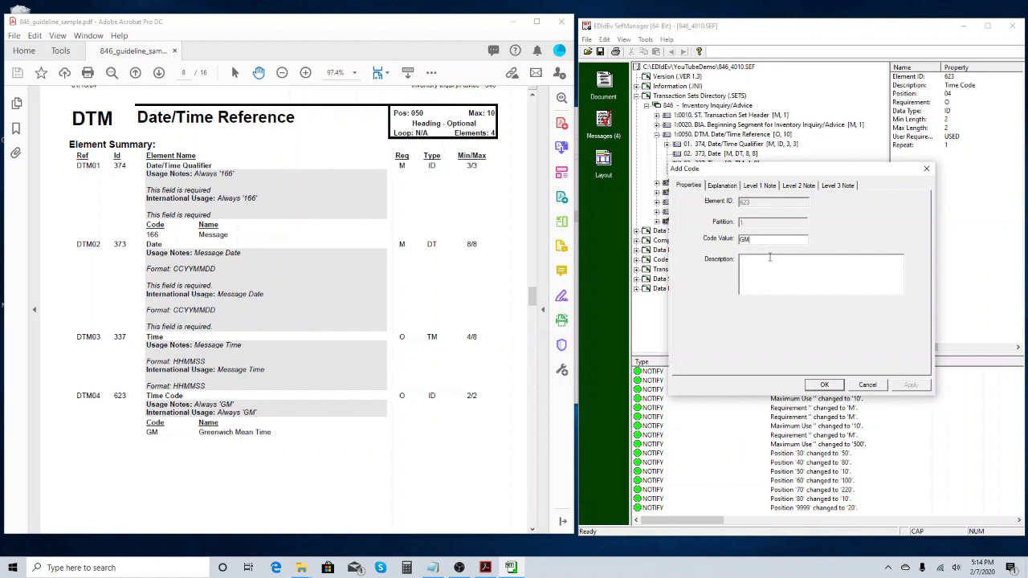
{"action": "left_click", "coordinate": [823, 385]}
{"action": "left_click", "coordinate": [668, 173]}
{"action": "left_click", "coordinate": [677, 182]}
{"action": "left_click", "coordinate": [687, 193]}
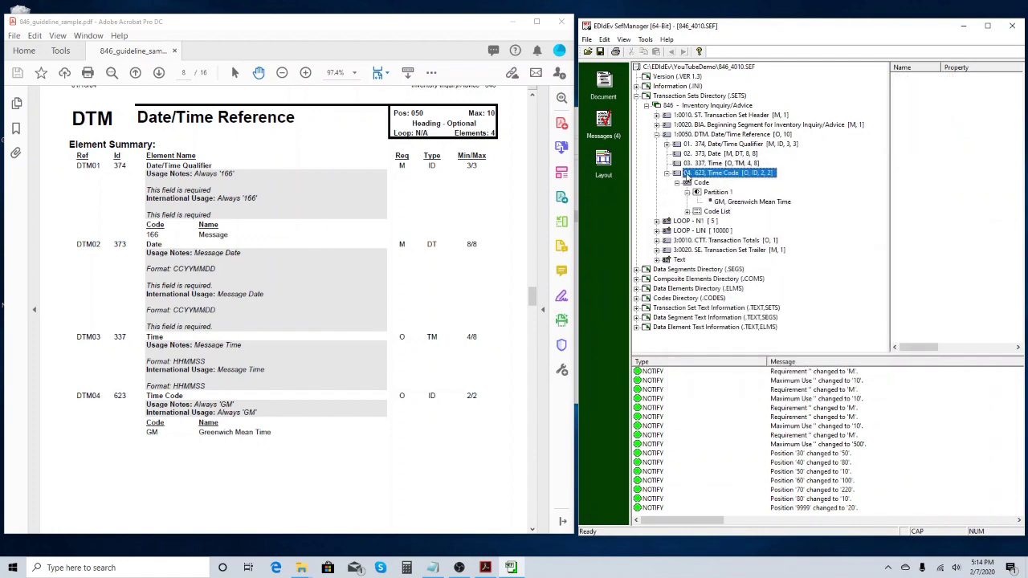
Collapse the DTM segment, find the N1 element summary in the PDF guideline, and expand the N1 loop down to its N1 segment's elements
{"action": "double_click", "coordinate": [692, 137]}
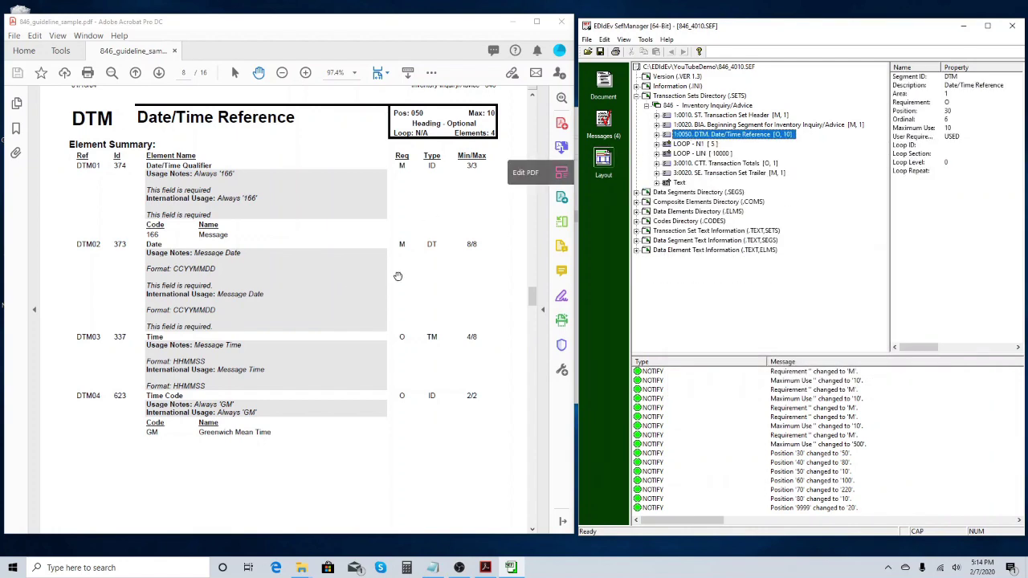
{"action": "left_click", "coordinate": [398, 276]}
{"action": "scroll", "coordinate": [398, 276], "scroll_direction": "down", "scroll_amount": 2}
{"action": "scroll", "coordinate": [398, 276], "scroll_direction": "down", "scroll_amount": 8}
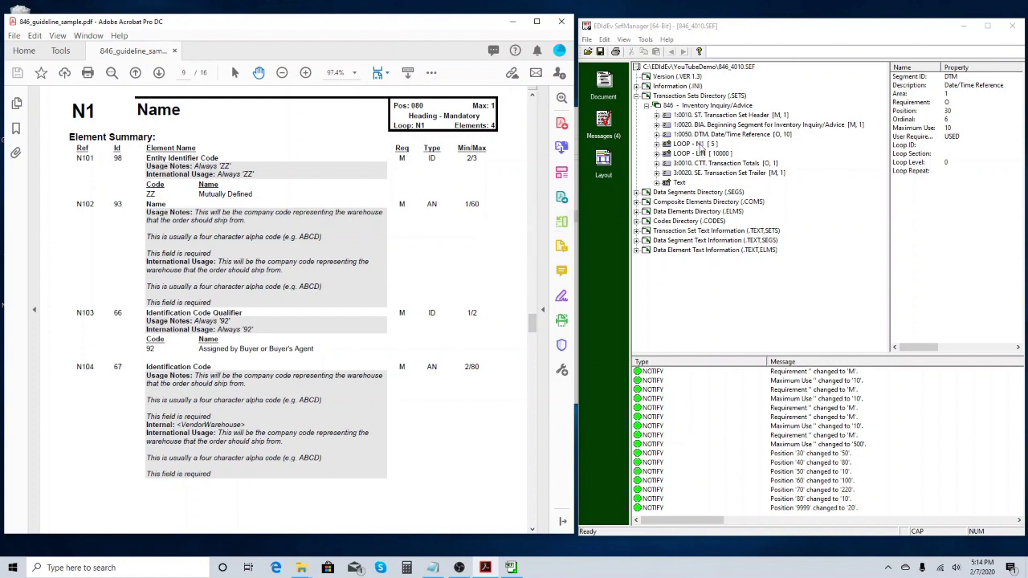
{"action": "double_click", "coordinate": [699, 145]}
{"action": "left_click", "coordinate": [710, 155]}
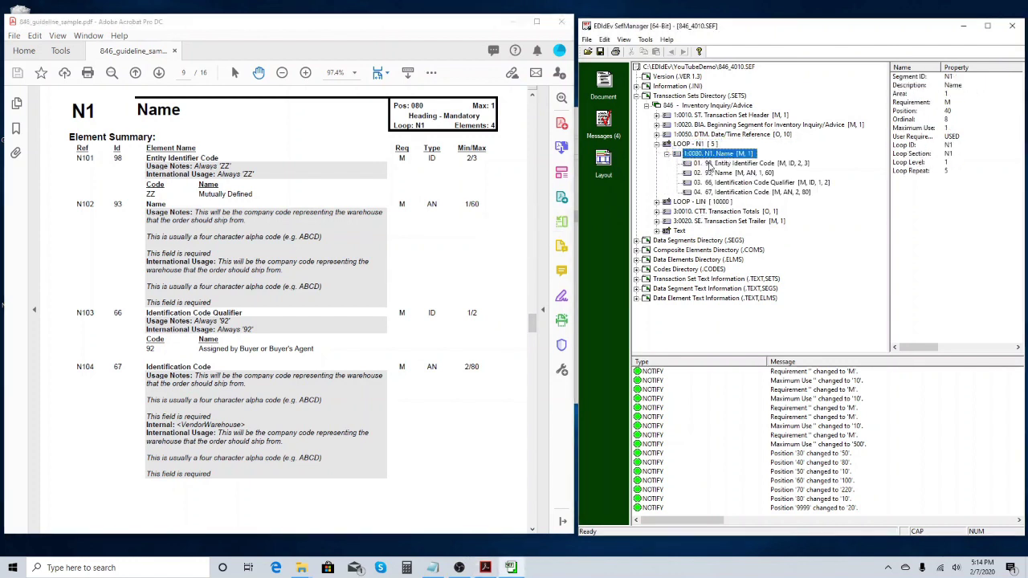
Add code ZZ to element 98 (Entity Identifier Code) of the N1 segment
{"action": "left_click", "coordinate": [709, 163]}
{"action": "right_click", "coordinate": [725, 164]}
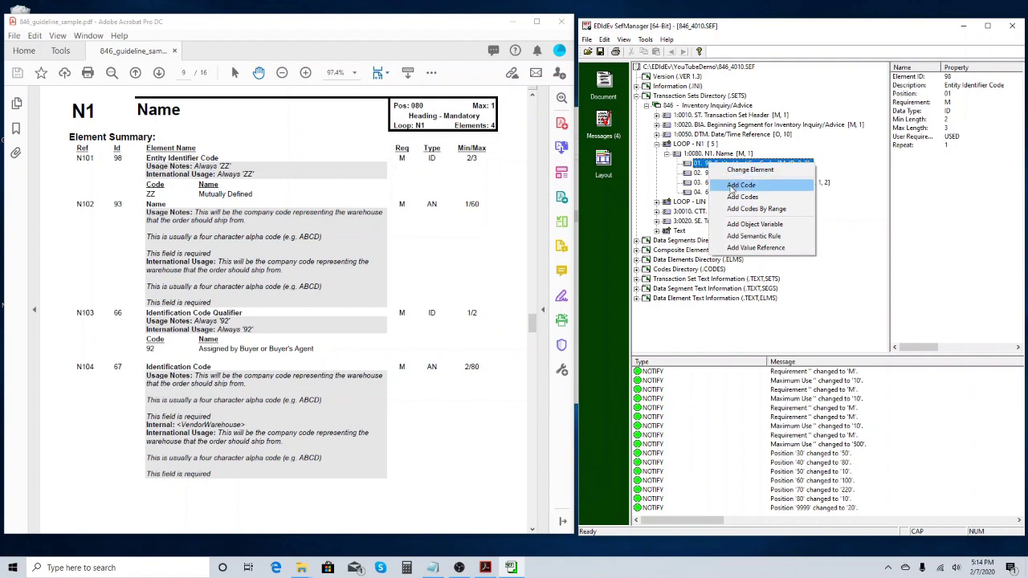
{"action": "left_click", "coordinate": [733, 184]}
{"action": "left_click", "coordinate": [744, 235]}
{"action": "type", "text": "ZZ"}
{"action": "left_click", "coordinate": [823, 386]}
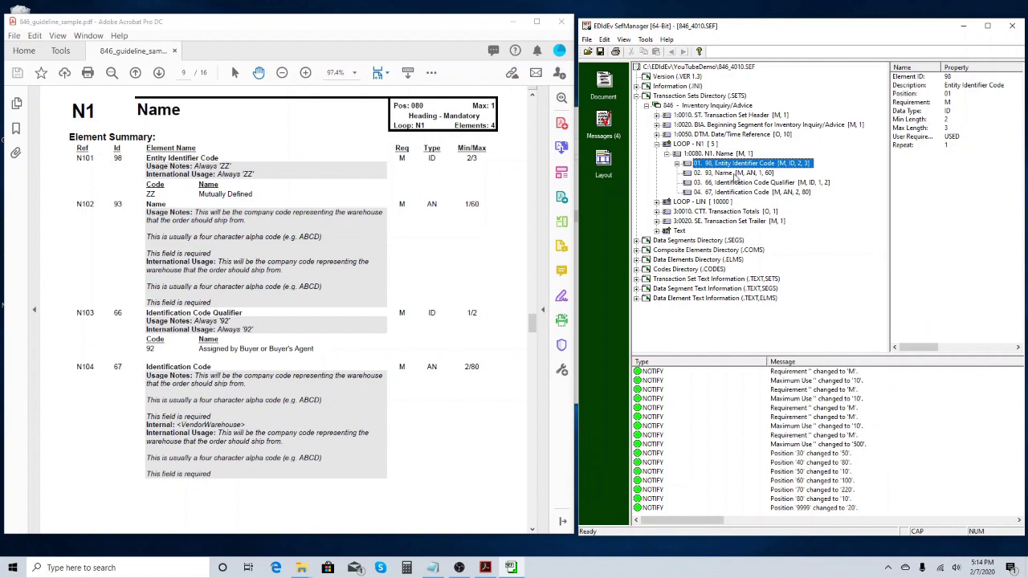
Add code 92 to element 66 (Identification Code Qualifier) of the N1 segment and collapse the segment
{"action": "left_click", "coordinate": [735, 173]}
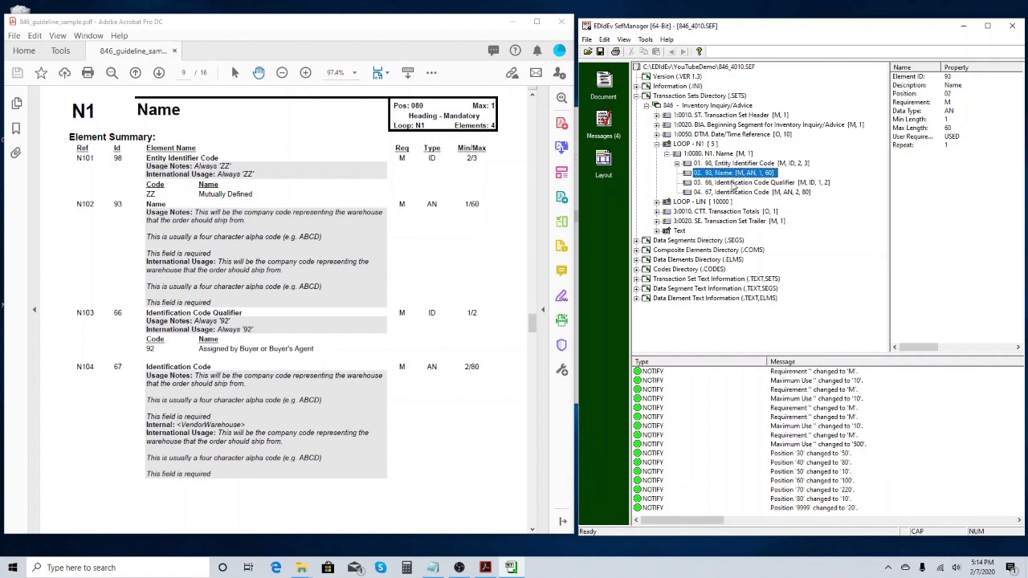
{"action": "left_click", "coordinate": [733, 183]}
{"action": "right_click", "coordinate": [733, 185]}
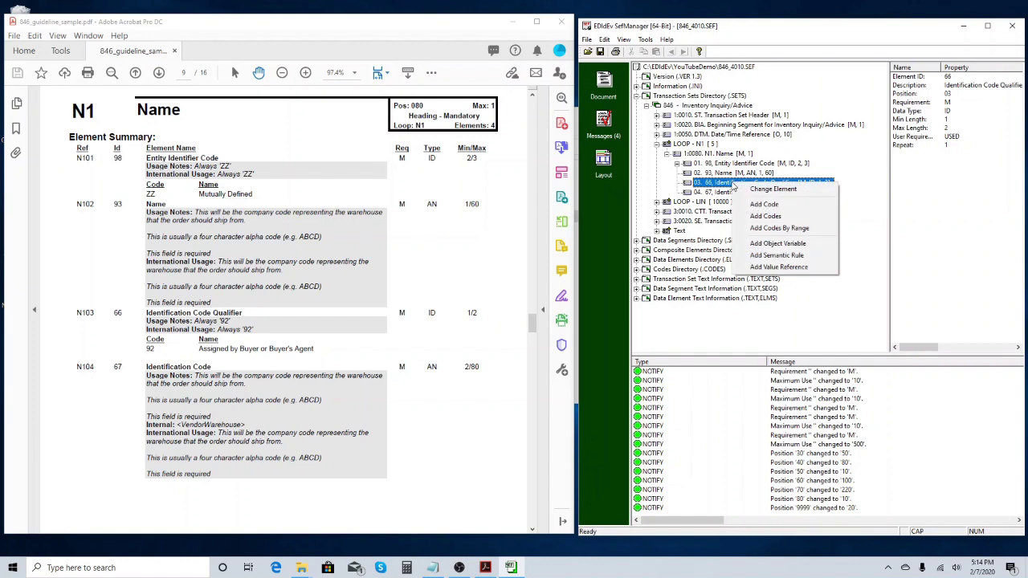
{"action": "left_click", "coordinate": [755, 207]}
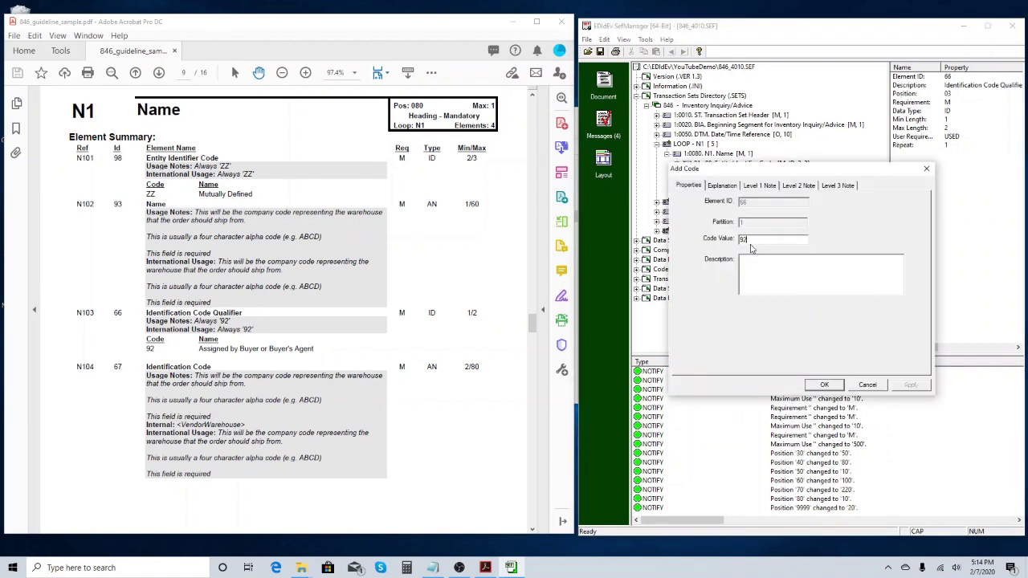
{"action": "left_click", "coordinate": [823, 385]}
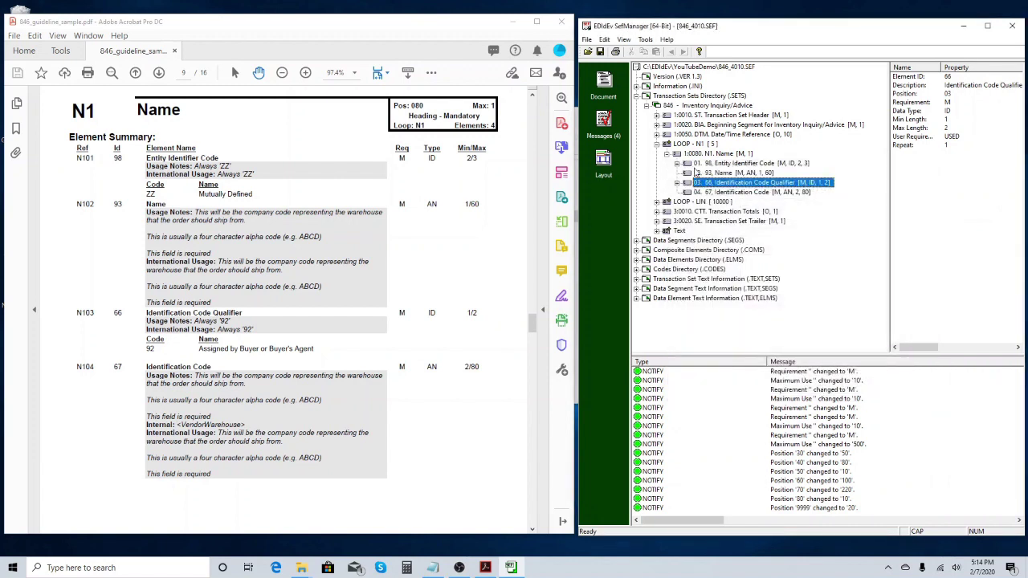
{"action": "double_click", "coordinate": [687, 155]}
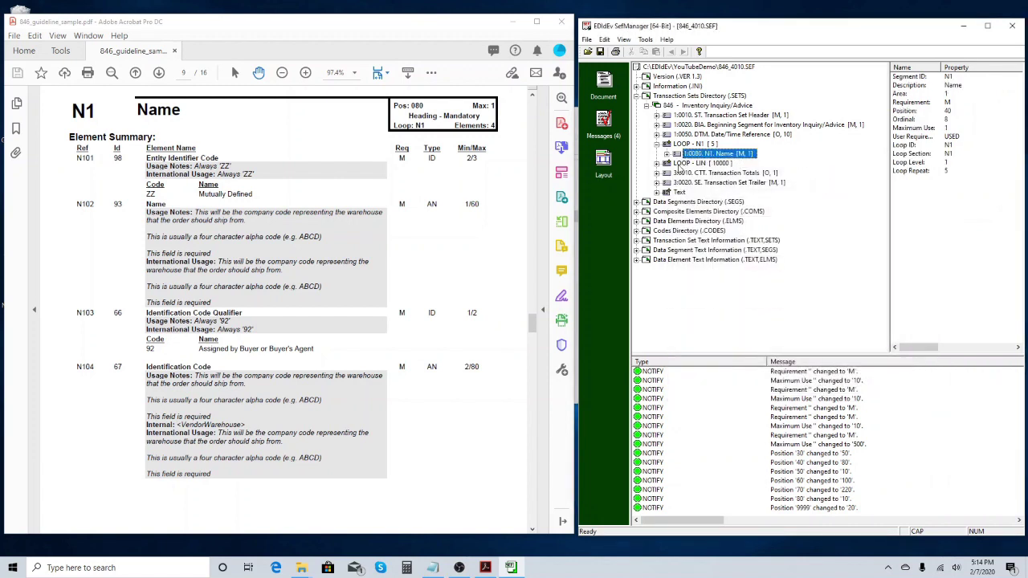
Find the LIN element summary in the PDF guideline and expand the LIN loop and its LIN segment
{"action": "left_click", "coordinate": [454, 258]}
{"action": "scroll", "coordinate": [454, 259], "scroll_direction": "down", "scroll_amount": 10}
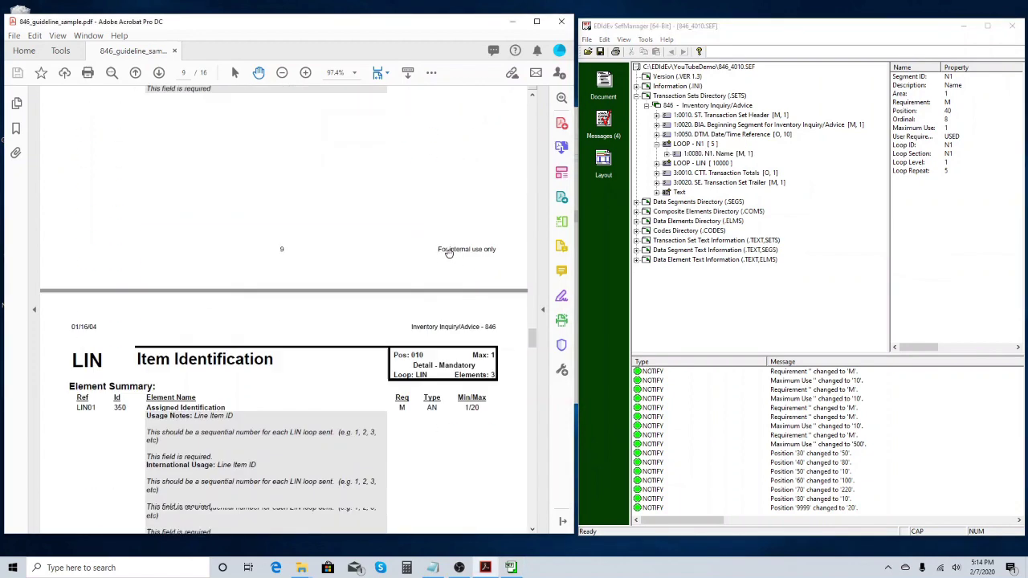
{"action": "scroll", "coordinate": [448, 250], "scroll_direction": "down", "scroll_amount": 1}
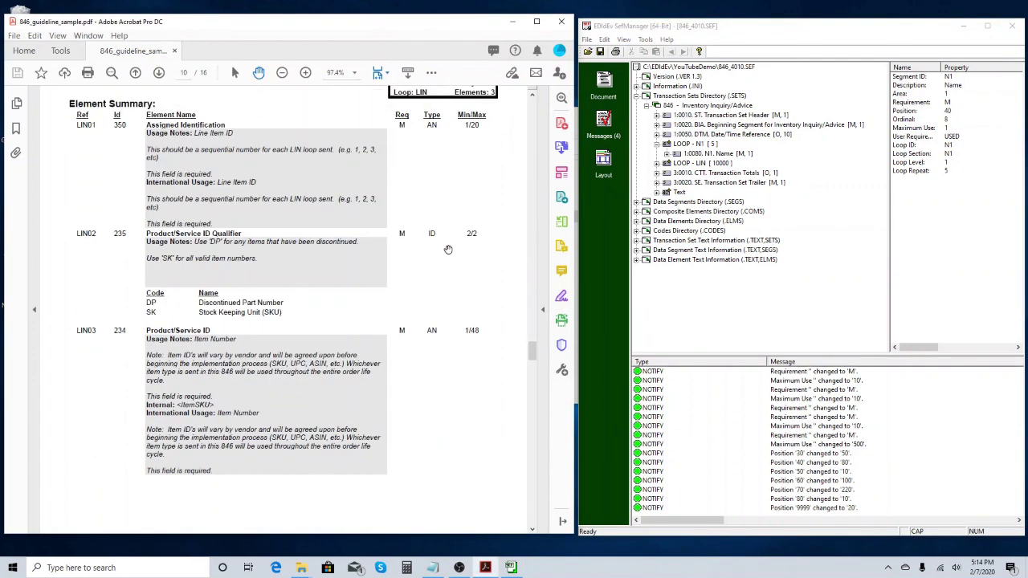
{"action": "double_click", "coordinate": [703, 164]}
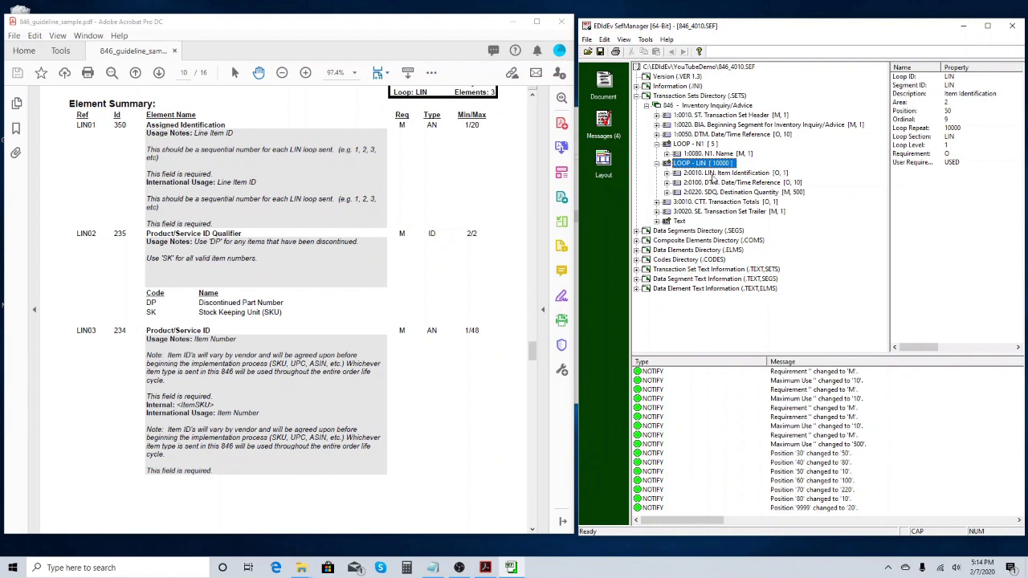
{"action": "double_click", "coordinate": [713, 174]}
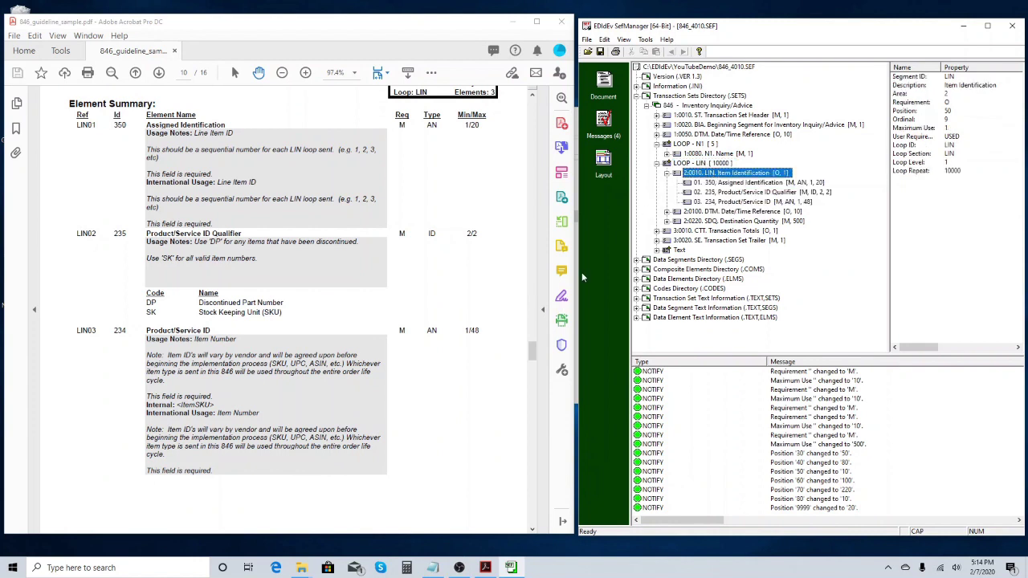
Add codes DP and SK to element 235 (Product/Service ID Qualifier) of the LIN segment, check them, and collapse the element
{"action": "left_click", "coordinate": [716, 193]}
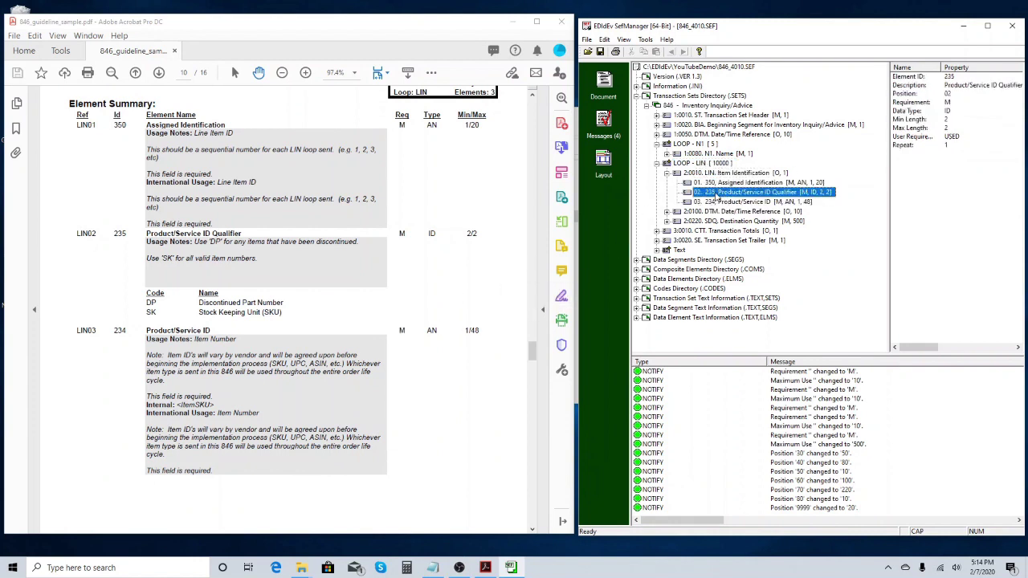
{"action": "right_click", "coordinate": [716, 197]}
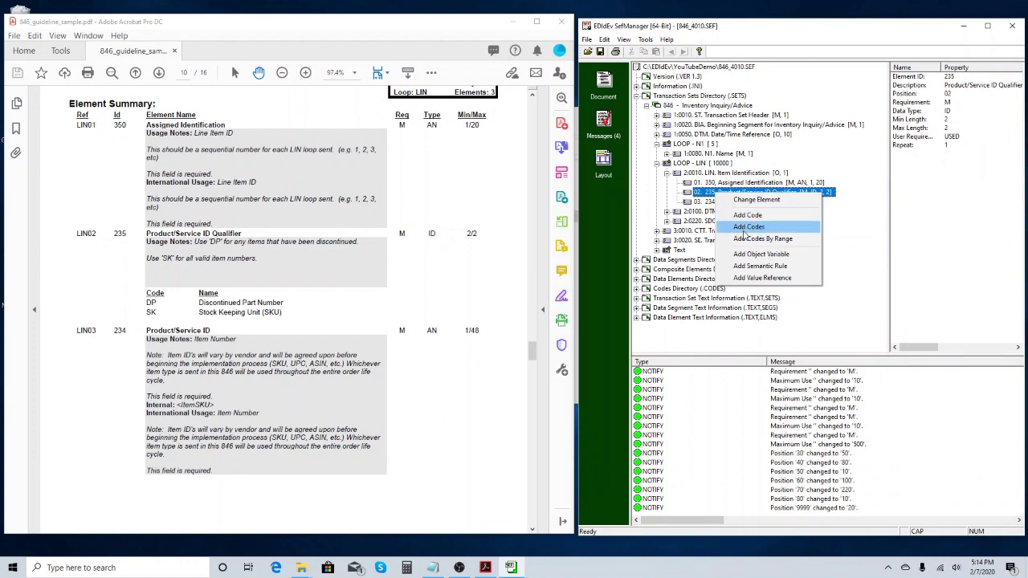
{"action": "left_click", "coordinate": [746, 230]}
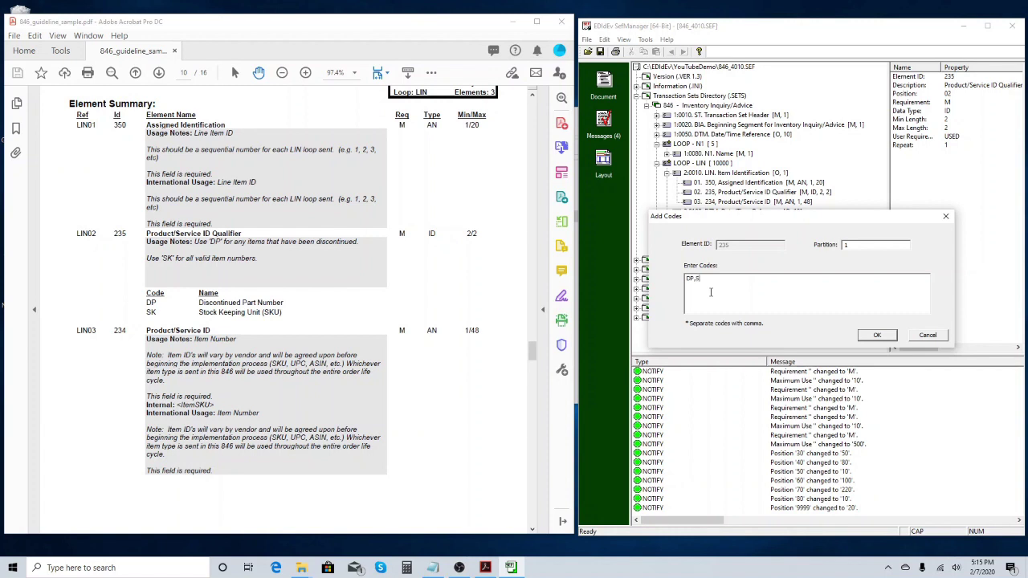
{"action": "left_click", "coordinate": [877, 335]}
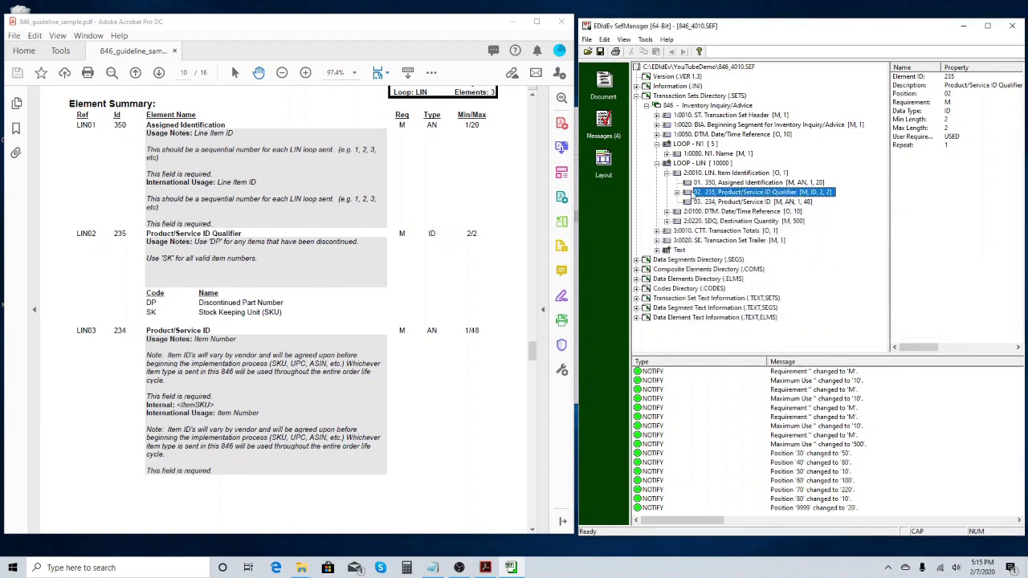
{"action": "left_click", "coordinate": [677, 193]}
{"action": "left_click", "coordinate": [687, 201]}
{"action": "left_click", "coordinate": [696, 211]}
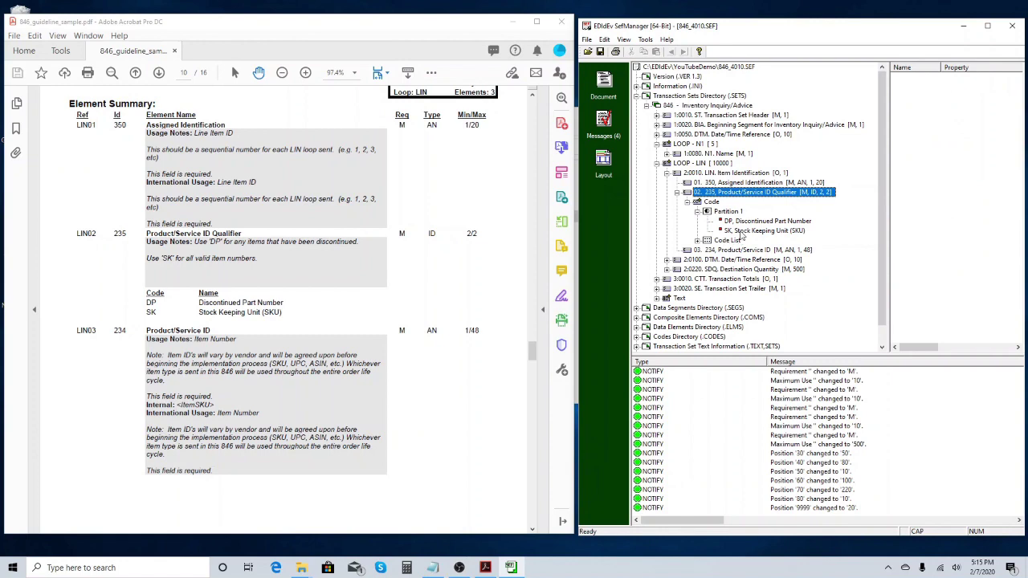
{"action": "left_click", "coordinate": [745, 231]}
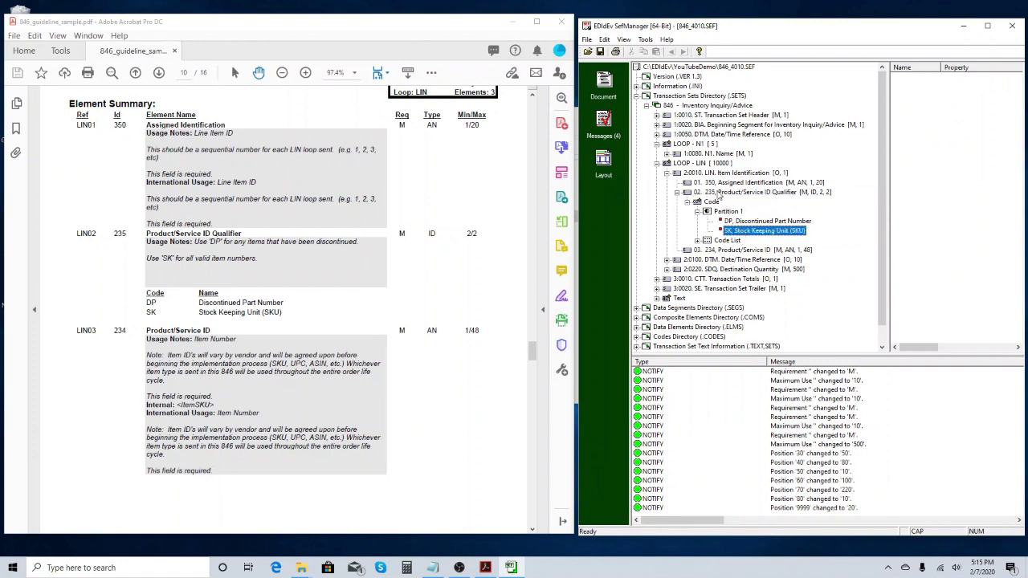
{"action": "double_click", "coordinate": [721, 193]}
Find the LIN loop's DTM element summary in the PDF guideline and expand that DTM segment in place of the LIN segment
{"action": "left_click", "coordinate": [421, 264]}
{"action": "scroll", "coordinate": [418, 262], "scroll_direction": "down", "scroll_amount": 10}
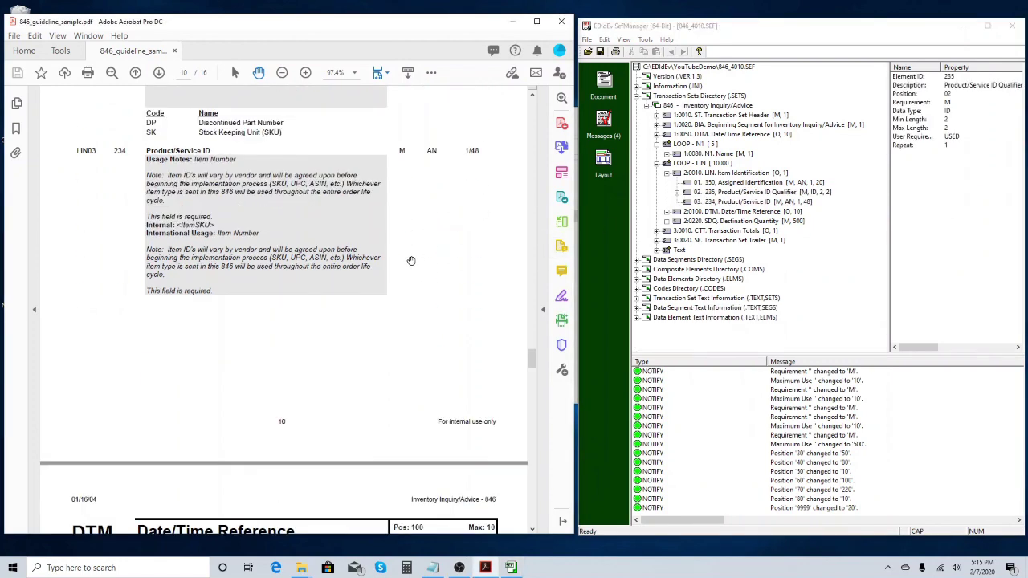
{"action": "scroll", "coordinate": [410, 259], "scroll_direction": "down", "scroll_amount": 2}
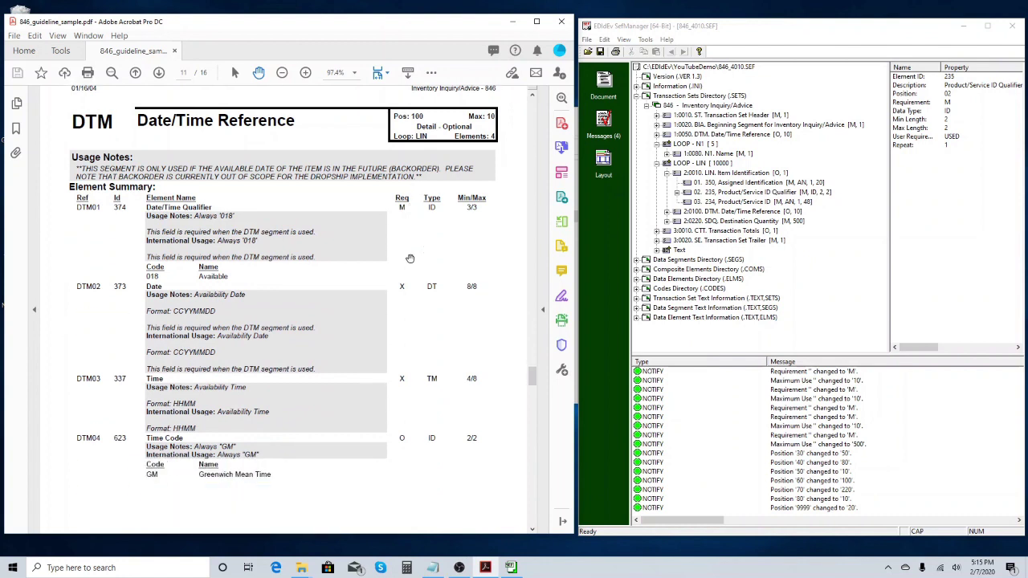
{"action": "double_click", "coordinate": [706, 173]}
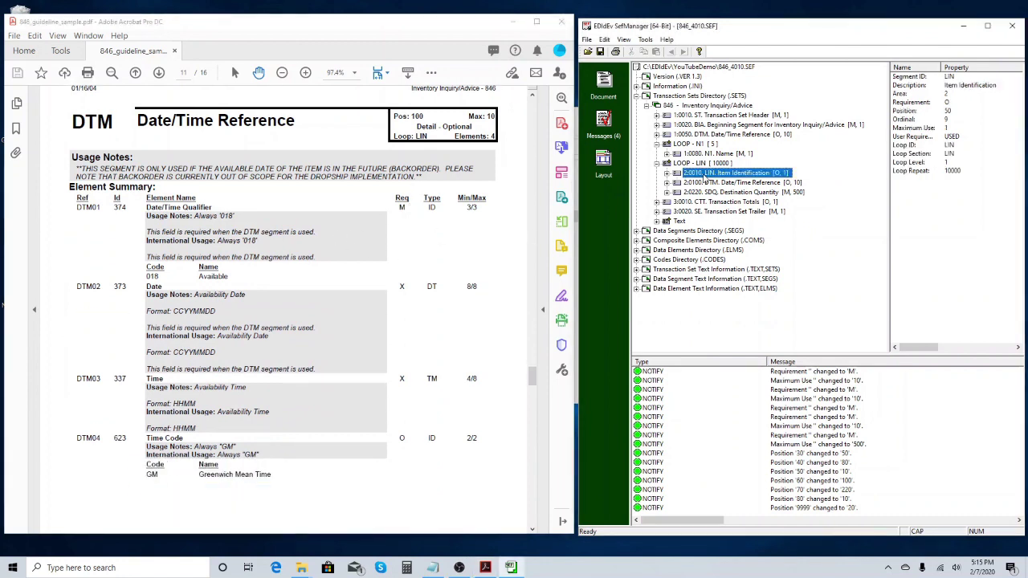
{"action": "double_click", "coordinate": [715, 183]}
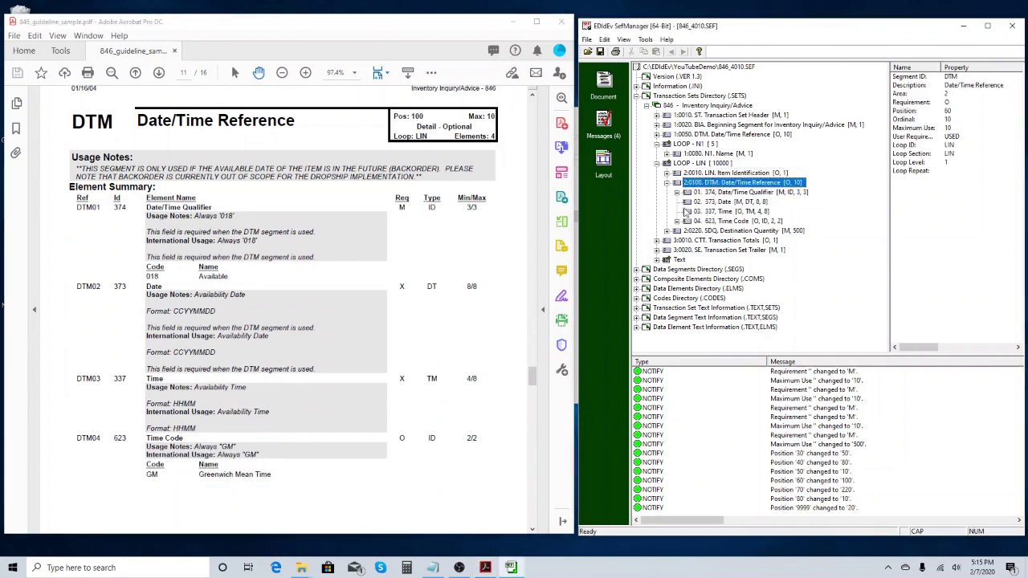
Add code 018 to element 374 (Date/Time Qualifier) of the LIN loop's DTM segment and collapse the element
{"action": "left_click", "coordinate": [677, 193]}
{"action": "left_click", "coordinate": [687, 202]}
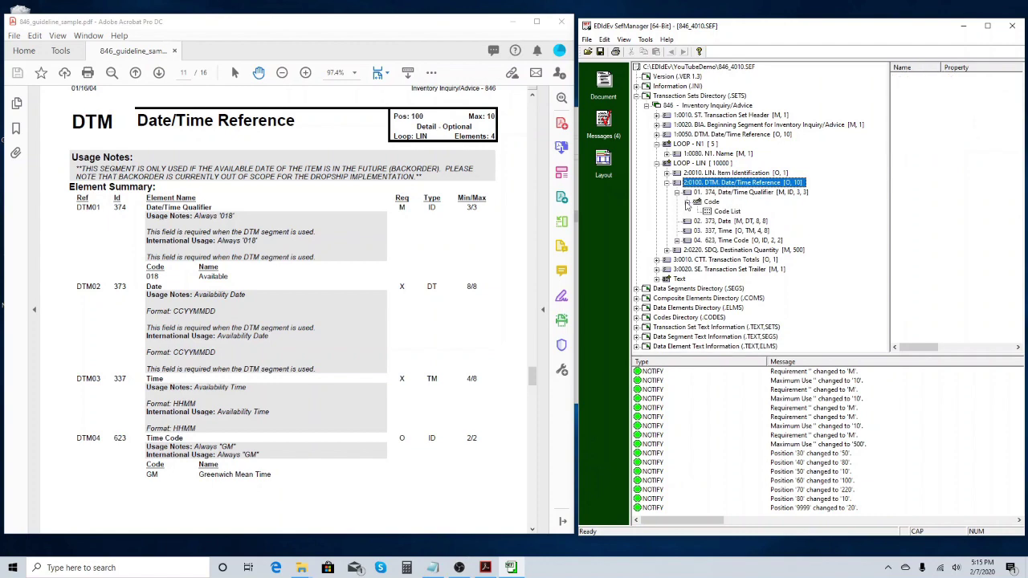
{"action": "left_click", "coordinate": [688, 201]}
{"action": "right_click", "coordinate": [709, 202]}
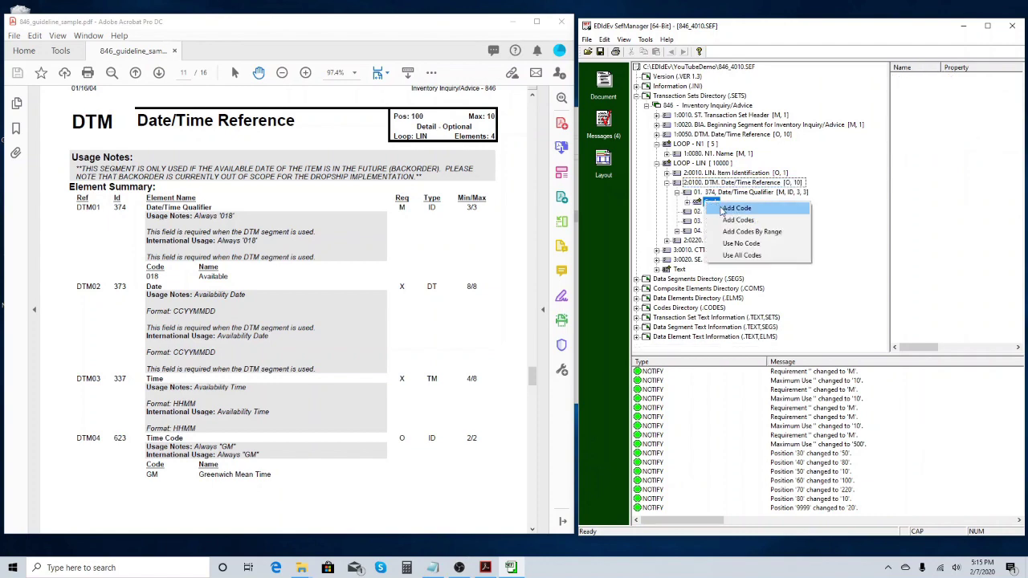
{"action": "left_click", "coordinate": [732, 208]}
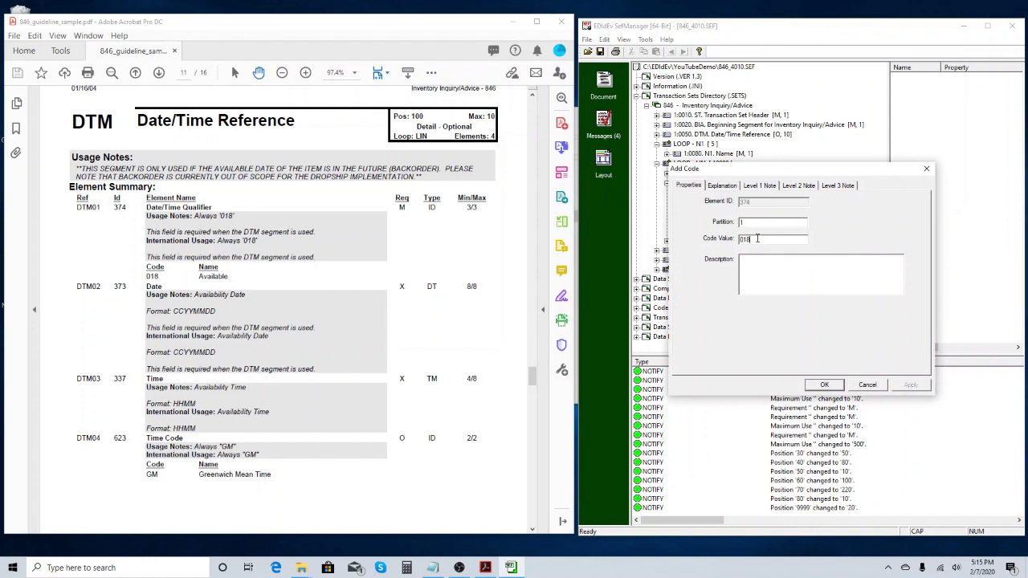
{"action": "left_click", "coordinate": [825, 385]}
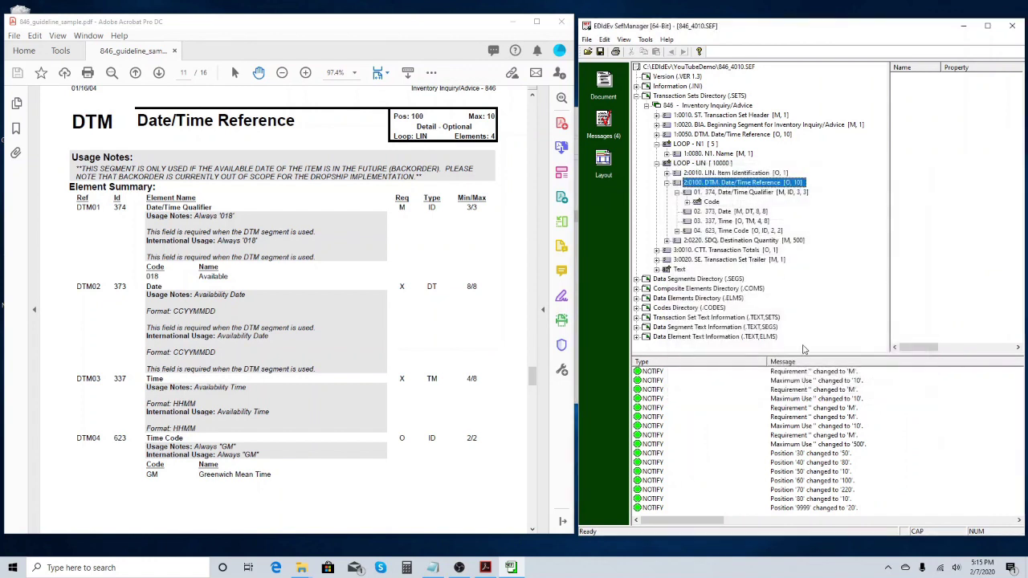
{"action": "left_click", "coordinate": [687, 202]}
{"action": "left_click", "coordinate": [697, 212]}
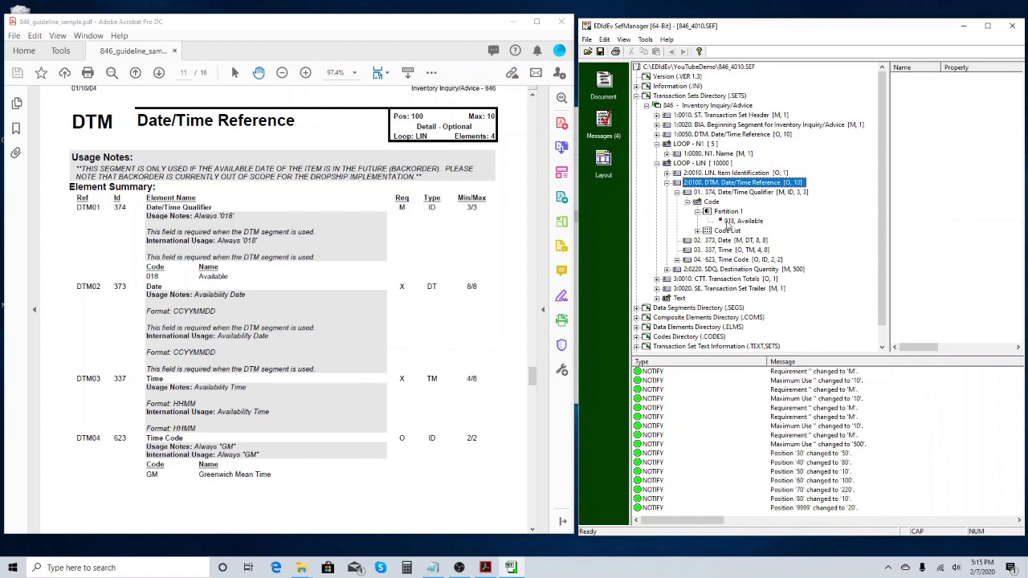
{"action": "left_click", "coordinate": [720, 192]}
{"action": "double_click", "coordinate": [721, 194]}
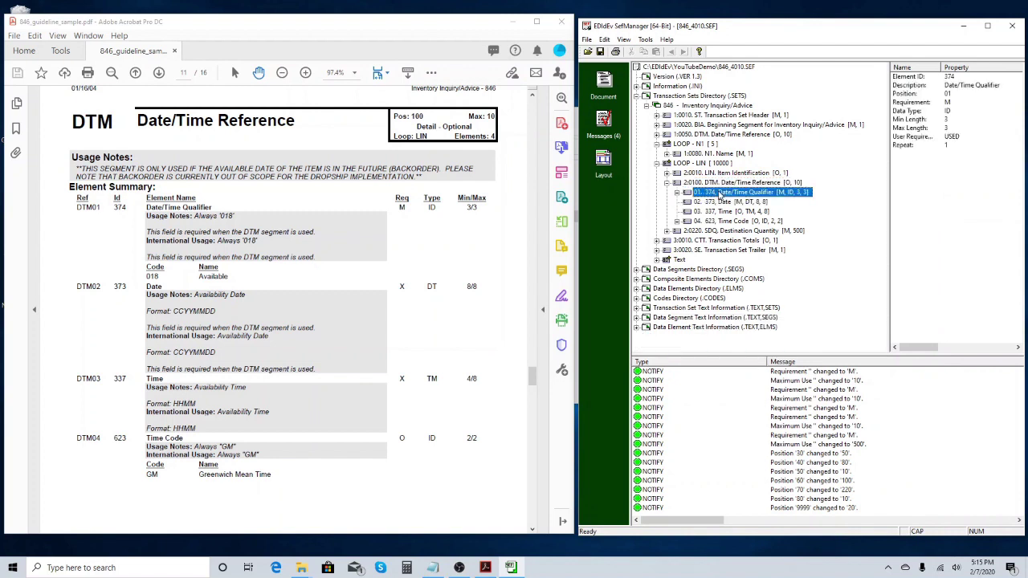
Add code GM to element 623 (Time Code) of the LIN loop's DTM segment and collapse the segment
{"action": "left_click", "coordinate": [718, 203]}
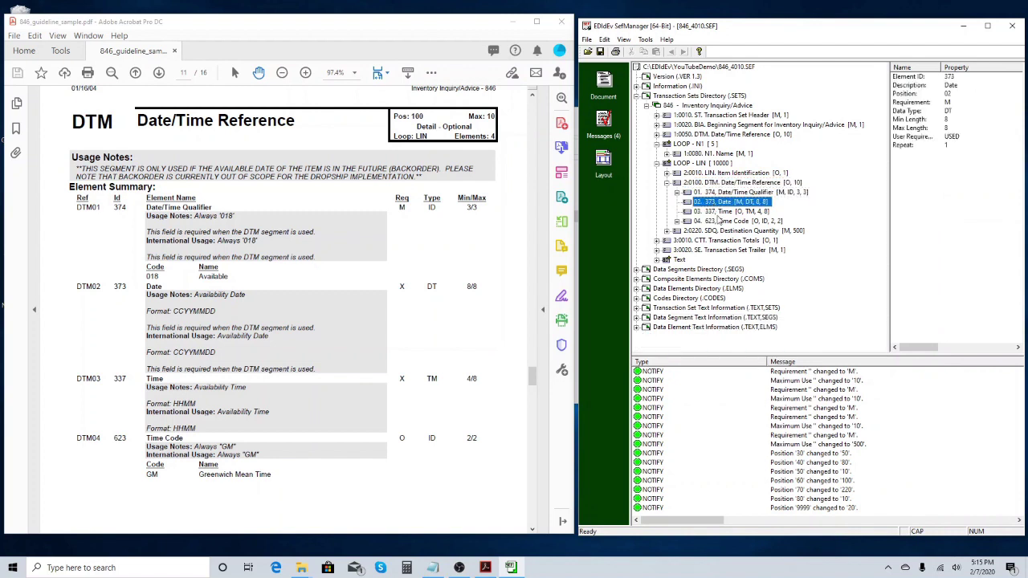
{"action": "key", "text": "Down"}
{"action": "key", "text": "Down"}
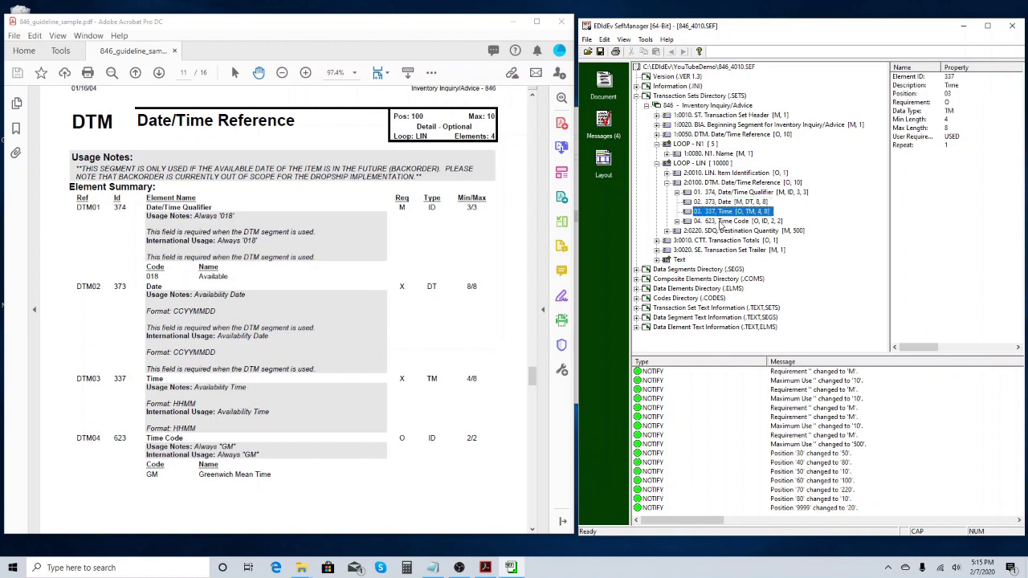
{"action": "left_click", "coordinate": [679, 222]}
{"action": "left_click", "coordinate": [709, 232]}
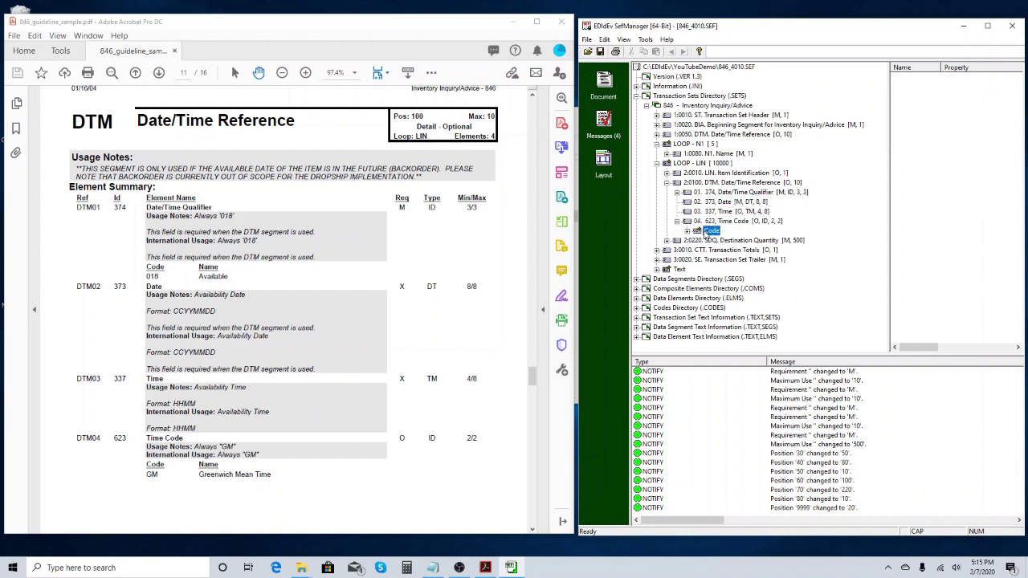
{"action": "right_click", "coordinate": [708, 232]}
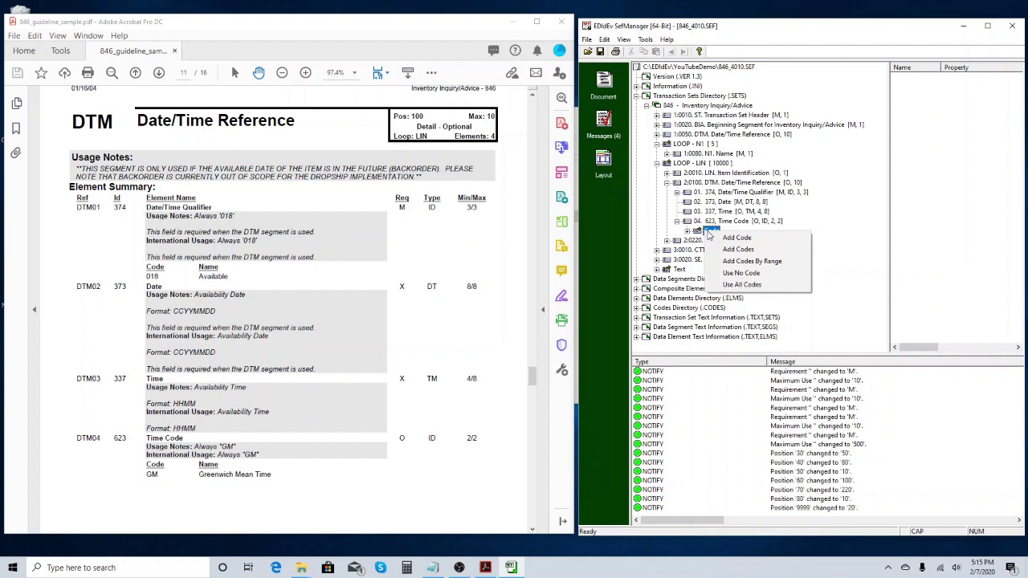
{"action": "left_click", "coordinate": [731, 238]}
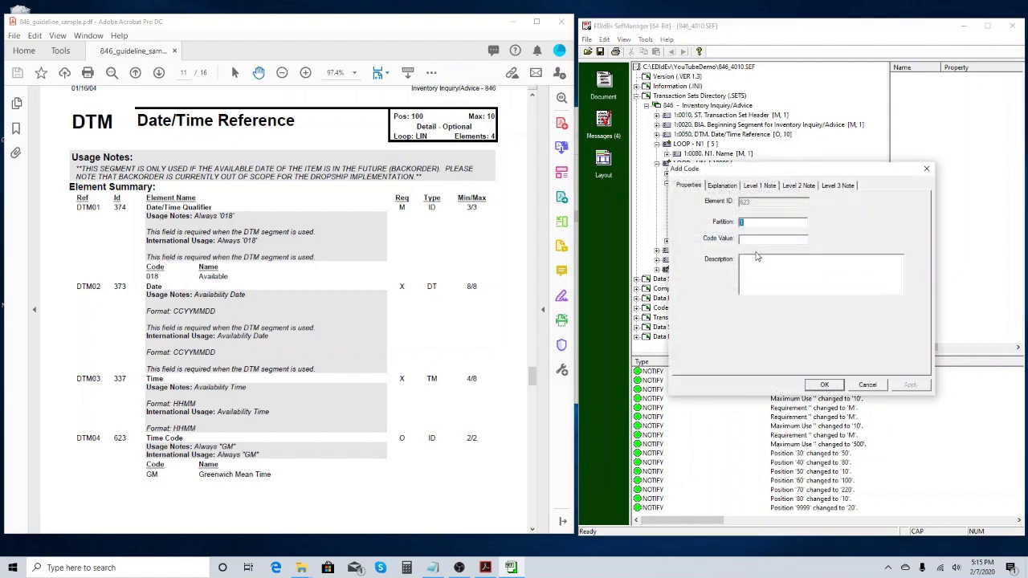
{"action": "left_click", "coordinate": [824, 384]}
{"action": "left_click", "coordinate": [688, 231]}
{"action": "left_click", "coordinate": [698, 241]}
{"action": "double_click", "coordinate": [710, 222]}
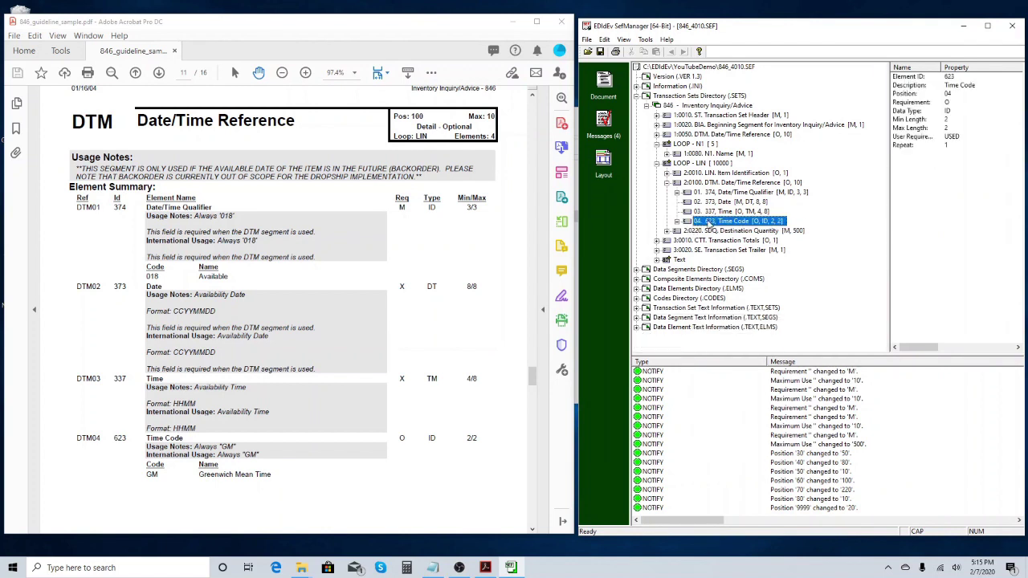
{"action": "double_click", "coordinate": [707, 184]}
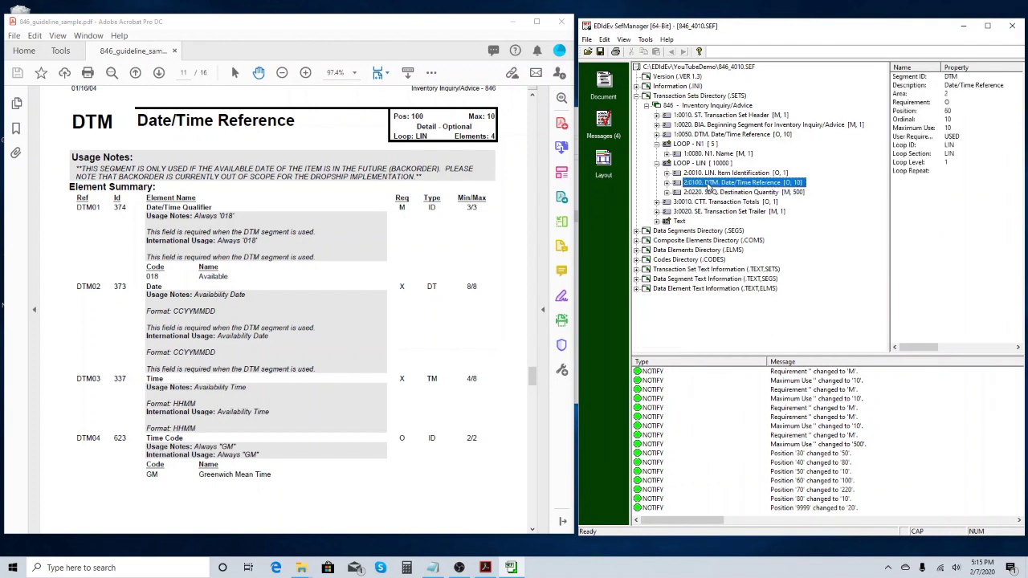
Find the SDQ element summary in the PDF guideline and expand the SDQ segment in the LIN loop
{"action": "left_click", "coordinate": [386, 256]}
{"action": "scroll", "coordinate": [398, 257], "scroll_direction": "down", "scroll_amount": 10}
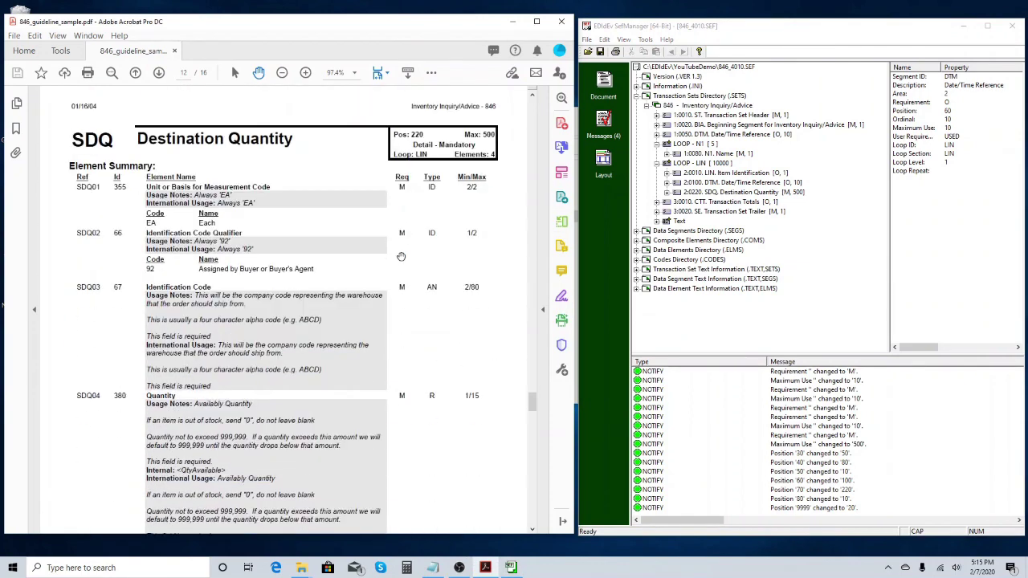
{"action": "left_click", "coordinate": [725, 194]}
{"action": "double_click", "coordinate": [725, 194]}
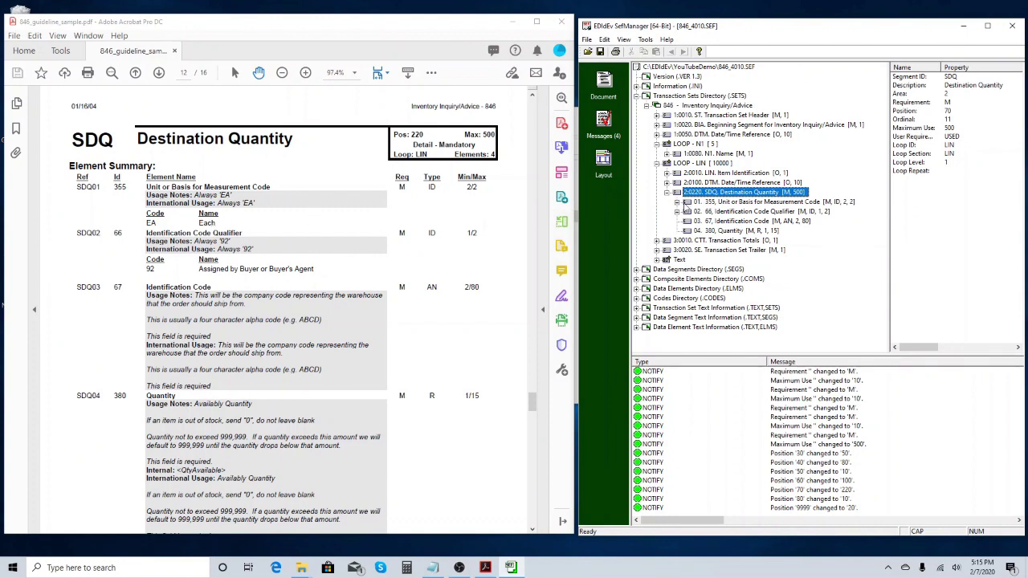
Add code EA to element 355 (Unit or Basis for Measurement Code) of the SDQ segment and collapse the element
{"action": "double_click", "coordinate": [686, 203]}
{"action": "right_click", "coordinate": [710, 213]}
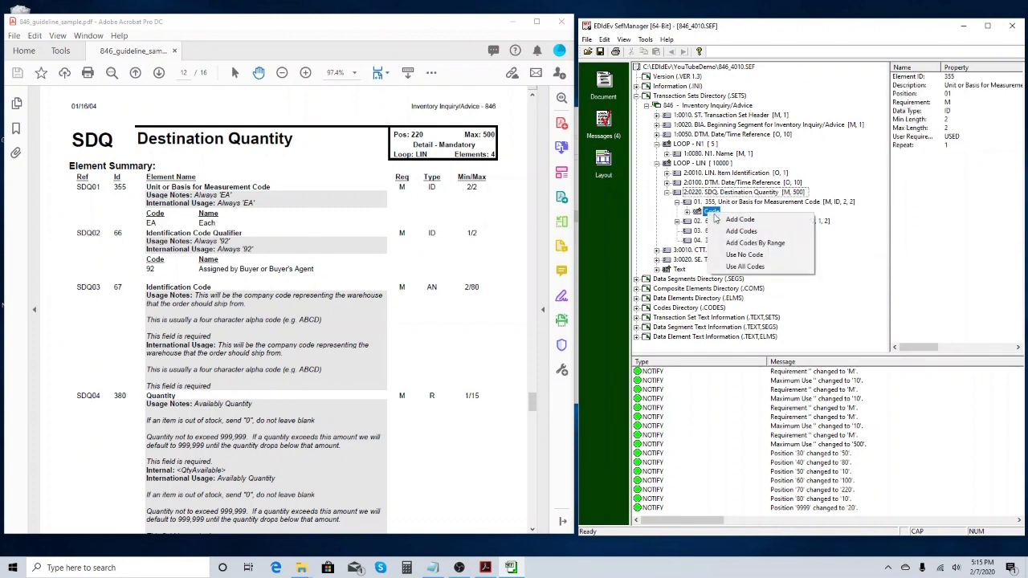
{"action": "left_click", "coordinate": [733, 222]}
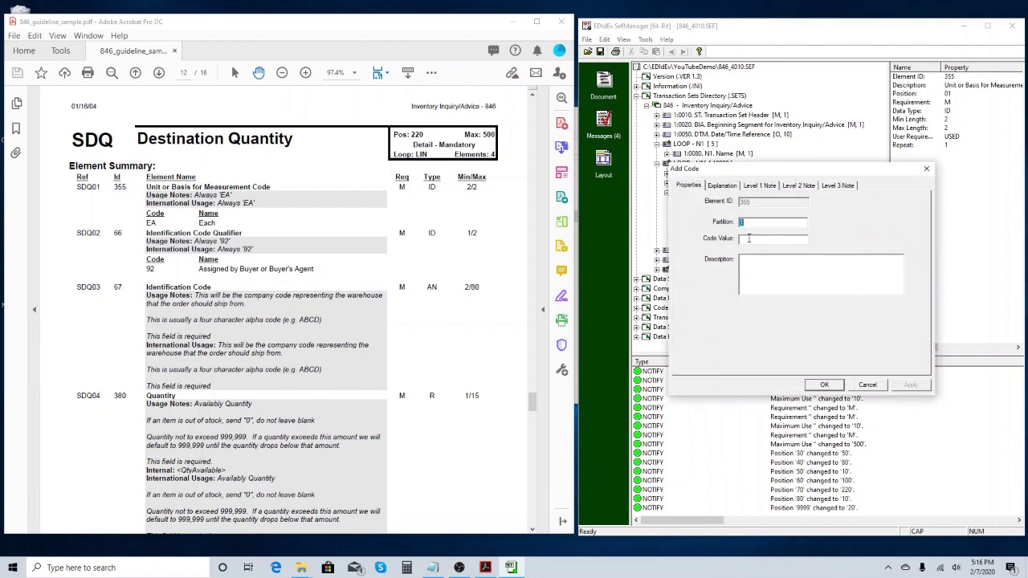
{"action": "left_click", "coordinate": [824, 385]}
{"action": "left_click", "coordinate": [687, 211]}
{"action": "left_click", "coordinate": [707, 221]}
{"action": "double_click", "coordinate": [705, 203]}
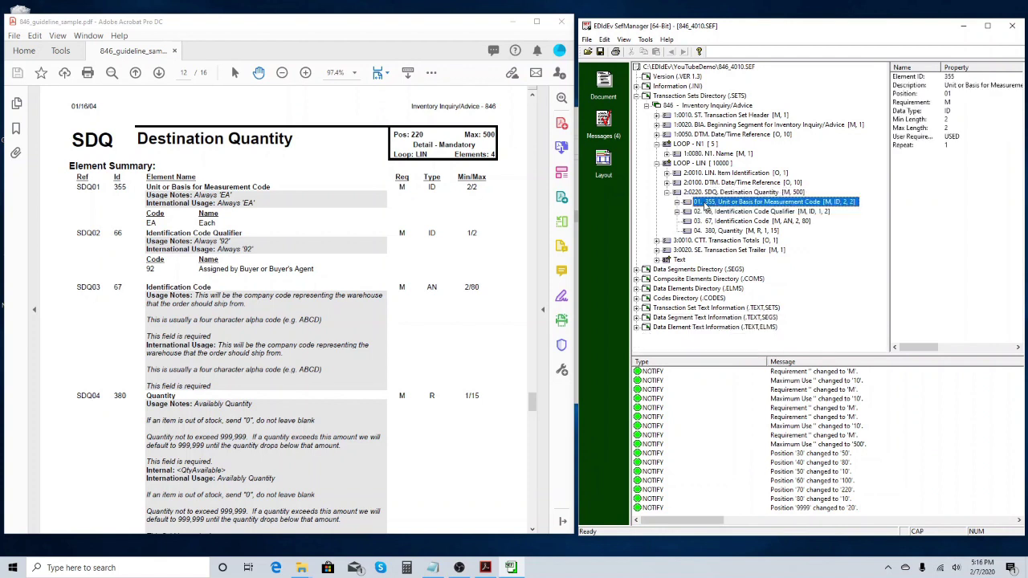
Add code 92 to element 66 (Identification Code Qualifier) of the SDQ segment and collapse the element
{"action": "double_click", "coordinate": [707, 211]}
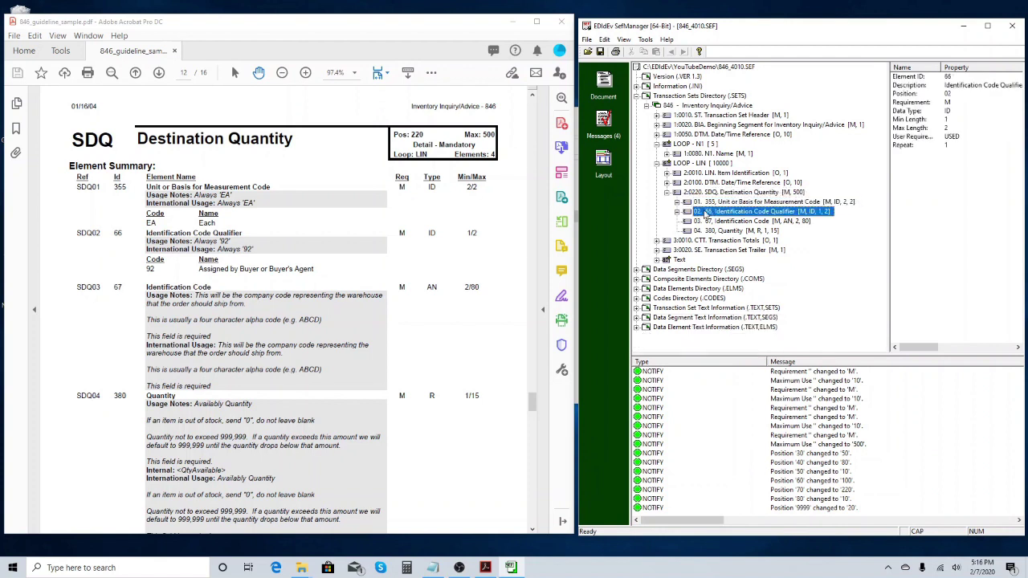
{"action": "left_click", "coordinate": [711, 223]}
{"action": "right_click", "coordinate": [711, 225]}
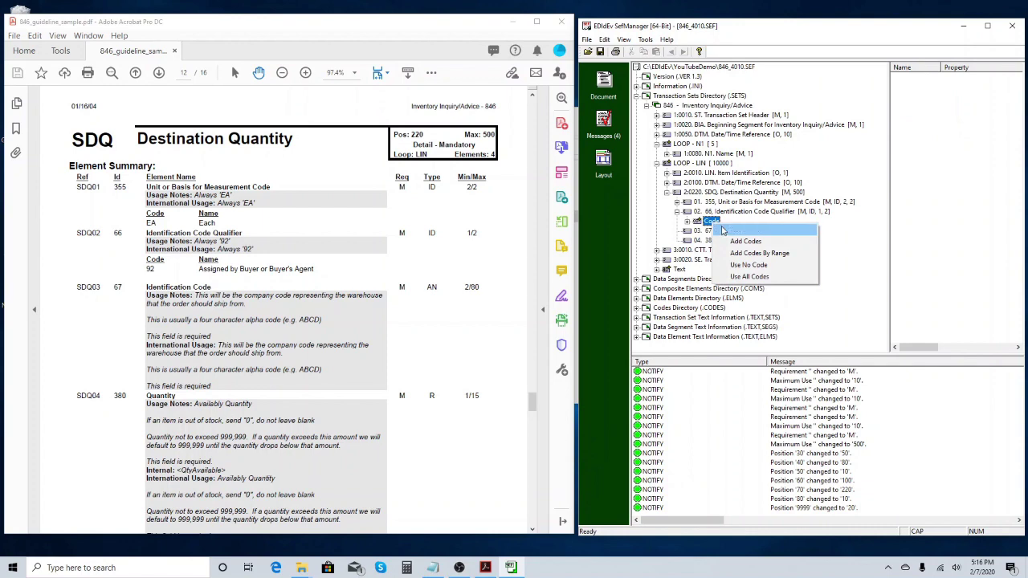
{"action": "left_click", "coordinate": [742, 232]}
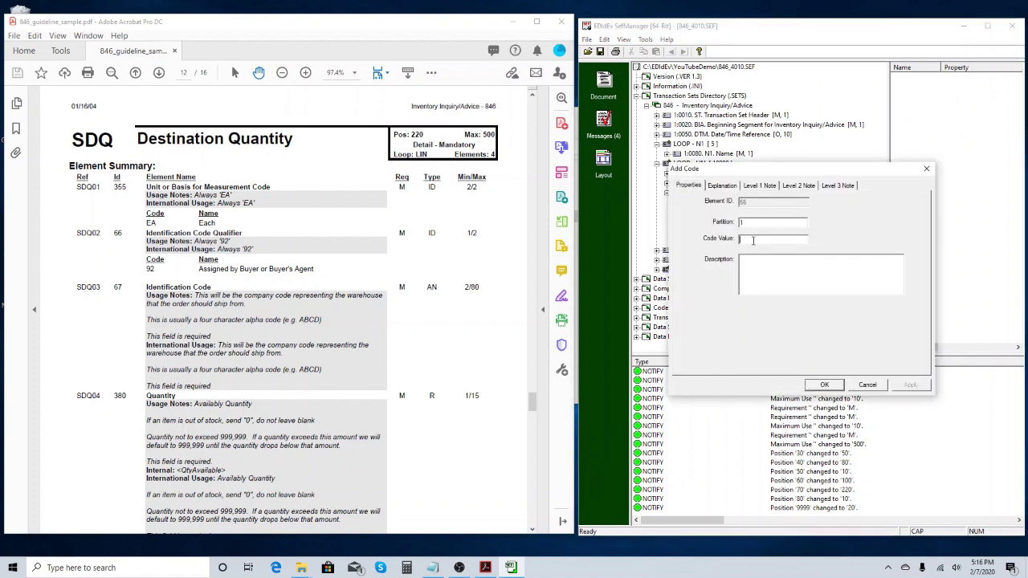
{"action": "type", "text": "92"}
{"action": "left_click", "coordinate": [824, 384]}
{"action": "left_click", "coordinate": [686, 221]}
{"action": "left_click", "coordinate": [697, 231]}
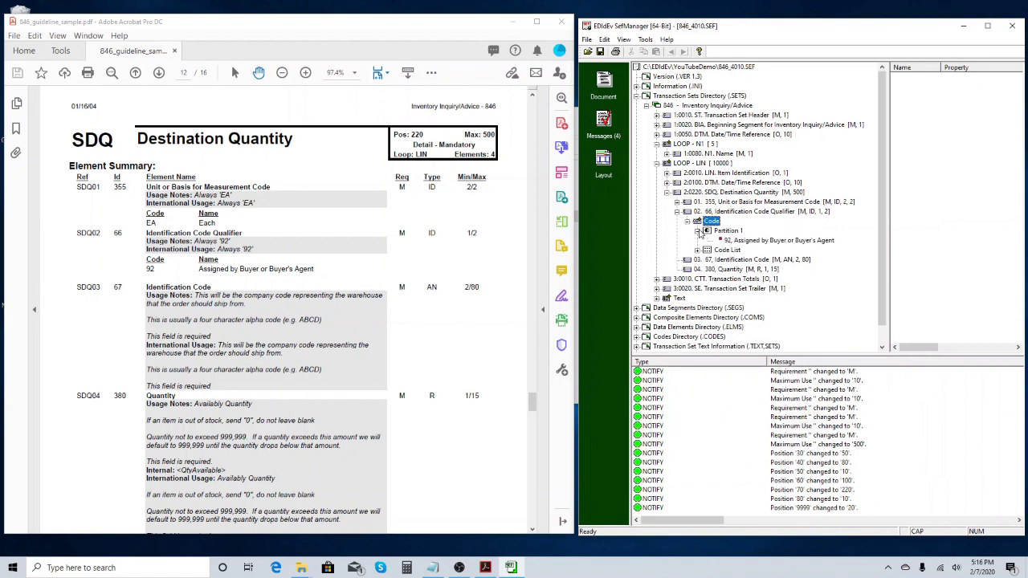
{"action": "left_click", "coordinate": [703, 213]}
{"action": "double_click", "coordinate": [703, 214]}
Review the remaining SDQ elements in the PDF guideline and find the CTT (Transaction Totals) element summary
{"action": "left_click", "coordinate": [408, 290]}
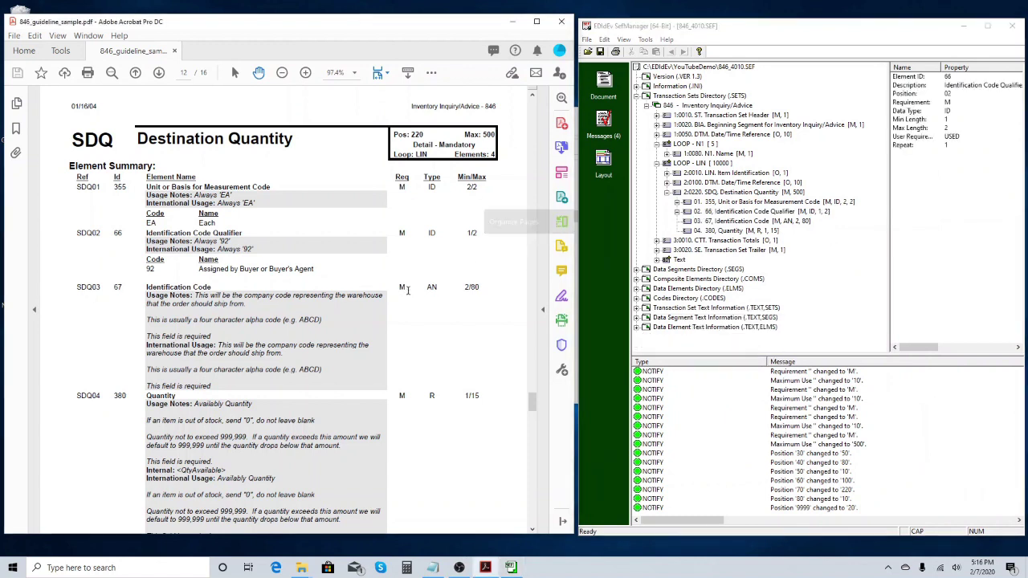
{"action": "scroll", "coordinate": [408, 292], "scroll_direction": "down", "scroll_amount": 3}
{"action": "scroll", "coordinate": [407, 291], "scroll_direction": "down", "scroll_amount": 5}
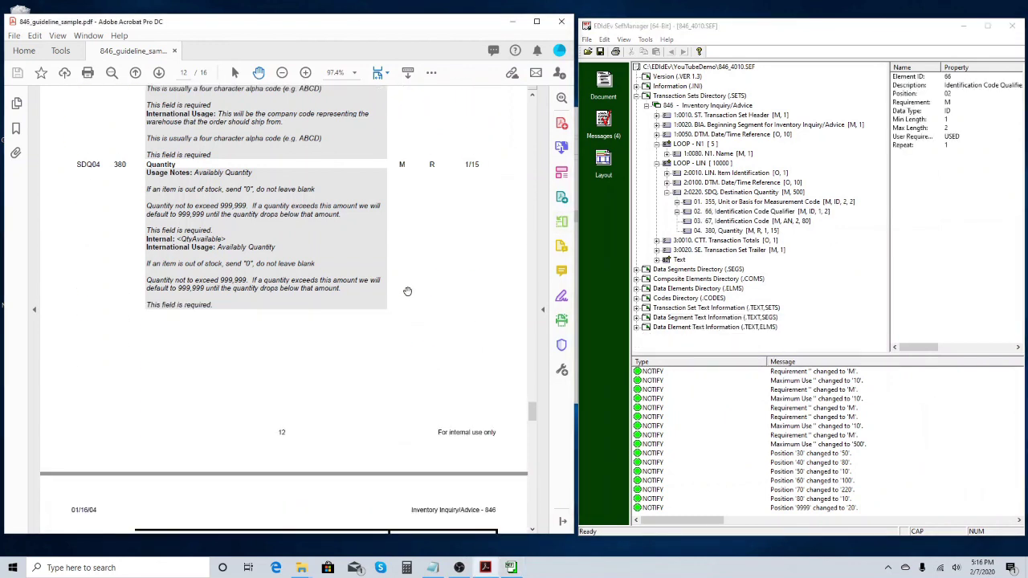
{"action": "scroll", "coordinate": [408, 291], "scroll_direction": "down", "scroll_amount": 5}
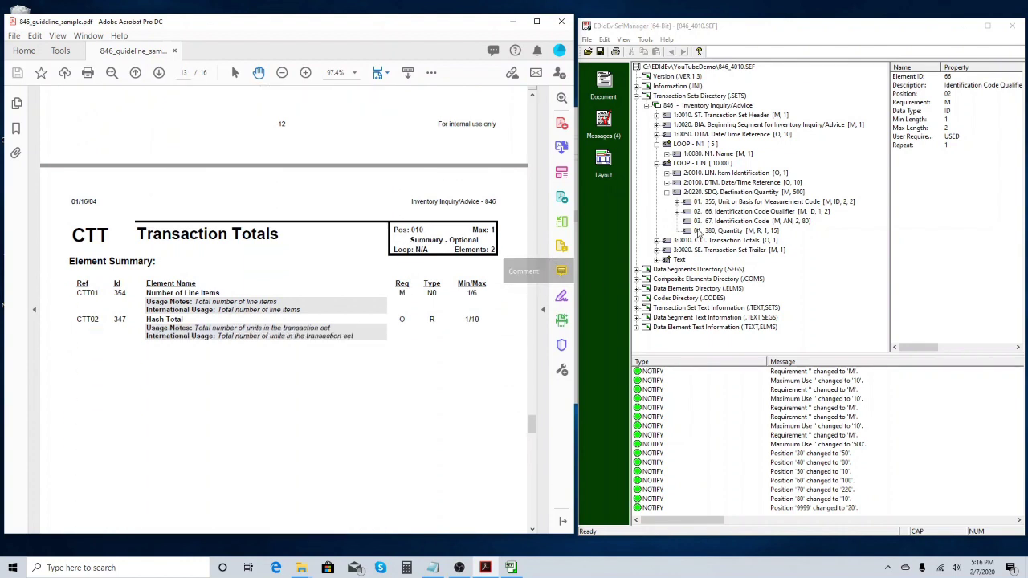
Collapse the SDQ segment and the N1 and LIN loops, and save the 846_4010.SEF file
{"action": "double_click", "coordinate": [718, 192]}
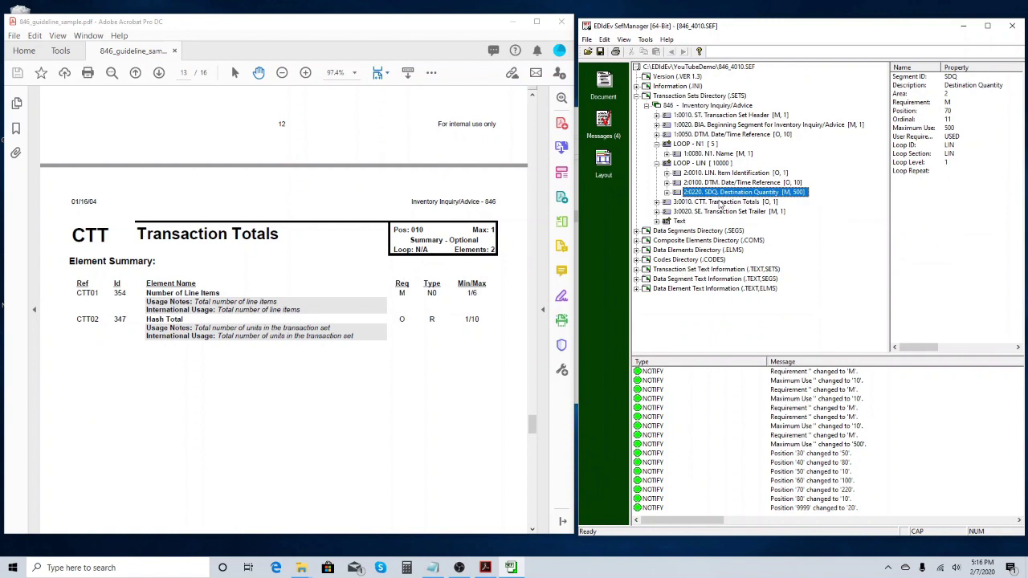
{"action": "double_click", "coordinate": [721, 202]}
{"action": "double_click", "coordinate": [720, 203]}
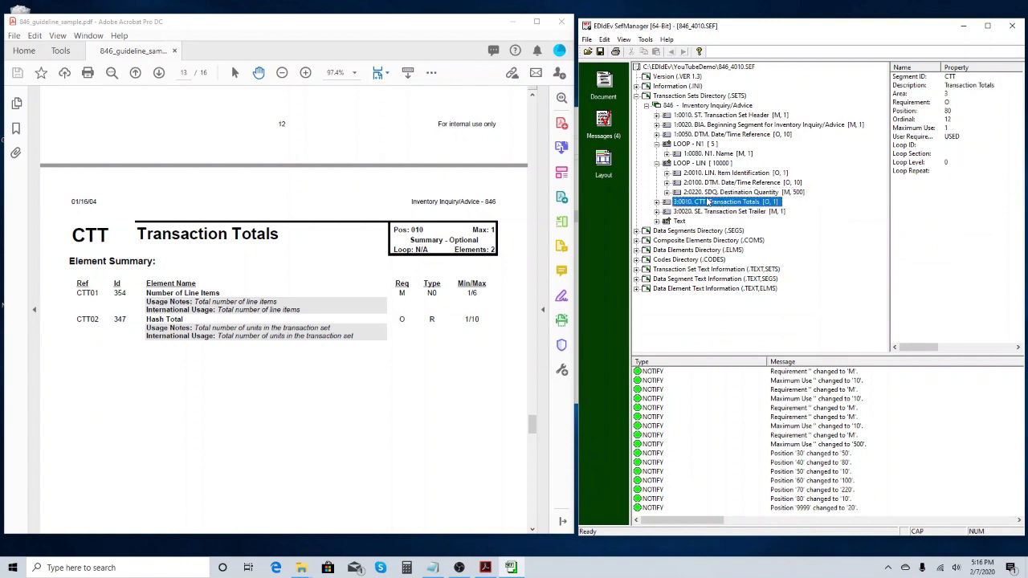
{"action": "left_click", "coordinate": [657, 163]}
{"action": "left_click", "coordinate": [658, 145]}
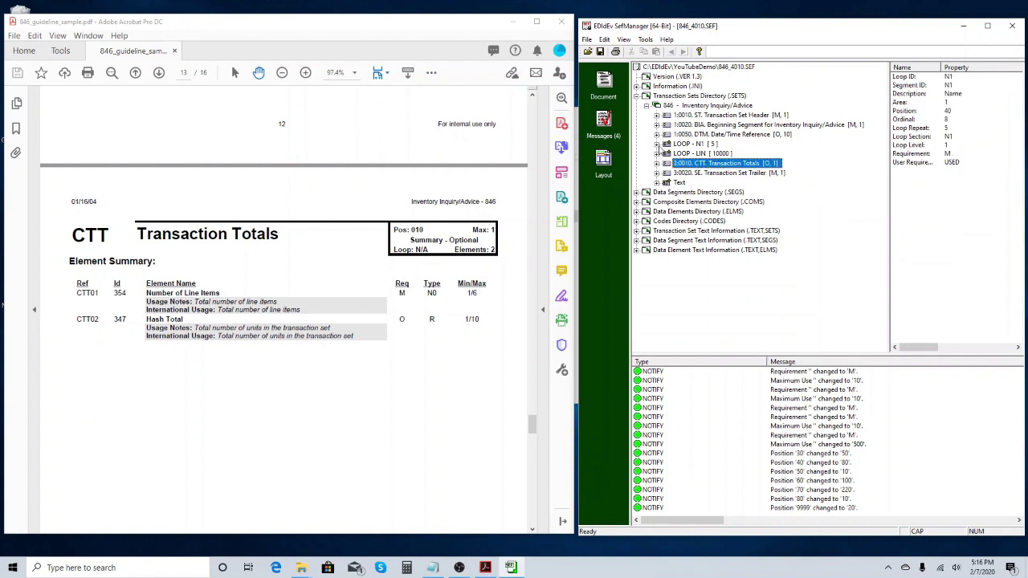
{"action": "left_click", "coordinate": [600, 52]}
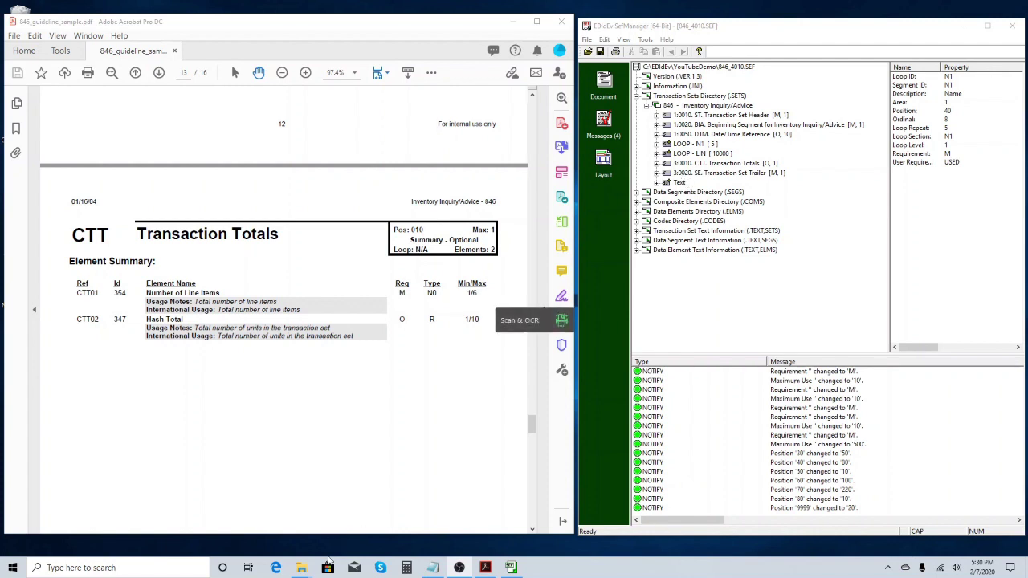
Open 846_sample.X12 from the YouTubeDemo folder in eFileManager, using 846_4010.SEF as its implementation guideline
{"action": "mouse_move", "coordinate": [301, 567]}
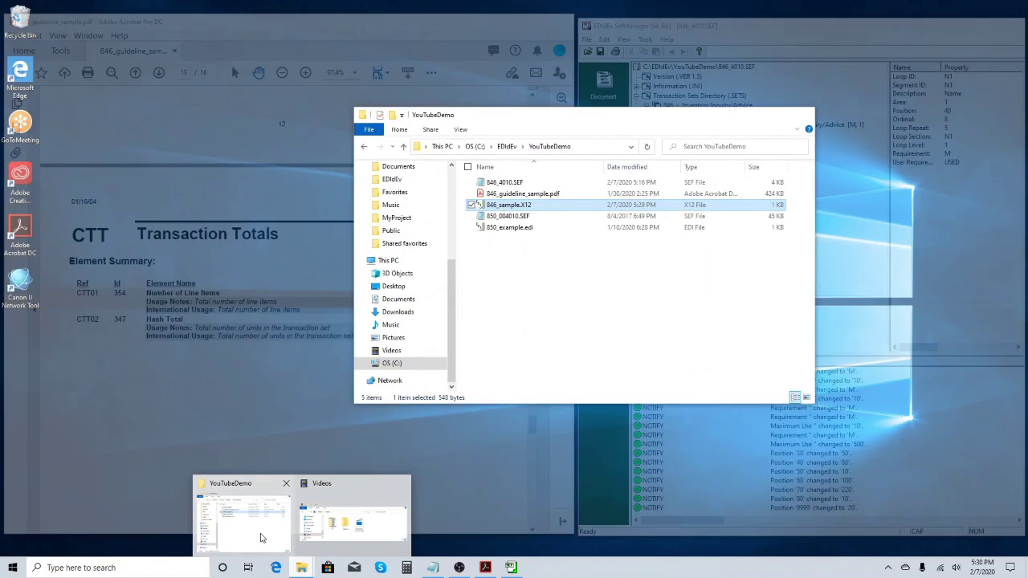
{"action": "left_click", "coordinate": [268, 543]}
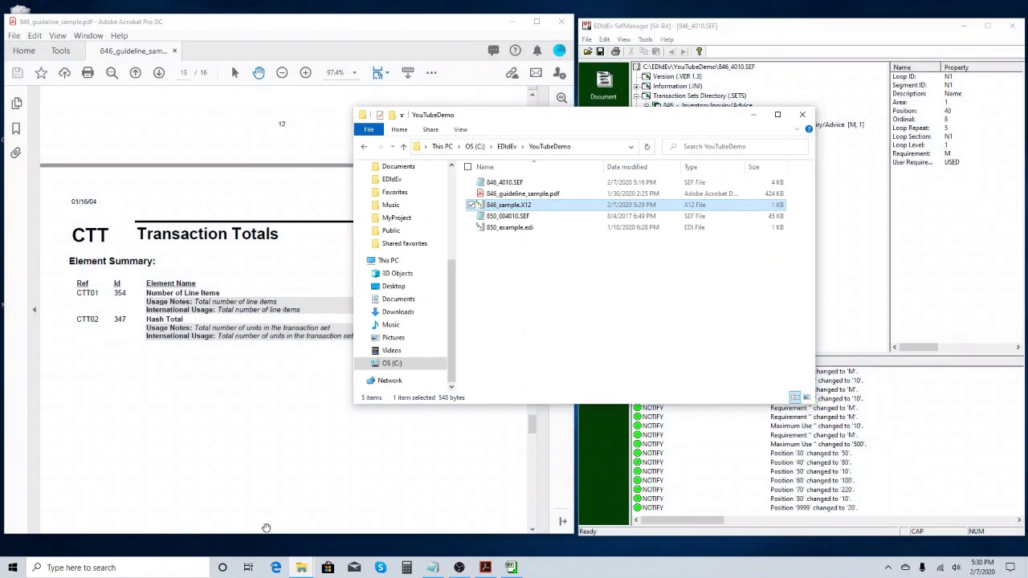
{"action": "double_click", "coordinate": [512, 207]}
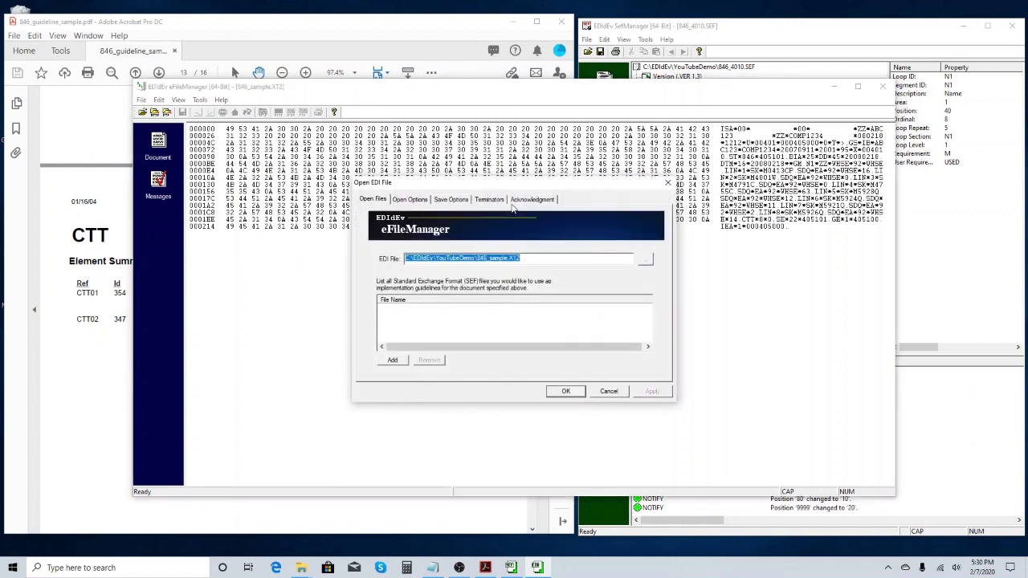
{"action": "left_click", "coordinate": [437, 325]}
{"action": "left_click", "coordinate": [393, 361]}
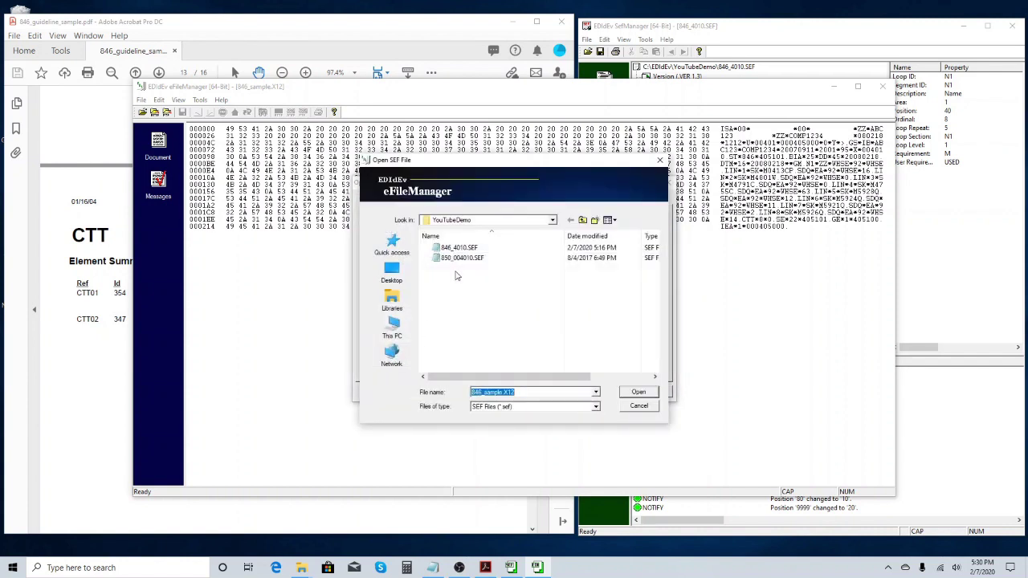
{"action": "left_click", "coordinate": [461, 250]}
{"action": "left_click", "coordinate": [639, 392]}
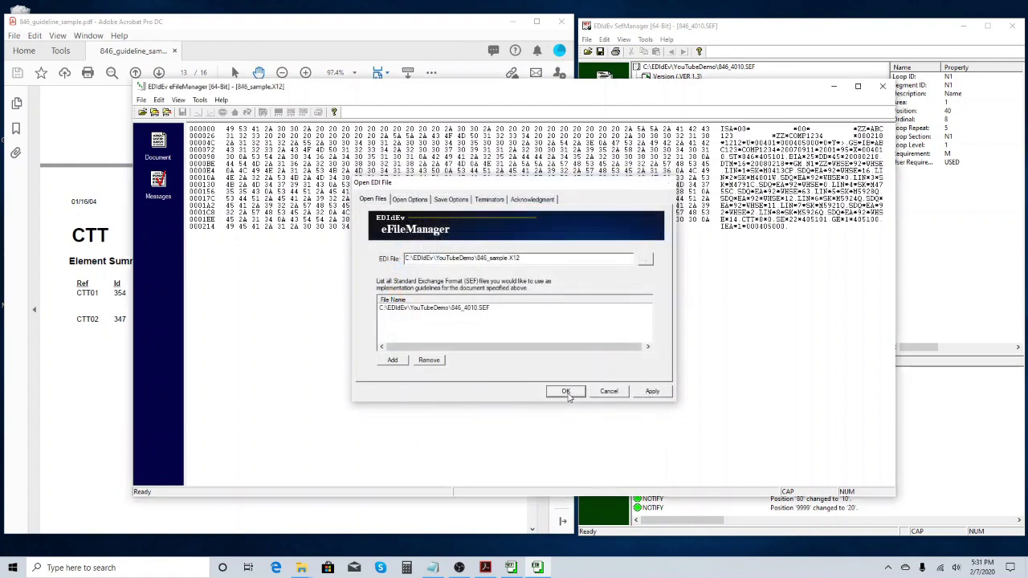
{"action": "left_click", "coordinate": [566, 392]}
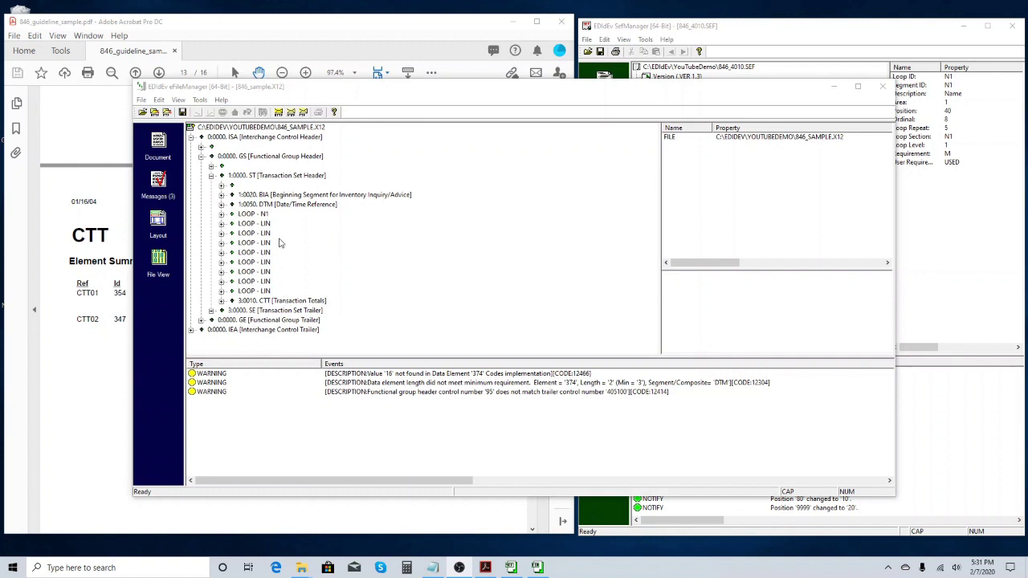
Go through the validation warnings and locate the DTM data element that the element 374 code warning refers to
{"action": "left_click", "coordinate": [216, 375]}
{"action": "left_click", "coordinate": [216, 384]}
{"action": "left_click", "coordinate": [216, 393]}
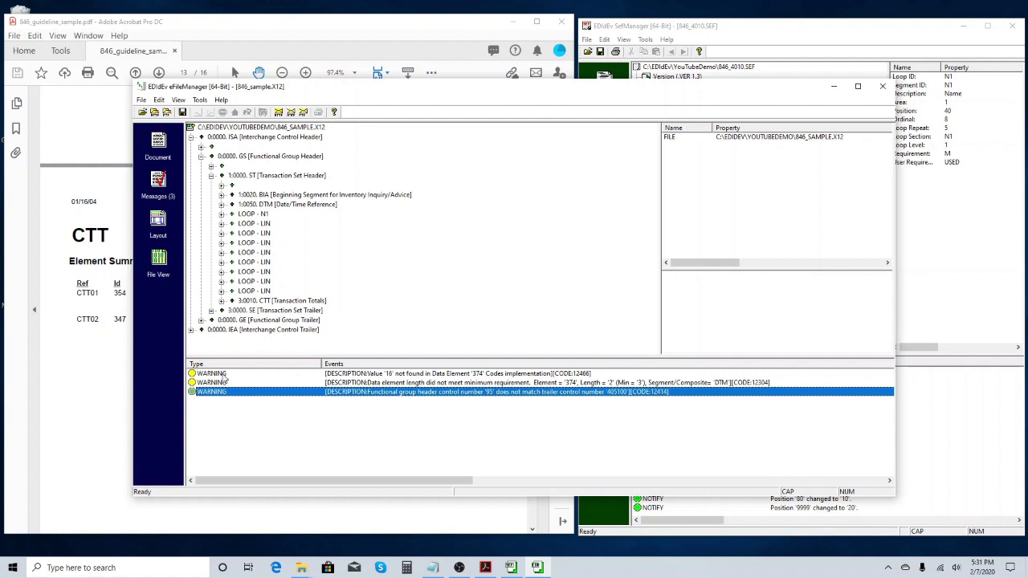
{"action": "left_click", "coordinate": [224, 374]}
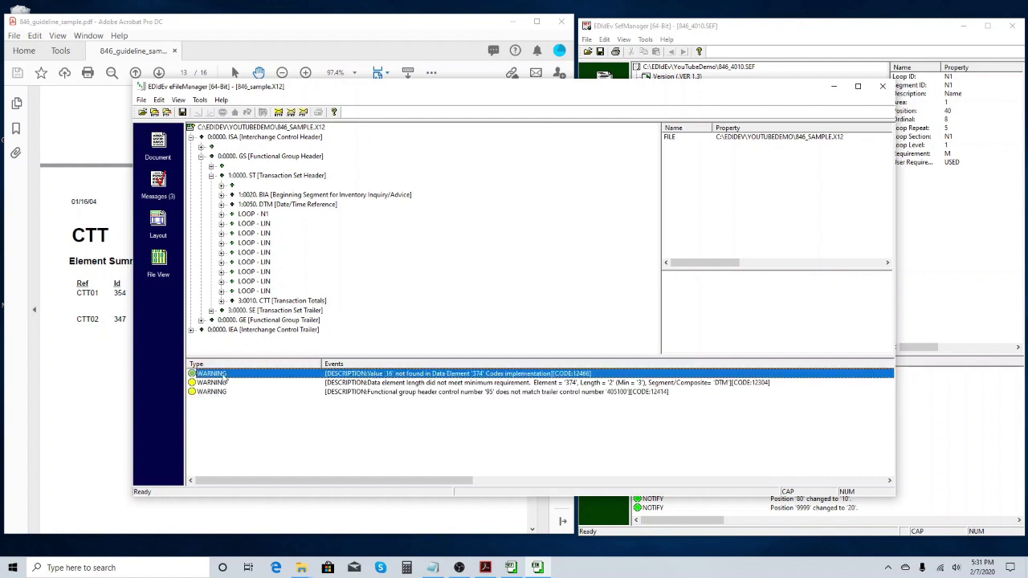
{"action": "double_click", "coordinate": [225, 375]}
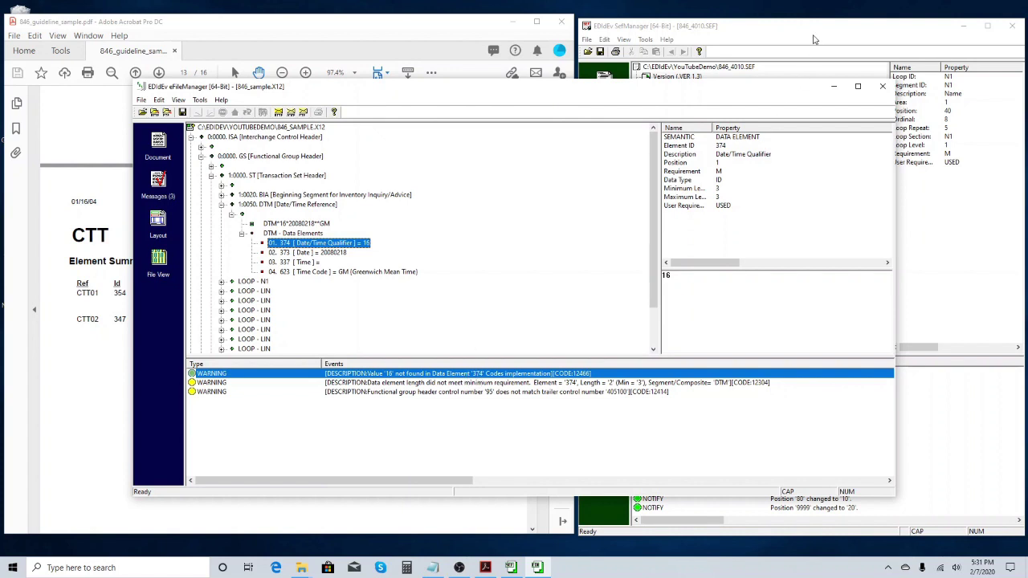
{"action": "left_click", "coordinate": [281, 205]}
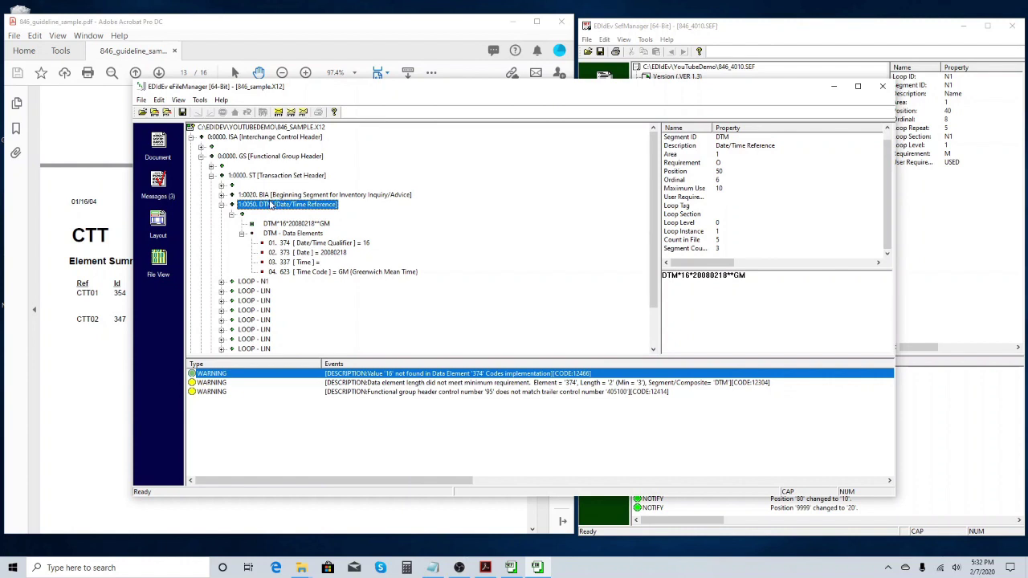
In SefManager, expand element 374 (Date/Time Qualifier) of the heading DTM segment to inspect its allowed codes in Partition 1
{"action": "left_click", "coordinate": [802, 42]}
{"action": "left_click", "coordinate": [717, 135]}
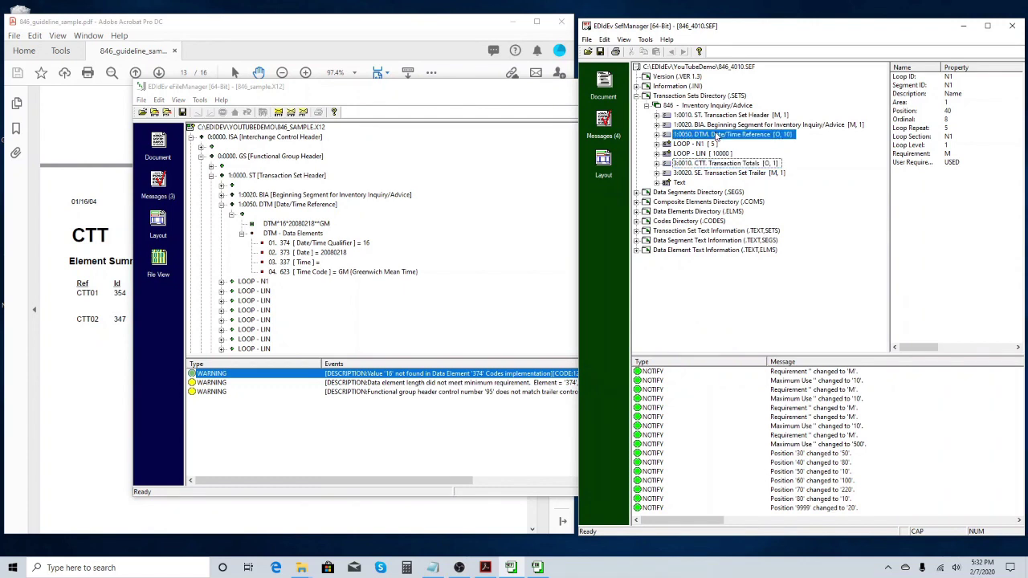
{"action": "double_click", "coordinate": [716, 137]}
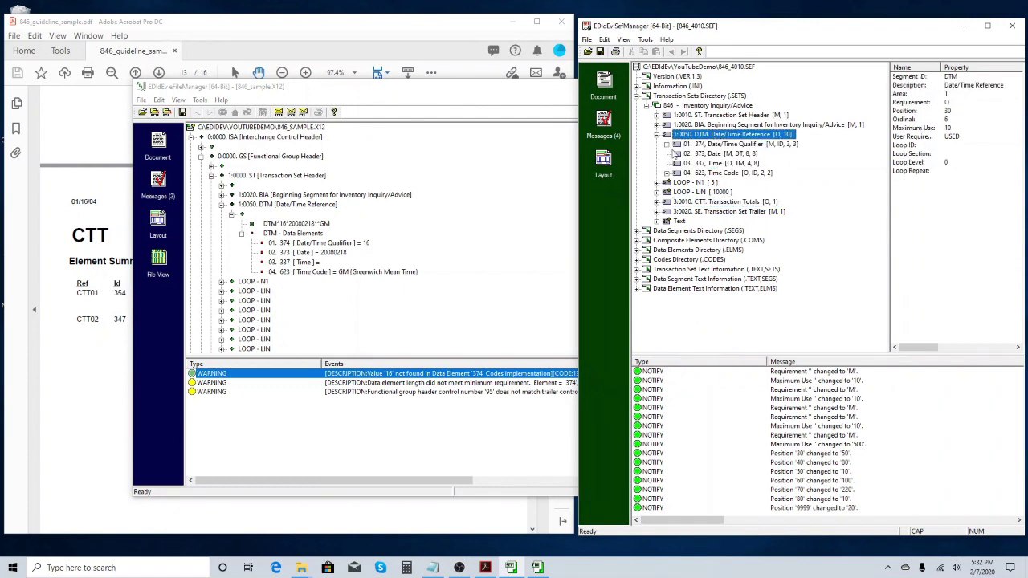
{"action": "left_click", "coordinate": [670, 145]}
{"action": "left_click", "coordinate": [680, 154]}
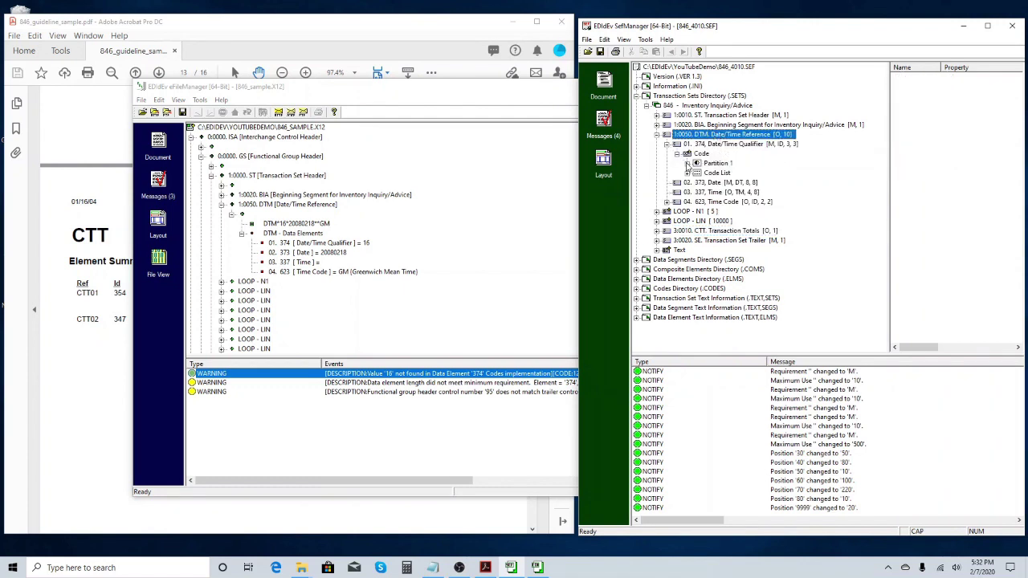
{"action": "left_click", "coordinate": [688, 163]}
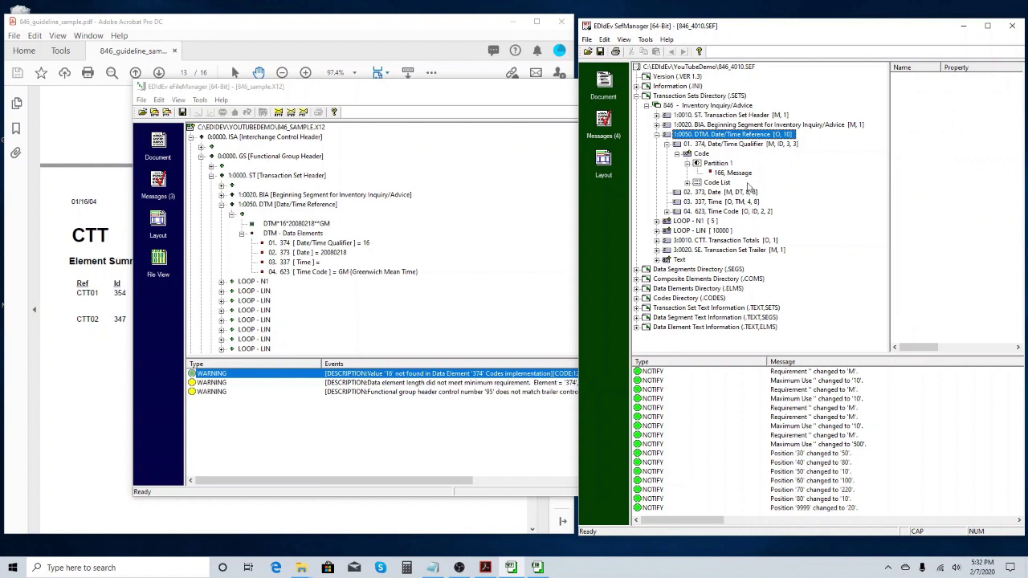
{"action": "left_click", "coordinate": [732, 173]}
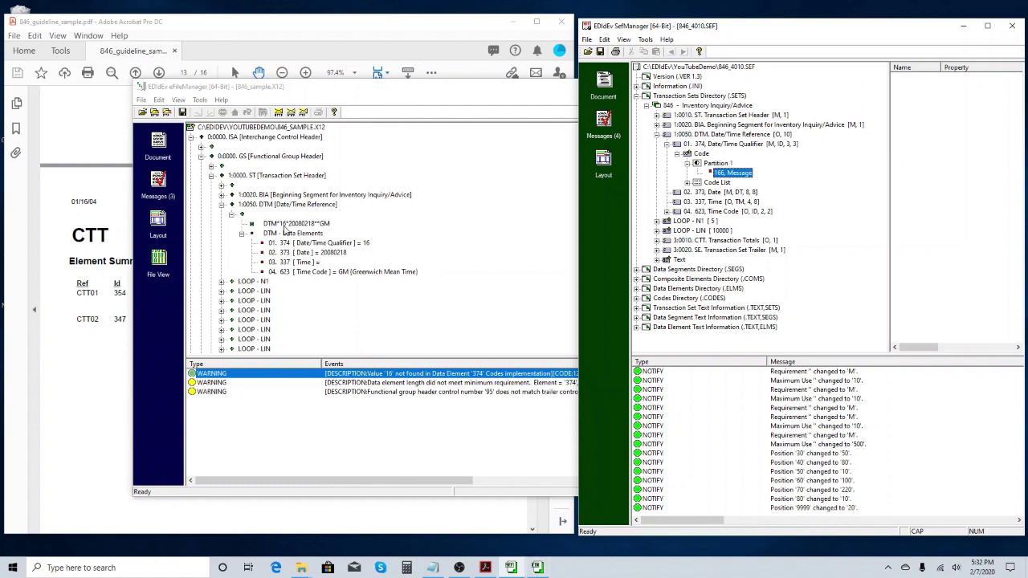
Narrow the eFileManager window and compare the sample's element 374 value with the SEF code and the DTM summary in the PDF guideline
{"action": "left_click", "coordinate": [348, 244]}
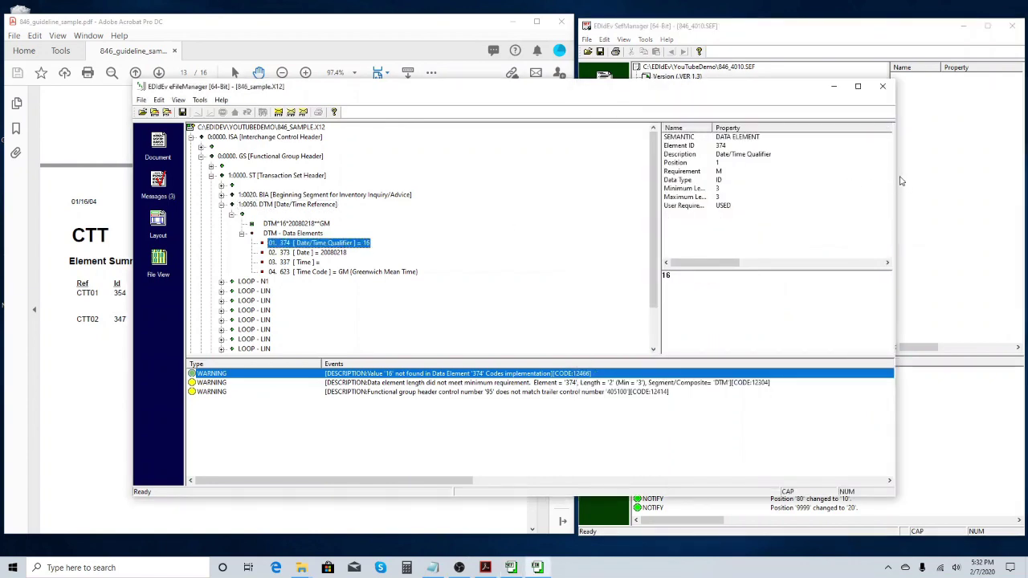
{"action": "left_click_drag", "start_coordinate": [895, 178], "coordinate": [575, 178]}
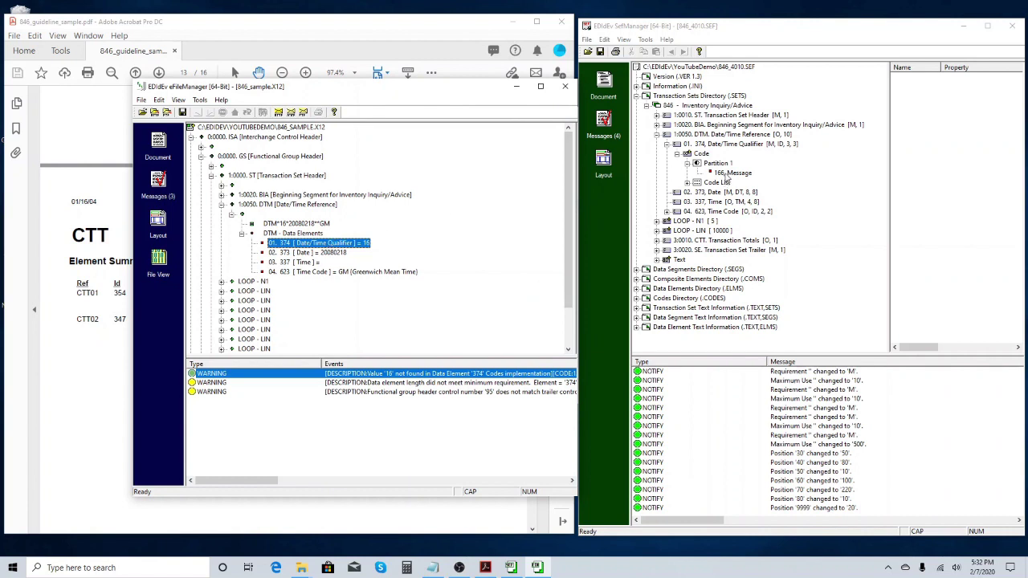
{"action": "left_click", "coordinate": [726, 174]}
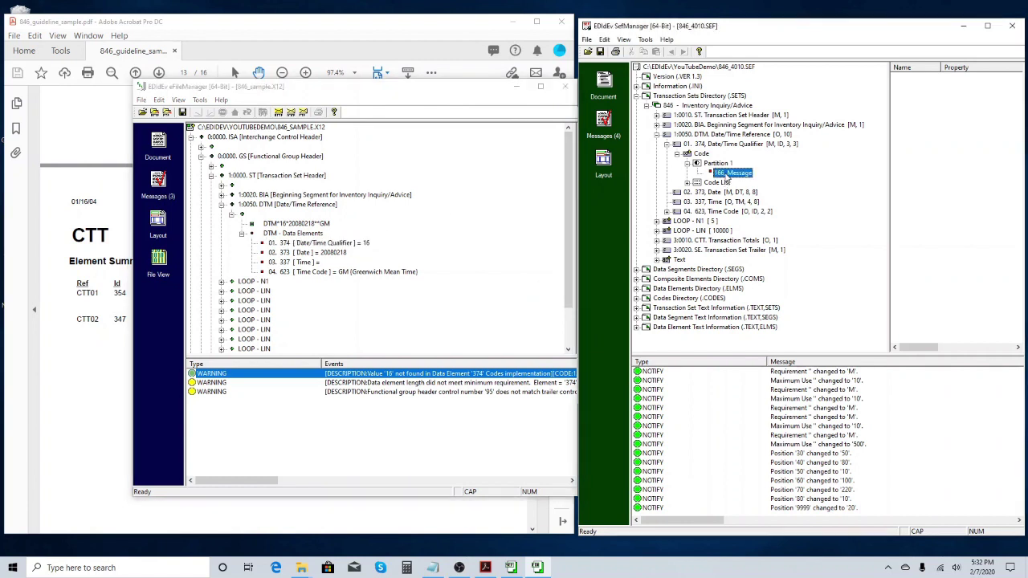
{"action": "left_click", "coordinate": [372, 28]}
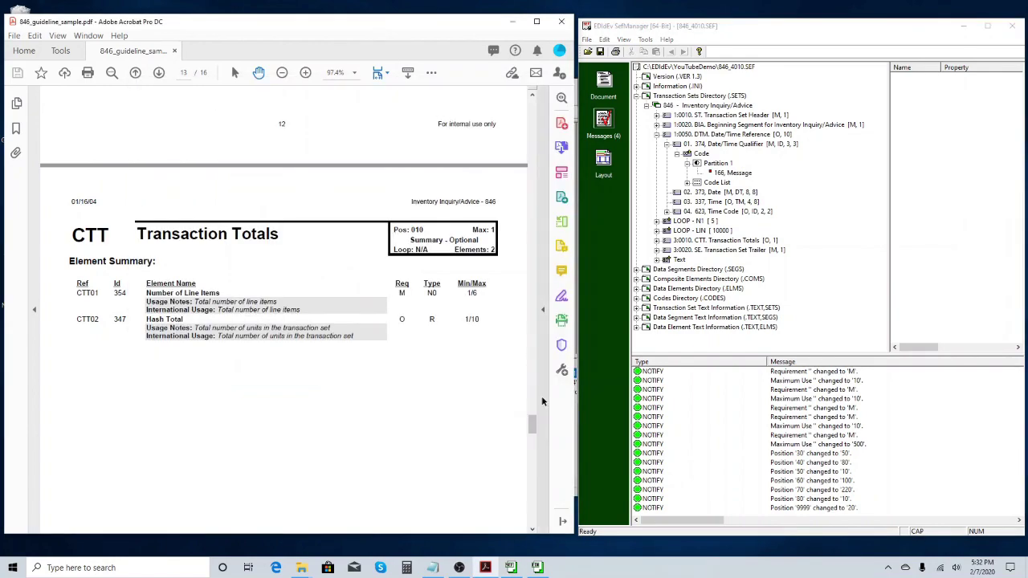
{"action": "left_click_drag", "start_coordinate": [532, 420], "coordinate": [539, 297]}
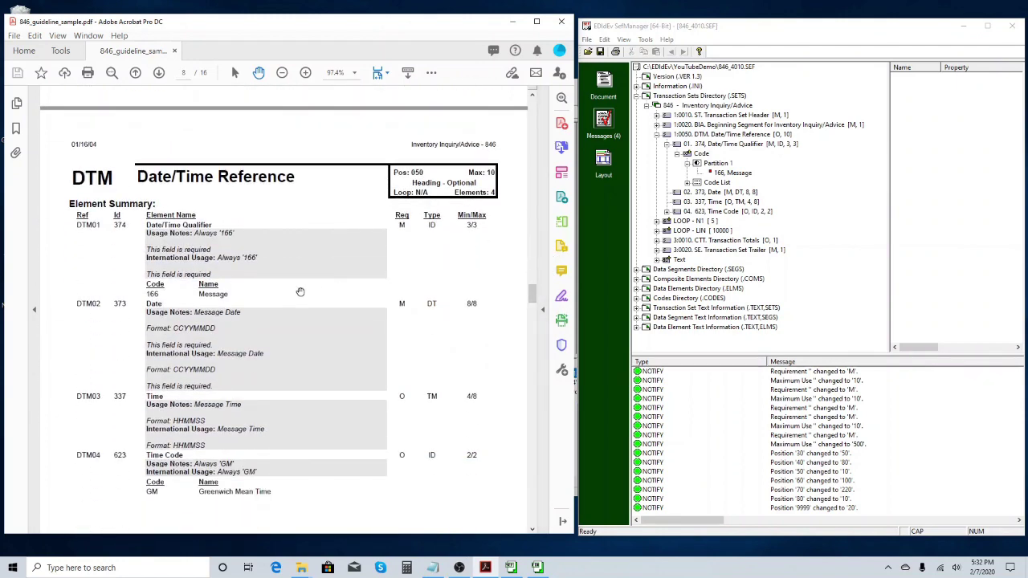
{"action": "double_click", "coordinate": [151, 293]}
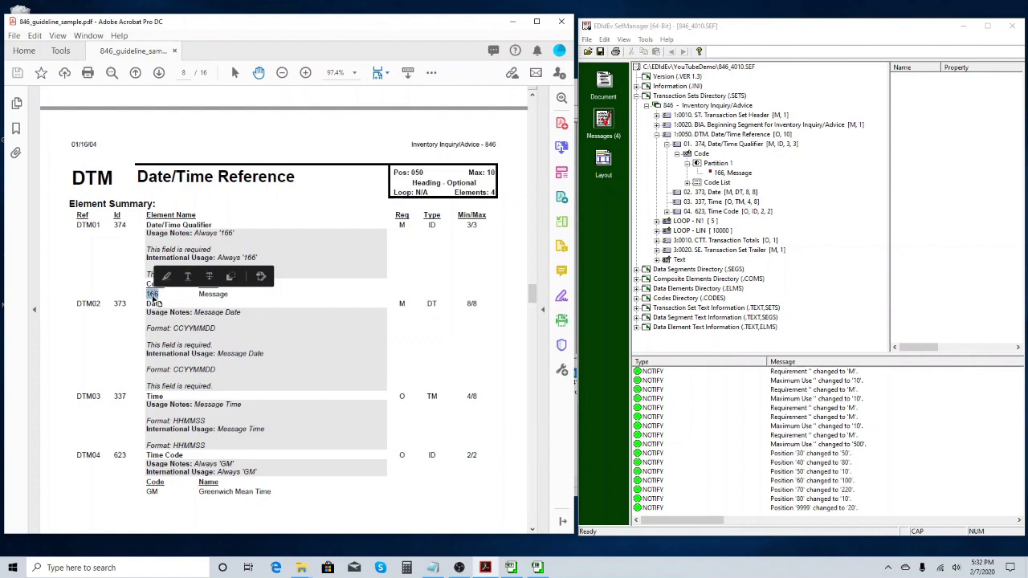
{"action": "left_click", "coordinate": [732, 175]}
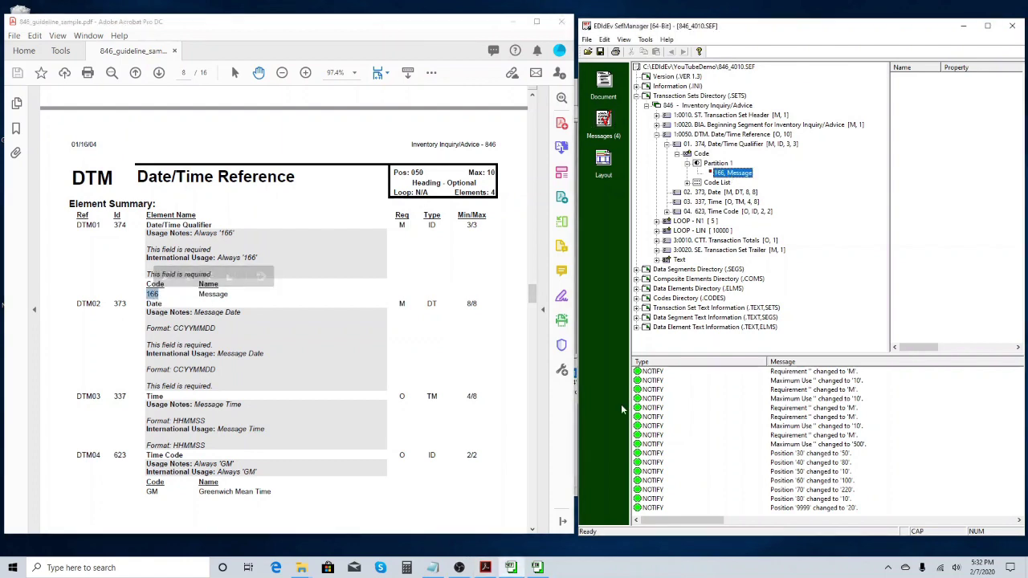
In eFileManager, change the value of the DTM segment's element 374 (Date/Time Qualifier) to 166
{"action": "left_click", "coordinate": [514, 569]}
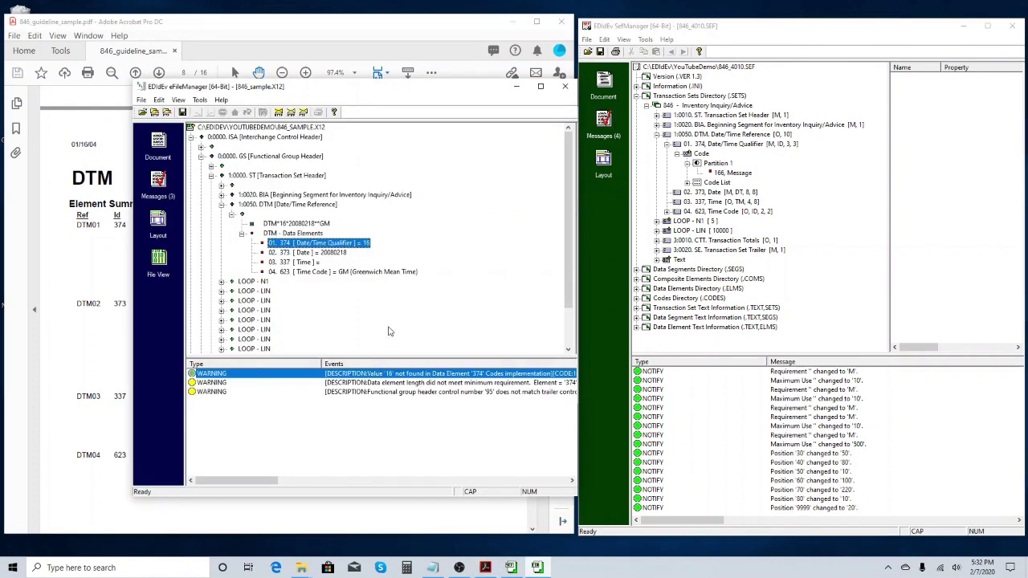
{"action": "right_click", "coordinate": [353, 247]}
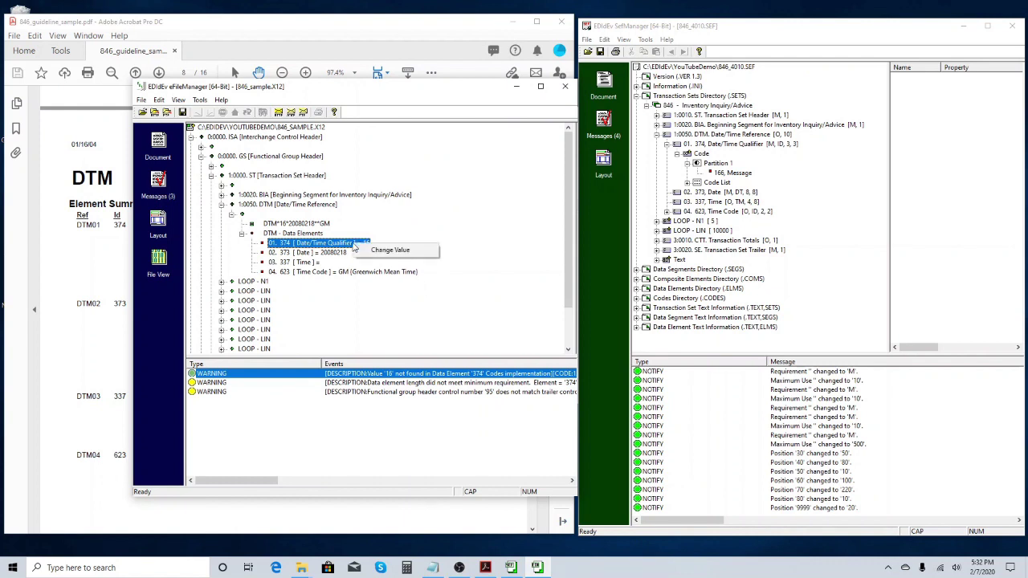
{"action": "left_click", "coordinate": [372, 253]}
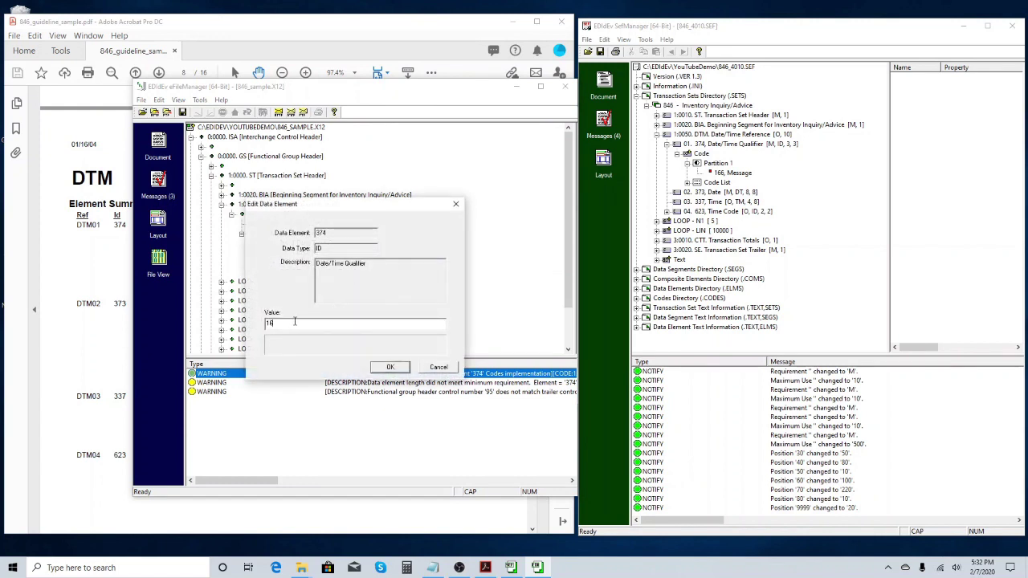
{"action": "left_click", "coordinate": [404, 369]}
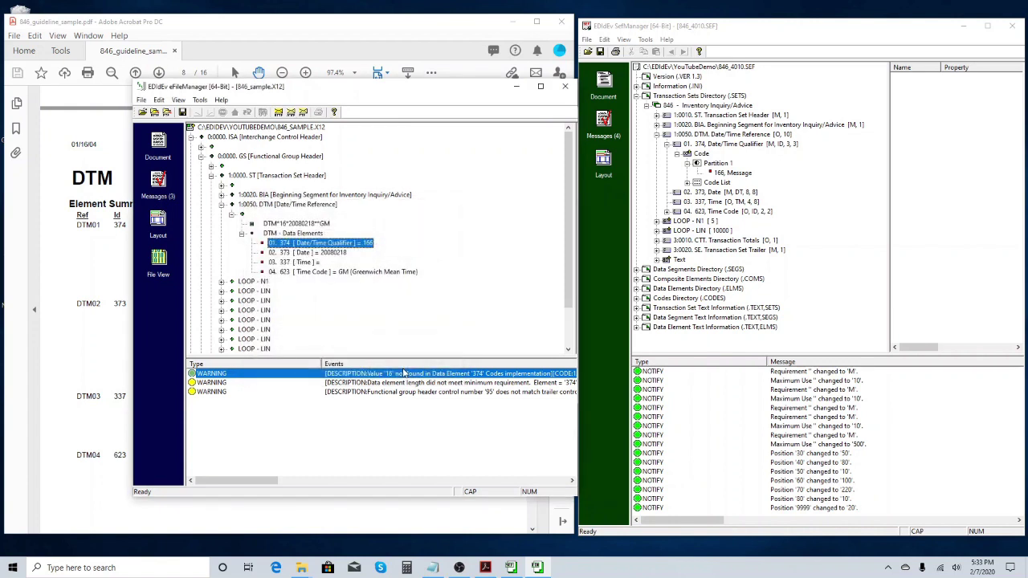
Read the full element length warning and check the length limits of element 374 in SefManager
{"action": "left_click", "coordinate": [364, 383]}
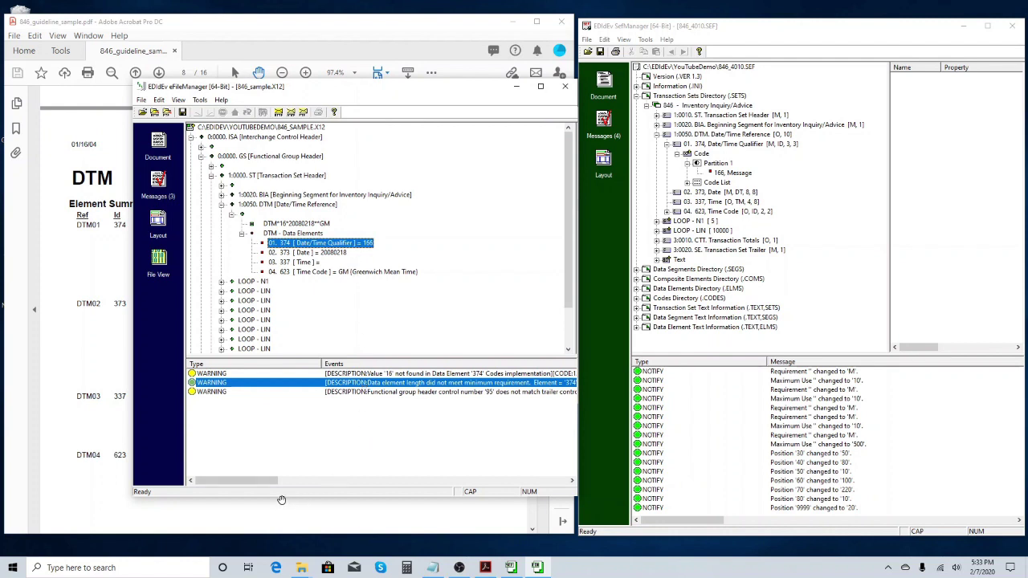
{"action": "left_click_drag", "start_coordinate": [271, 483], "coordinate": [299, 481]}
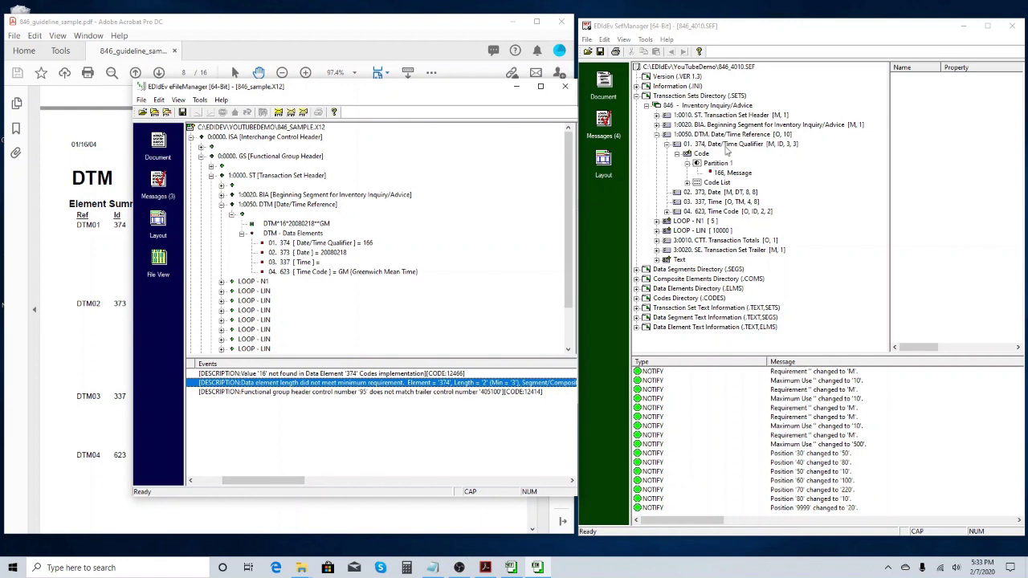
{"action": "left_click", "coordinate": [735, 145]}
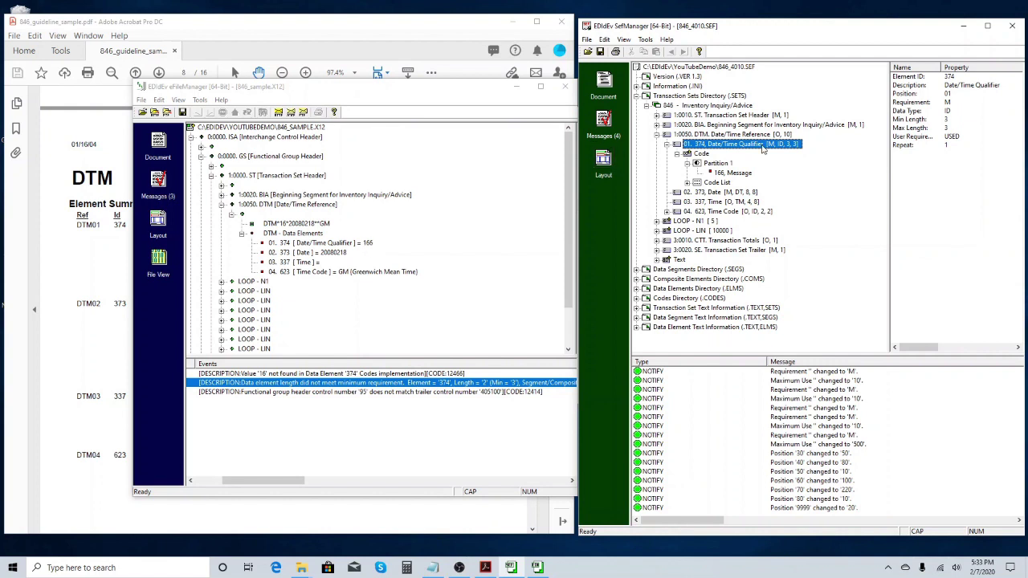
Locate the functional group control number mismatch event and compare element 28 (Group Control Number) in the GS header and GE trailer
{"action": "double_click", "coordinate": [292, 205]}
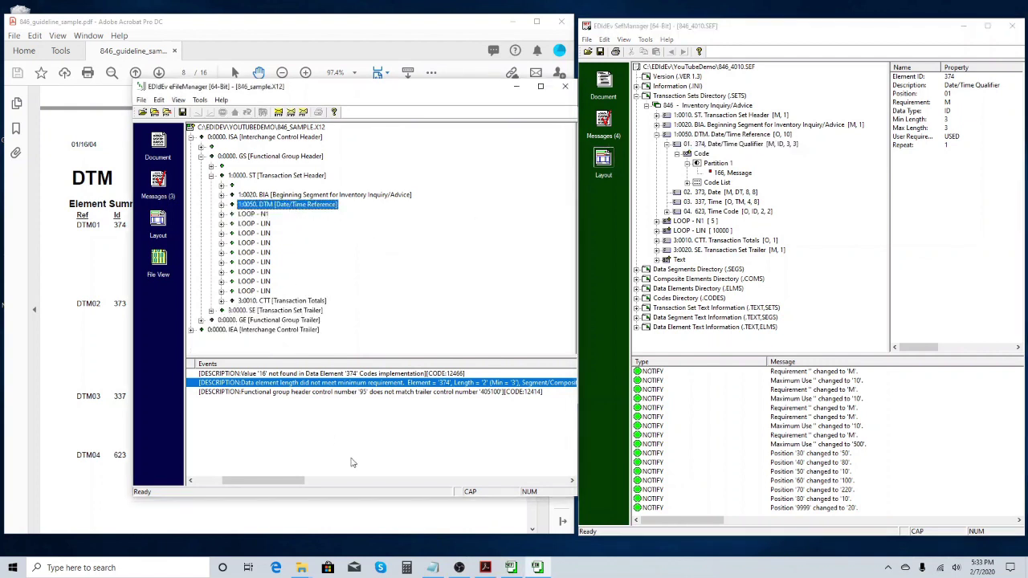
{"action": "double_click", "coordinate": [359, 394]}
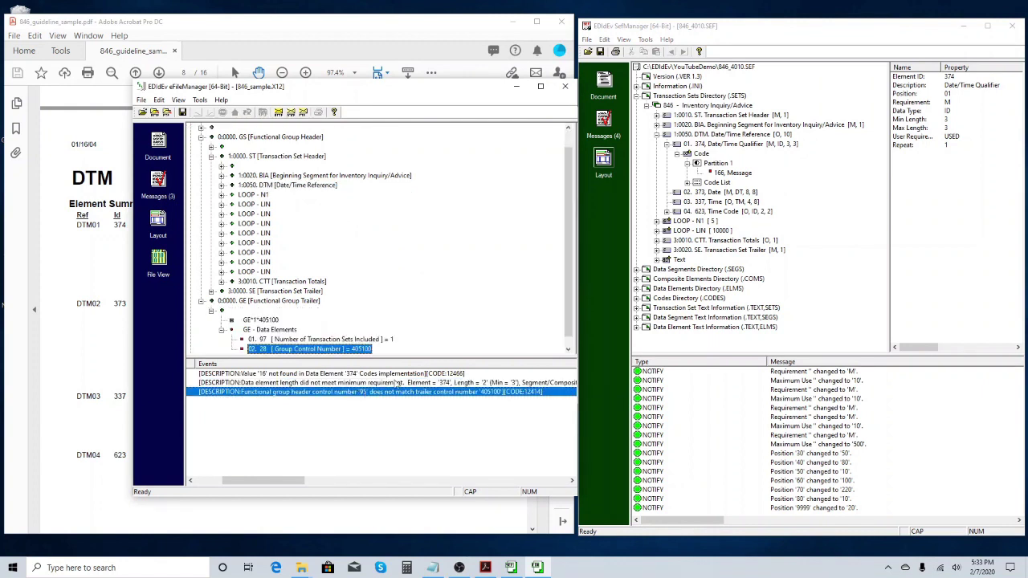
{"action": "scroll", "coordinate": [570, 297], "scroll_direction": "down", "scroll_amount": 1}
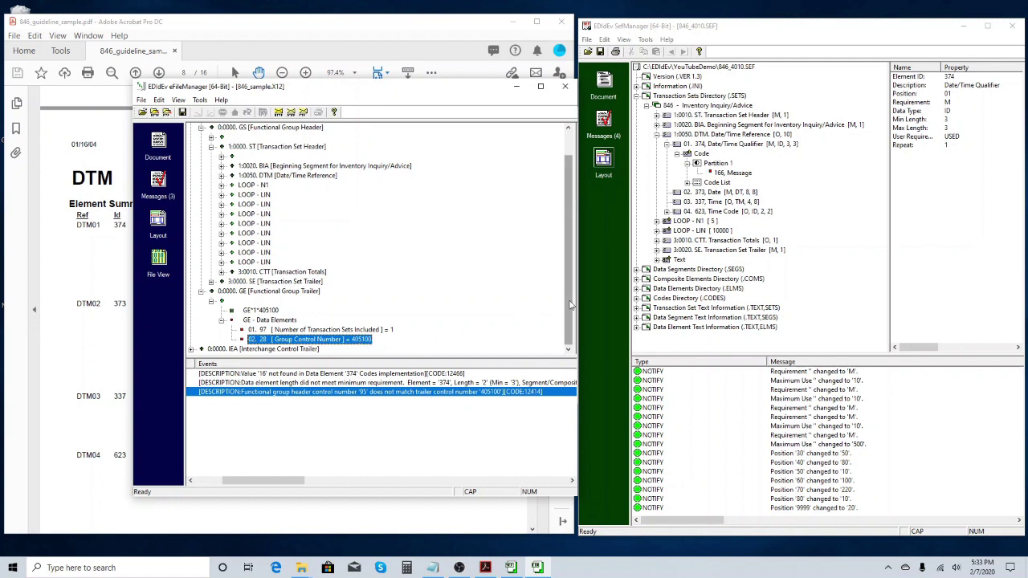
{"action": "scroll", "coordinate": [571, 305], "scroll_direction": "up", "scroll_amount": 1}
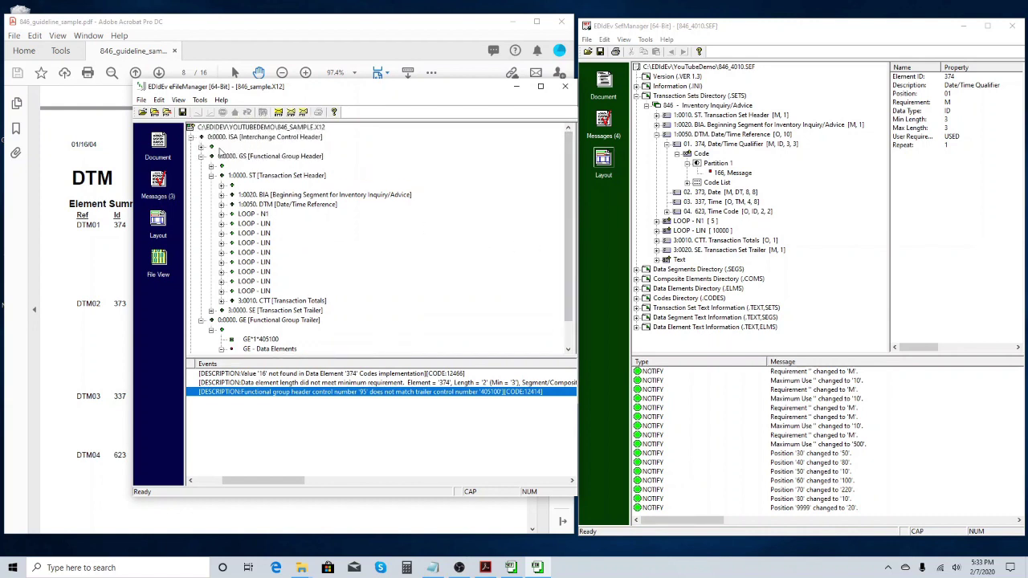
{"action": "left_click", "coordinate": [211, 167]}
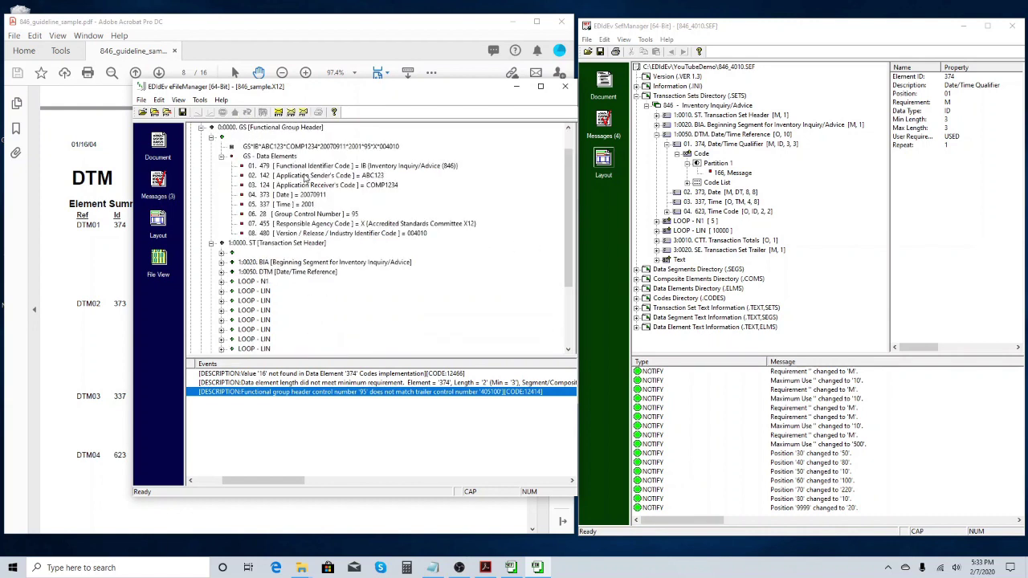
{"action": "left_click", "coordinate": [314, 218]}
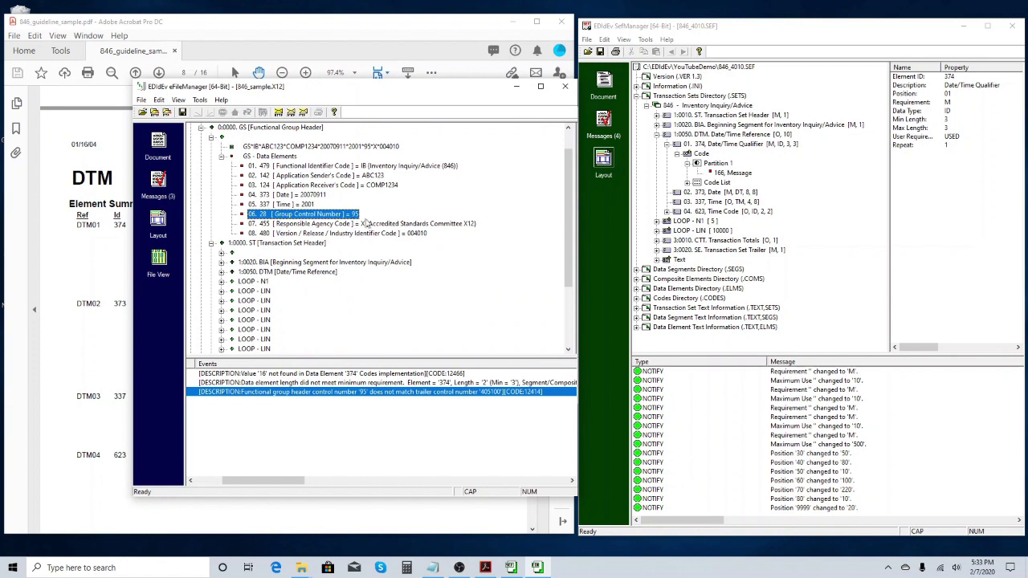
{"action": "scroll", "coordinate": [559, 270], "scroll_direction": "down", "scroll_amount": 4}
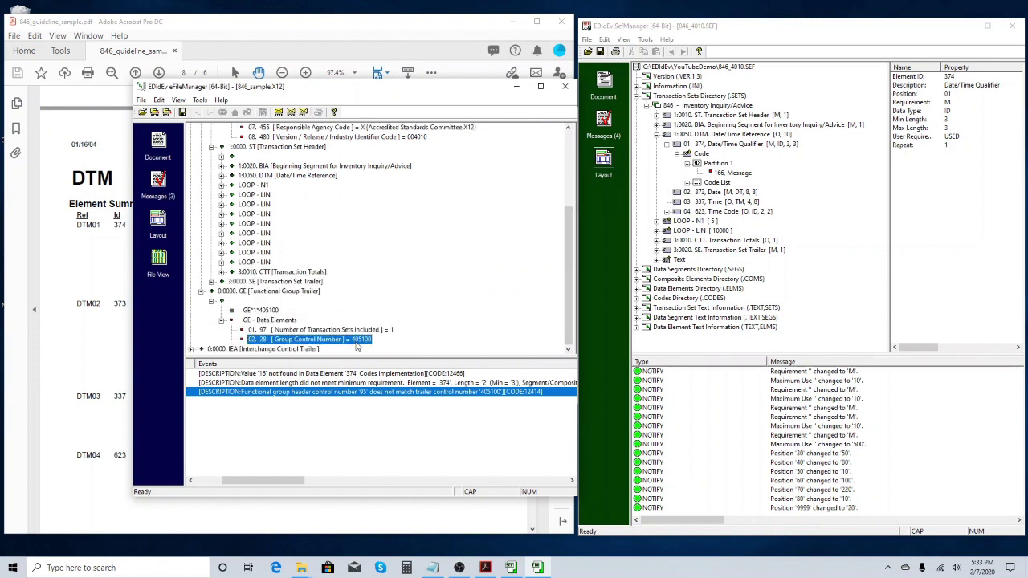
{"action": "left_click_drag", "start_coordinate": [566, 305], "coordinate": [567, 256]}
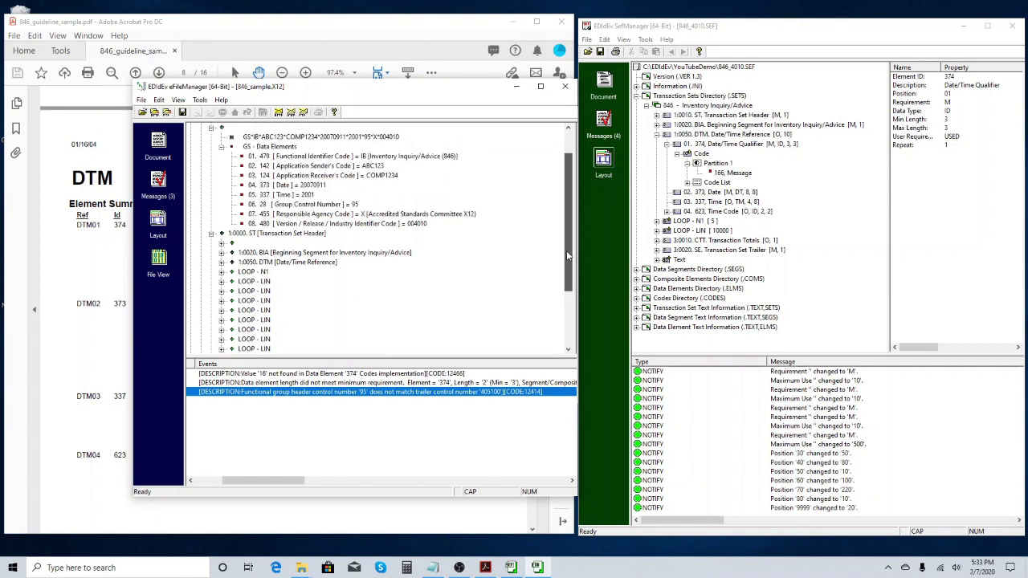
{"action": "left_click", "coordinate": [355, 206]}
{"action": "left_click_drag", "start_coordinate": [566, 222], "coordinate": [567, 296]}
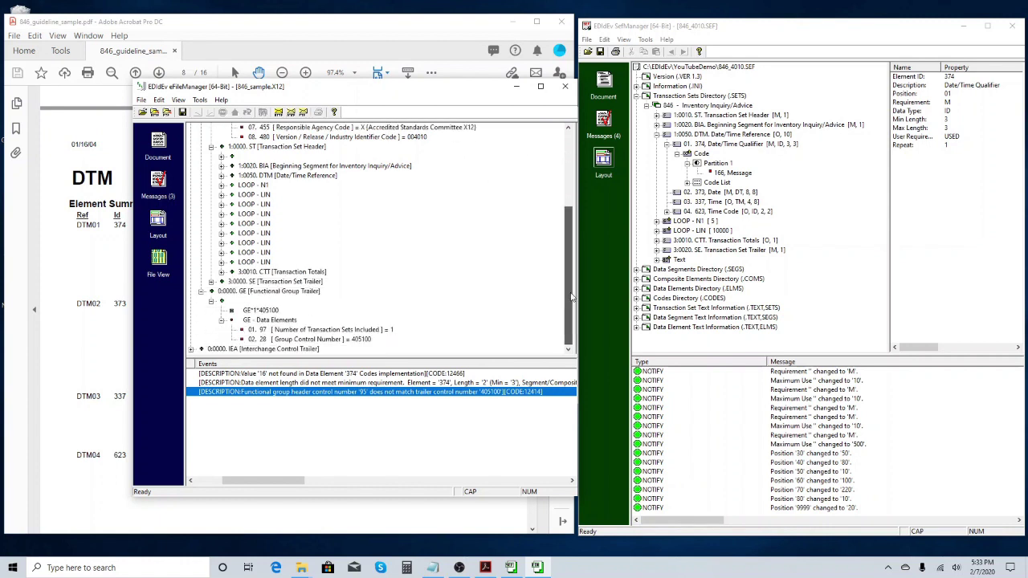
Change the value of the GE trailer's element 28 (Group Control Number) to 95
{"action": "left_click", "coordinate": [354, 341]}
{"action": "right_click", "coordinate": [353, 341]}
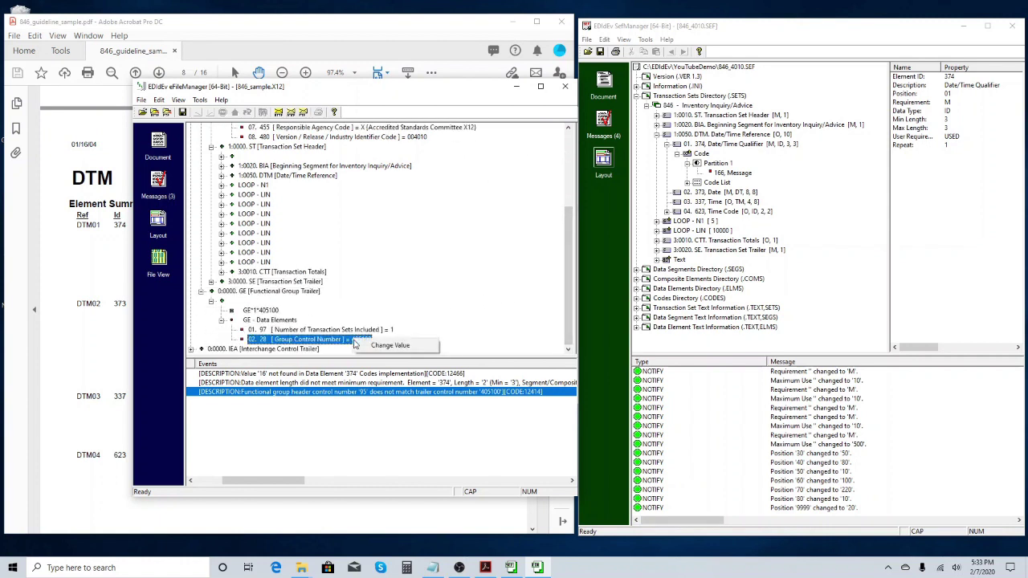
{"action": "left_click", "coordinate": [376, 346]}
{"action": "double_click", "coordinate": [300, 323]}
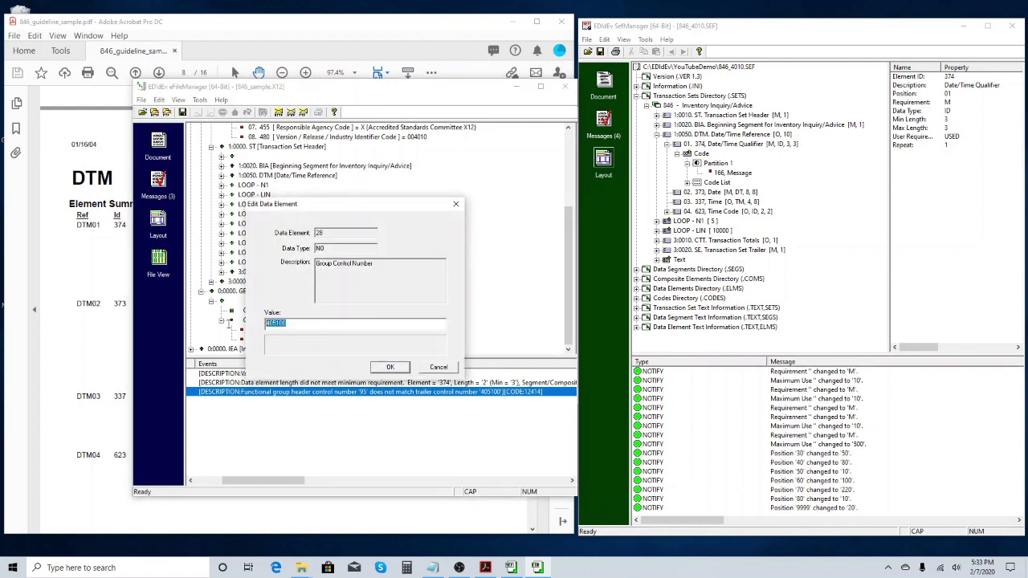
{"action": "type", "text": "95"}
{"action": "left_click", "coordinate": [400, 371]}
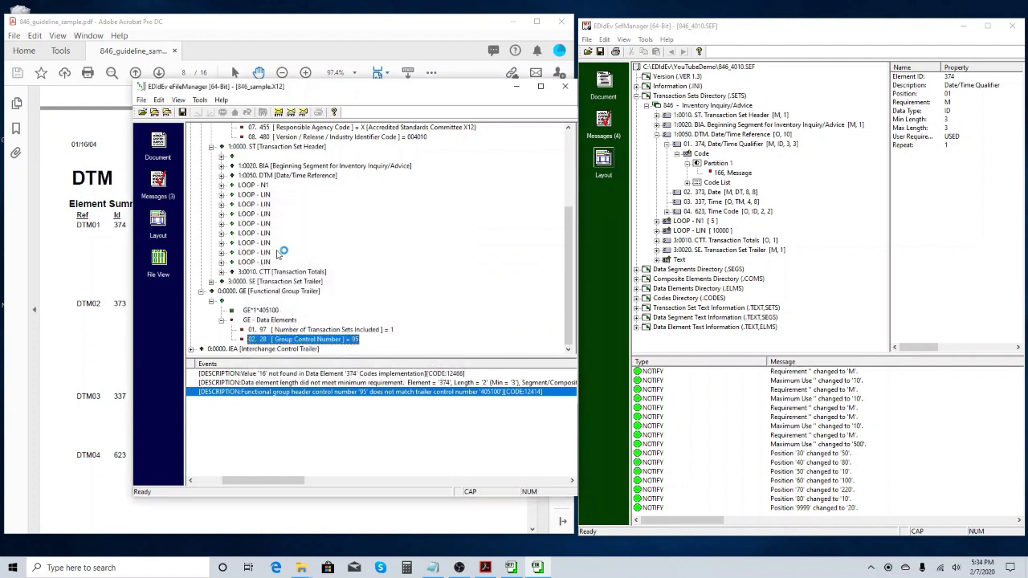
Save 846_sample.X12 and reopen it against 846_4010.SEF to validate it again, enlarging the events area to check it
{"action": "left_click", "coordinate": [184, 114]}
{"action": "left_click", "coordinate": [142, 100]}
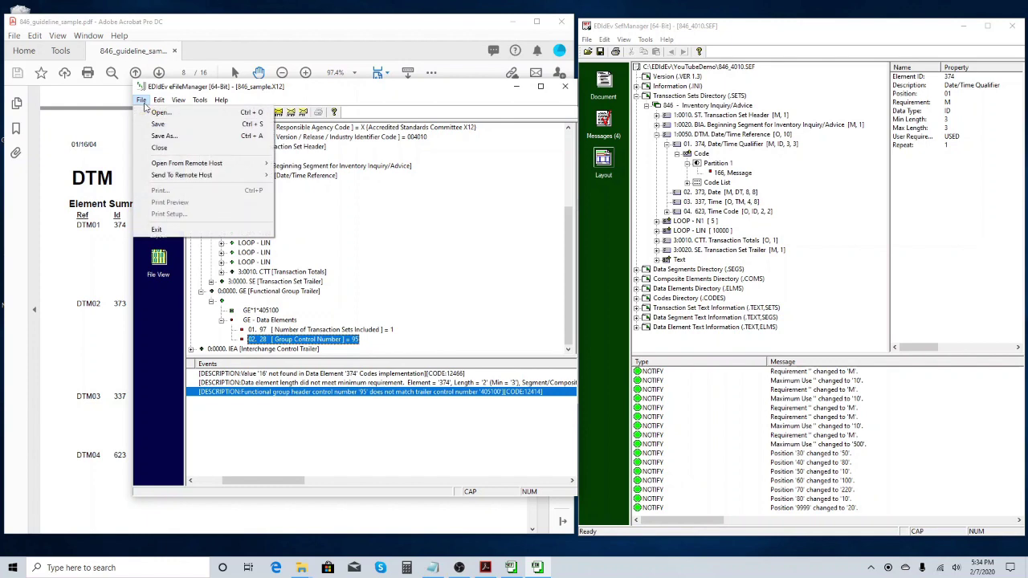
{"action": "left_click", "coordinate": [158, 113]}
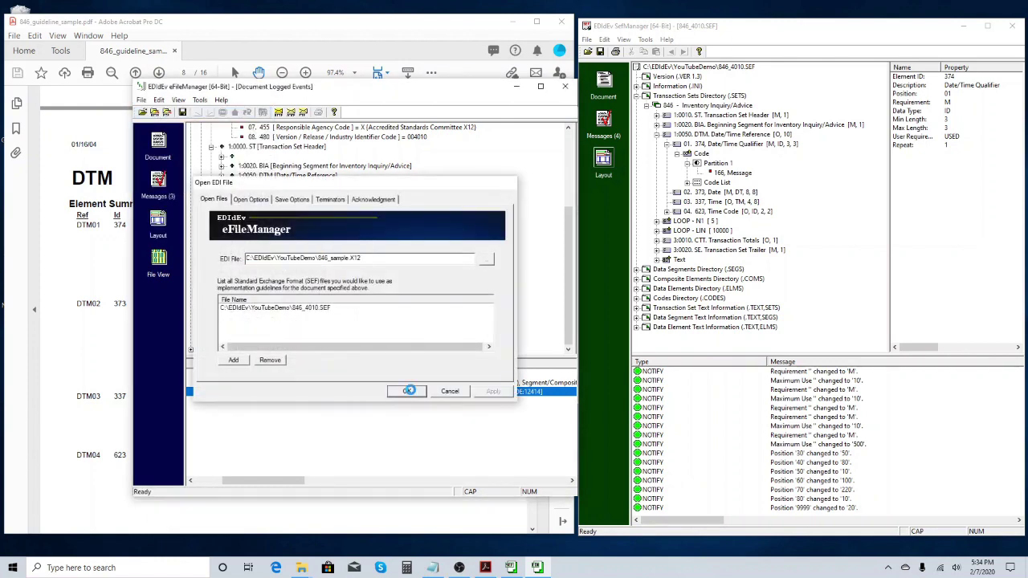
{"action": "left_click", "coordinate": [408, 391]}
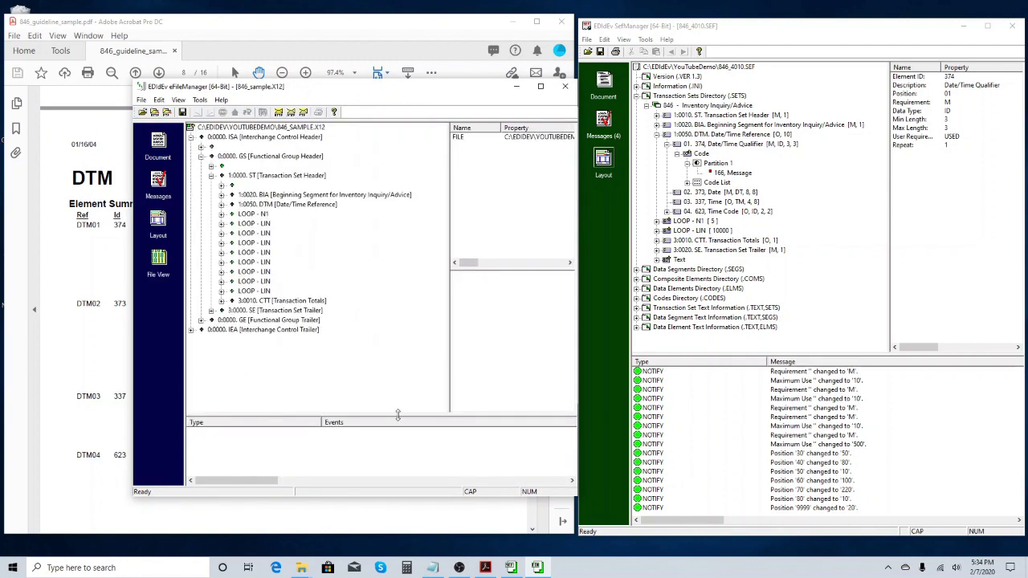
{"action": "left_click_drag", "start_coordinate": [399, 413], "coordinate": [403, 370]}
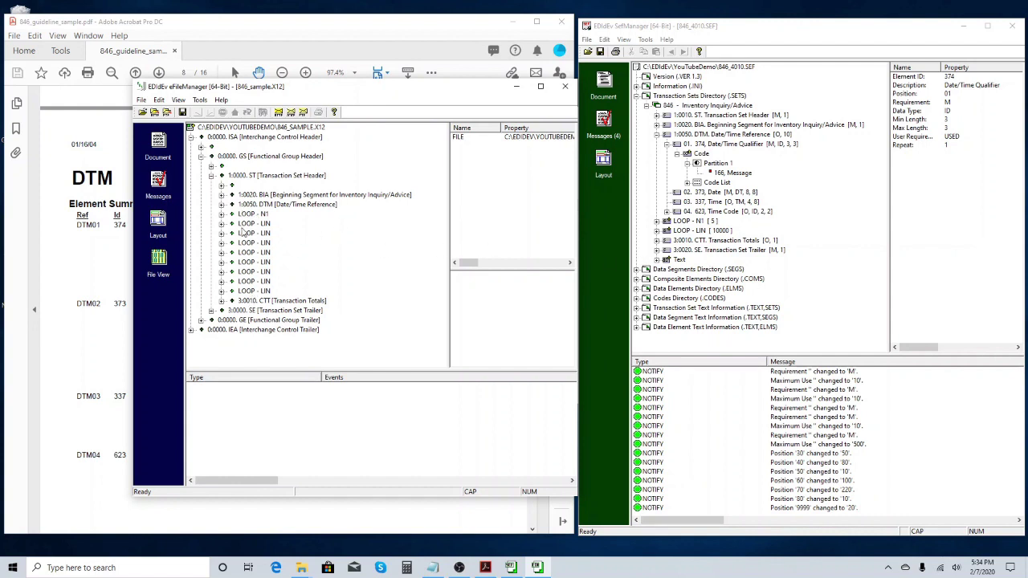
Inspect the reloaded sample's BIA and DTM segments, and bring the PDF guideline's Date/Time Reference page to the front
{"action": "left_click", "coordinate": [252, 196]}
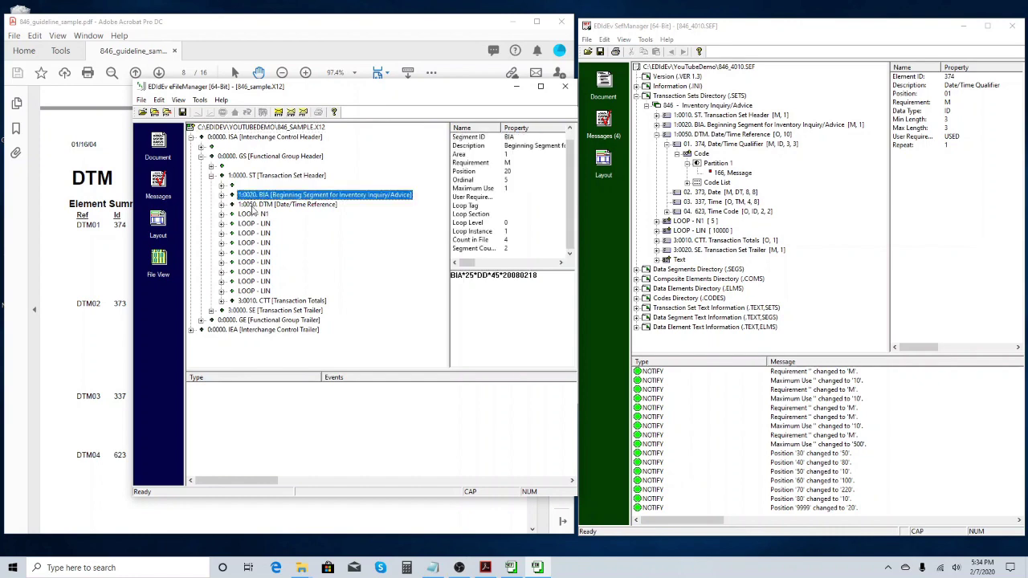
{"action": "left_click", "coordinate": [254, 206]}
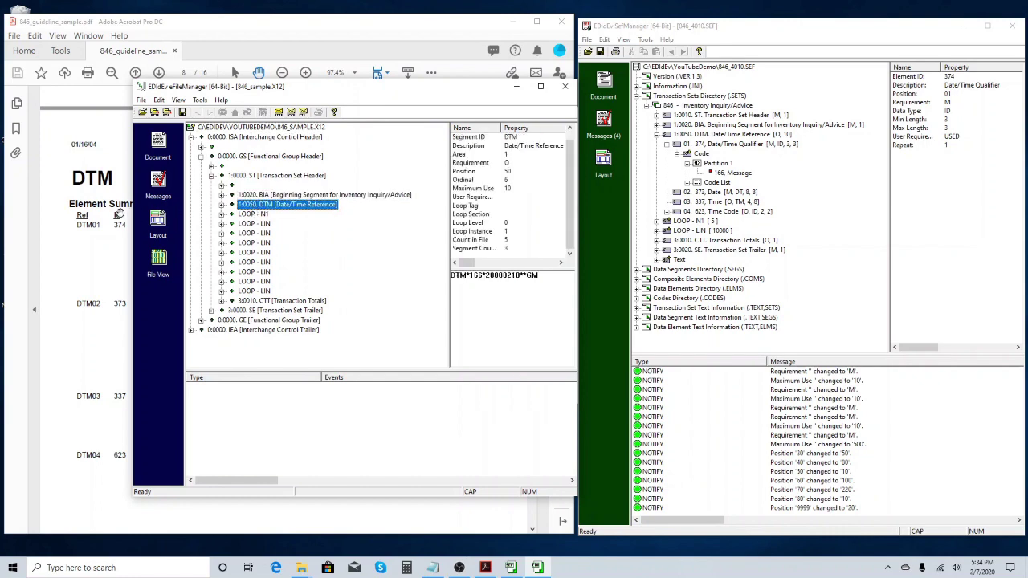
{"action": "left_click", "coordinate": [104, 237]}
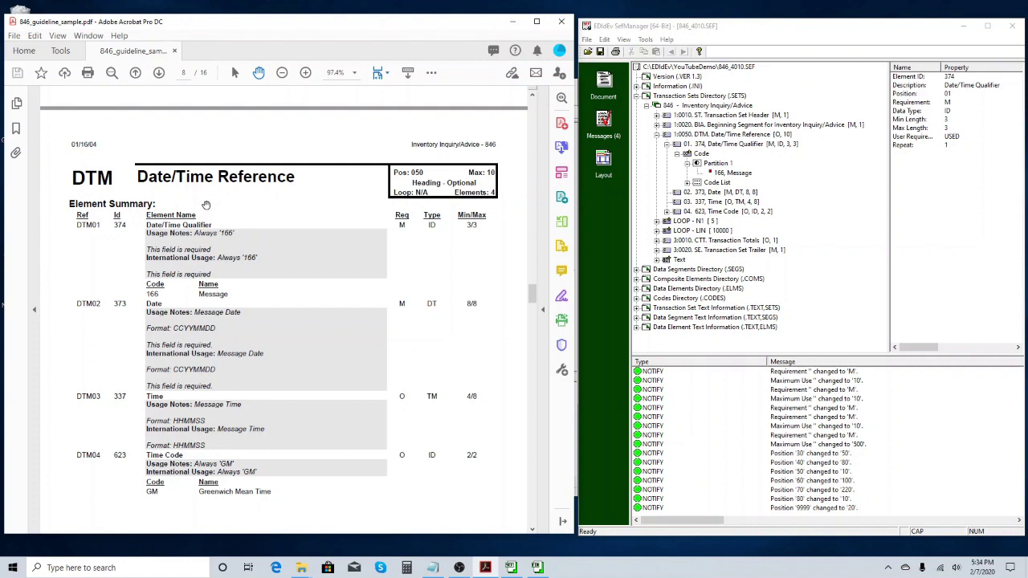